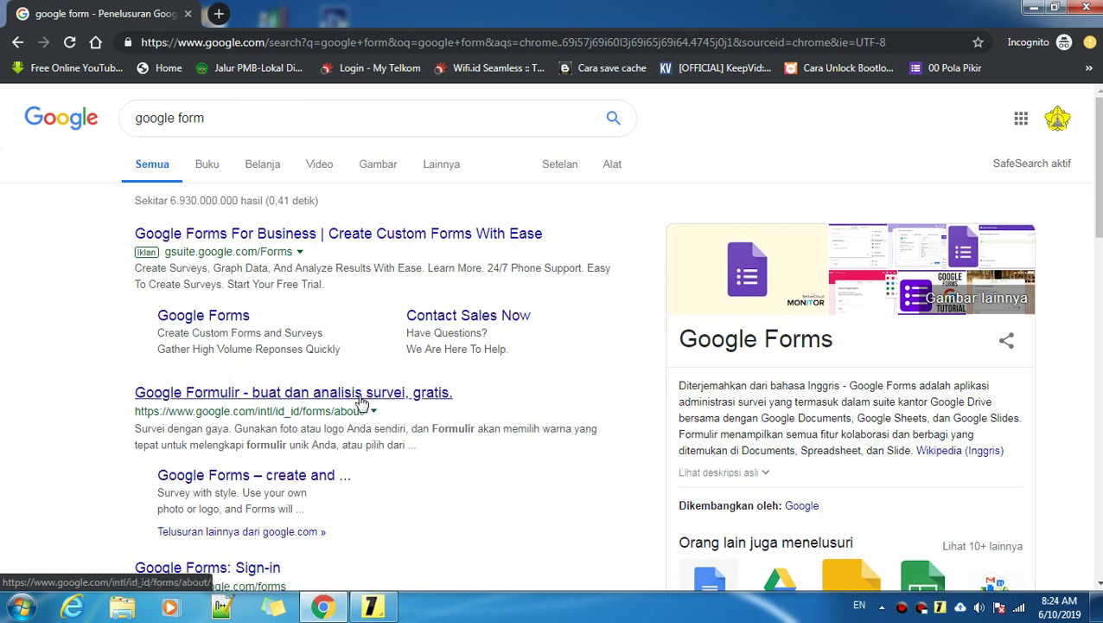
# Step: Go to the Google Forms home and open the recent Daftar Masuk Sekolah form
pyautogui.click(371, 397)
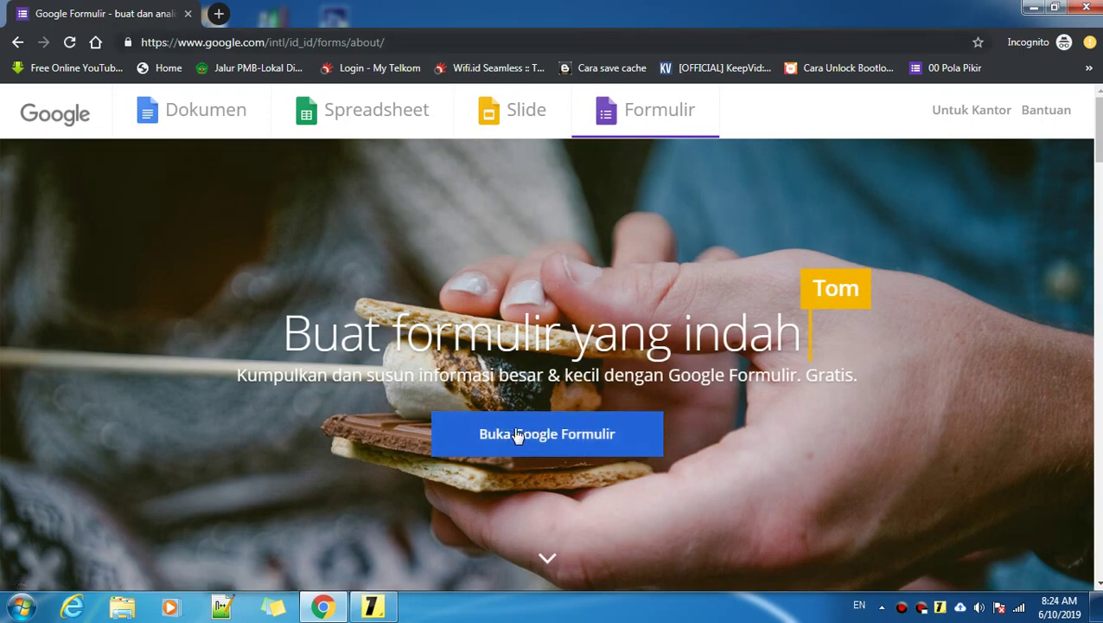
pyautogui.click(564, 438)
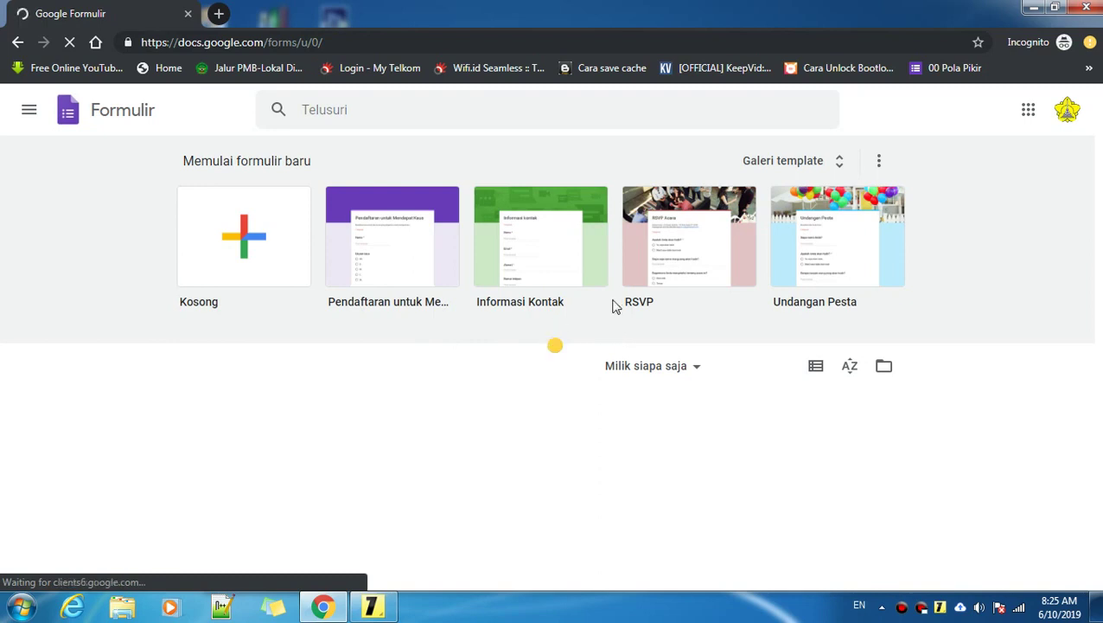
pyautogui.scroll(-1, 418, 489)
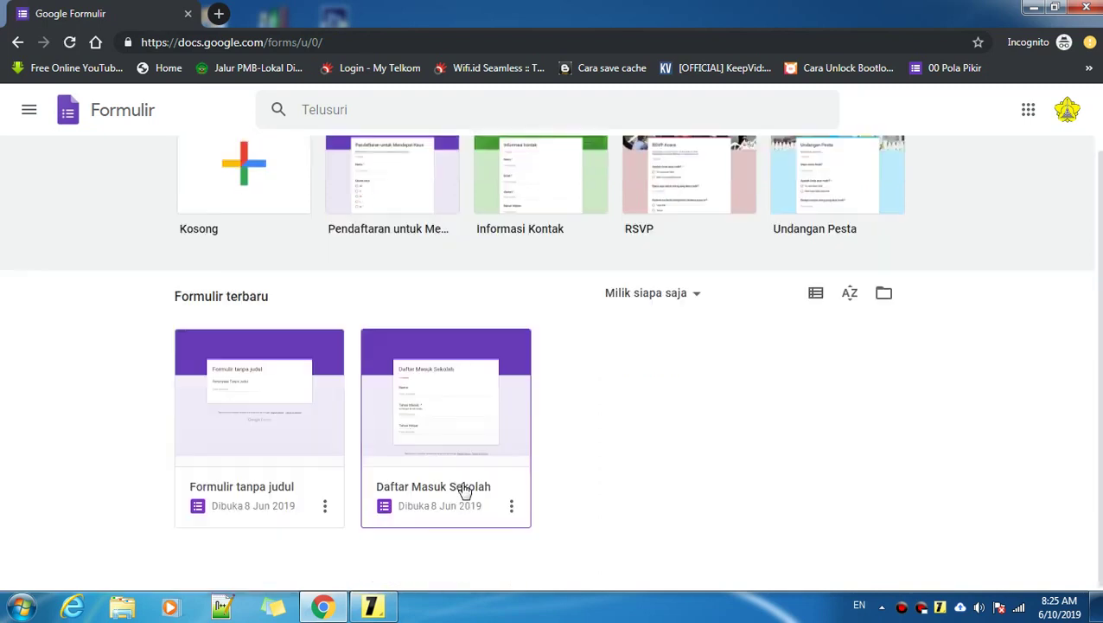
pyautogui.click(414, 408)
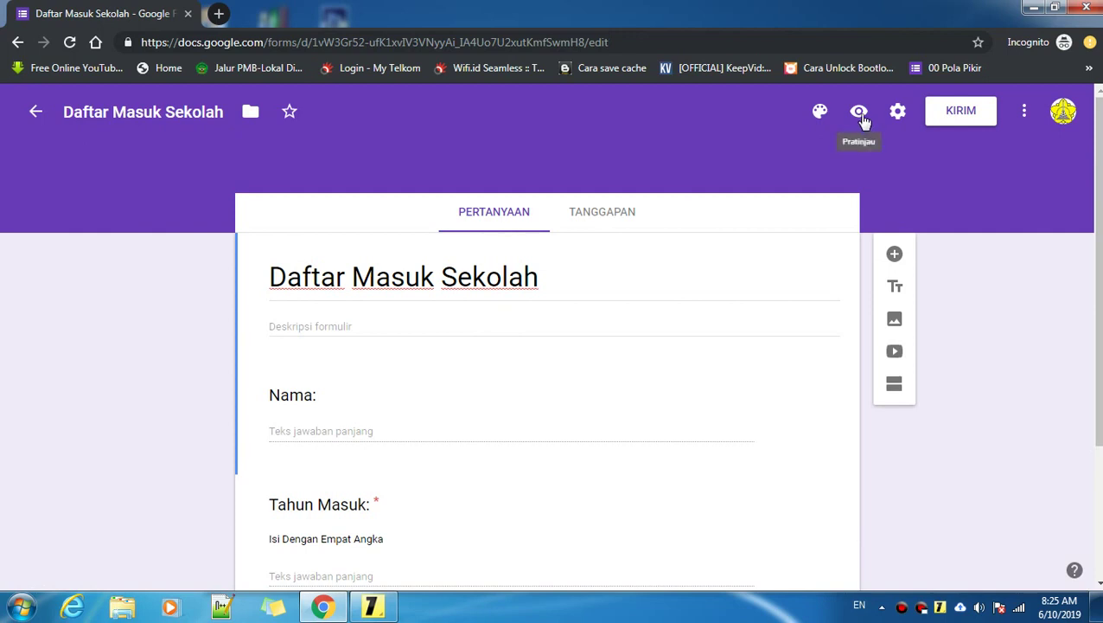
# Step: Preview the form, enter a name, and try 123 in Tahun Masuk to trigger validation
pyautogui.click(860, 113)
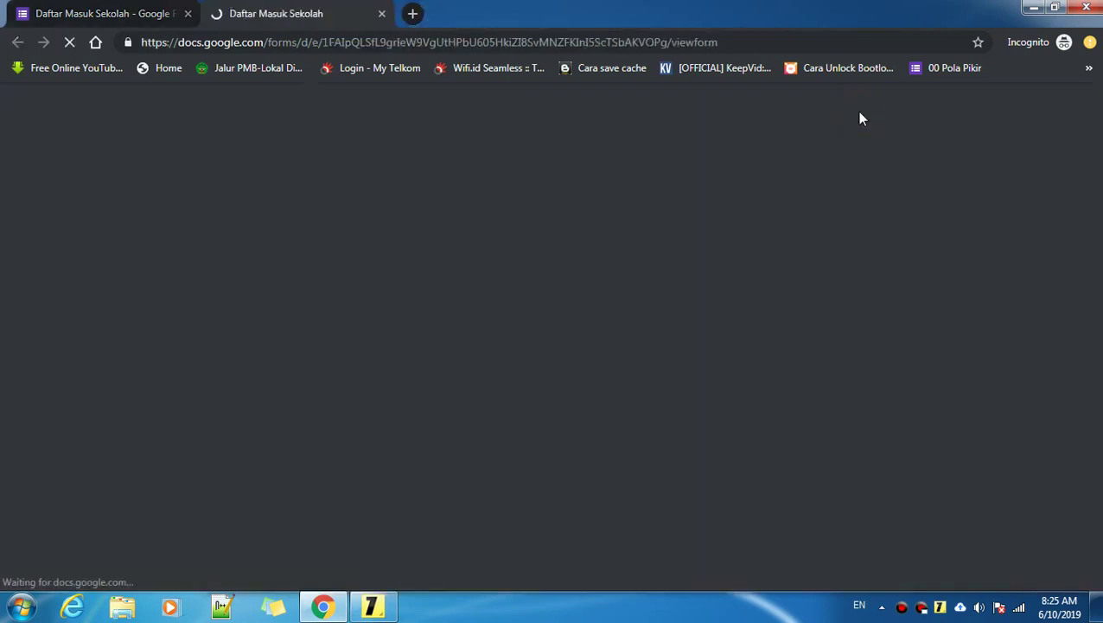
pyautogui.scroll(-3, 571, 325)
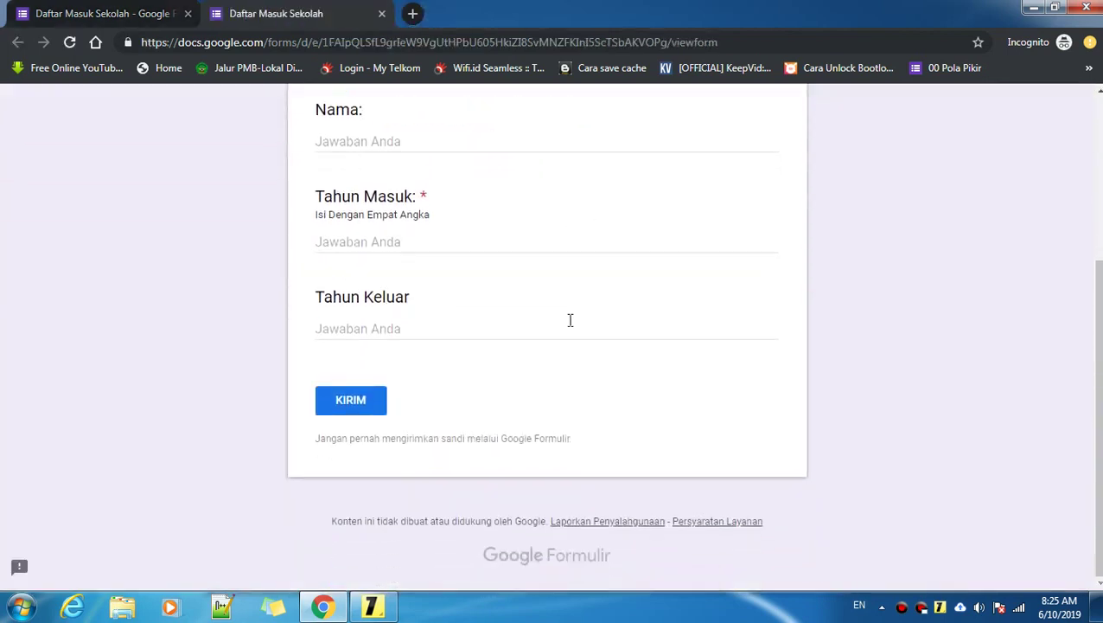
pyautogui.scroll(1, 570, 320)
pyautogui.click(397, 222)
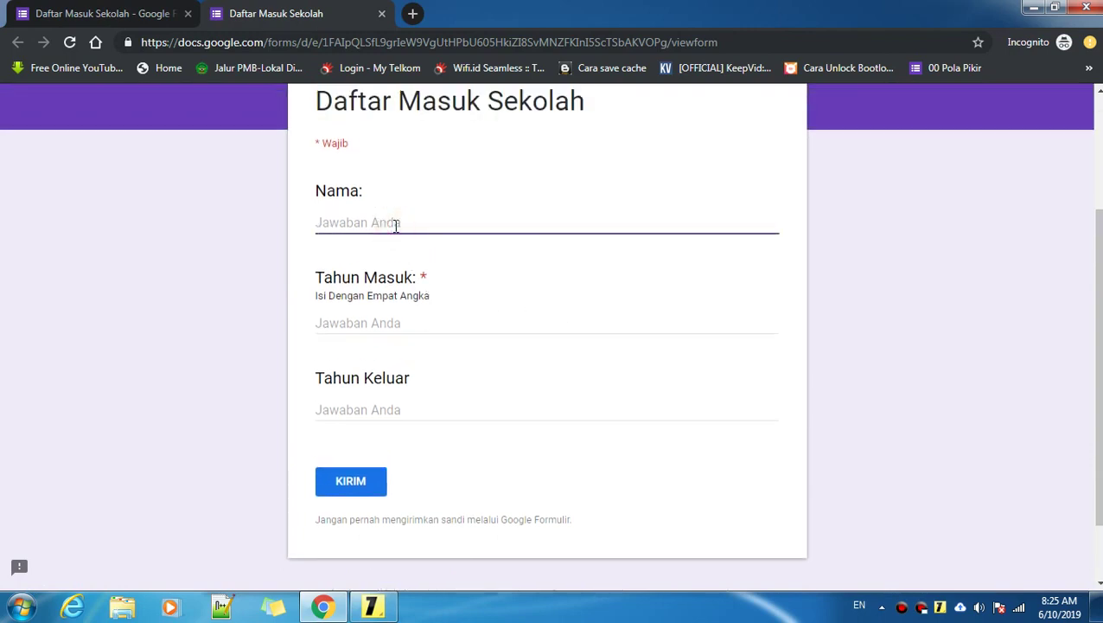
pyautogui.write('Muhammad')
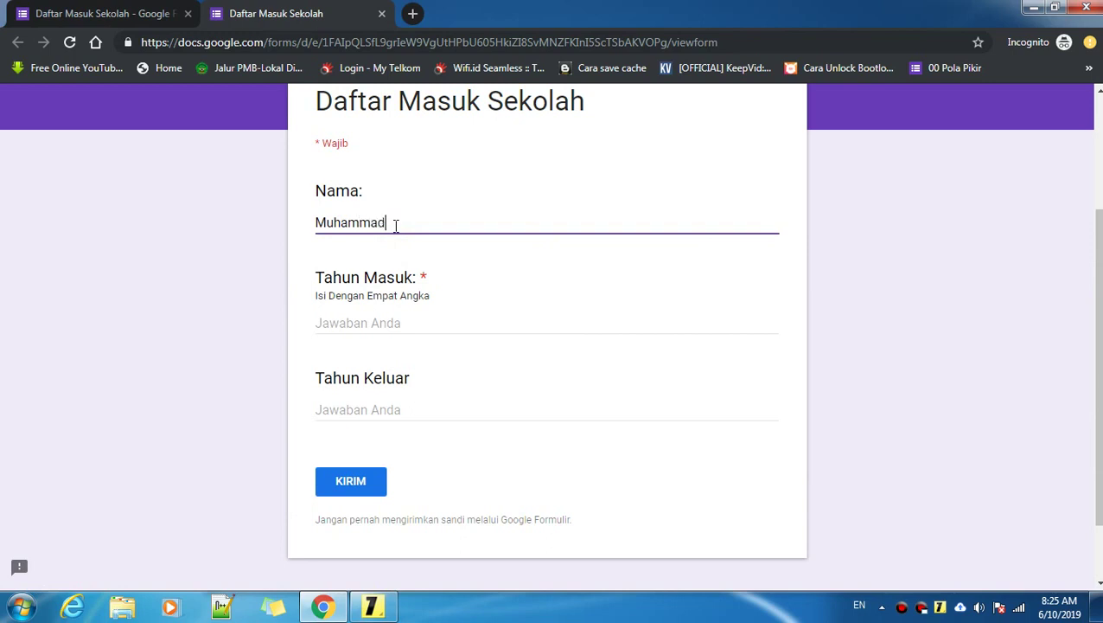
pyautogui.click(400, 325)
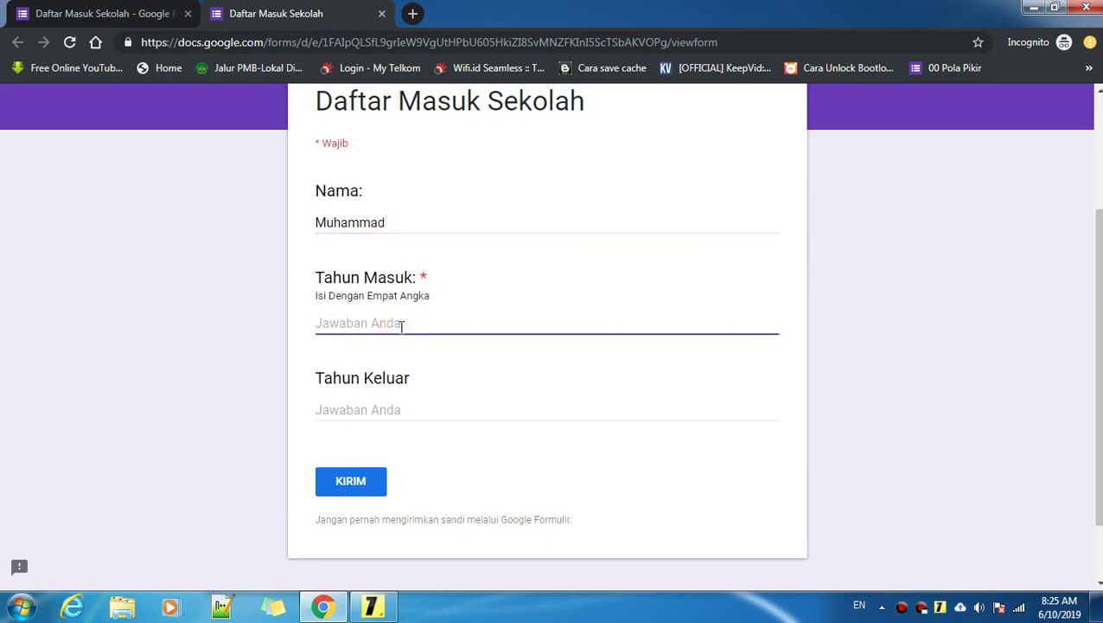
pyautogui.write('12345')
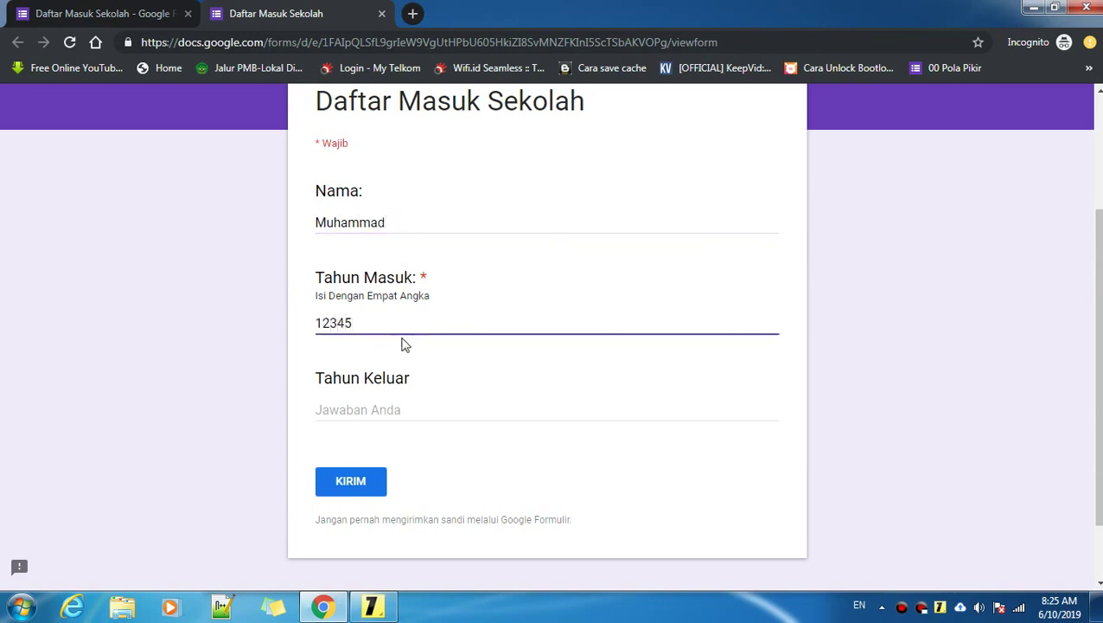
pyautogui.click(396, 408)
# Step: Retest Tahun Masuk with 12, then extend the answer to 1223
pyautogui.click(372, 323)
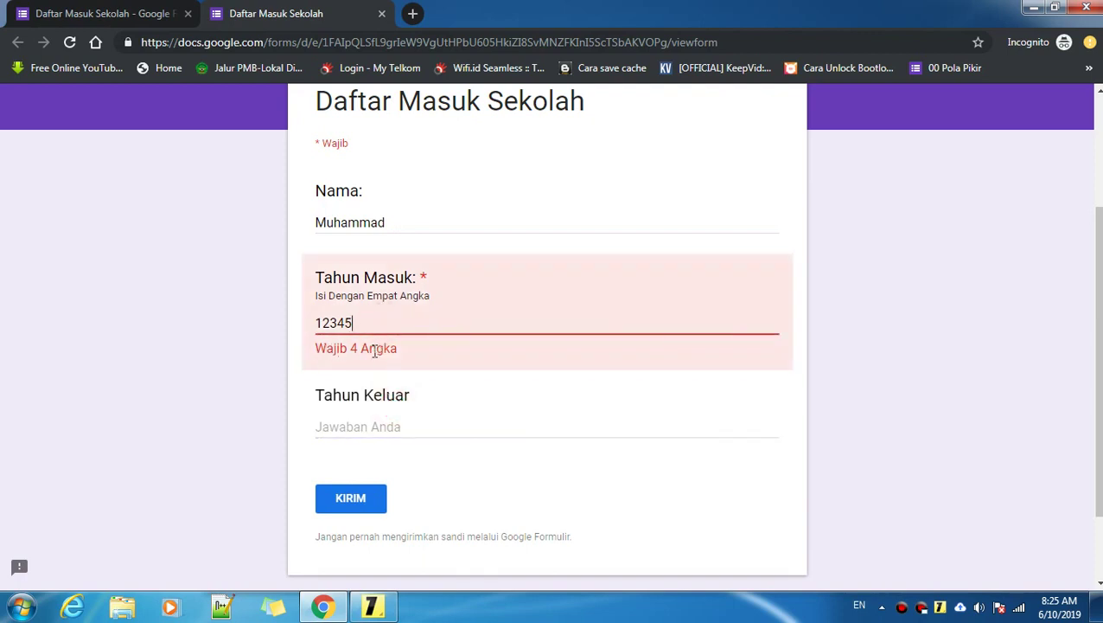
pyautogui.click(359, 326)
pyautogui.press('BackSpace')
pyautogui.press('BackSpace')
pyautogui.press('BackSpace')
pyautogui.press('BackSpace')
pyautogui.press('BackSpace')
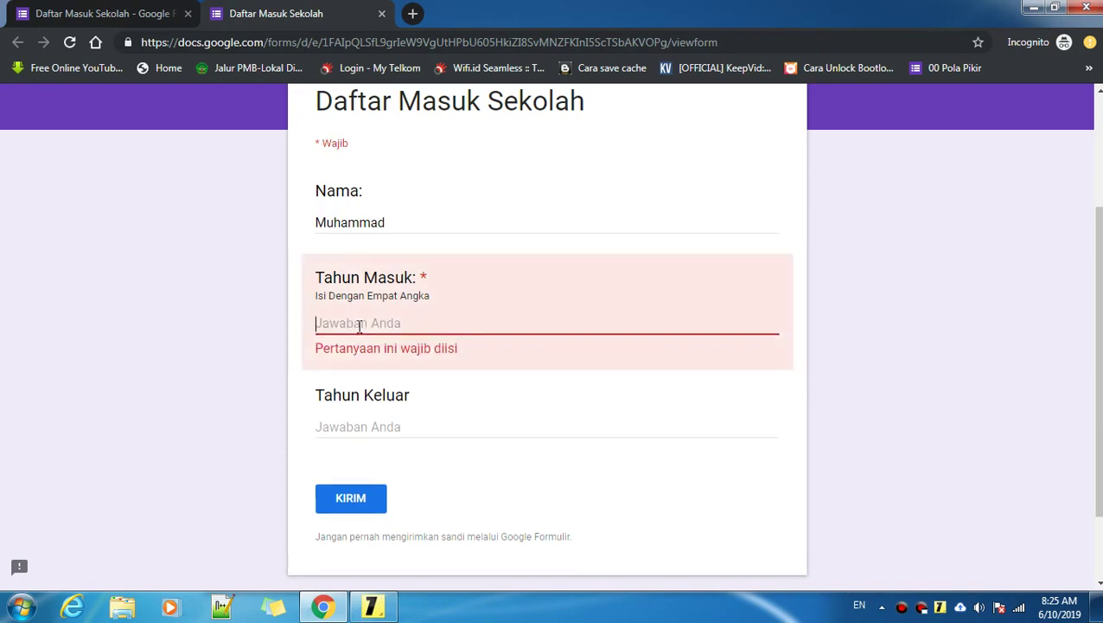
pyautogui.write('12')
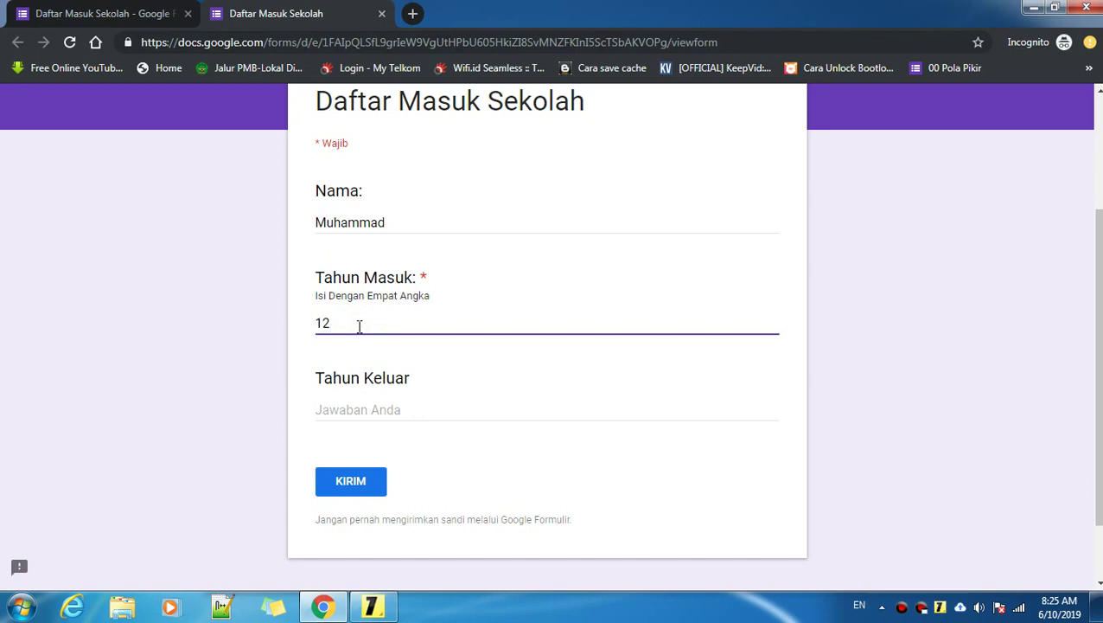
pyautogui.click(364, 414)
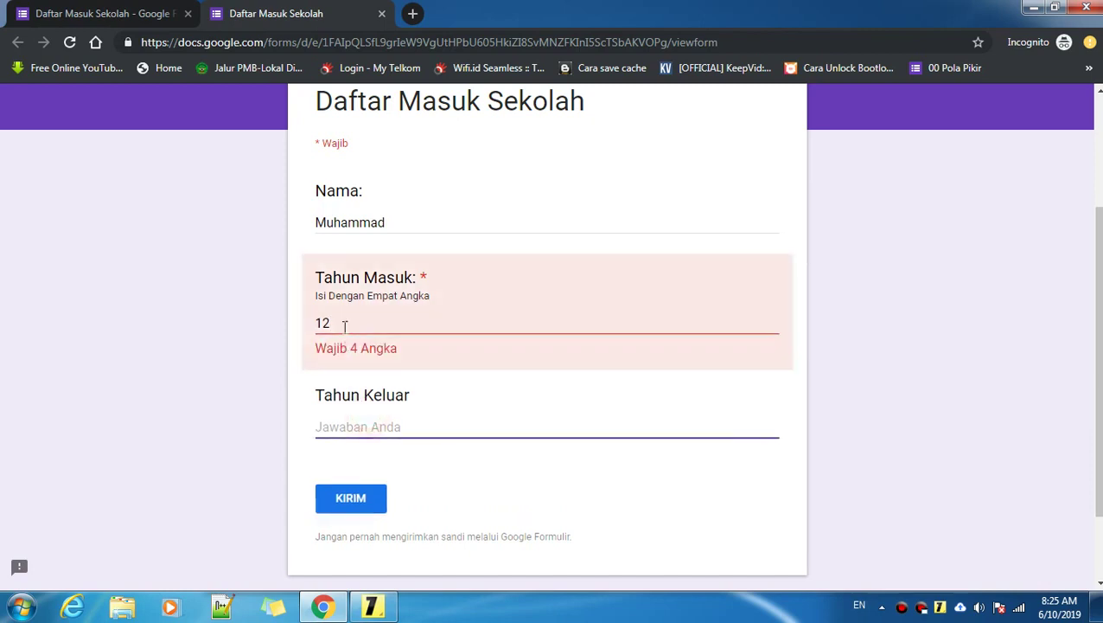
pyautogui.click(345, 324)
pyautogui.write('23')
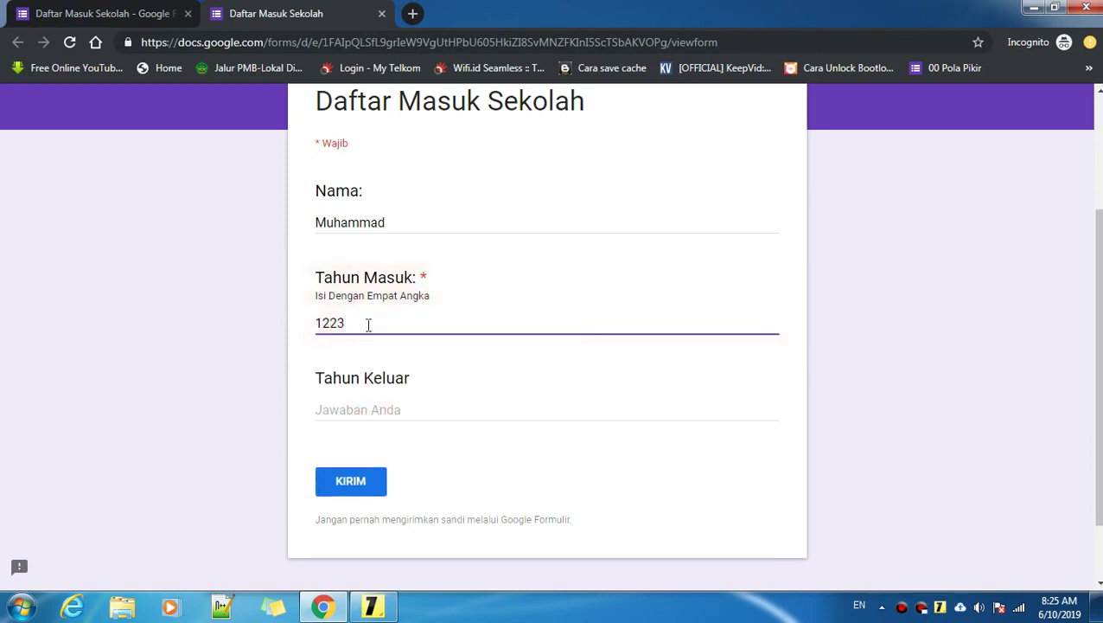
# Step: Select and delete the Tahun Masuk value 1223, leaving the field empty
pyautogui.doubleClick(356, 322)
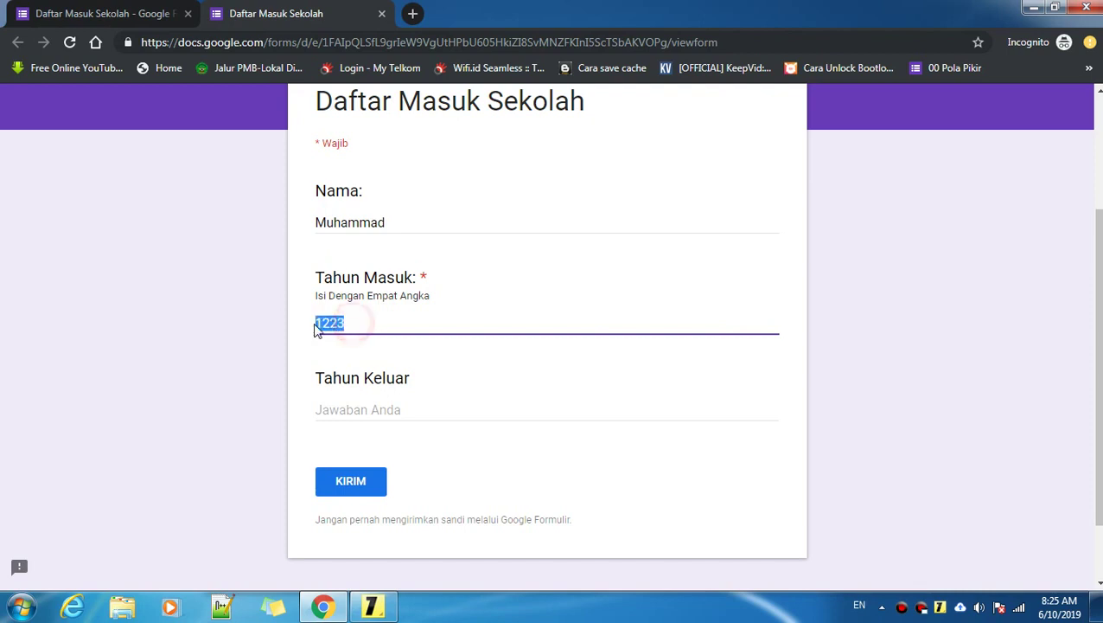
pyautogui.click(360, 322)
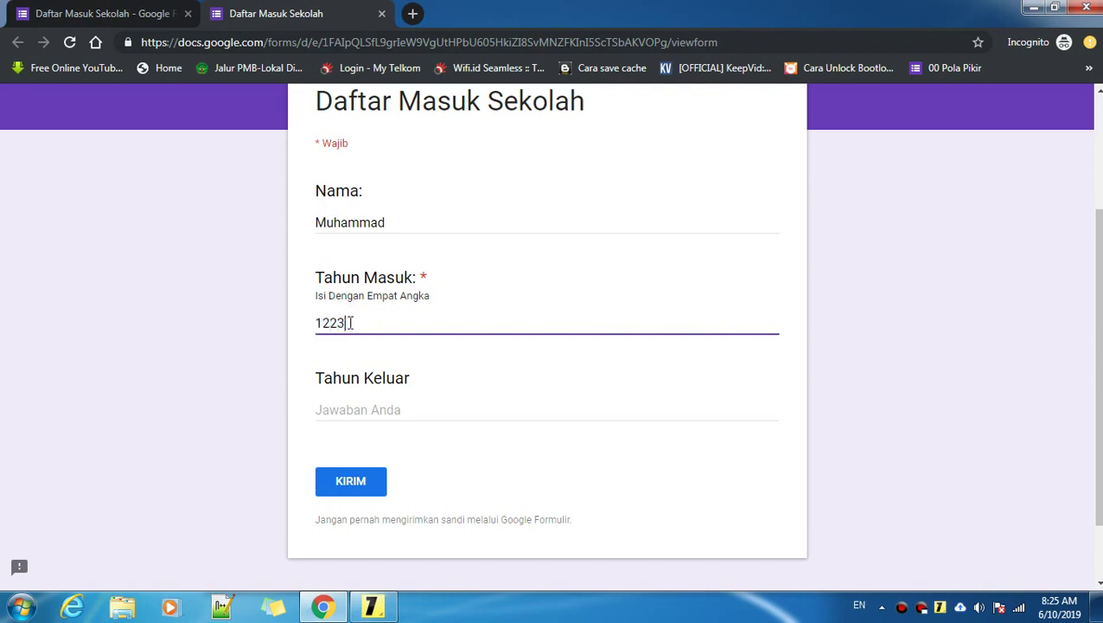
pyautogui.moveTo(347, 323); pyautogui.dragTo(319, 324)
pyautogui.click(350, 324)
pyautogui.moveTo(362, 323); pyautogui.dragTo(303, 328)
pyautogui.press('BackSpace')
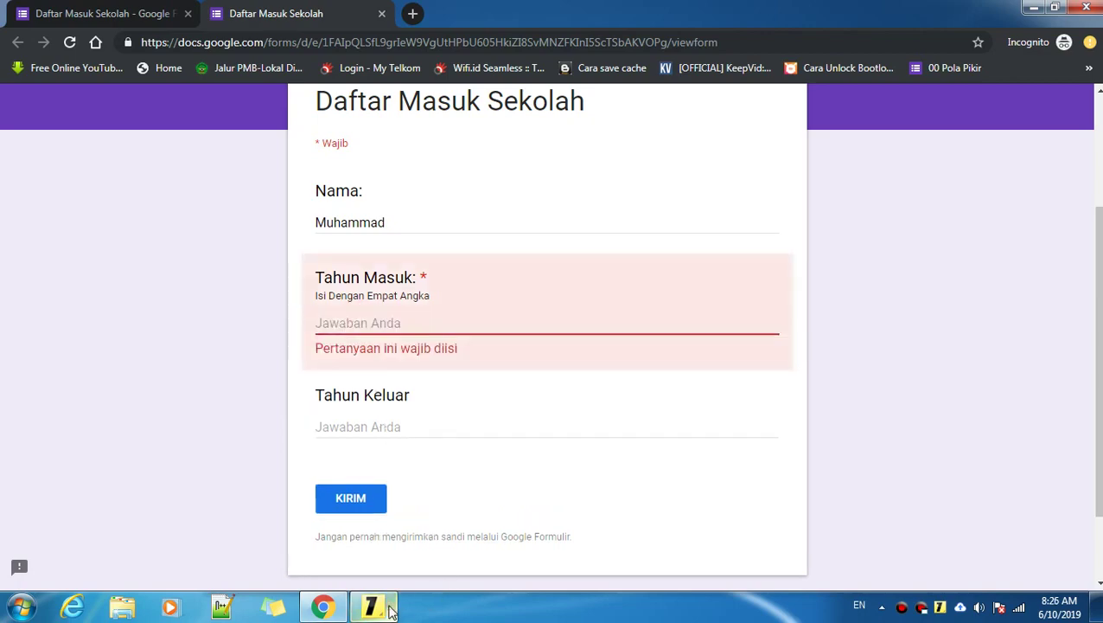
pyautogui.click(373, 605)
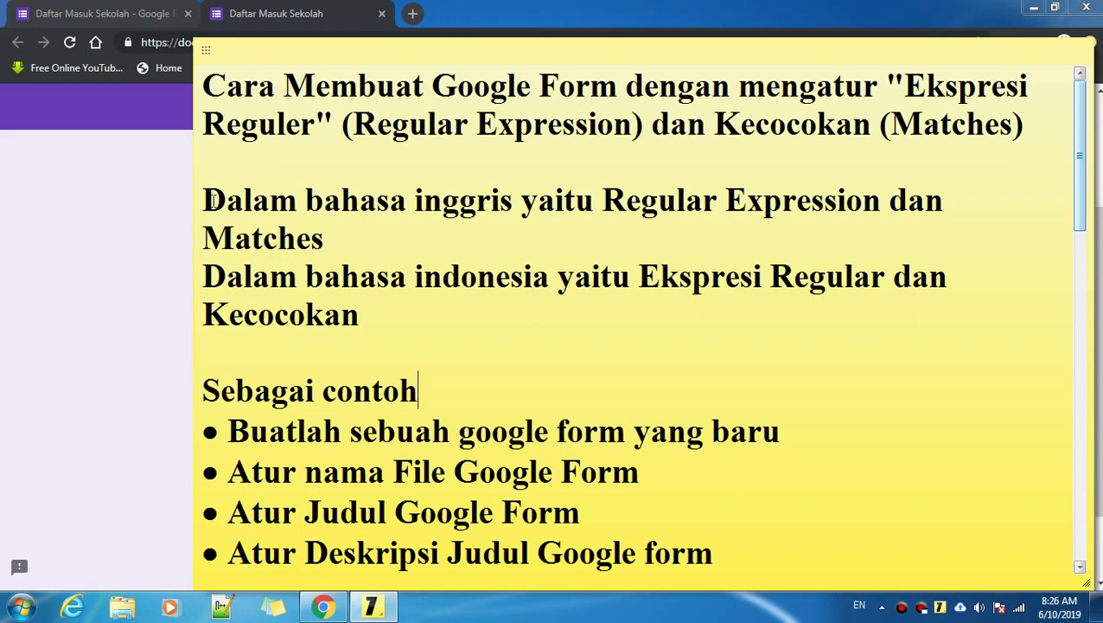
pyautogui.click(448, 232)
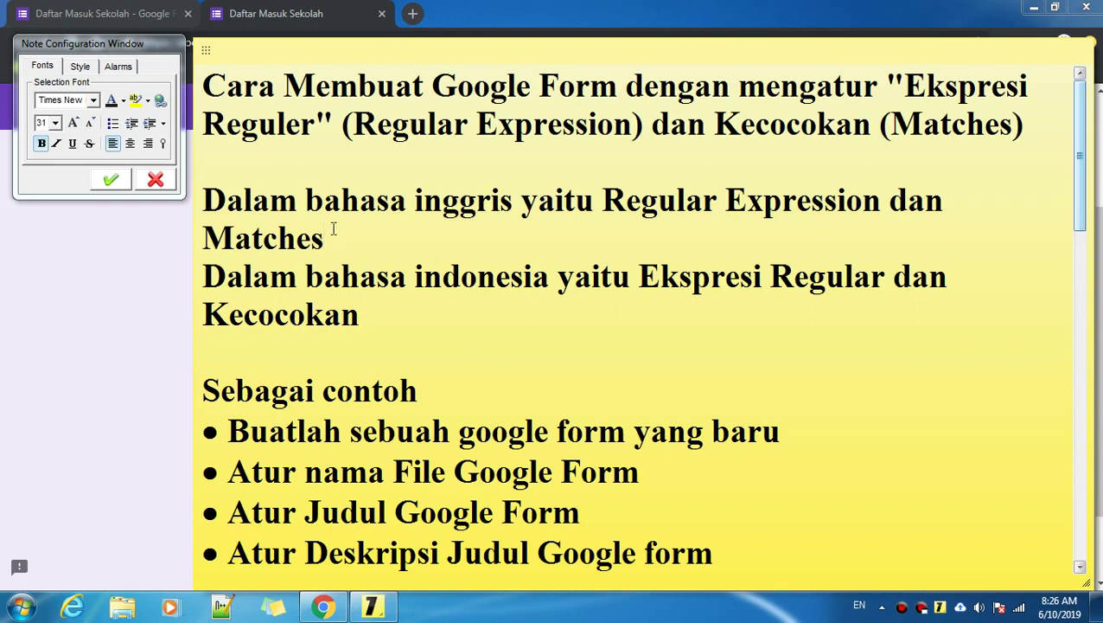
pyautogui.click(603, 201)
pyautogui.moveTo(602, 201); pyautogui.dragTo(878, 213)
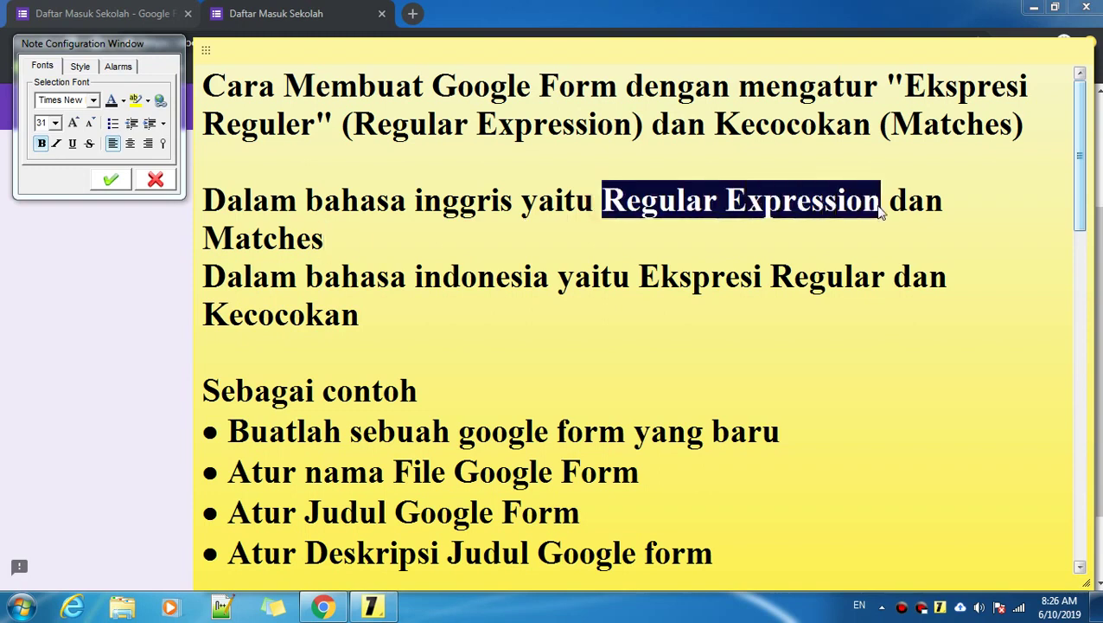
pyautogui.click(423, 258)
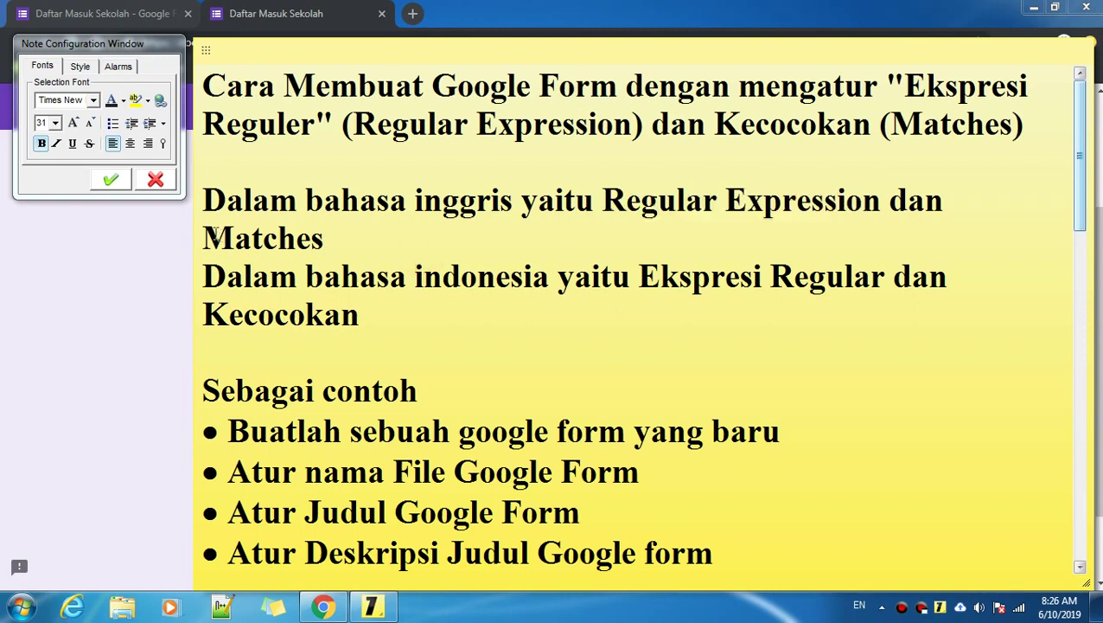
pyautogui.moveTo(206, 235); pyautogui.dragTo(324, 235)
pyautogui.click(324, 235)
pyautogui.moveTo(645, 277); pyautogui.dragTo(888, 274)
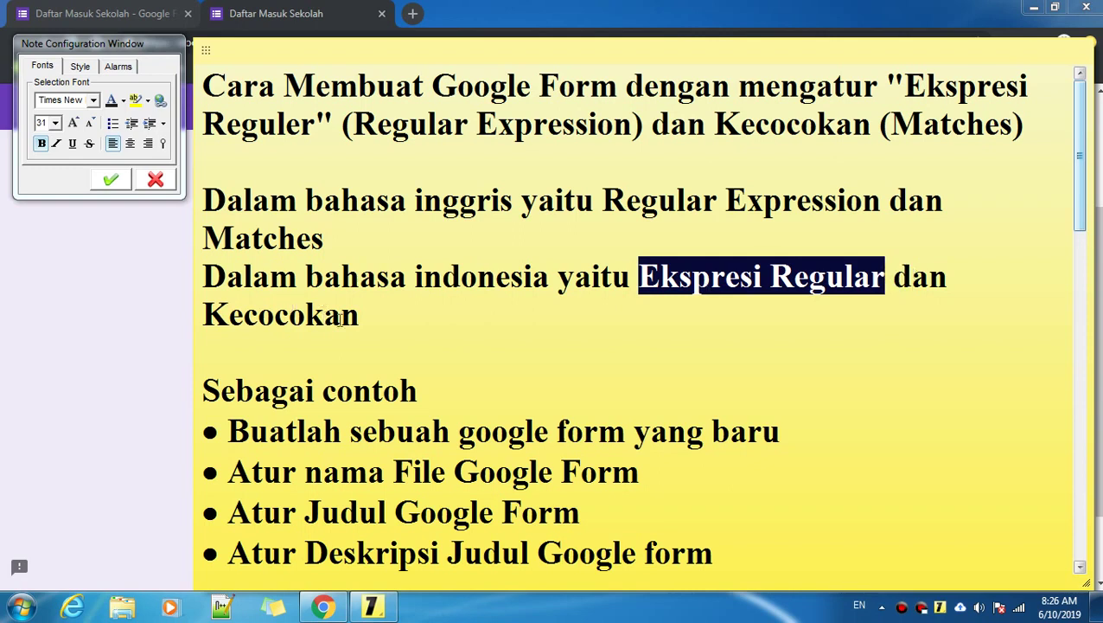
pyautogui.moveTo(360, 317); pyautogui.dragTo(259, 315)
pyautogui.moveTo(604, 200); pyautogui.dragTo(866, 201)
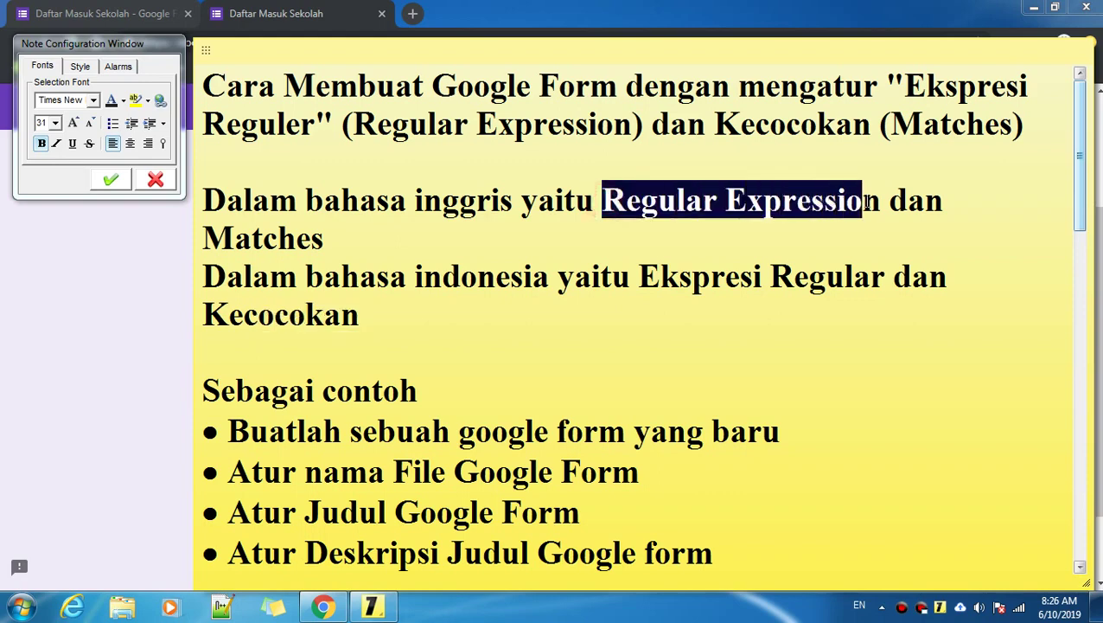
pyautogui.click(331, 242)
pyautogui.click(86, 251)
pyautogui.scroll(-1, 164, 173)
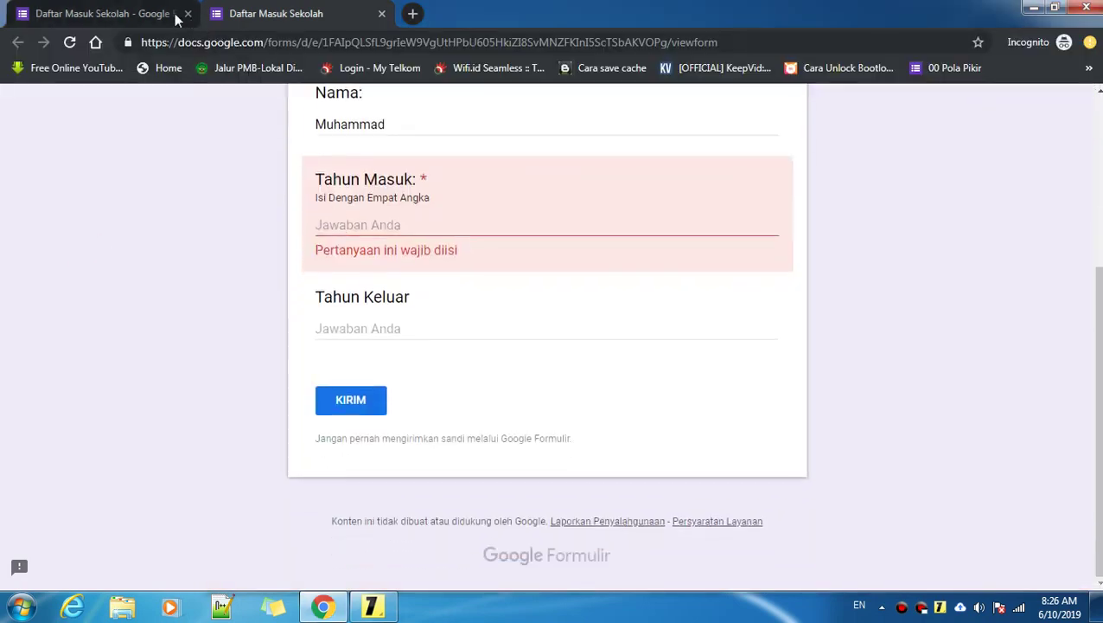
# Step: Close the form preview without submitting and return to the editor
pyautogui.click(120, 12)
pyautogui.click(299, 11)
pyautogui.click(381, 16)
pyautogui.click(654, 136)
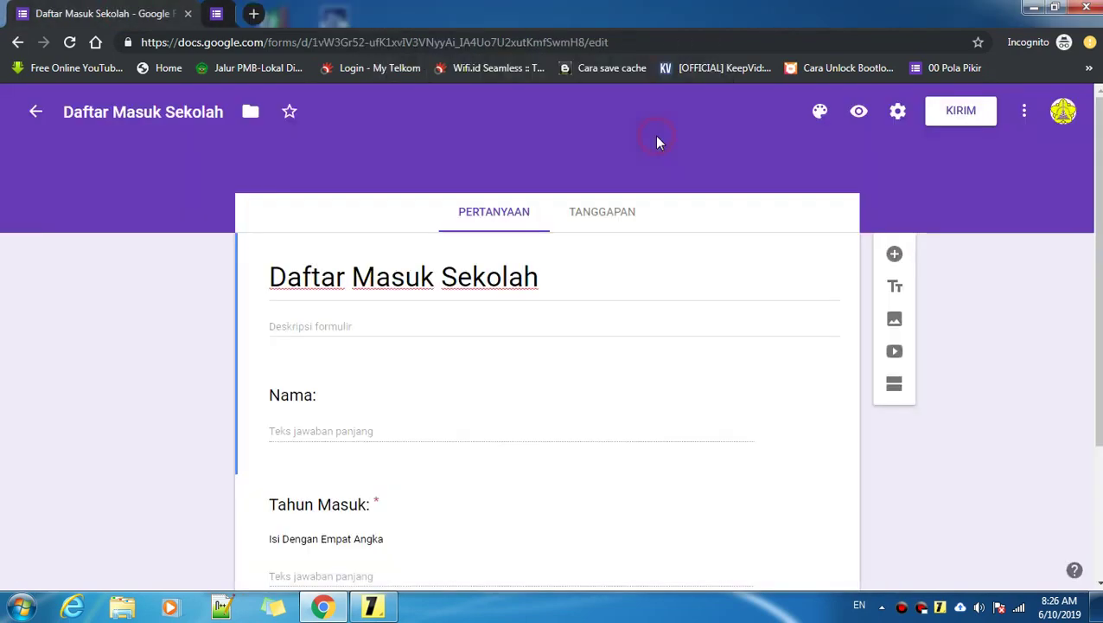
pyautogui.scroll(-2, 386, 172)
pyautogui.scroll(2, 315, 244)
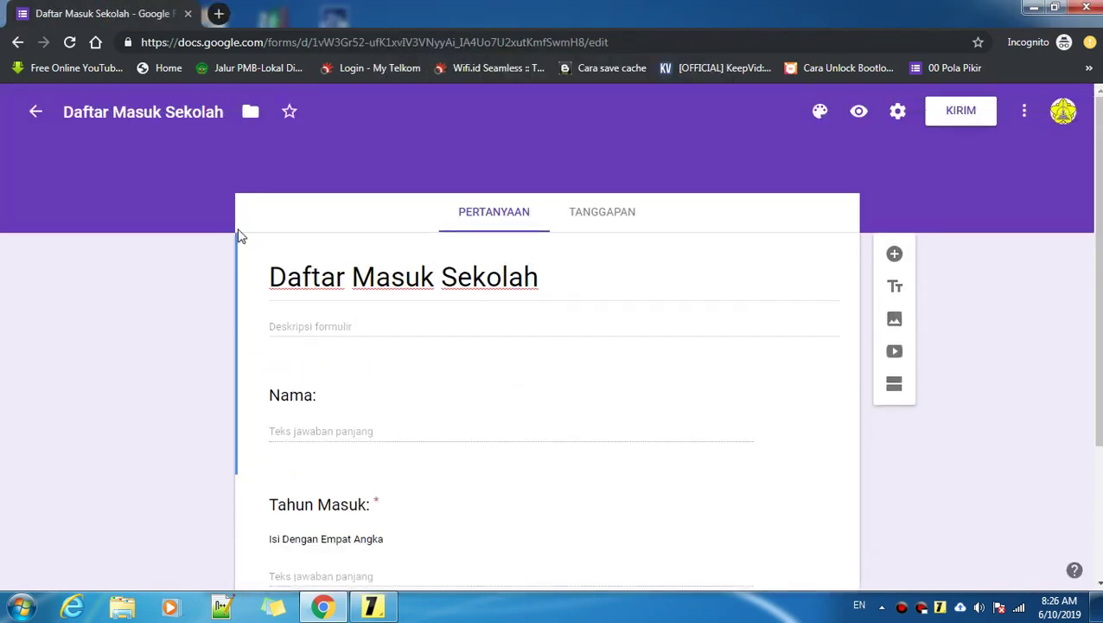
# Step: Bring up the lesson sticky note and highlight its 'Sebagai contoh' heading
pyautogui.click(373, 606)
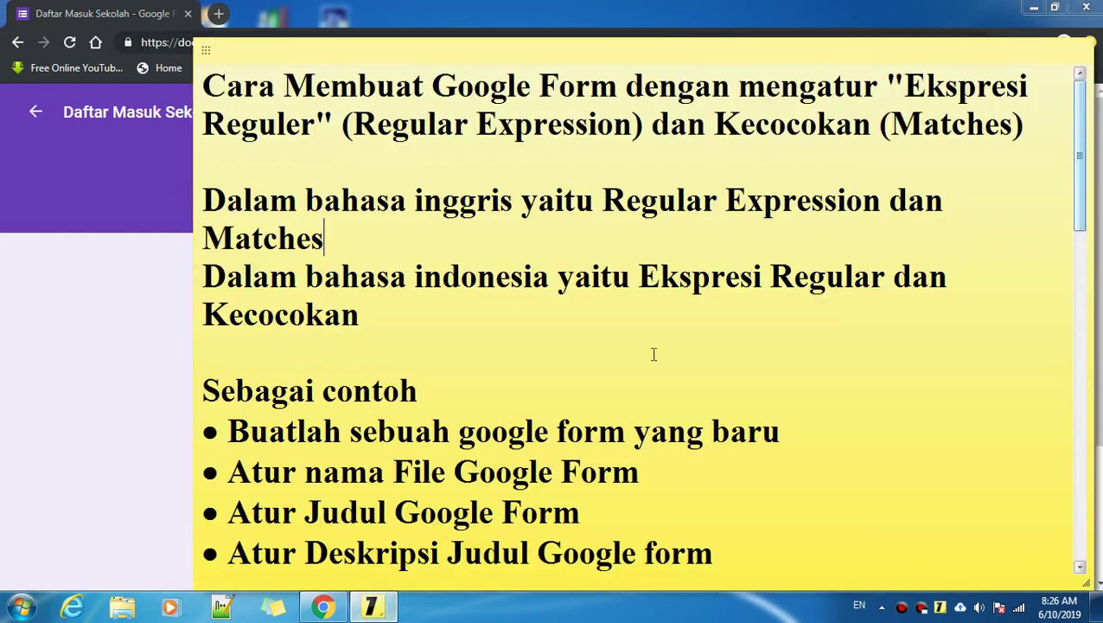
pyautogui.click(383, 313)
pyautogui.scroll(-5, 388, 310)
pyautogui.scroll(3, 437, 183)
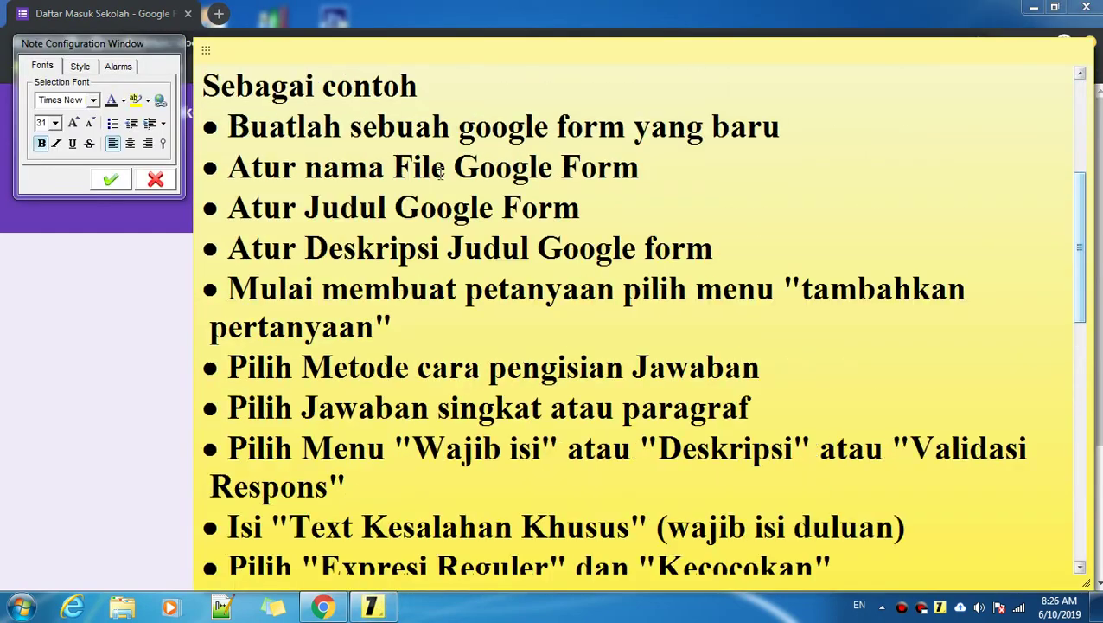
pyautogui.moveTo(426, 201); pyautogui.dragTo(169, 207)
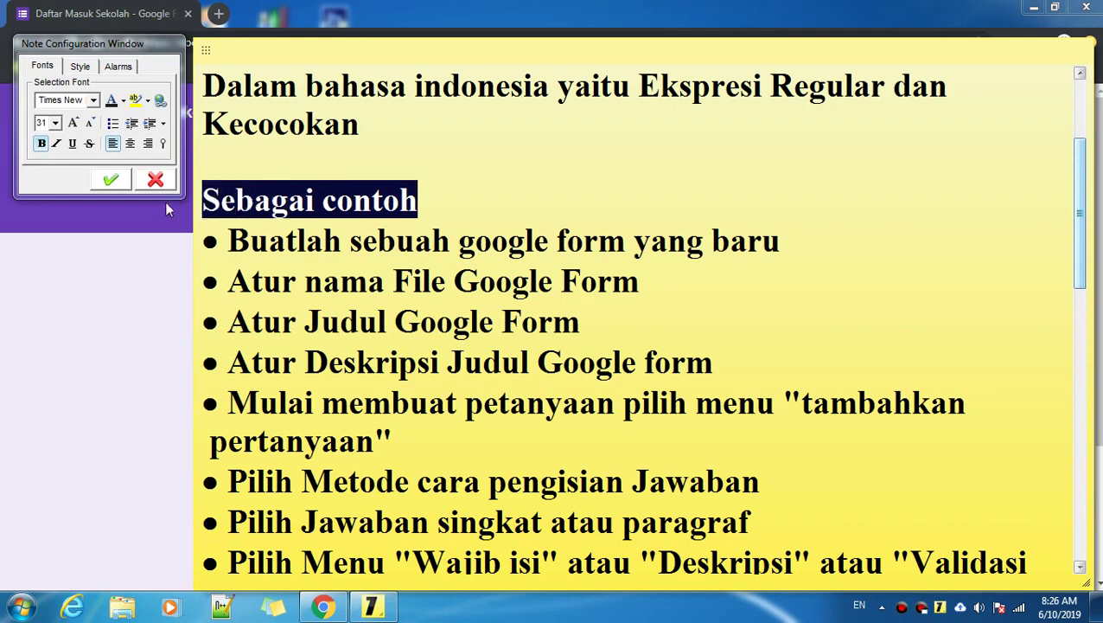
pyautogui.click(465, 196)
# Step: Highlight the 'Buatlah sebuah google form yang baru' step in the sticky note
pyautogui.click(136, 296)
pyautogui.scroll(-3, 352, 275)
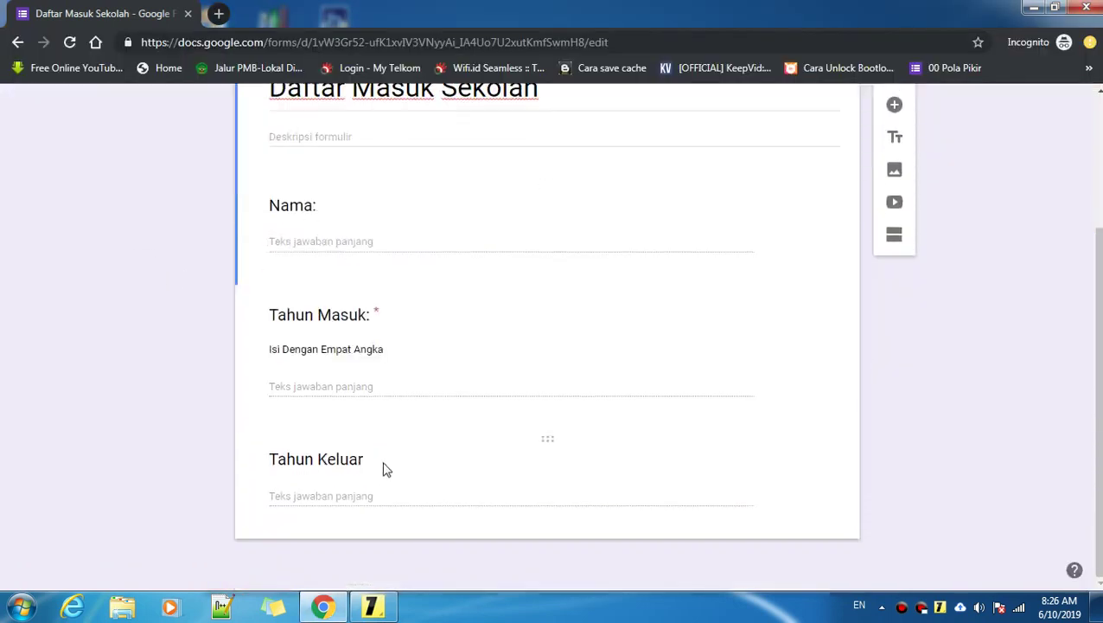
pyautogui.scroll(3, 387, 452)
pyautogui.click(373, 606)
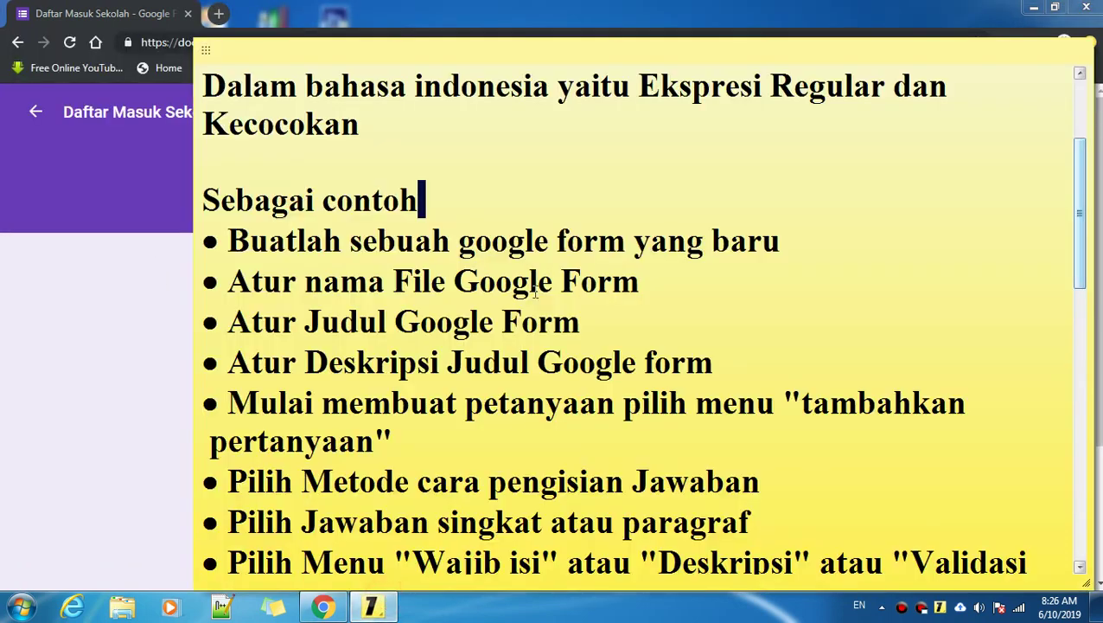
pyautogui.moveTo(229, 241); pyautogui.dragTo(801, 229)
pyautogui.click(800, 229)
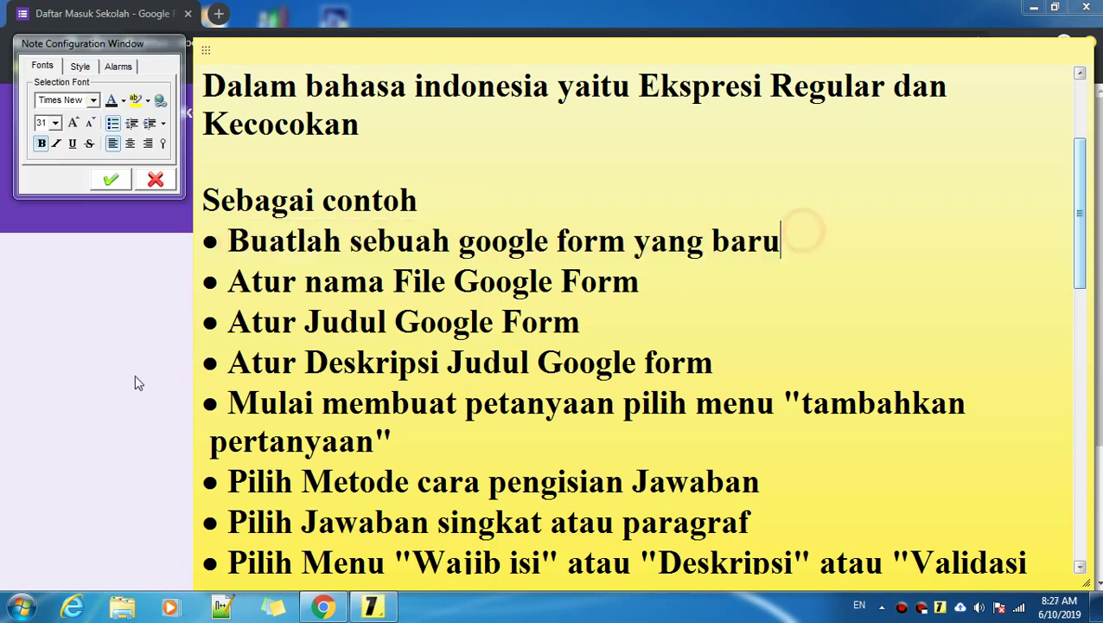
pyautogui.click(53, 364)
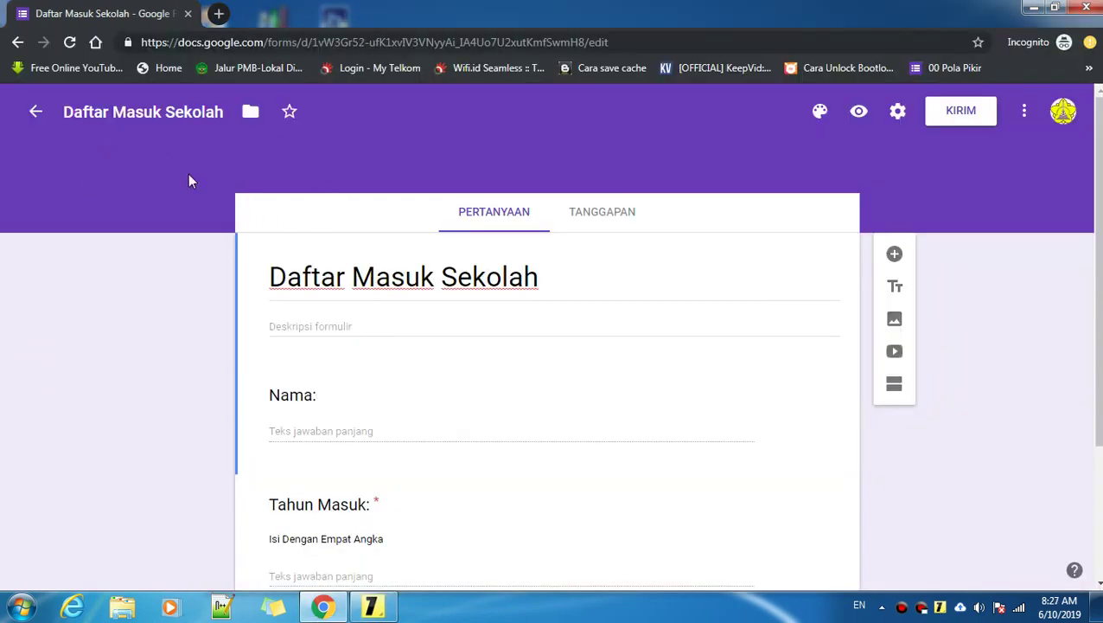
# Step: Create a blank form from the Forms home, then highlight the file-naming step in the note
pyautogui.click(35, 114)
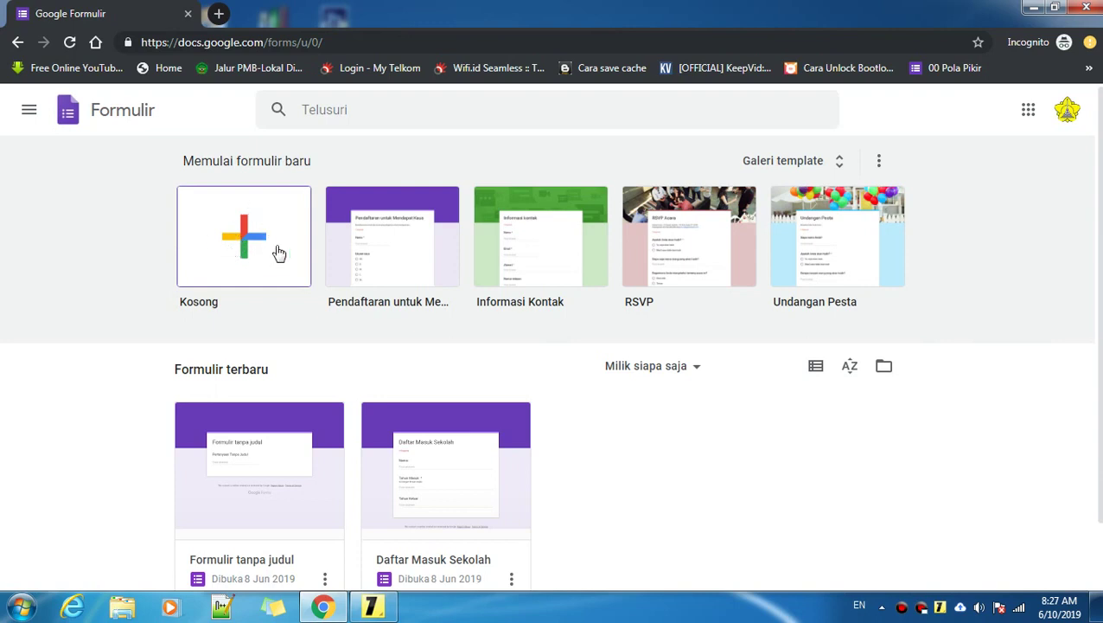
pyautogui.click(239, 232)
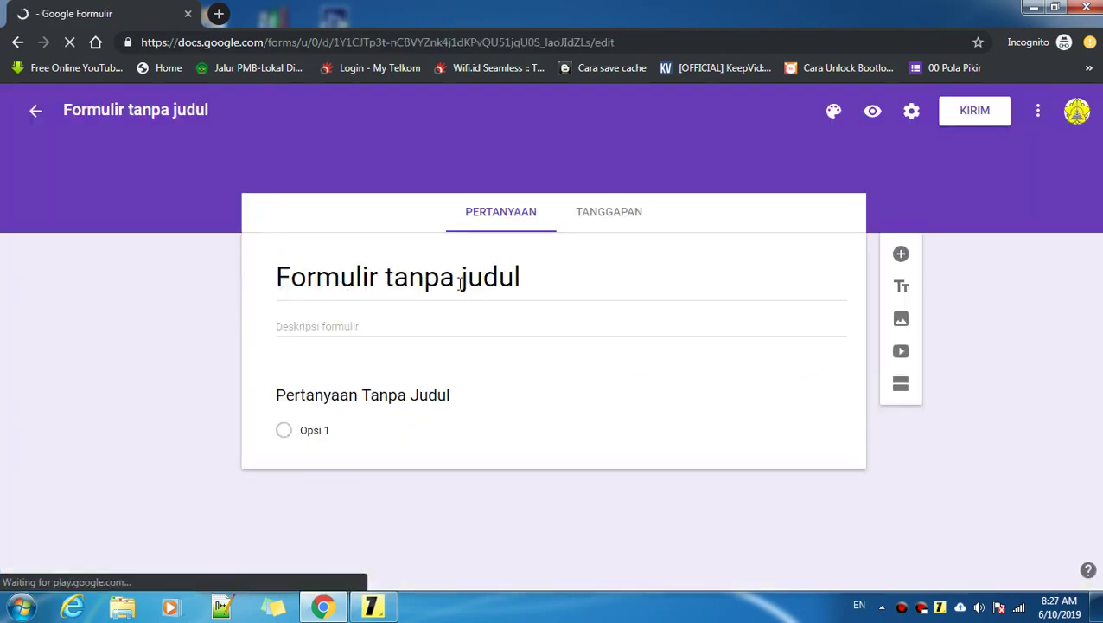
pyautogui.click(372, 607)
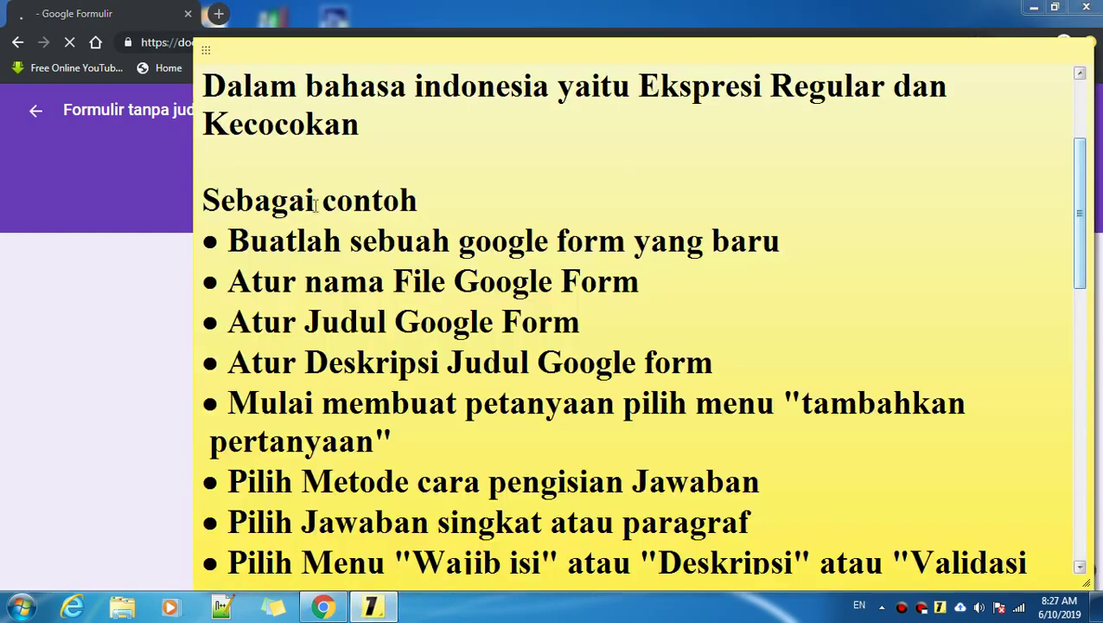
pyautogui.moveTo(228, 281); pyautogui.dragTo(683, 287)
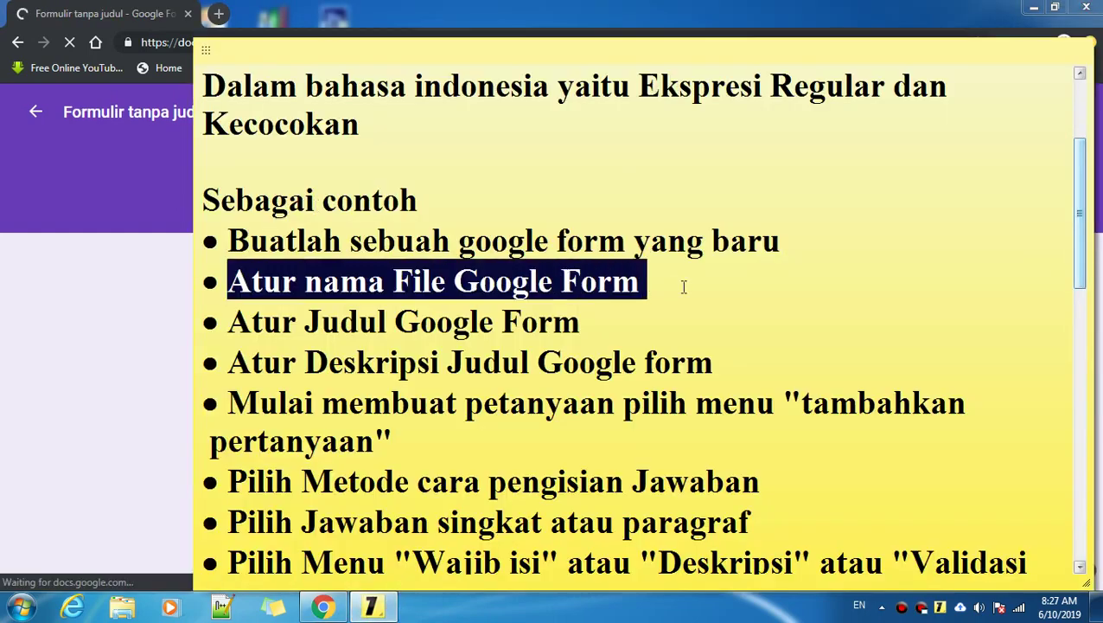
pyautogui.click(17, 307)
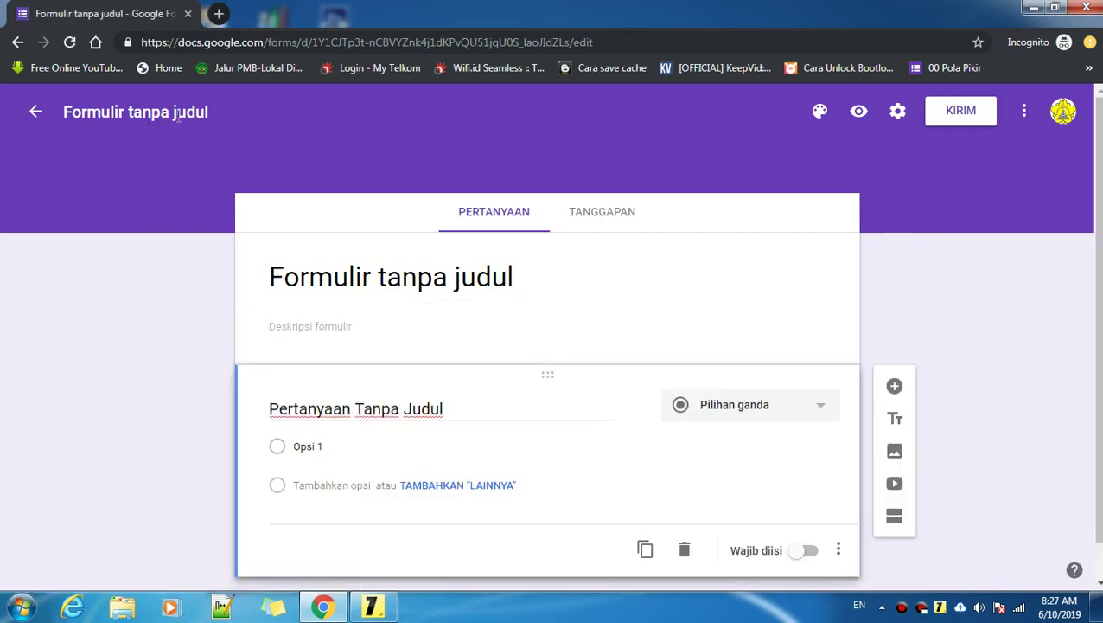
# Step: Replace the file name 'Formulir tanpa judul' with 'Contoh Formulir'
pyautogui.press('BackSpace')
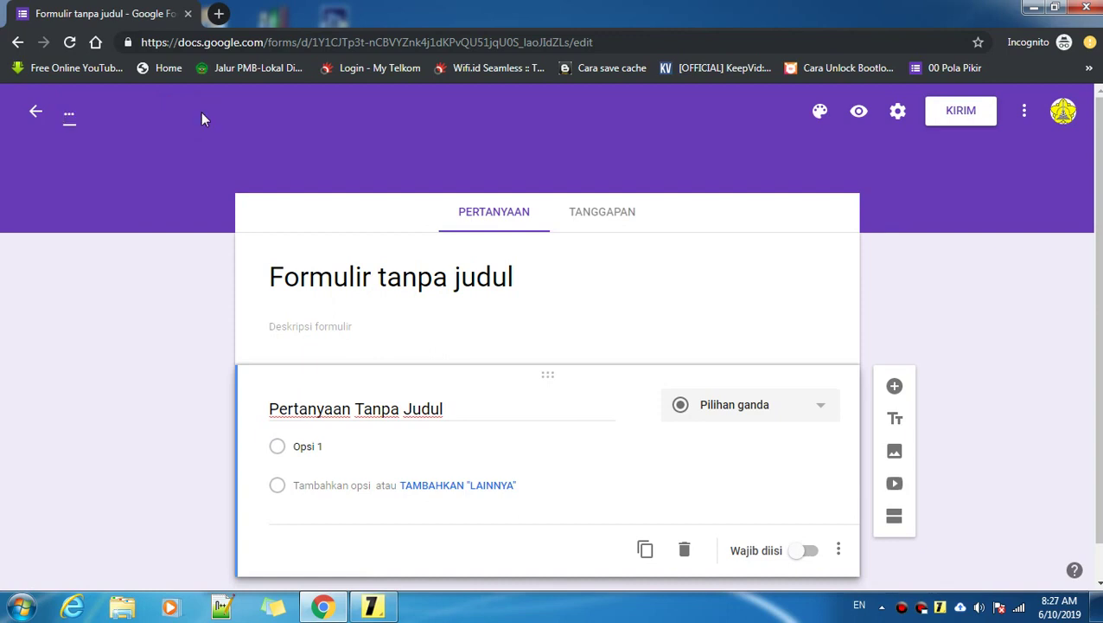
pyautogui.write('Contoh')
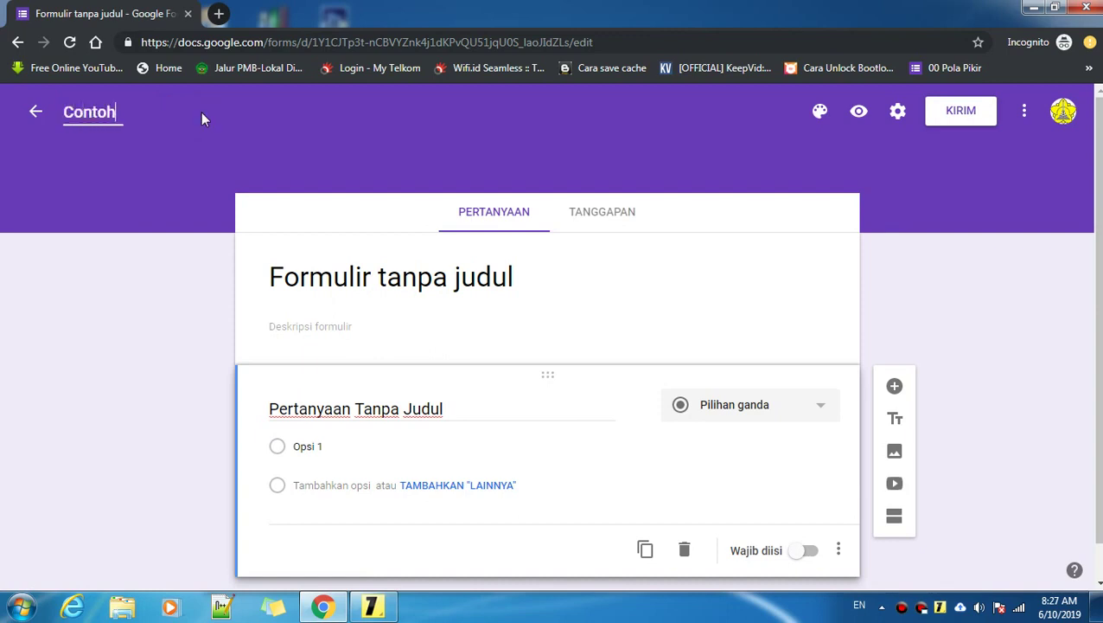
pyautogui.write(' Formu')
pyautogui.press('BackSpace')
pyautogui.write('mul')
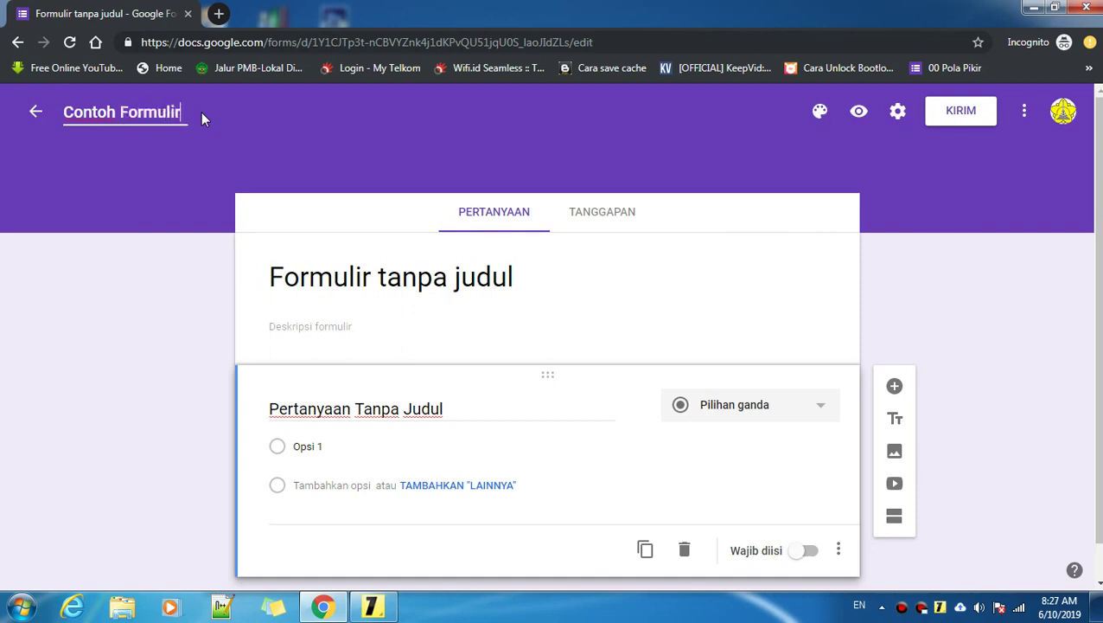
# Step: Highlight the file-naming and form-title steps in the sticky note
pyautogui.click(372, 605)
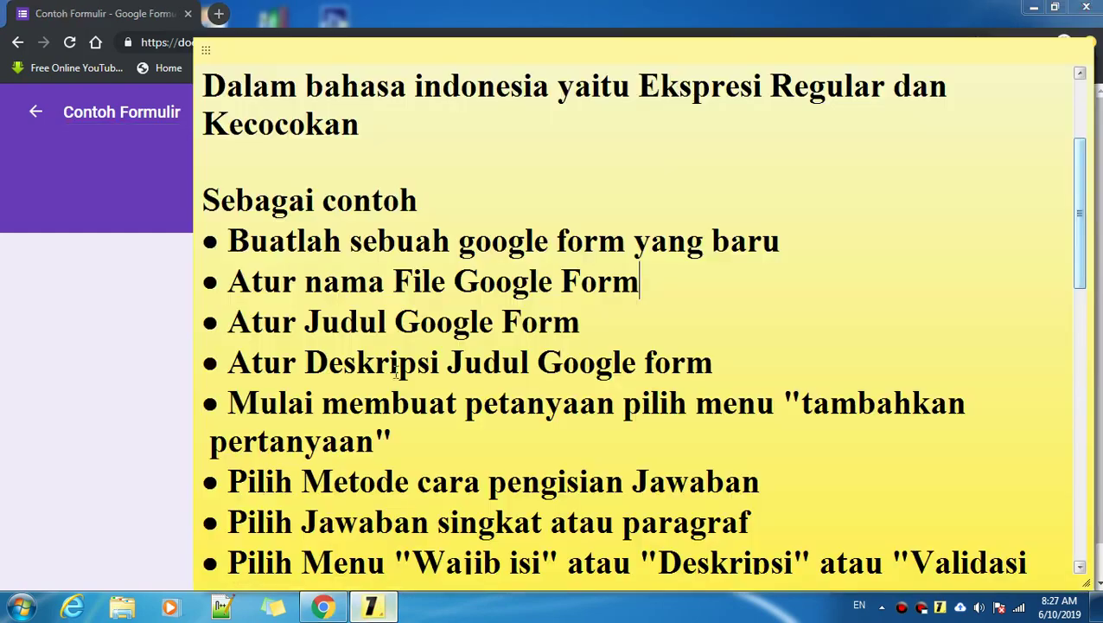
pyautogui.moveTo(661, 278)
pyautogui.mouseDown()
pyautogui.moveTo(232, 304)
pyautogui.moveTo(647, 281)
pyautogui.mouseUp()
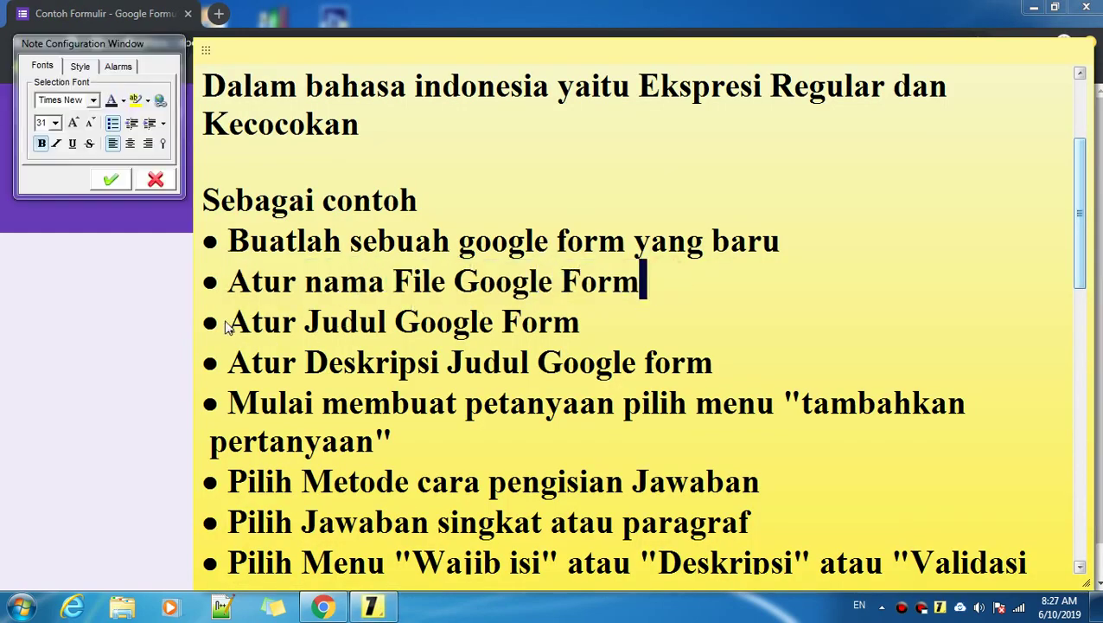
pyautogui.moveTo(227, 325)
pyautogui.mouseDown()
pyautogui.moveTo(601, 315)
pyautogui.moveTo(208, 322)
pyautogui.mouseUp()
# Step: Replace the form heading 'Contoh Formulir' with 'Data Alumni'
pyautogui.click(156, 334)
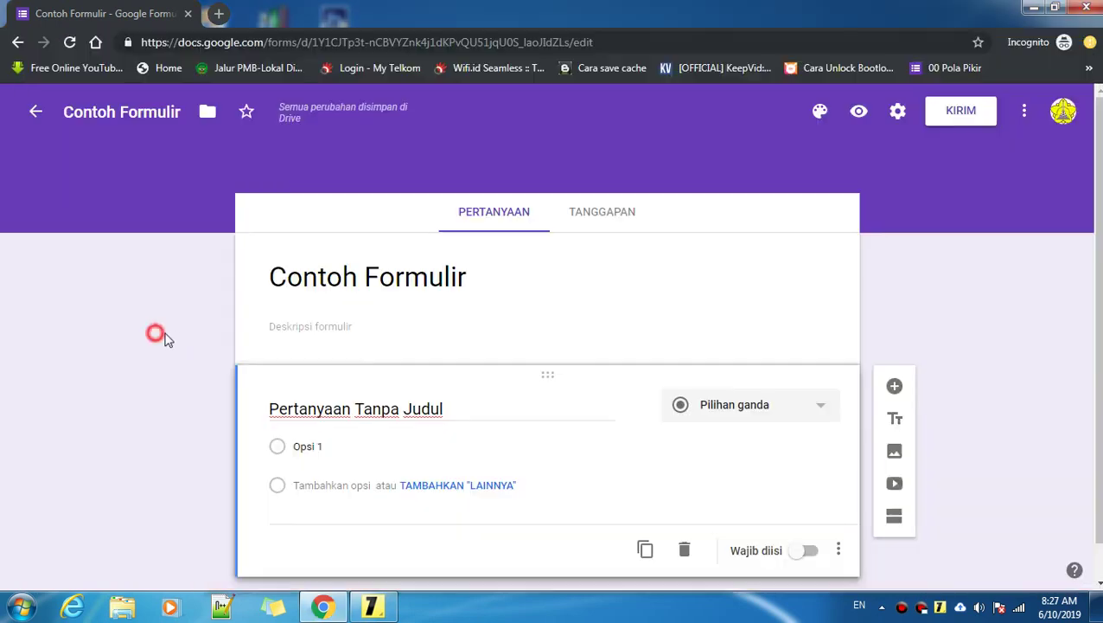
pyautogui.tripleClick(464, 278)
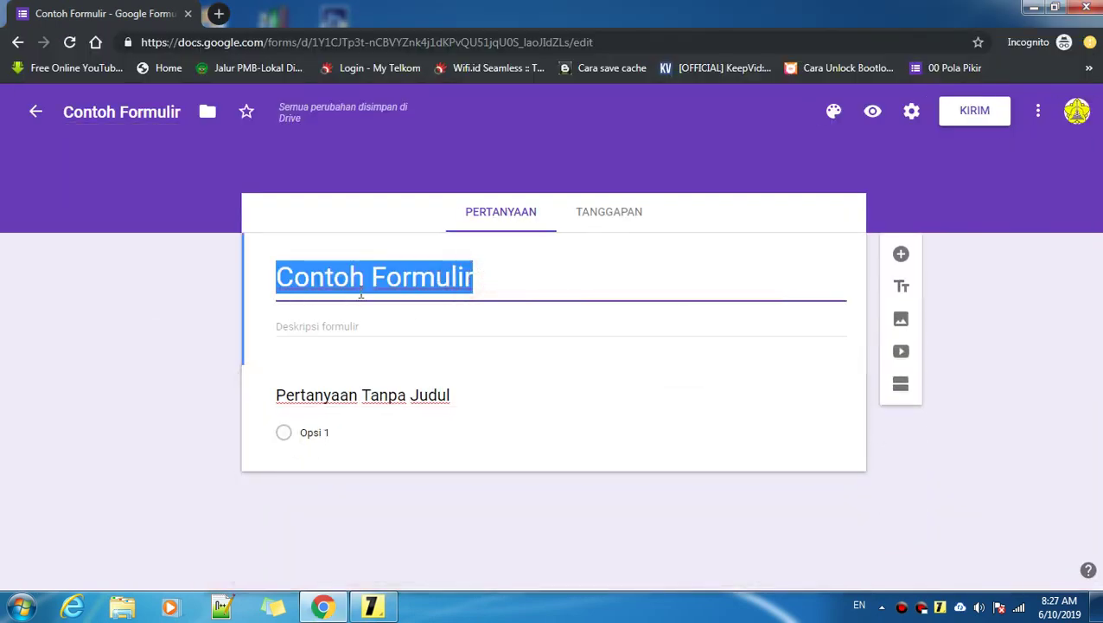
pyautogui.click(504, 285)
pyautogui.moveTo(508, 285); pyautogui.dragTo(275, 294)
pyautogui.press('BackSpace')
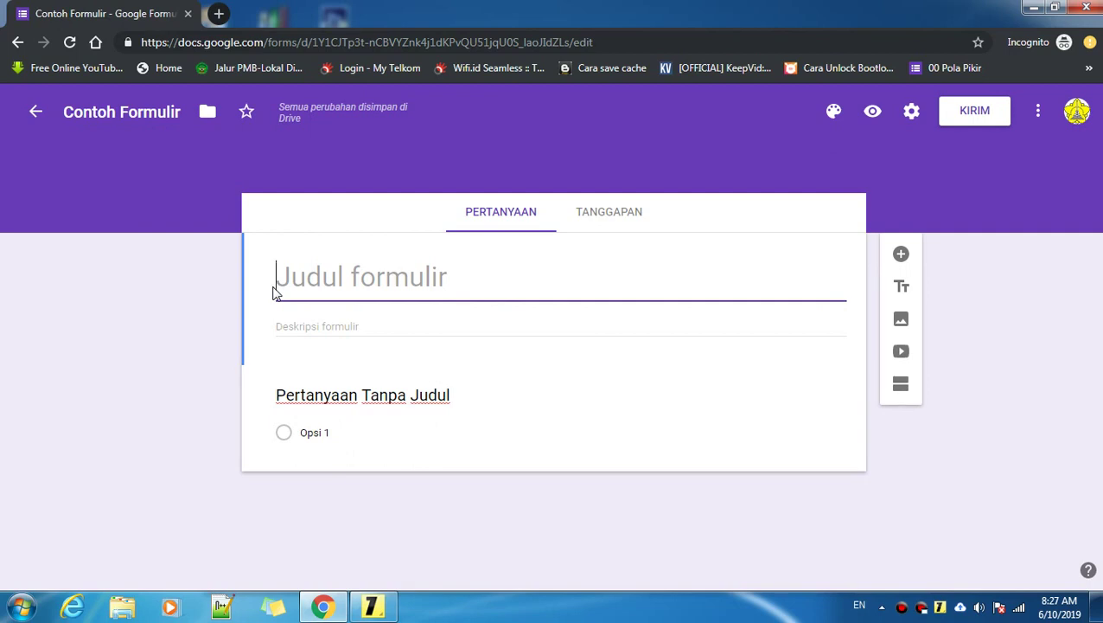
pyautogui.write('T')
pyautogui.press('BackSpace')
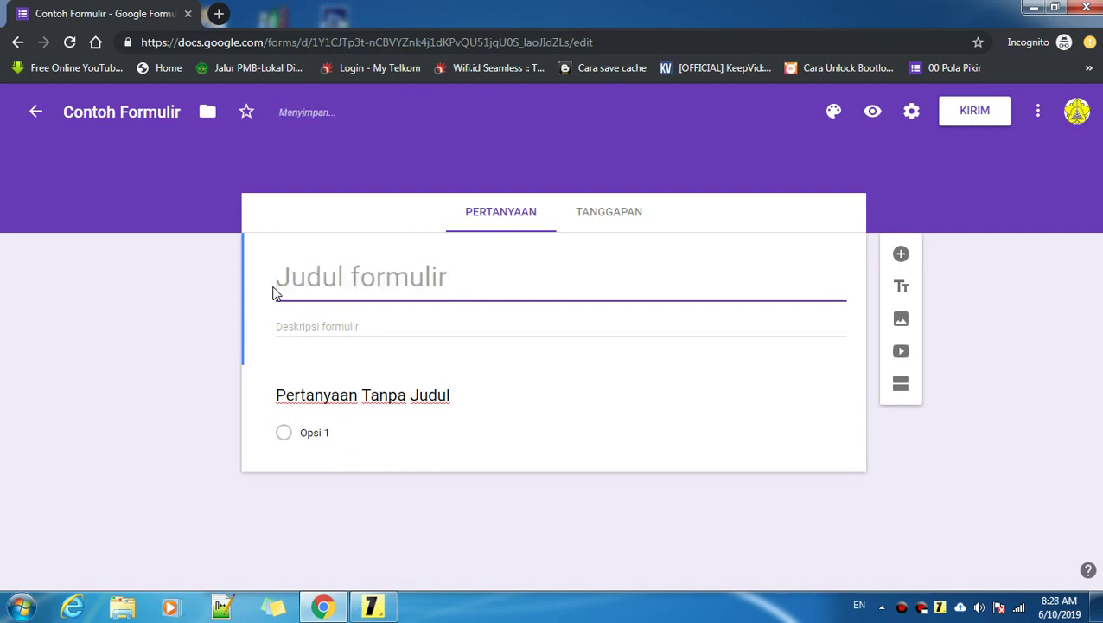
pyautogui.write('Data Alumni')
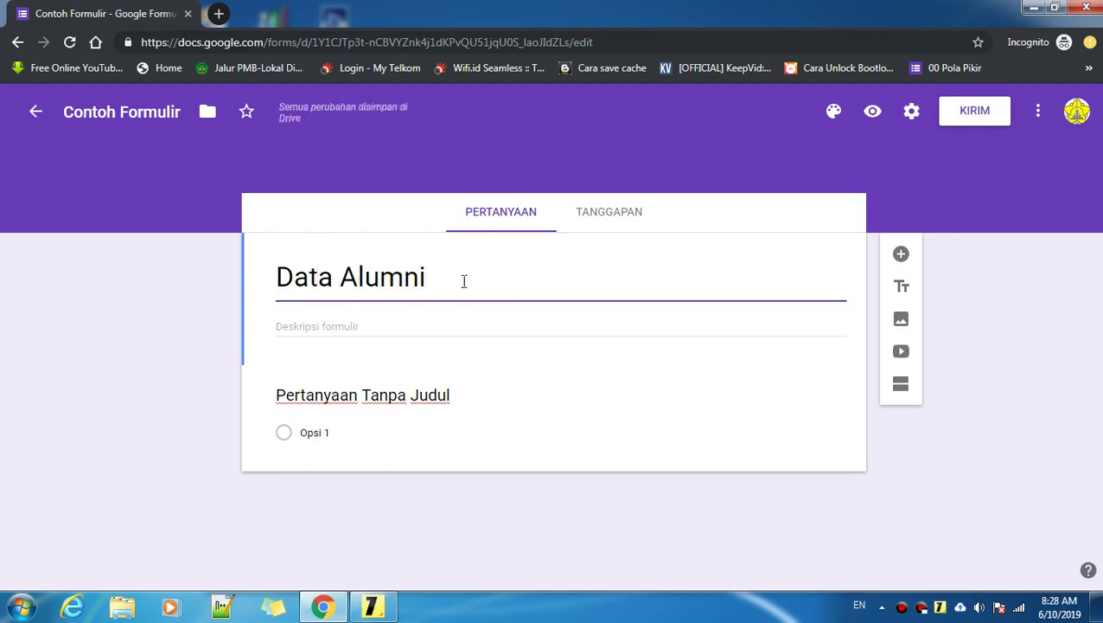
# Step: Highlight the form-description step in the sticky note, then return to the form
pyautogui.click(373, 606)
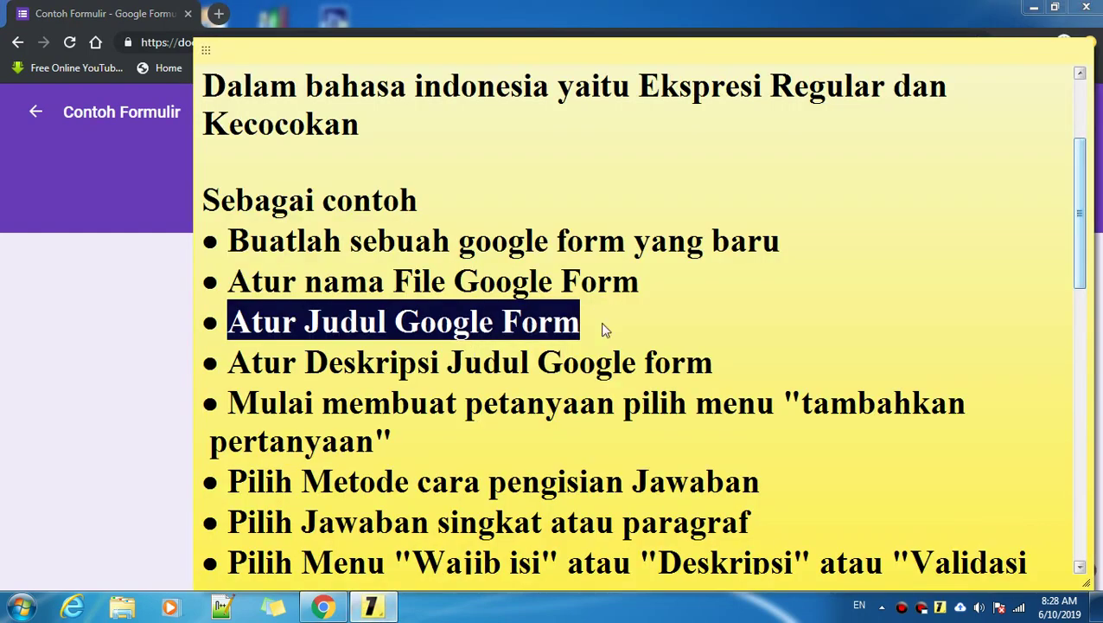
pyautogui.click(603, 324)
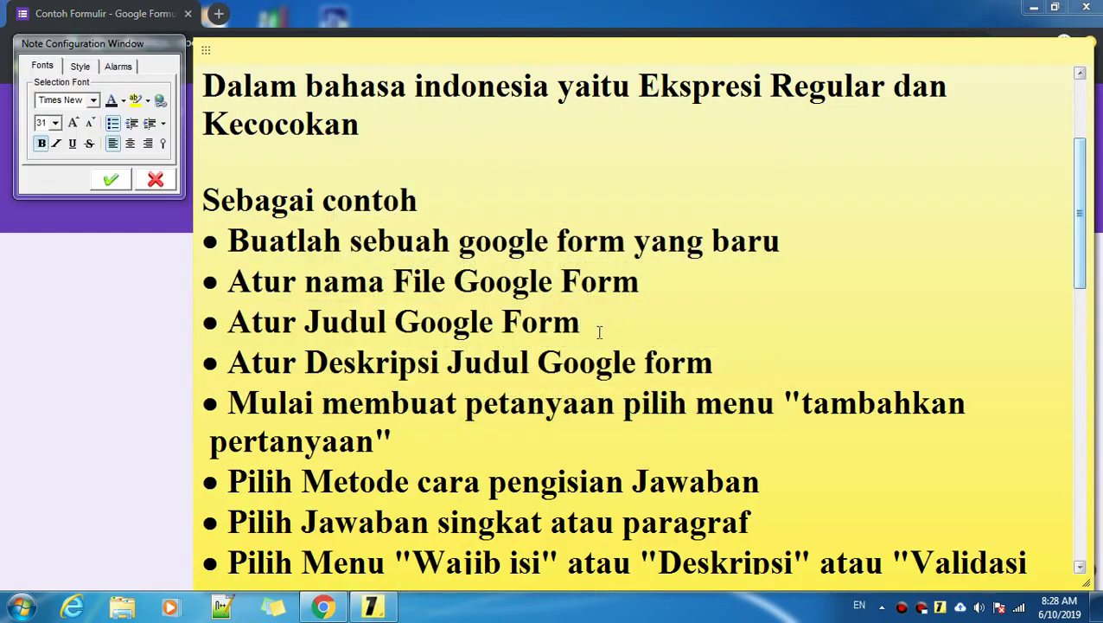
pyautogui.moveTo(230, 367); pyautogui.dragTo(746, 368)
pyautogui.click(747, 368)
pyautogui.click(102, 369)
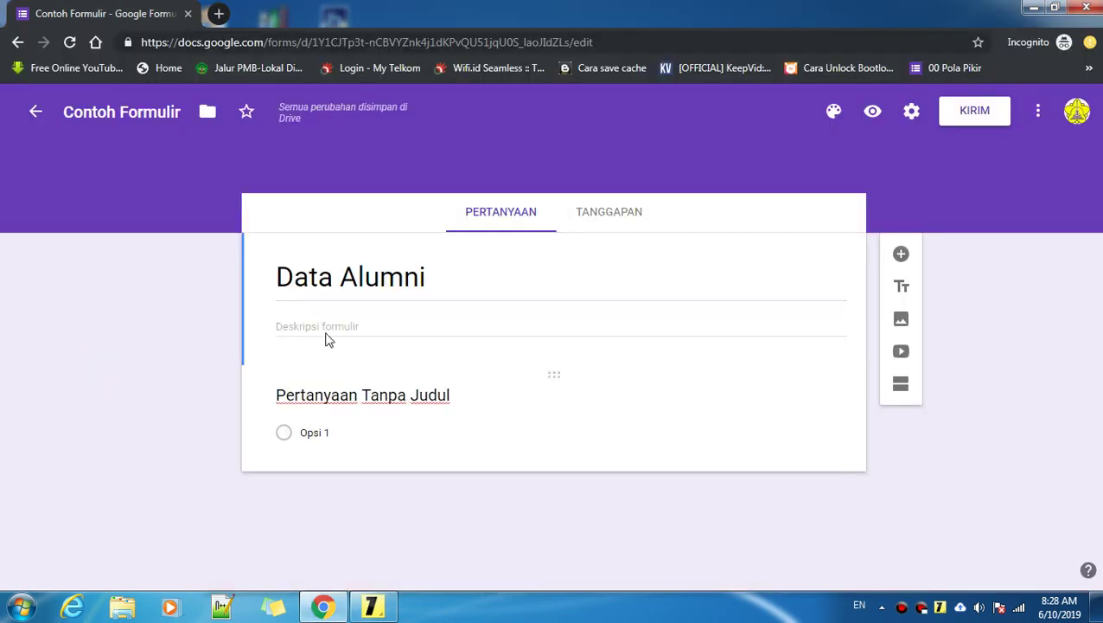
# Step: Enter 'Untuk mahasiswa USU' as the form description
pyautogui.click(295, 328)
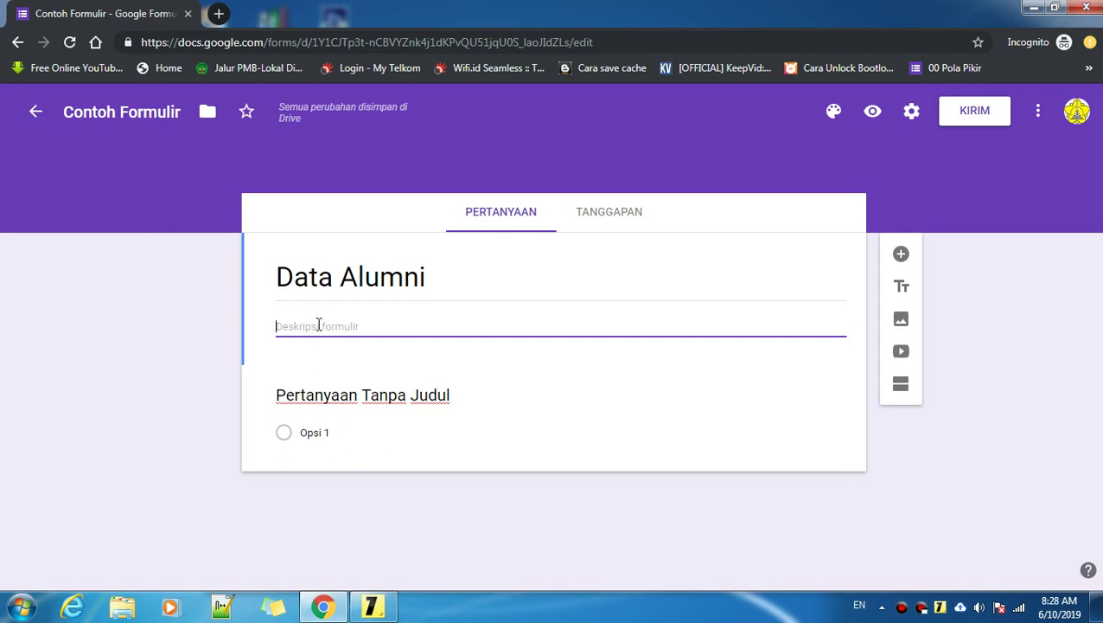
pyautogui.click(316, 324)
pyautogui.write('Untuk maha')
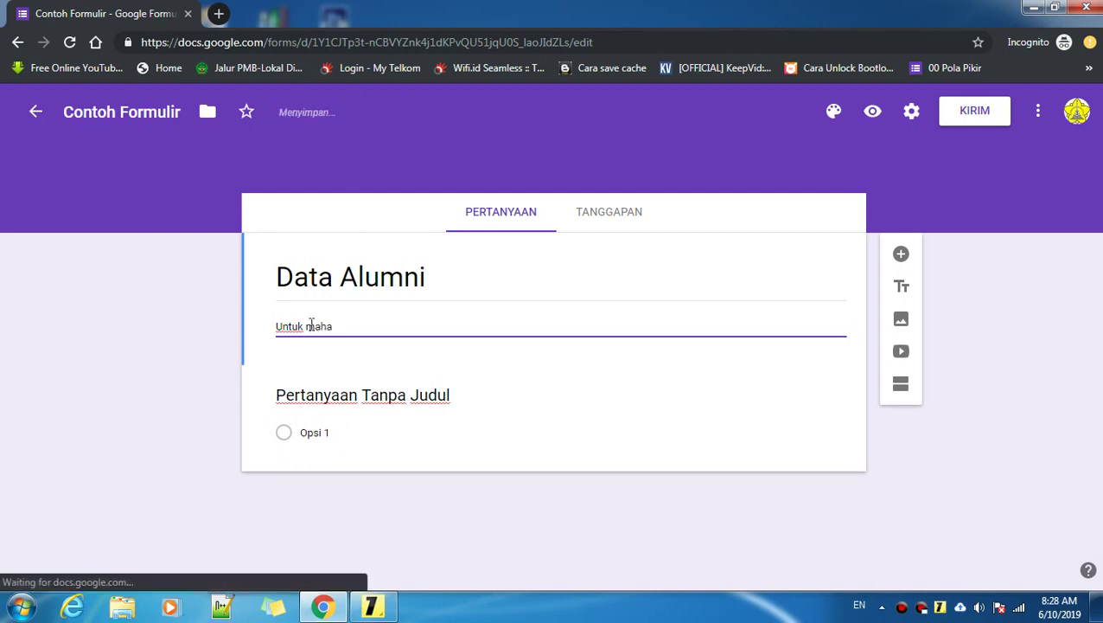
pyautogui.write('siswa USU')
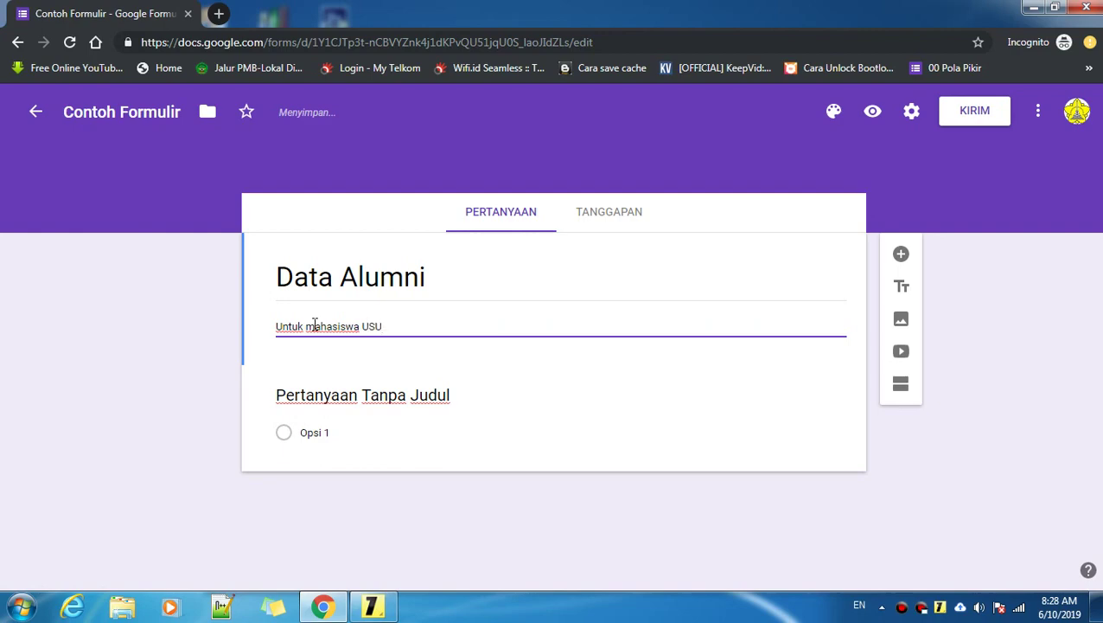
# Step: Highlight the add-a-question step in the lesson sticky note
pyautogui.click(372, 606)
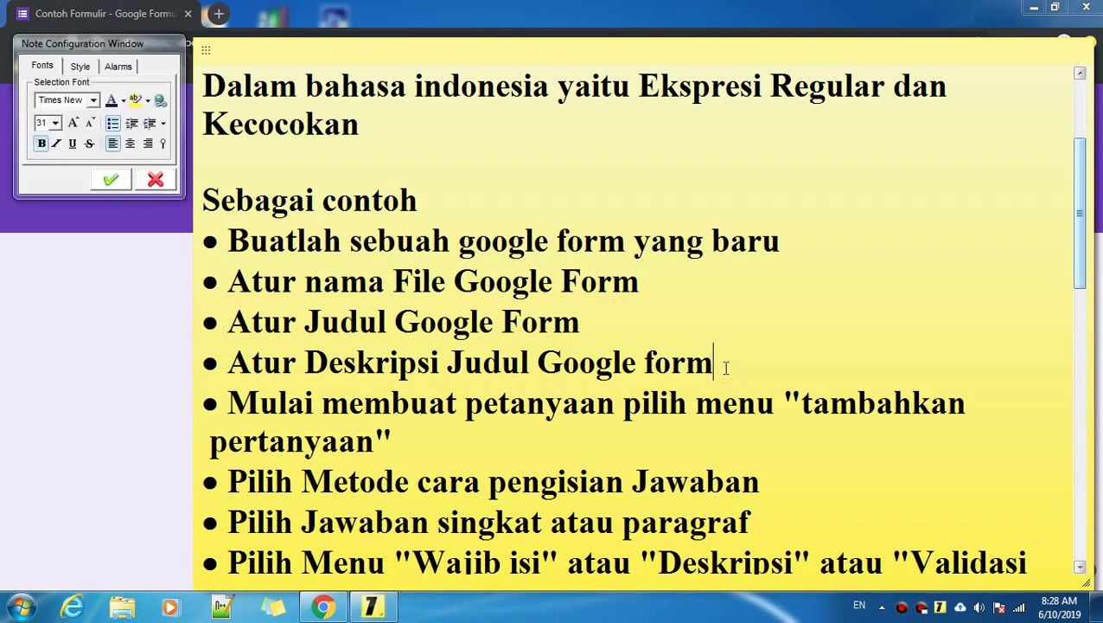
pyautogui.scroll(-2, 358, 233)
pyautogui.moveTo(229, 209); pyautogui.dragTo(804, 230)
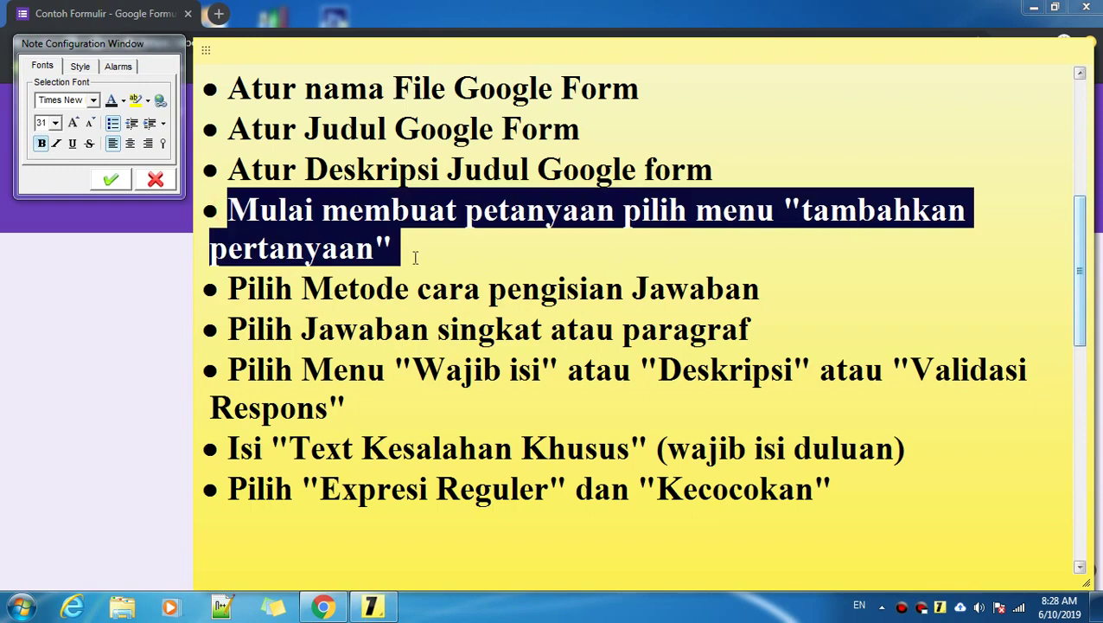
# Step: Delete the untitled default multiple-choice question from the form
pyautogui.click(414, 249)
pyautogui.click(119, 305)
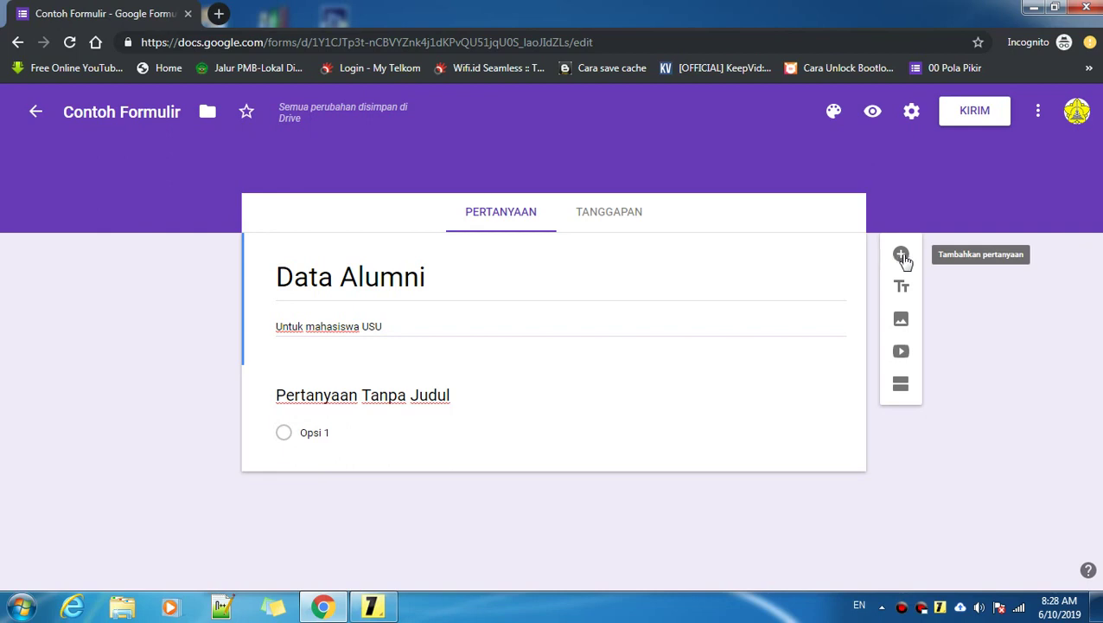
pyautogui.click(407, 394)
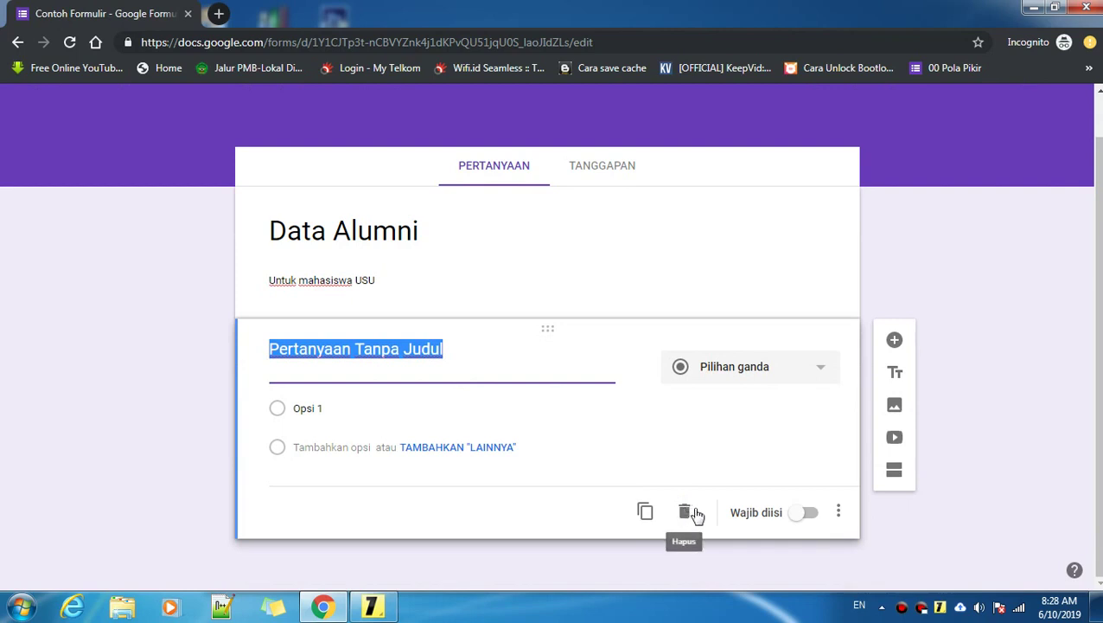
pyautogui.click(695, 513)
pyautogui.click(468, 266)
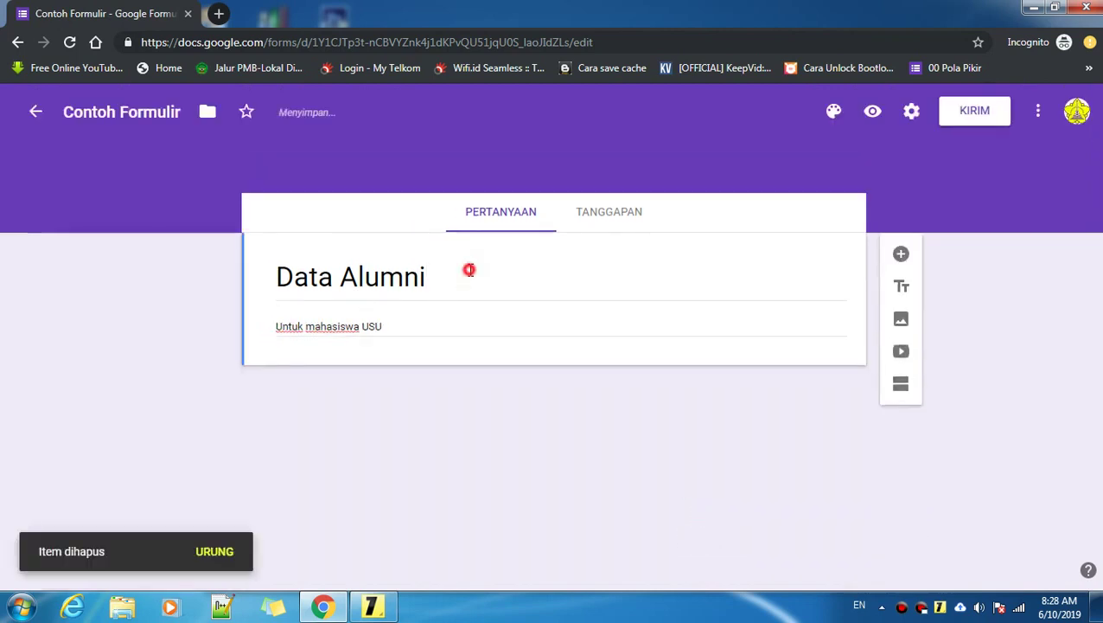
pyautogui.click(588, 278)
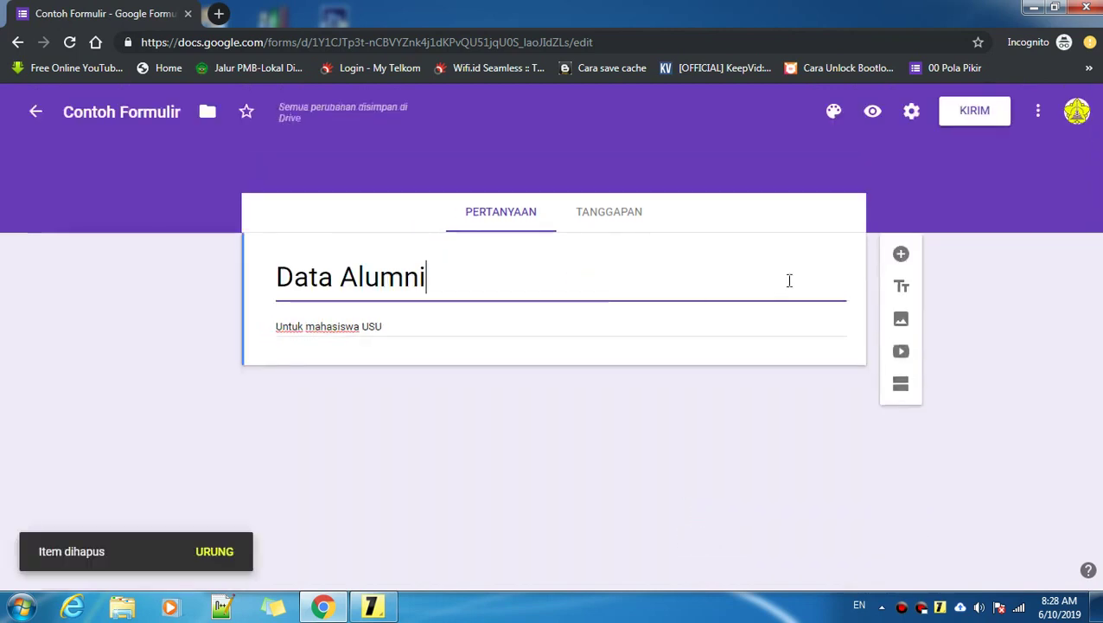
# Step: Add a new blank multiple-choice question below the Data Alumni description
pyautogui.click(904, 261)
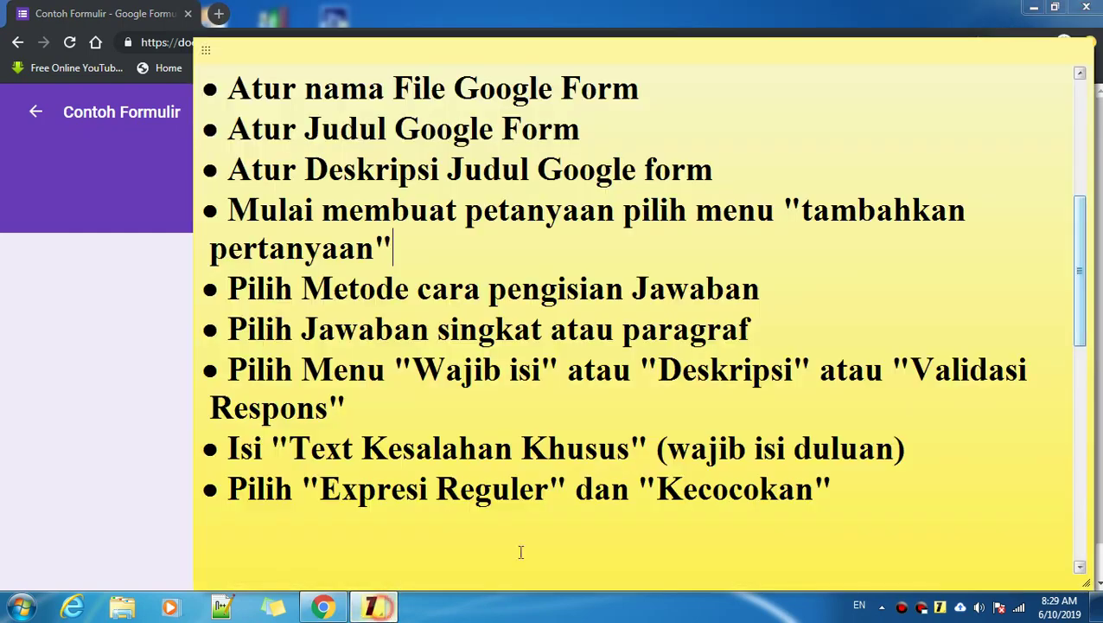
pyautogui.click(372, 606)
pyautogui.click(21, 310)
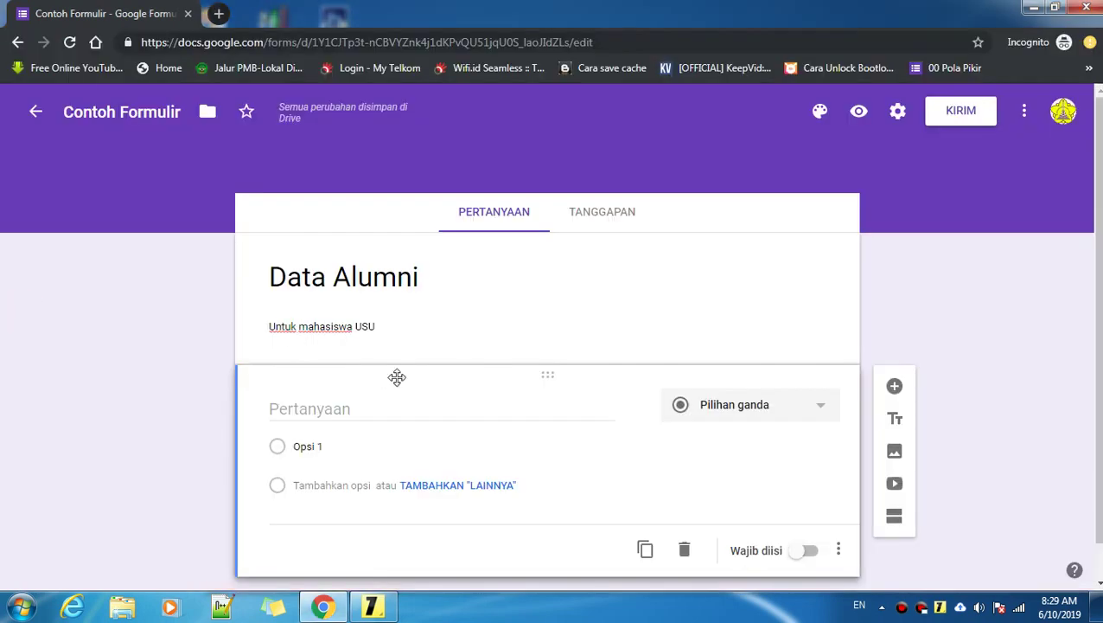
# Step: Enter 'Nama:' as the new question's title, switching it to Jawaban singkat
pyautogui.scroll(-1, 397, 376)
pyautogui.click(348, 362)
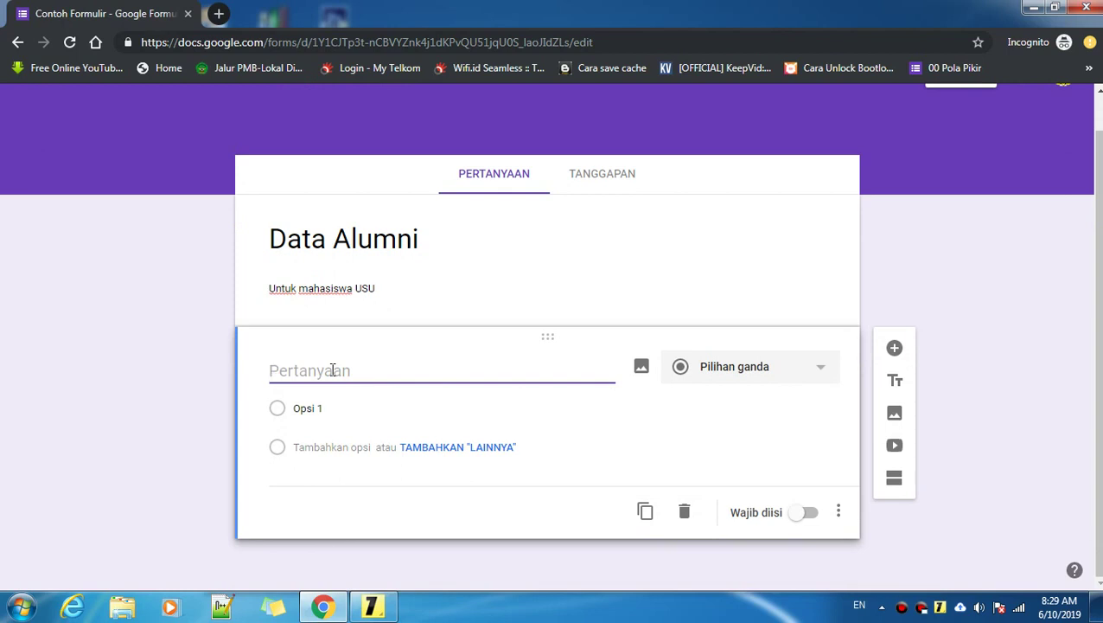
pyautogui.write('Nama:')
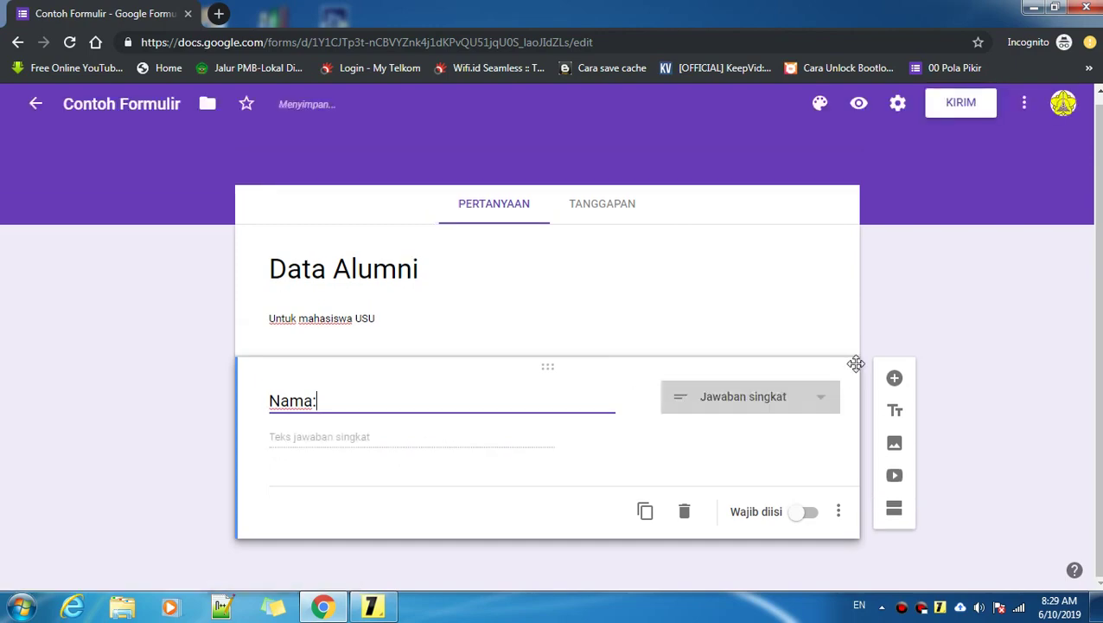
pyautogui.click(372, 606)
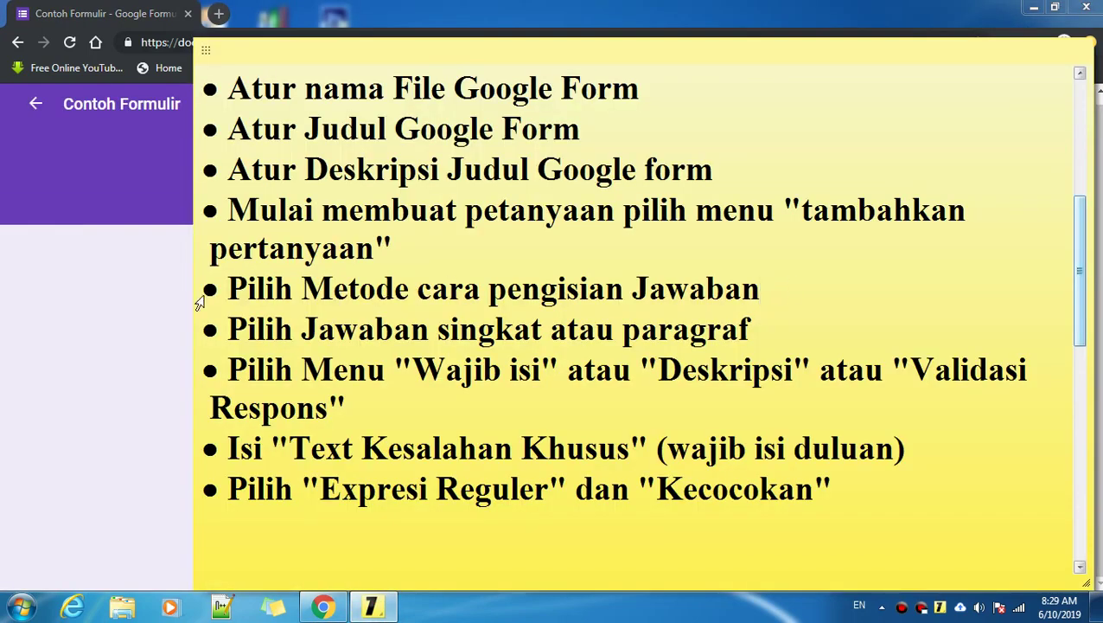
pyautogui.click(48, 298)
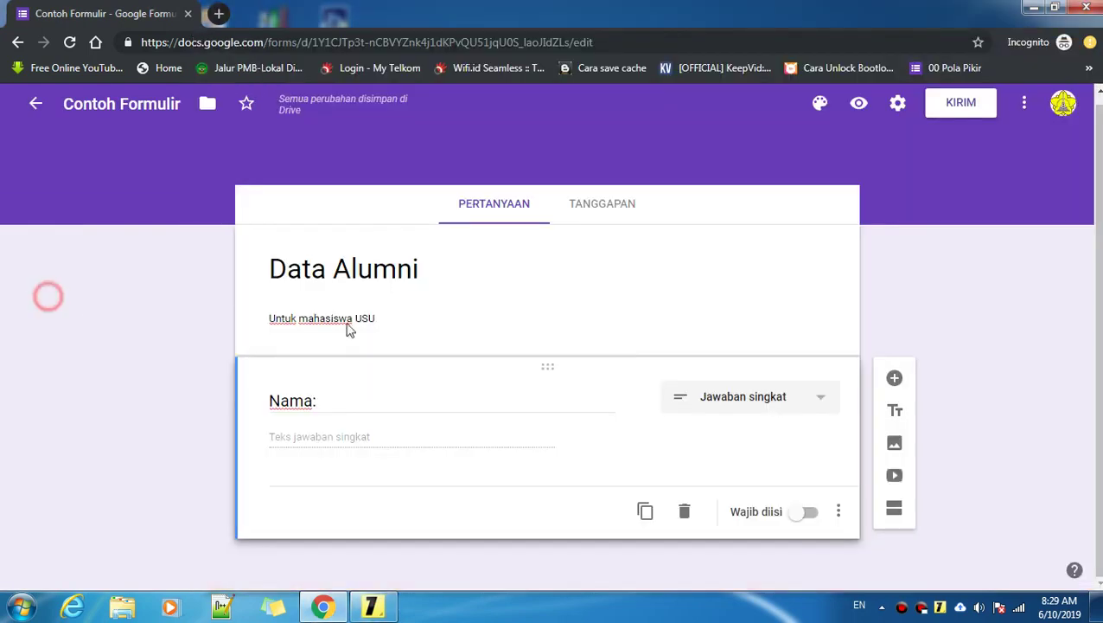
# Step: Change the Nama: question type to Jawaban singkat, then to Paragraf
pyautogui.click(751, 401)
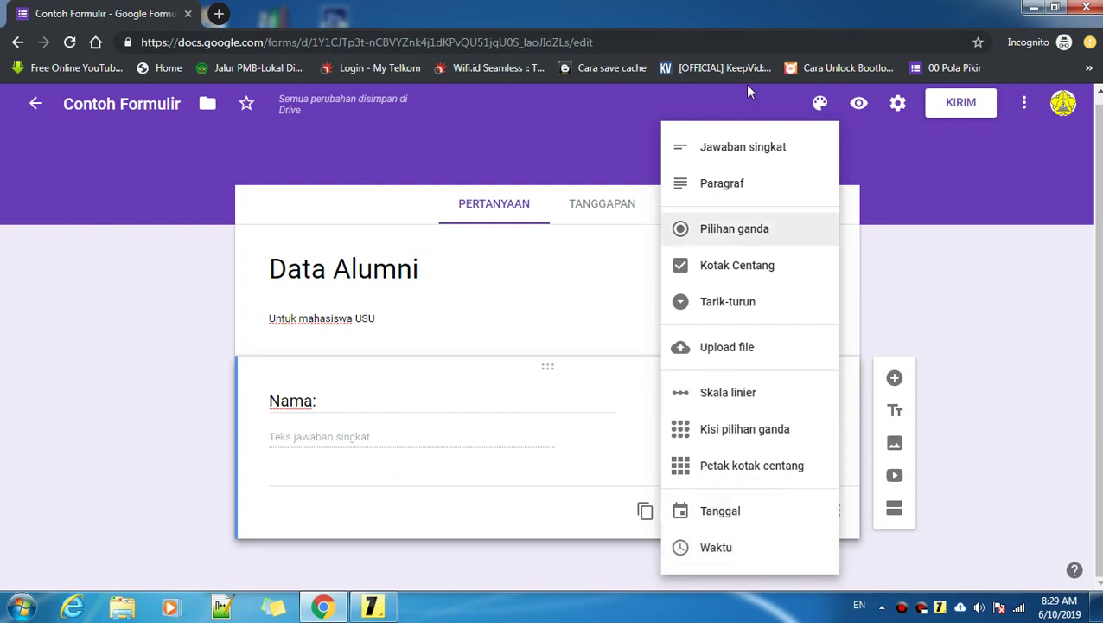
pyautogui.click(729, 159)
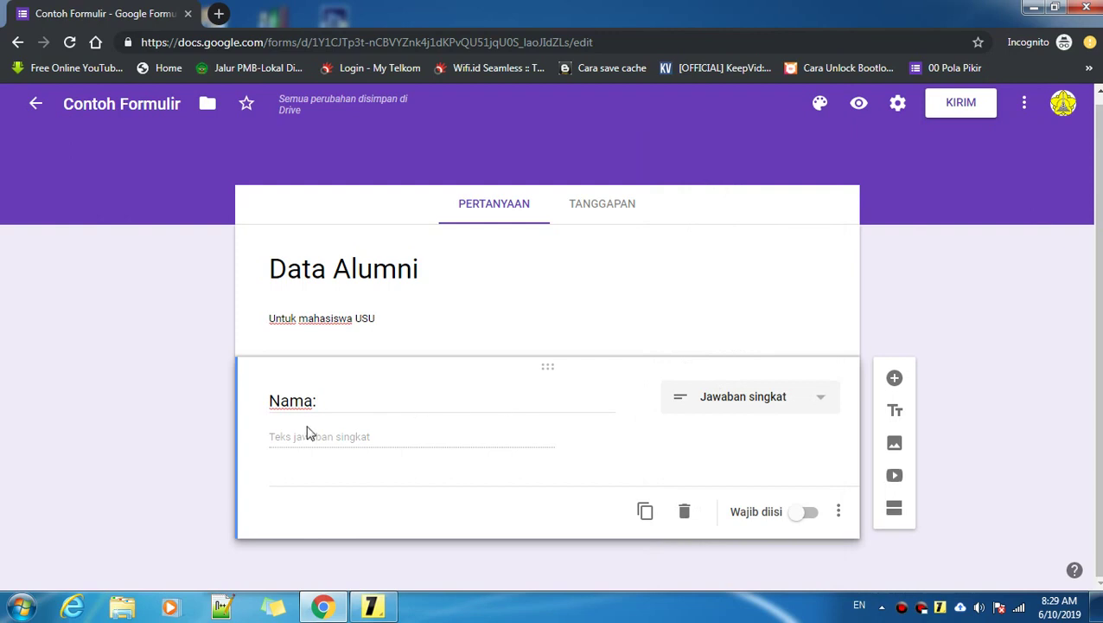
pyautogui.click(346, 399)
pyautogui.doubleClick(346, 400)
pyautogui.click(368, 437)
pyautogui.click(792, 397)
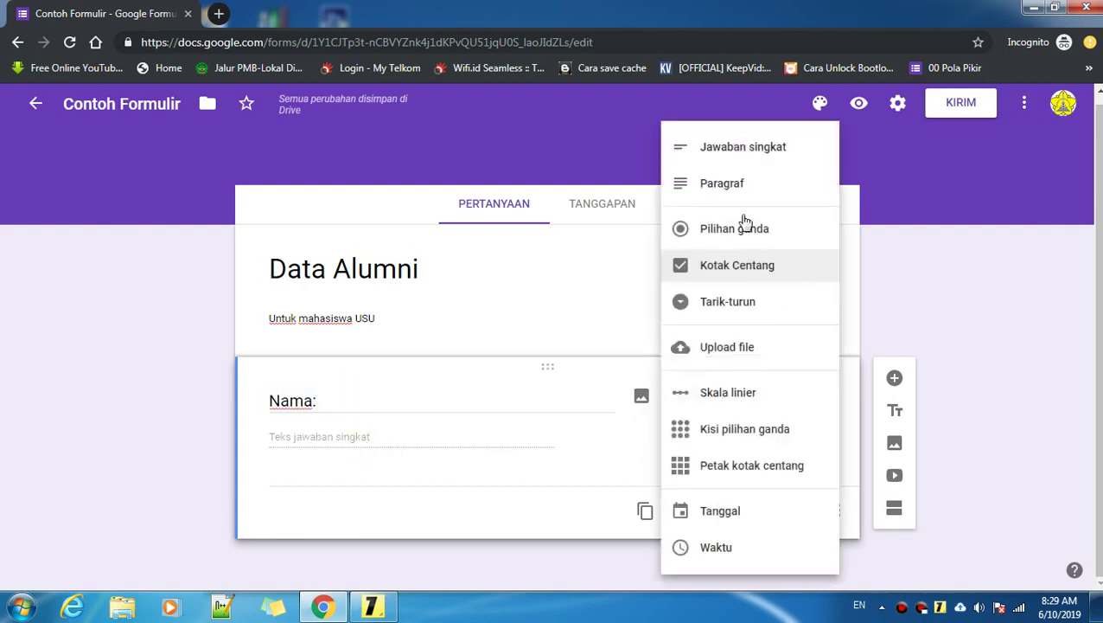
pyautogui.click(739, 185)
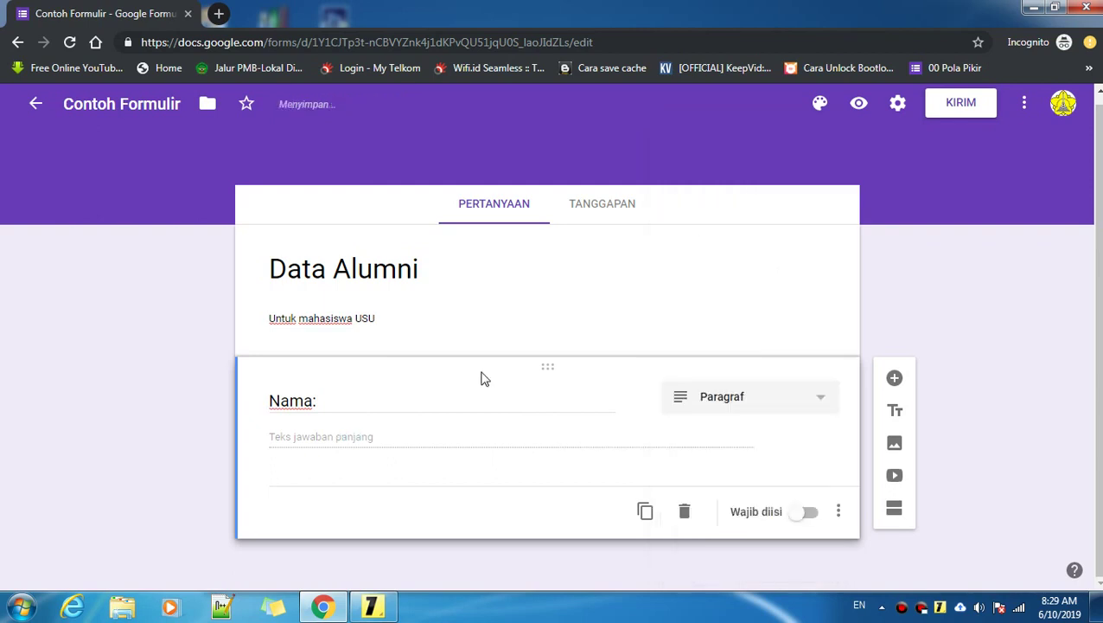
pyautogui.click(721, 403)
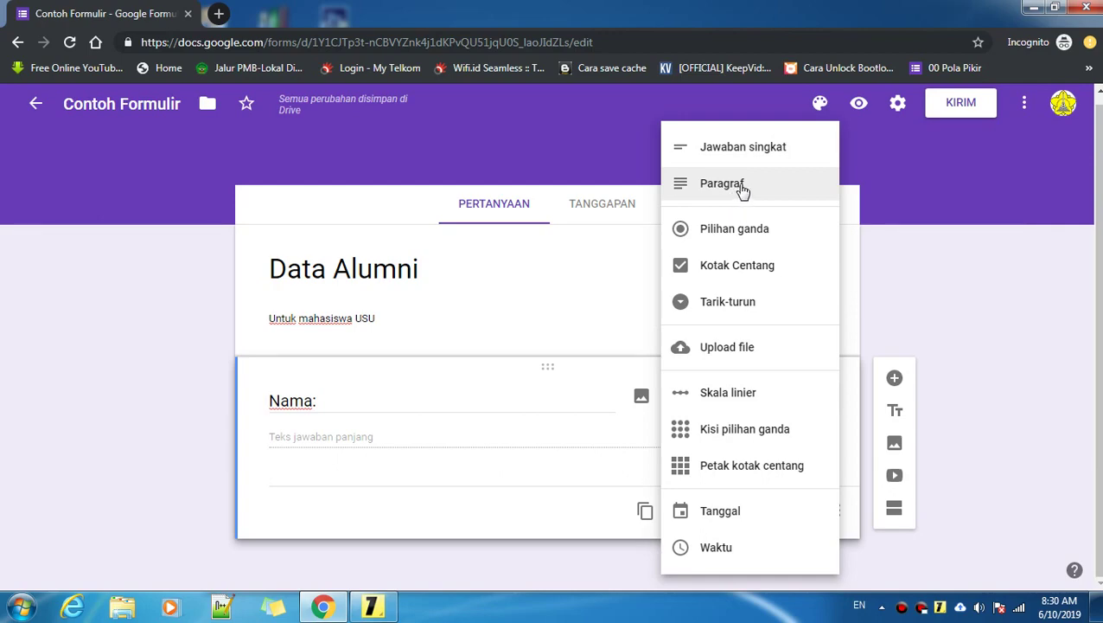
pyautogui.click(372, 606)
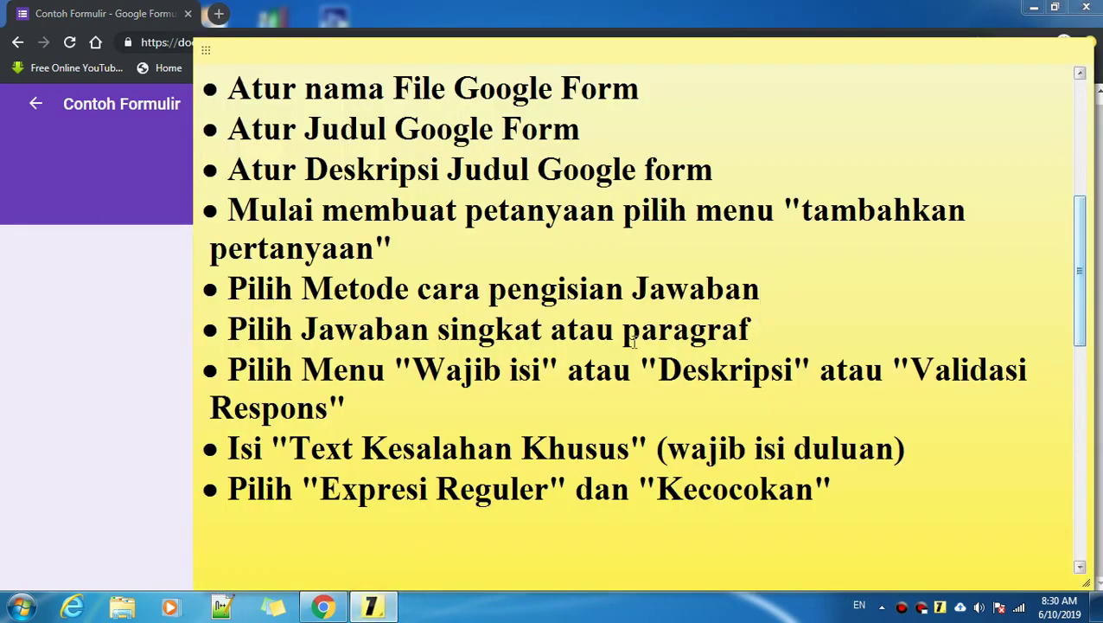
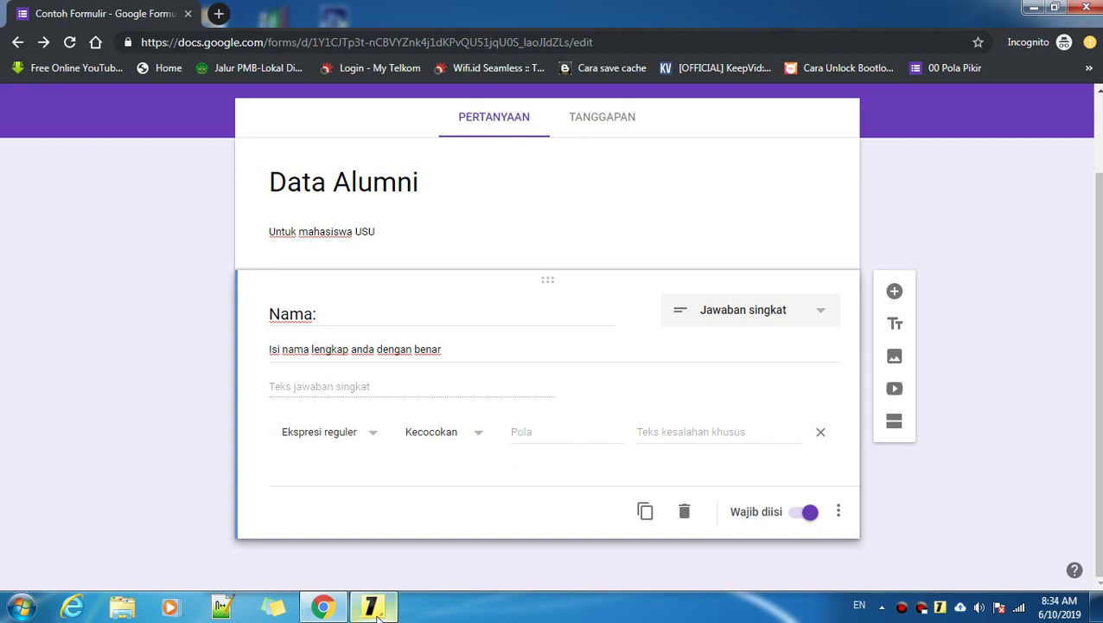
# Step: Bring the regex sticky note forward and select its four-digit \d{4,4} pattern example
pyautogui.click(372, 605)
pyautogui.doubleClick(295, 300)
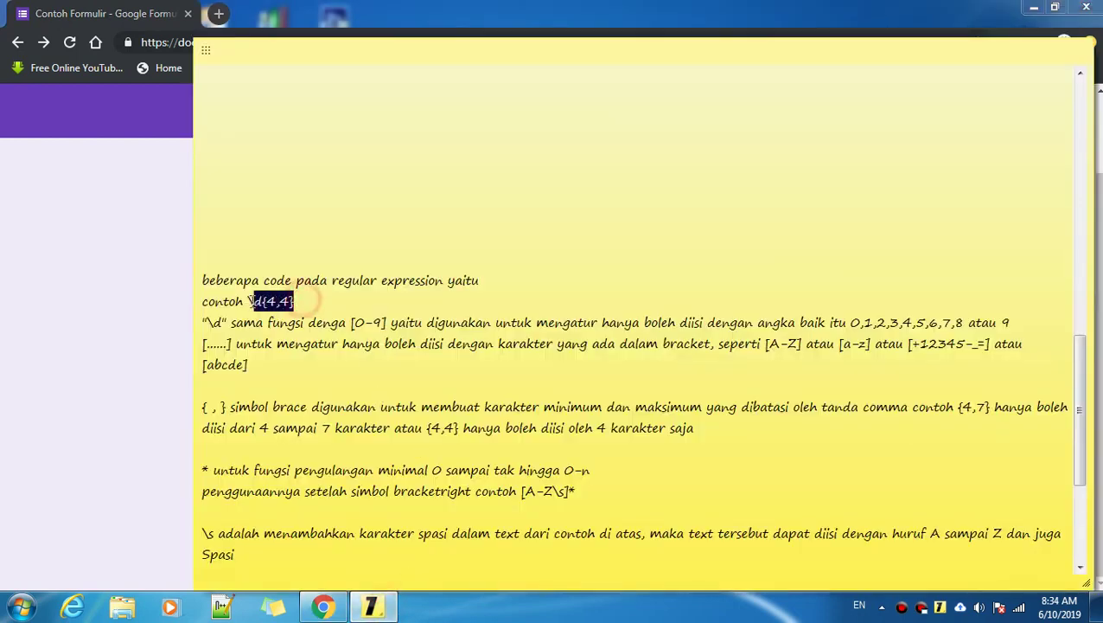
pyautogui.click(332, 300)
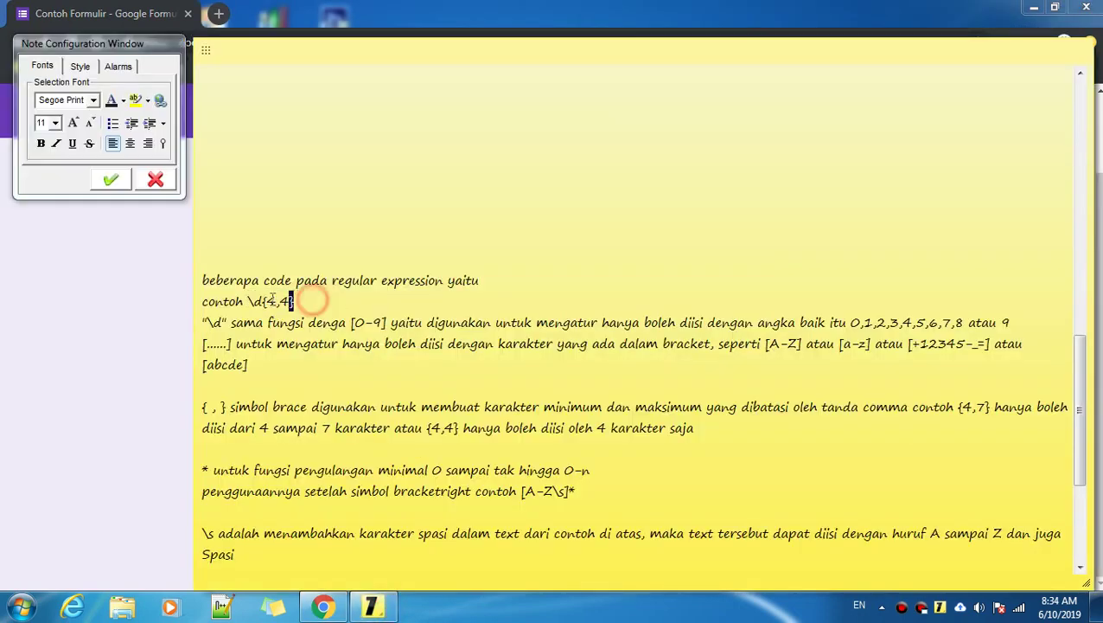
pyautogui.moveTo(286, 301); pyautogui.dragTo(204, 301)
pyautogui.moveTo(337, 301); pyautogui.dragTo(251, 303)
pyautogui.hotkey('ctrl', 'c')
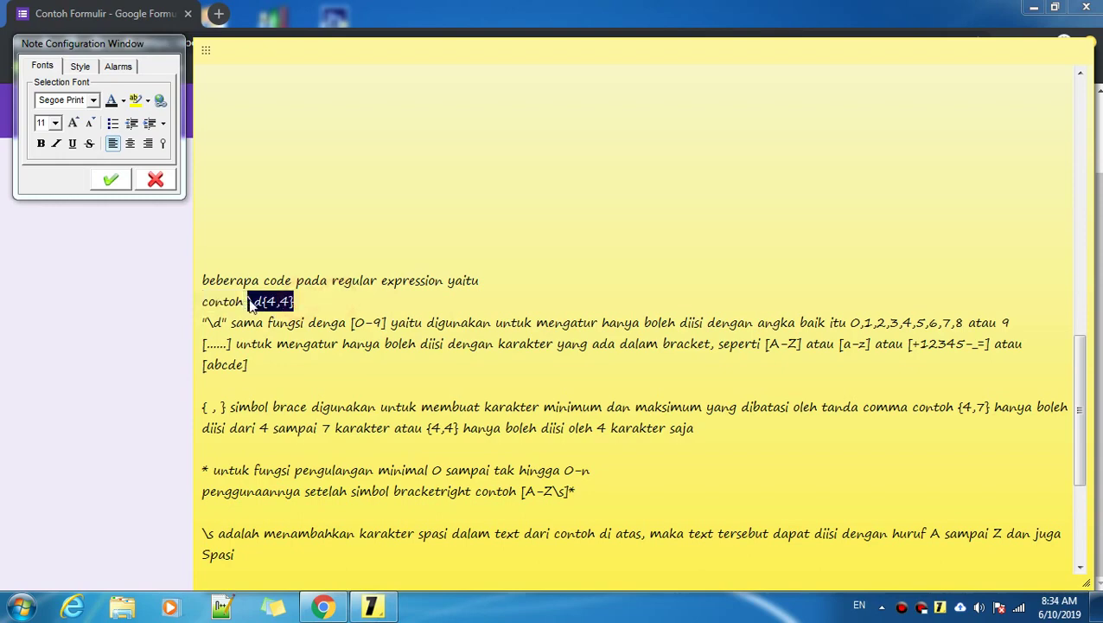
pyautogui.scroll(5, 392, 294)
# Step: Add a new bullet under the Kecocokan step starting with 'contoh' and the pasted pattern
pyautogui.click(863, 249)
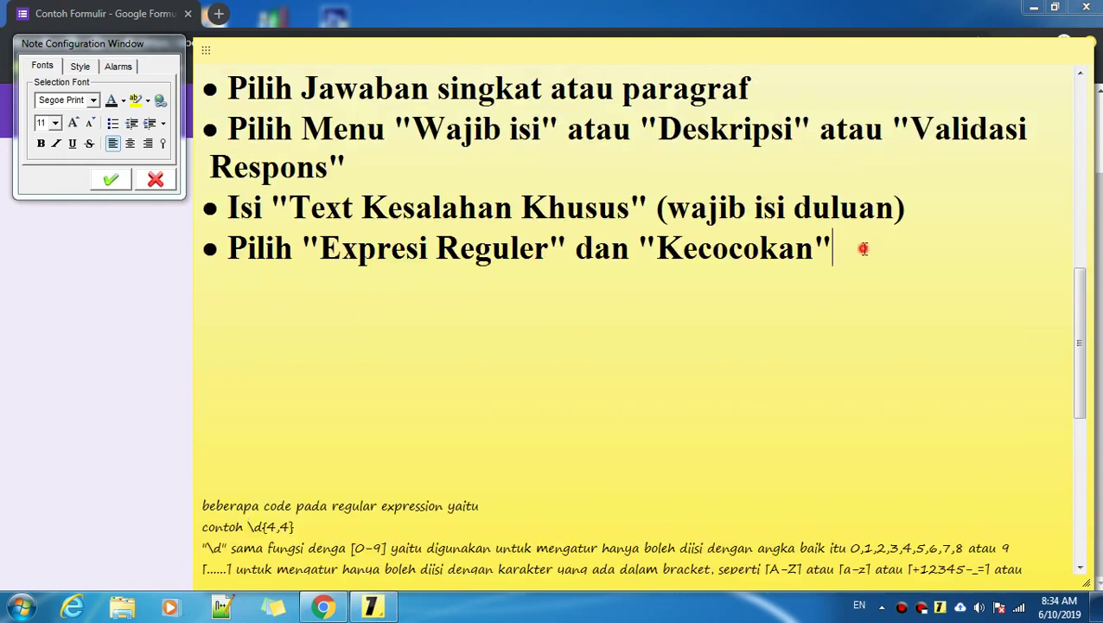
pyautogui.press('Return')
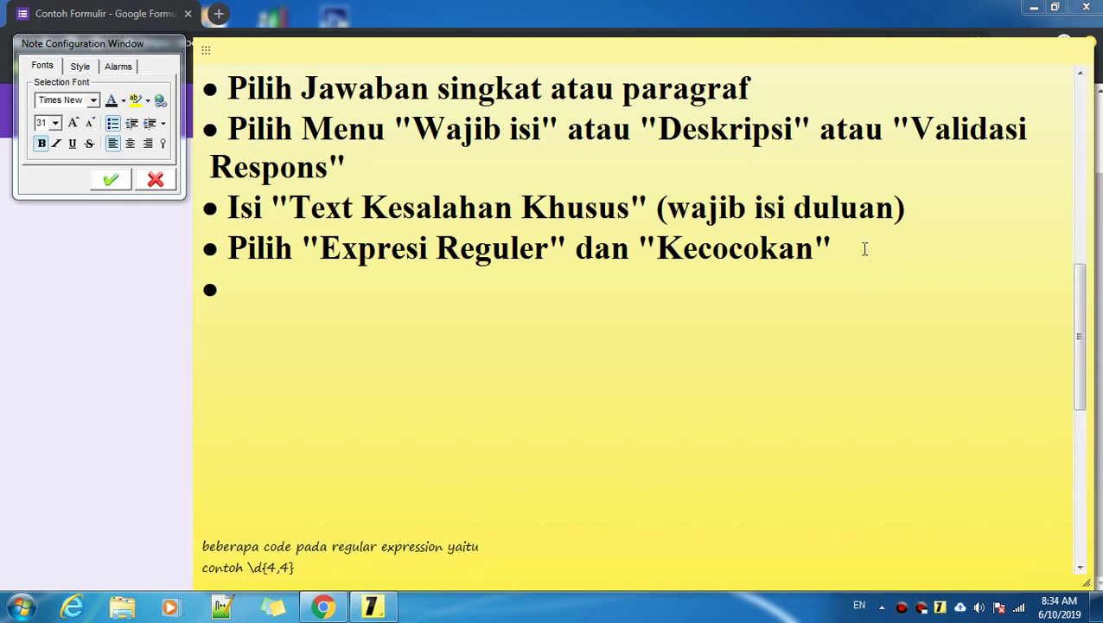
pyautogui.write('contoh')
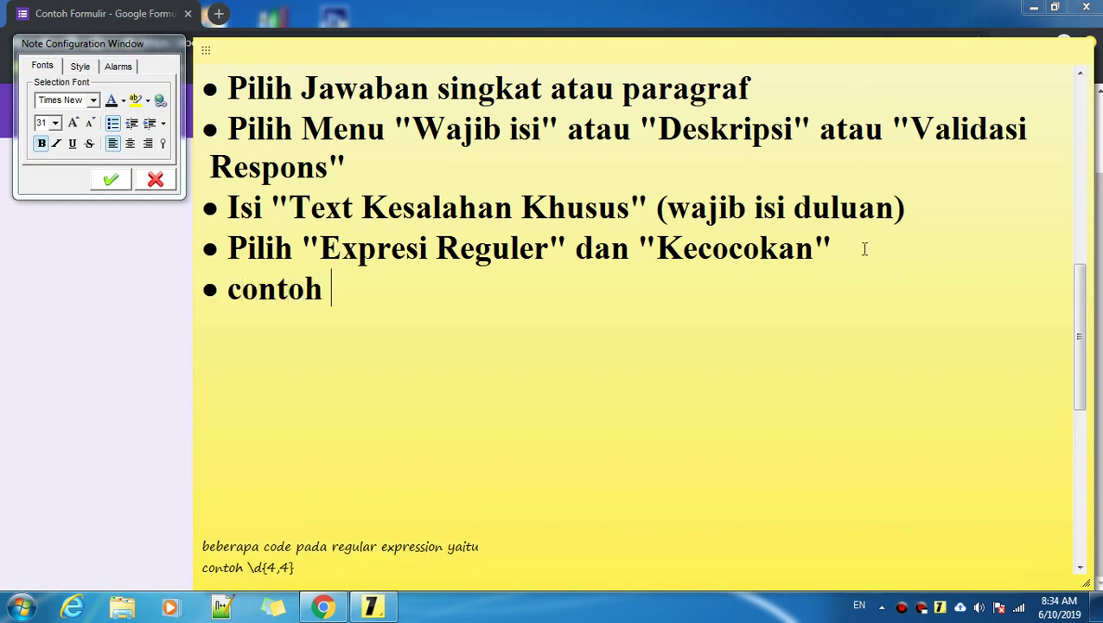
pyautogui.hotkey('ctrl', 'v')
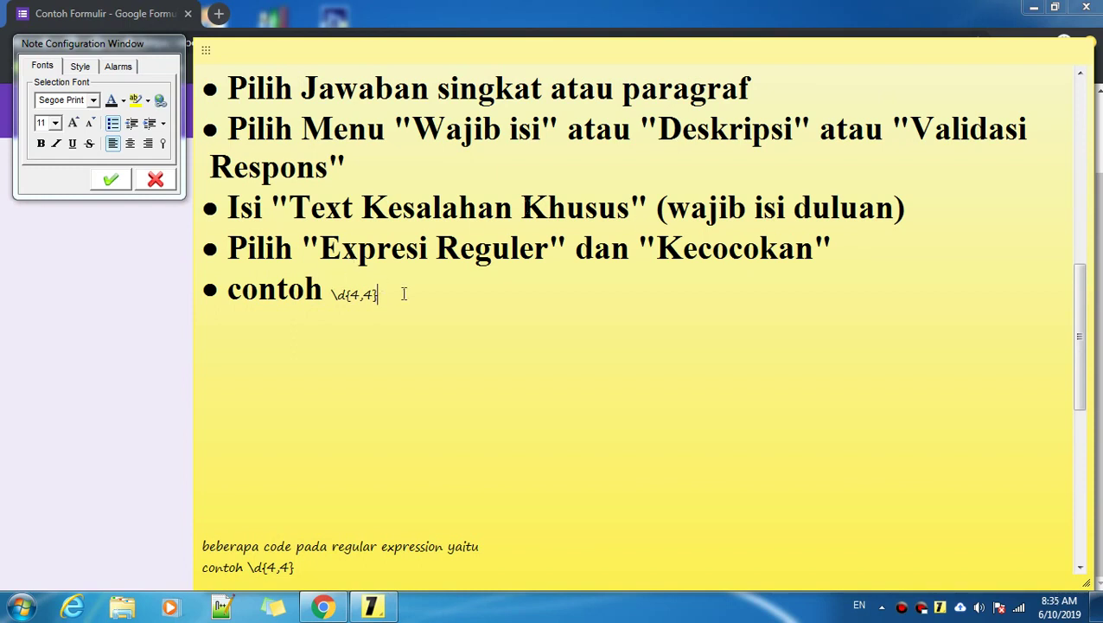
pyautogui.write('\\')
pyautogui.press('BackSpace')
pyautogui.press('BackSpace')
pyautogui.press('BackSpace')
pyautogui.press('BackSpace')
pyautogui.press('BackSpace')
pyautogui.press('BackSpace')
pyautogui.press('BackSpace')
pyautogui.hotkey('ctrl', 'z')
pyautogui.hotkey('ctrl', 'z')
pyautogui.hotkey('ctrl', 'z')
pyautogui.hotkey('ctrl', 'z')
pyautogui.hotkey('ctrl', 'z')
pyautogui.hotkey('ctrl', 'z')
pyautogui.hotkey('ctrl', 'z')
# Step: Type \d{4,4} on the contoh line and select it to check the result
pyautogui.click(333, 294)
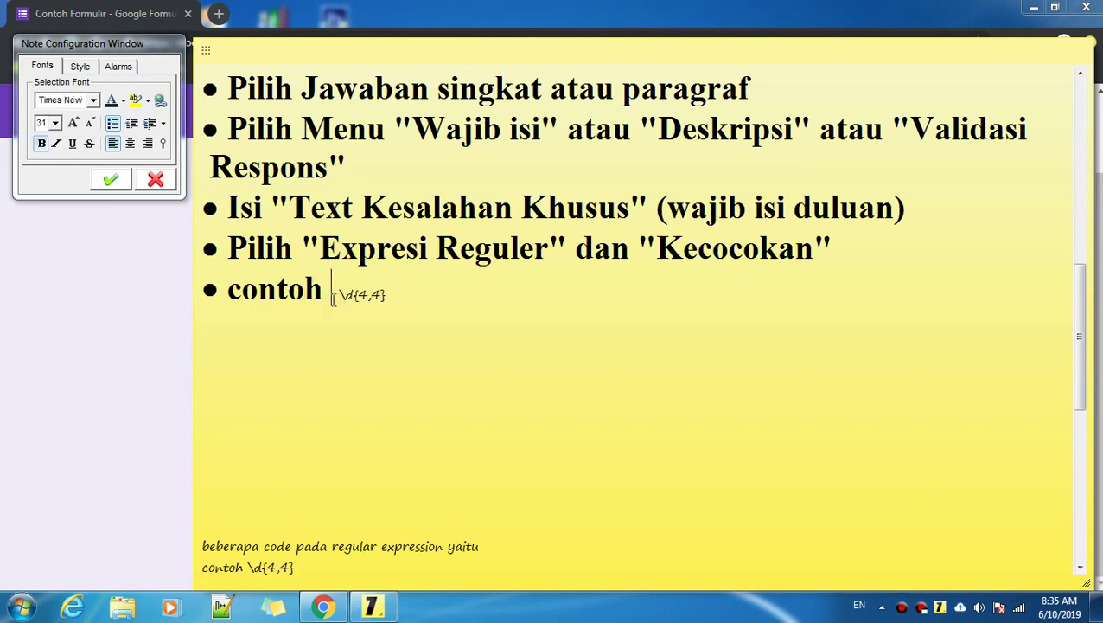
pyautogui.write('\\')
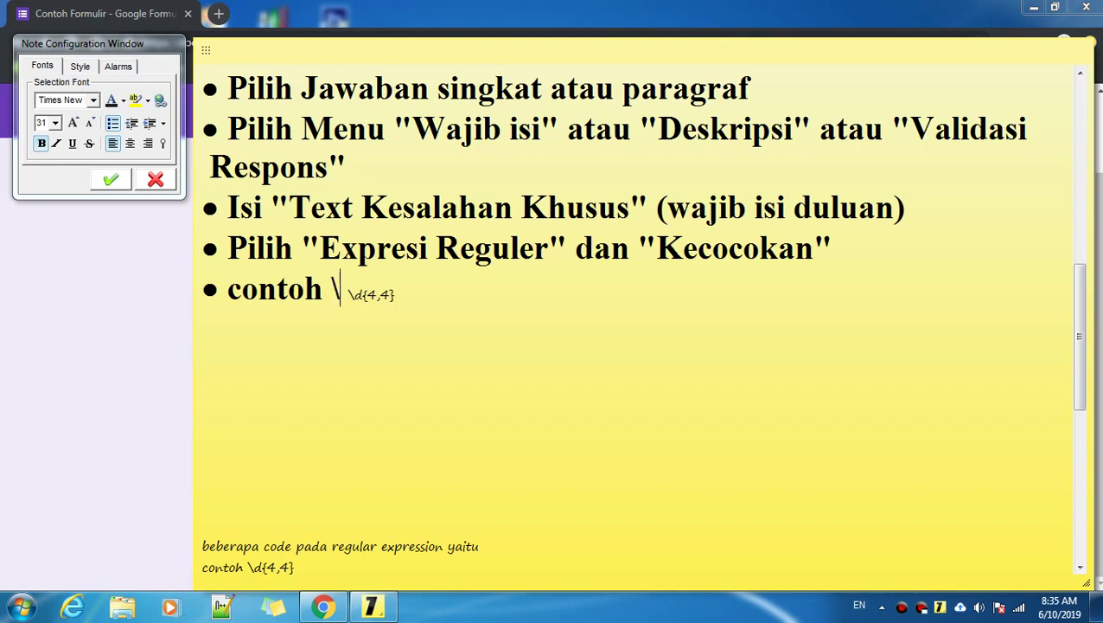
pyautogui.write('d')
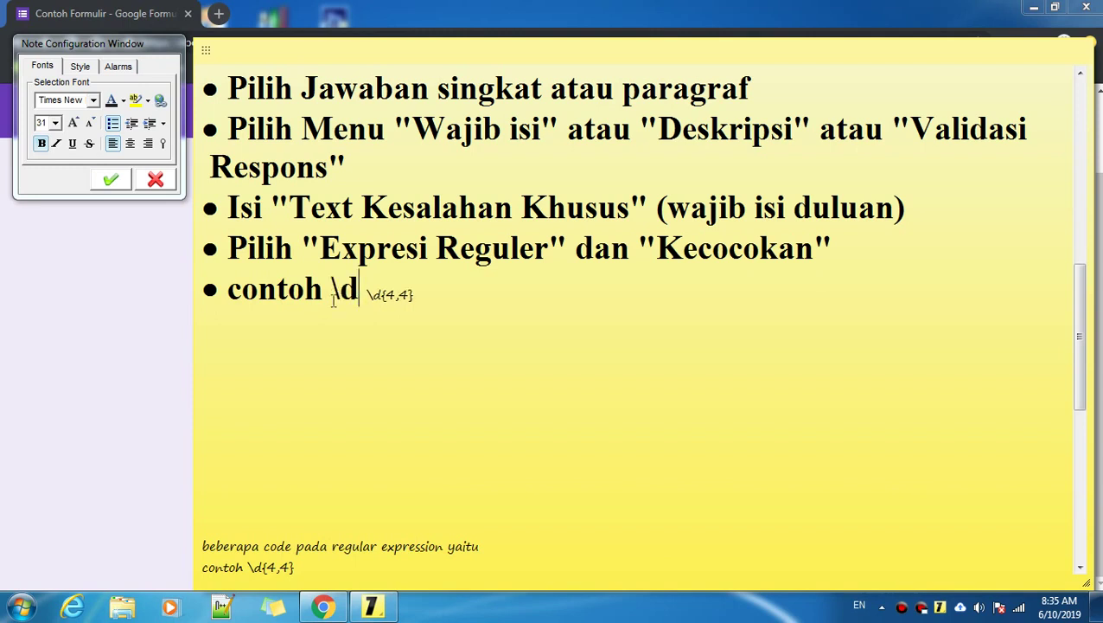
pyautogui.write('{')
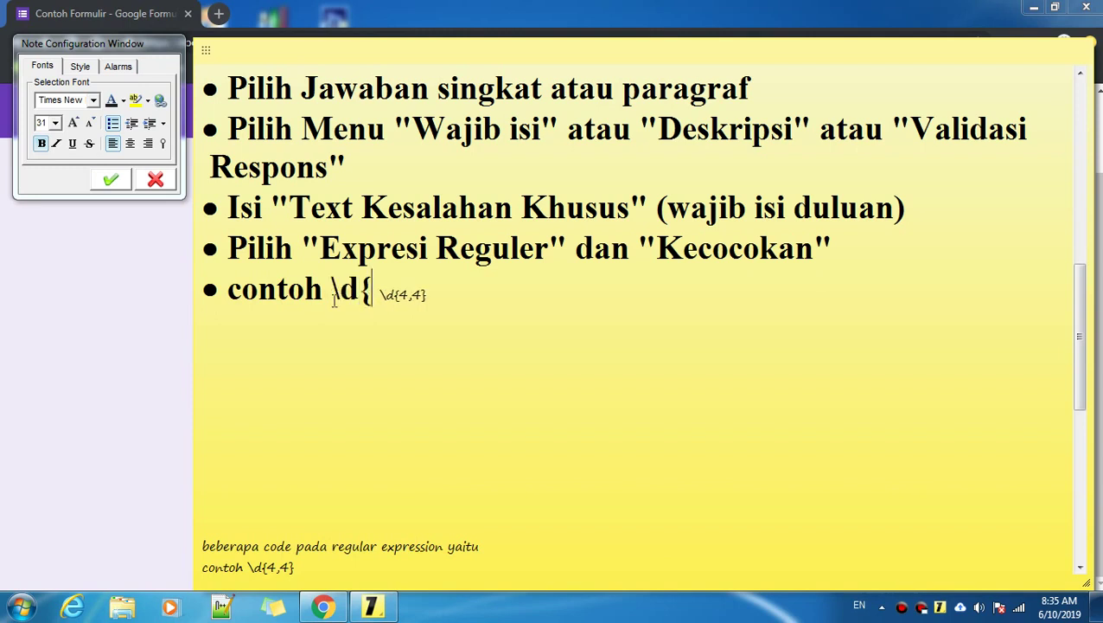
pyautogui.write('4,4')
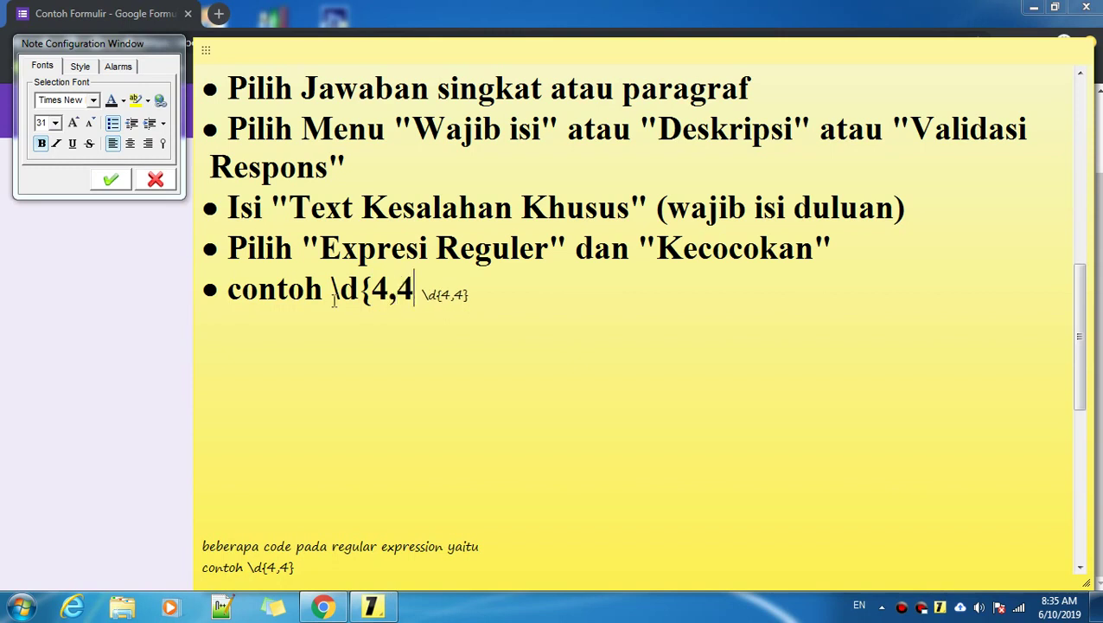
pyautogui.write('}')
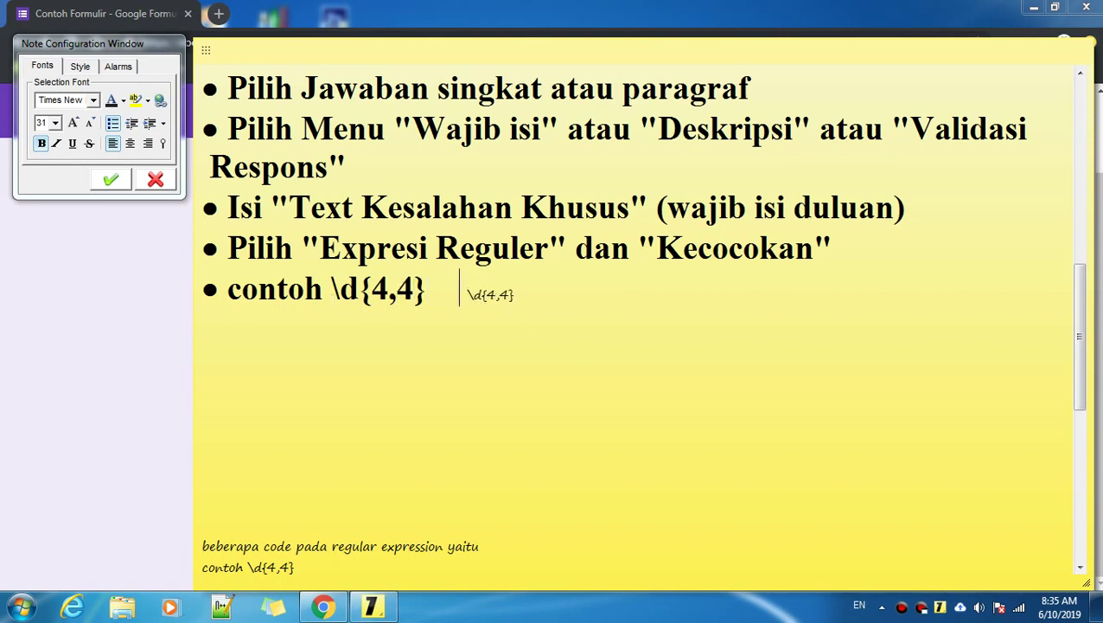
pyautogui.moveTo(324, 289); pyautogui.dragTo(418, 292)
pyautogui.click(439, 292)
pyautogui.doubleClick(335, 290)
pyautogui.moveTo(337, 290); pyautogui.dragTo(419, 291)
pyautogui.click(431, 291)
# Step: Scroll to the explanation line and select \d and [0-9] in it
pyautogui.scroll(-3, 432, 290)
pyautogui.scroll(-5, 432, 294)
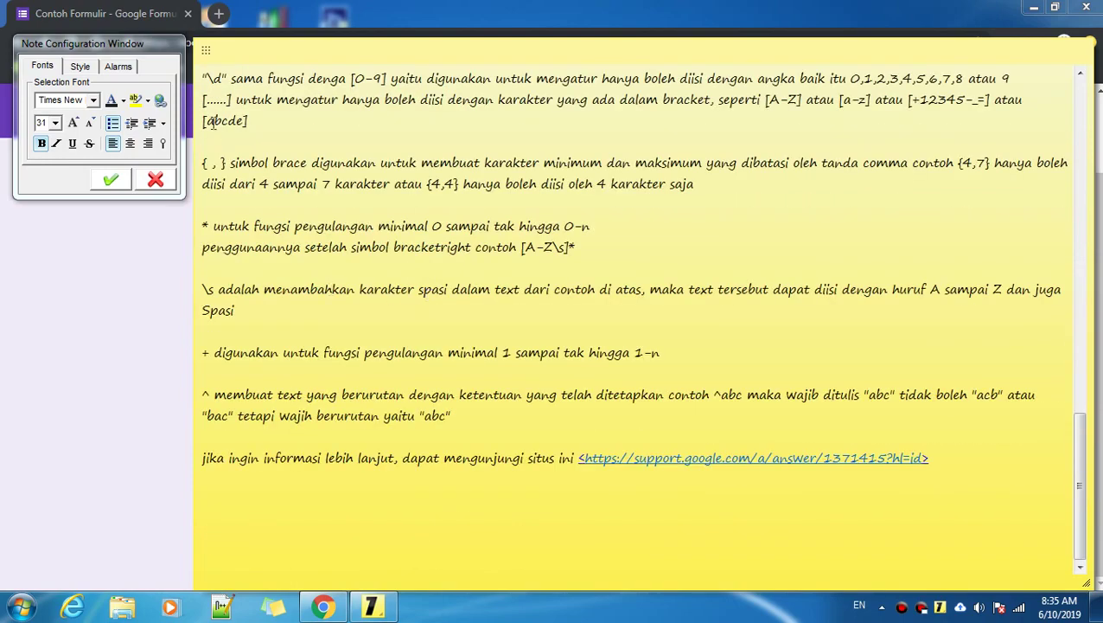
pyautogui.scroll(4, 212, 136)
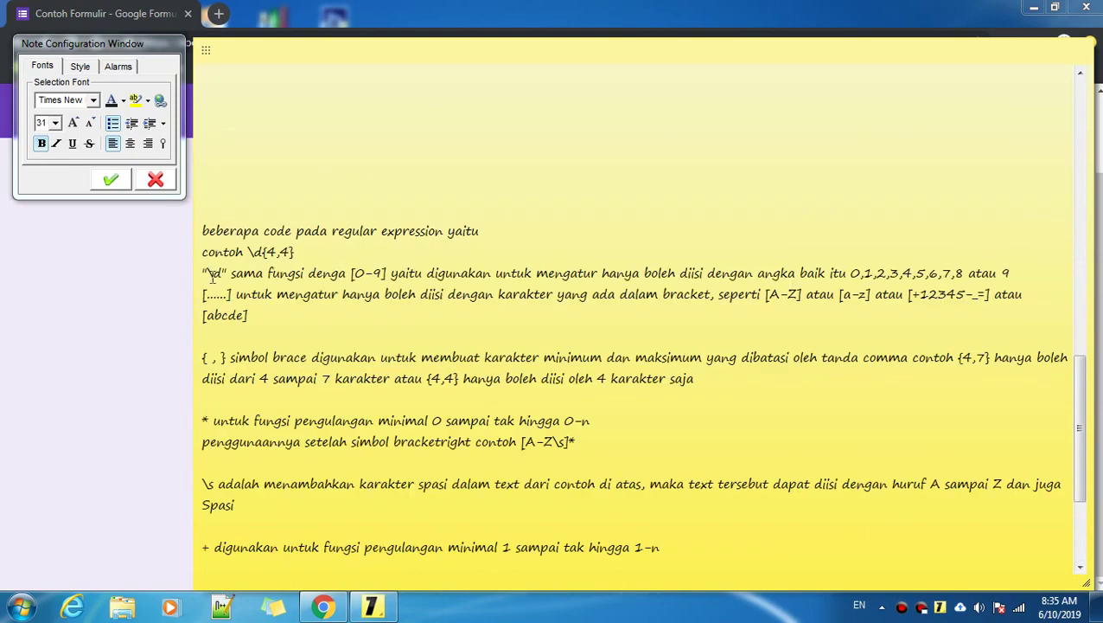
pyautogui.doubleClick(212, 275)
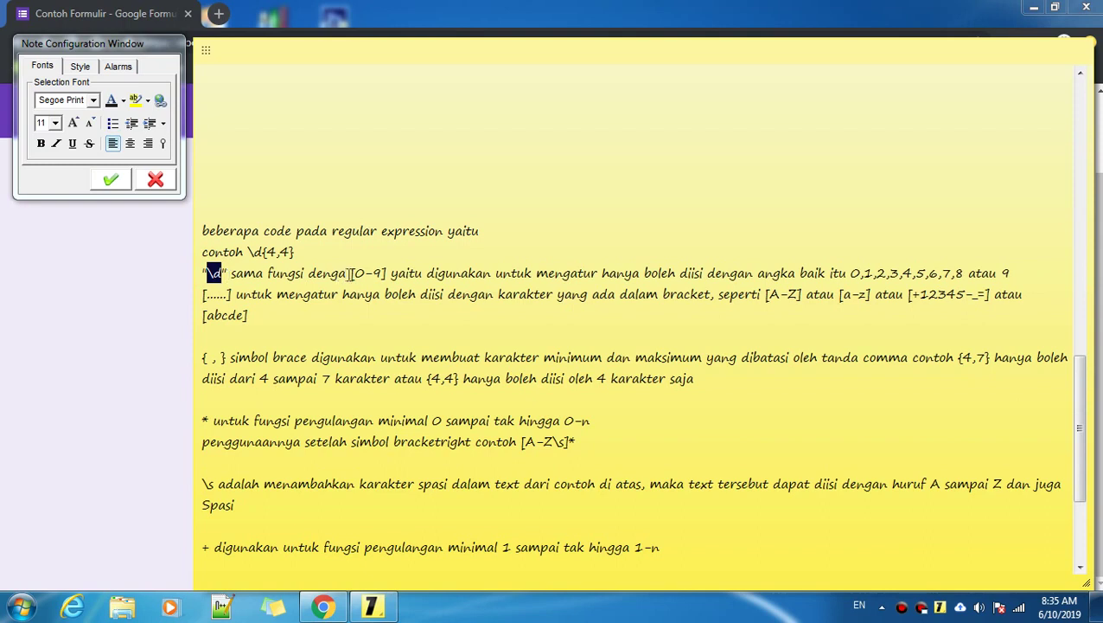
pyautogui.moveTo(349, 274); pyautogui.dragTo(386, 273)
pyautogui.click(350, 274)
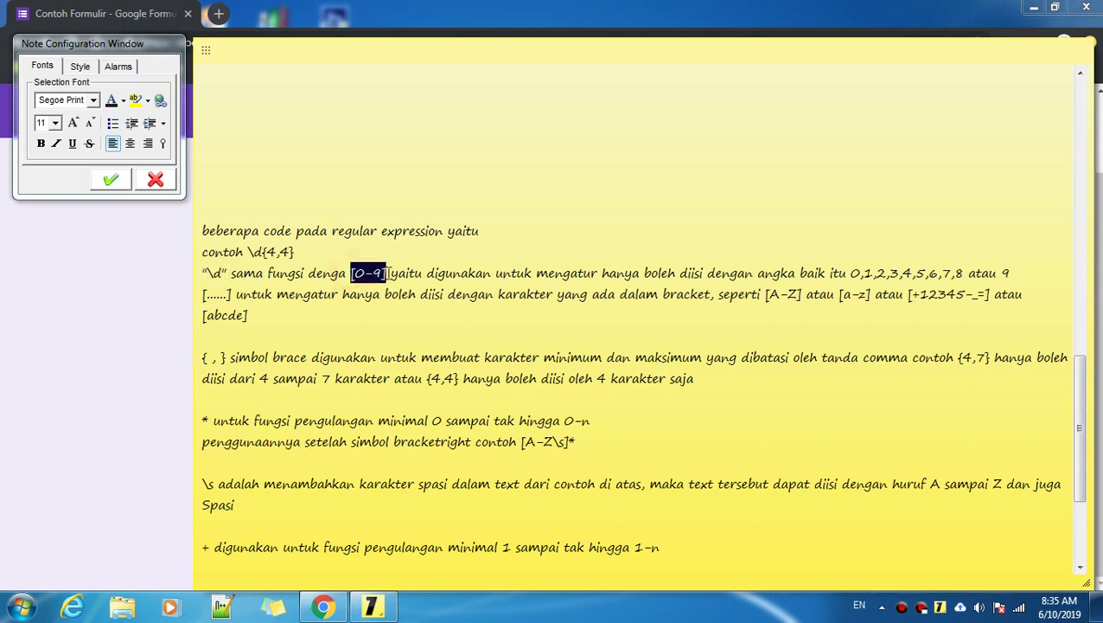
pyautogui.click(426, 273)
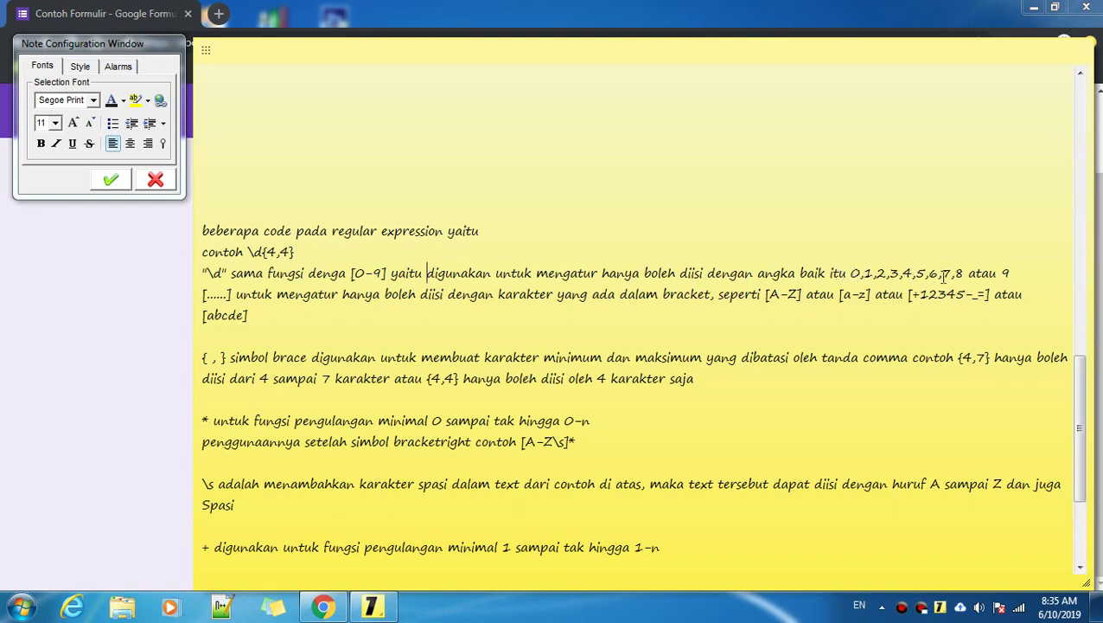
pyautogui.click(1043, 274)
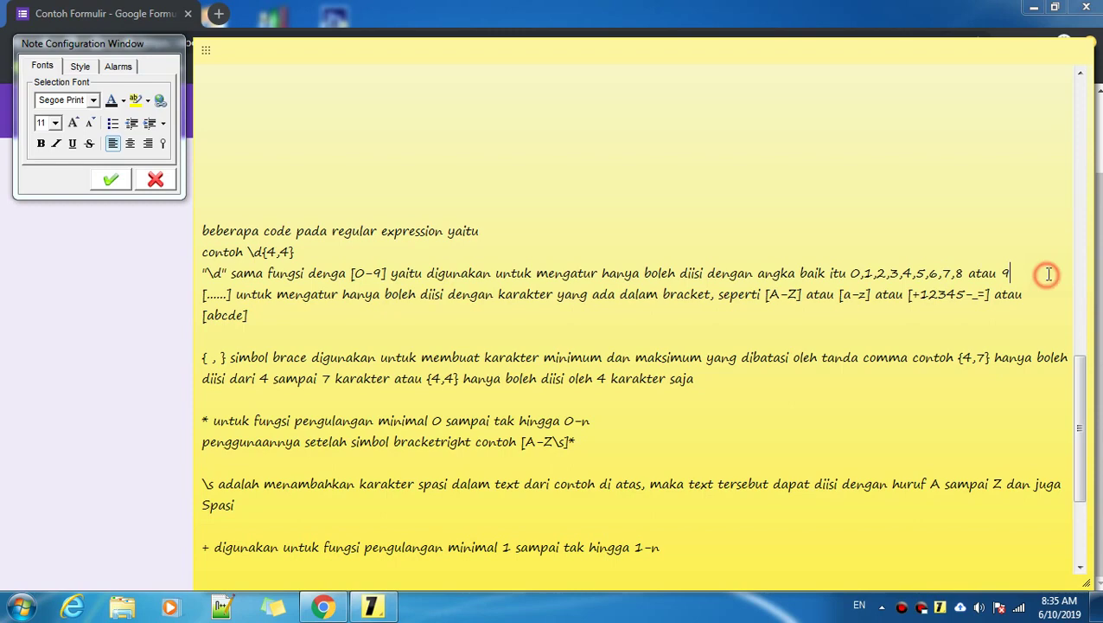
pyautogui.doubleClick(356, 271)
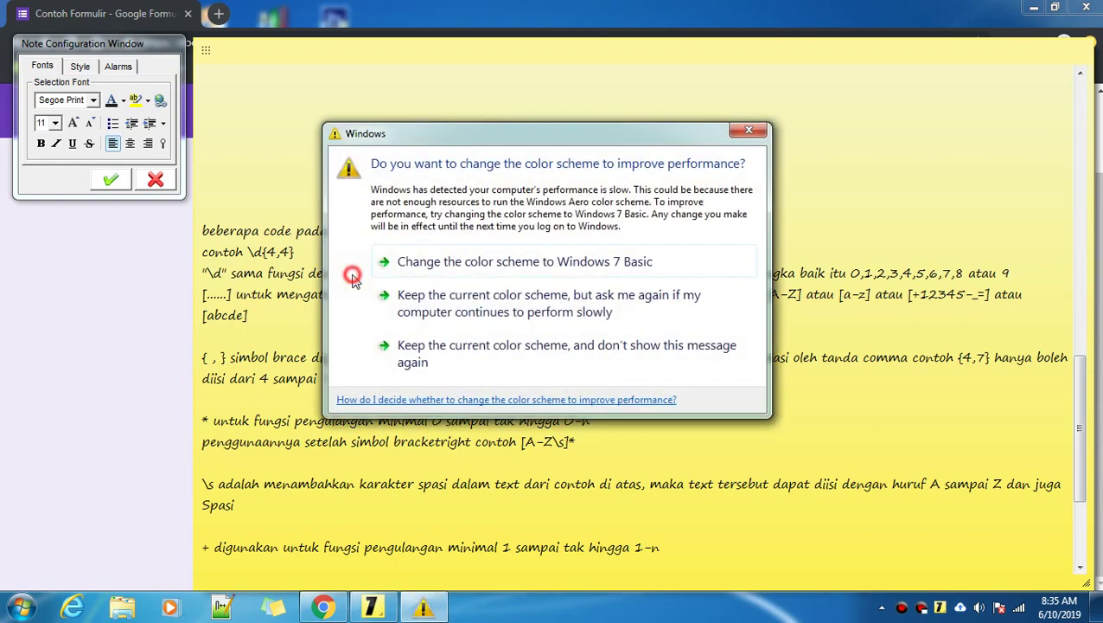
# Step: Dismiss the Windows colour-scheme prompt and reselect the [0-9] example
pyautogui.click(748, 130)
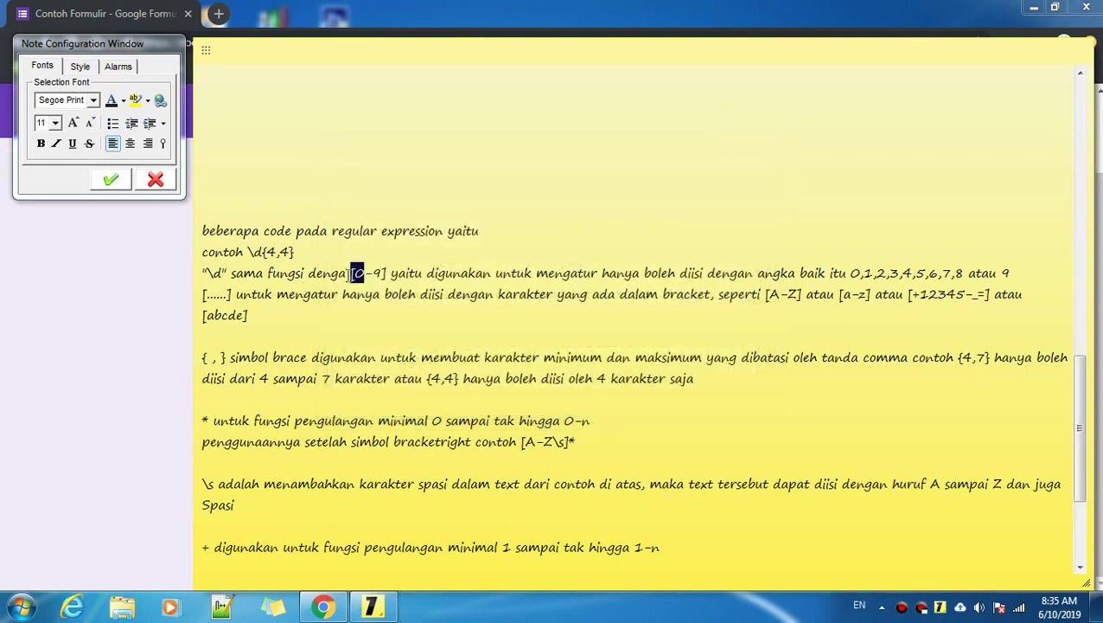
pyautogui.click(350, 272)
pyautogui.click(384, 272)
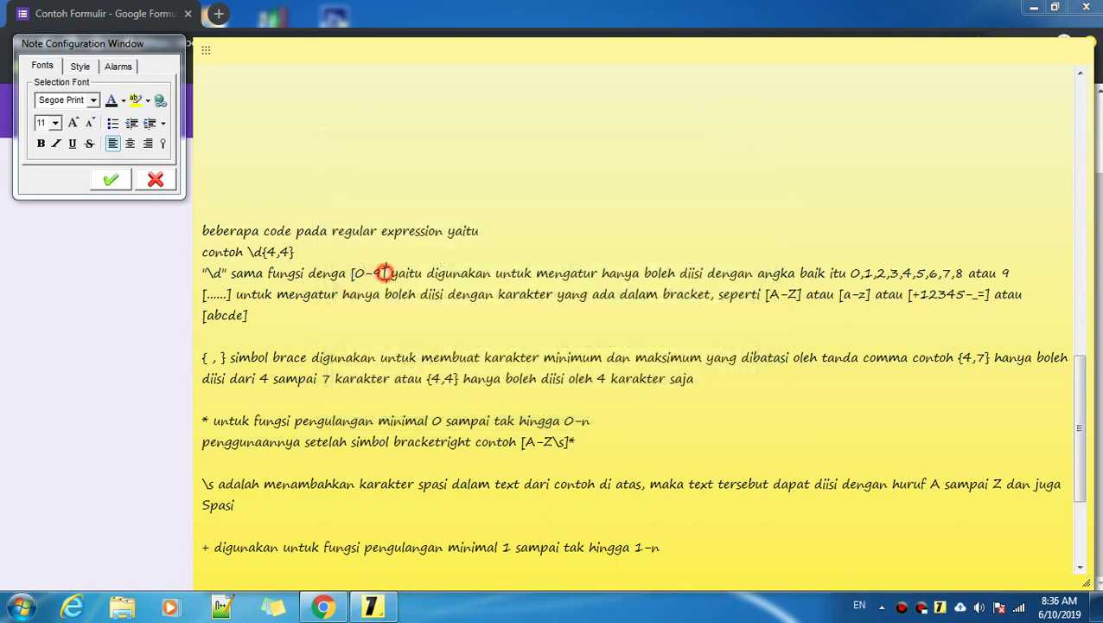
pyautogui.moveTo(384, 273); pyautogui.dragTo(353, 275)
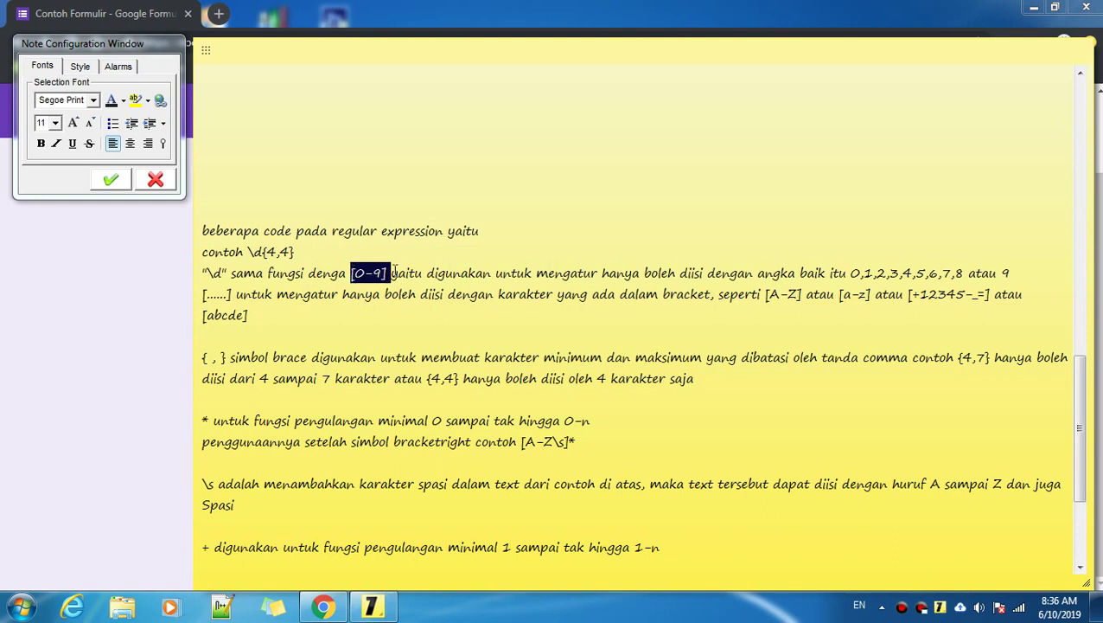
pyautogui.click(394, 273)
pyautogui.click(389, 272)
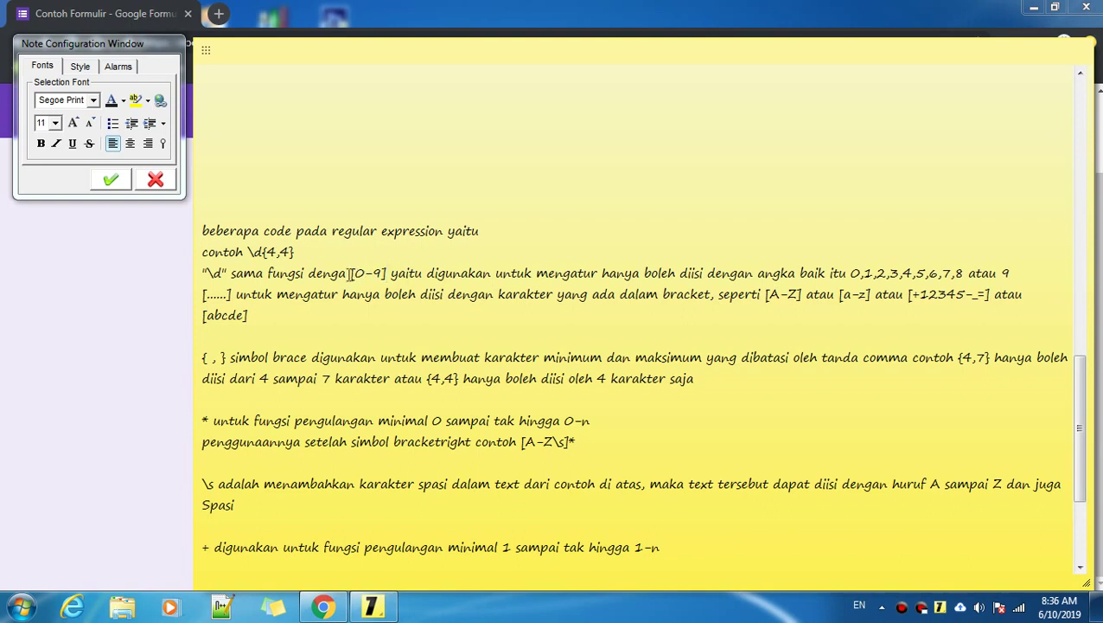
pyautogui.moveTo(203, 294); pyautogui.dragTo(232, 294)
pyautogui.click(202, 295)
pyautogui.moveTo(203, 295); pyautogui.dragTo(232, 294)
pyautogui.click(232, 294)
pyautogui.moveTo(766, 297); pyautogui.dragTo(806, 299)
pyautogui.click(806, 298)
pyautogui.click(765, 294)
pyautogui.moveTo(765, 294); pyautogui.dragTo(804, 294)
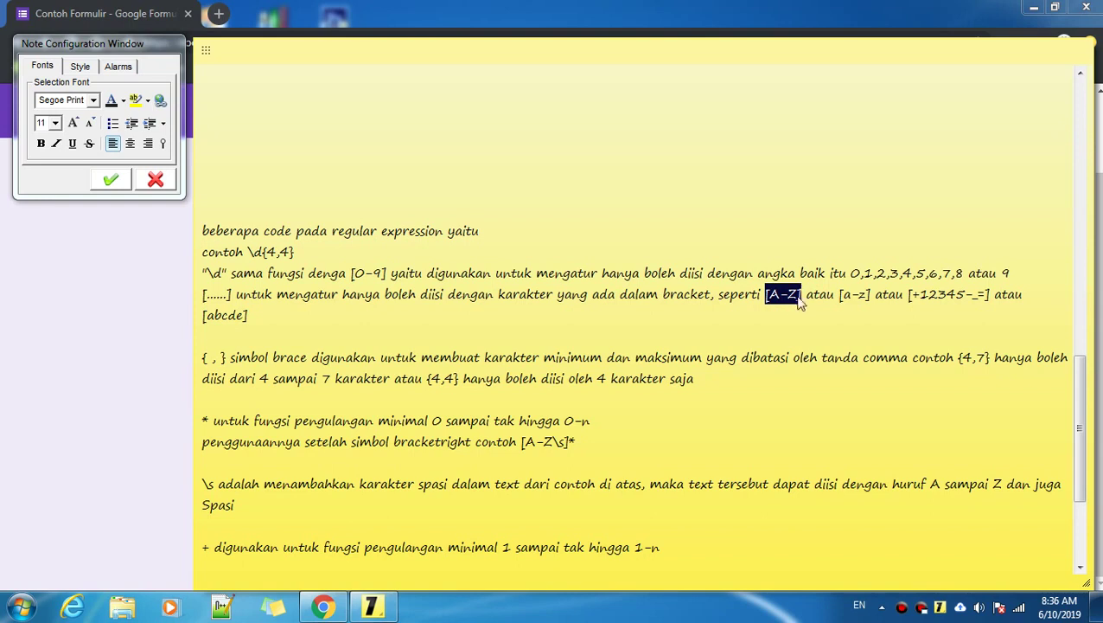
pyautogui.click(803, 297)
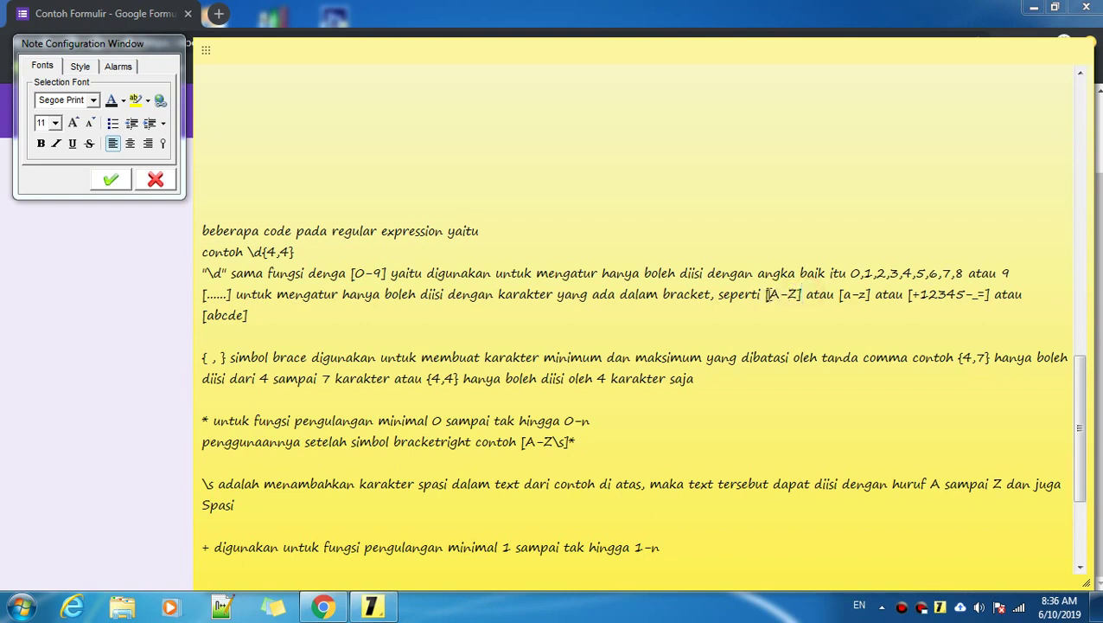
pyautogui.moveTo(766, 294); pyautogui.dragTo(801, 295)
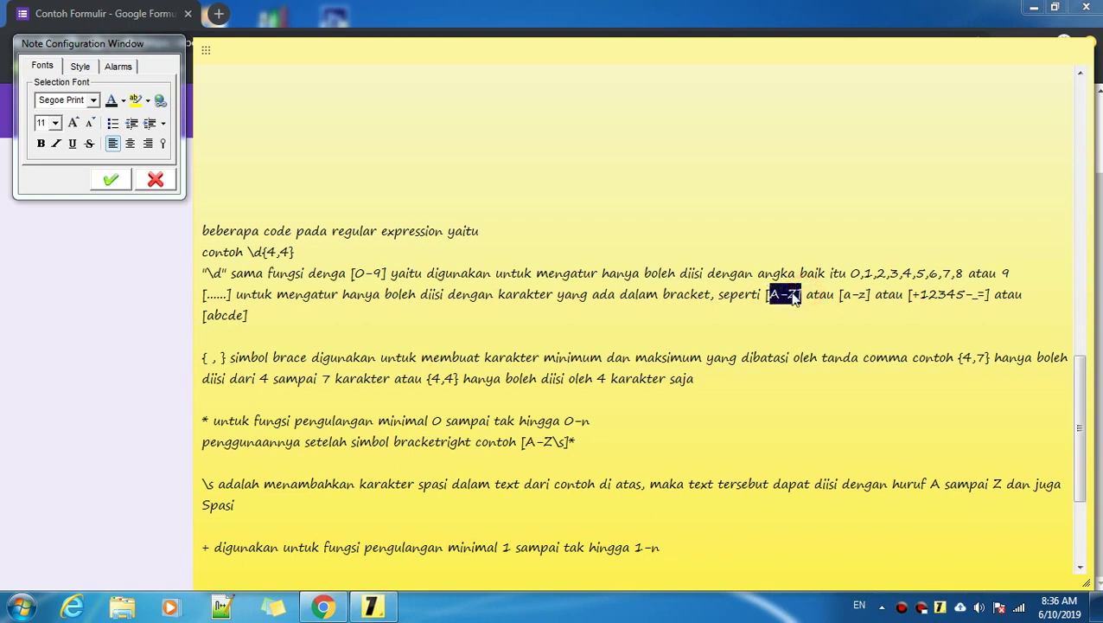
pyautogui.moveTo(844, 295); pyautogui.dragTo(910, 295)
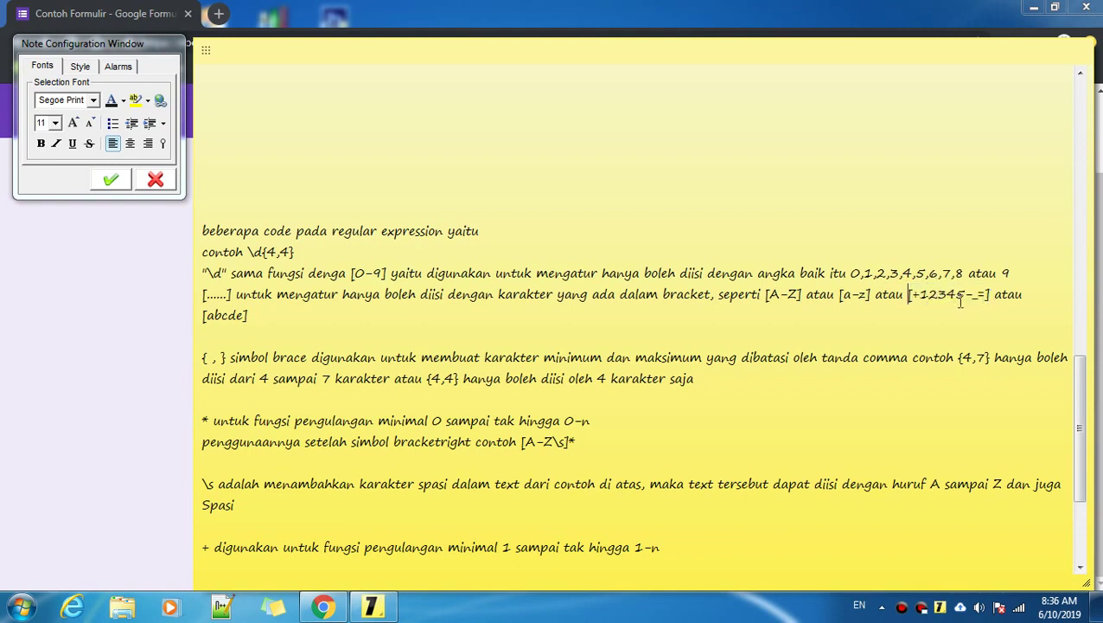
pyautogui.click(968, 296)
pyautogui.moveTo(976, 295); pyautogui.dragTo(985, 295)
pyautogui.click(946, 296)
pyautogui.moveTo(259, 317); pyautogui.dragTo(202, 316)
pyautogui.click(269, 317)
pyautogui.click(270, 316)
pyautogui.doubleClick(278, 316)
pyautogui.click(274, 315)
# Step: Add a trial [1-4] range after the \d{4,4} example, then delete it
pyautogui.scroll(5, 330, 292)
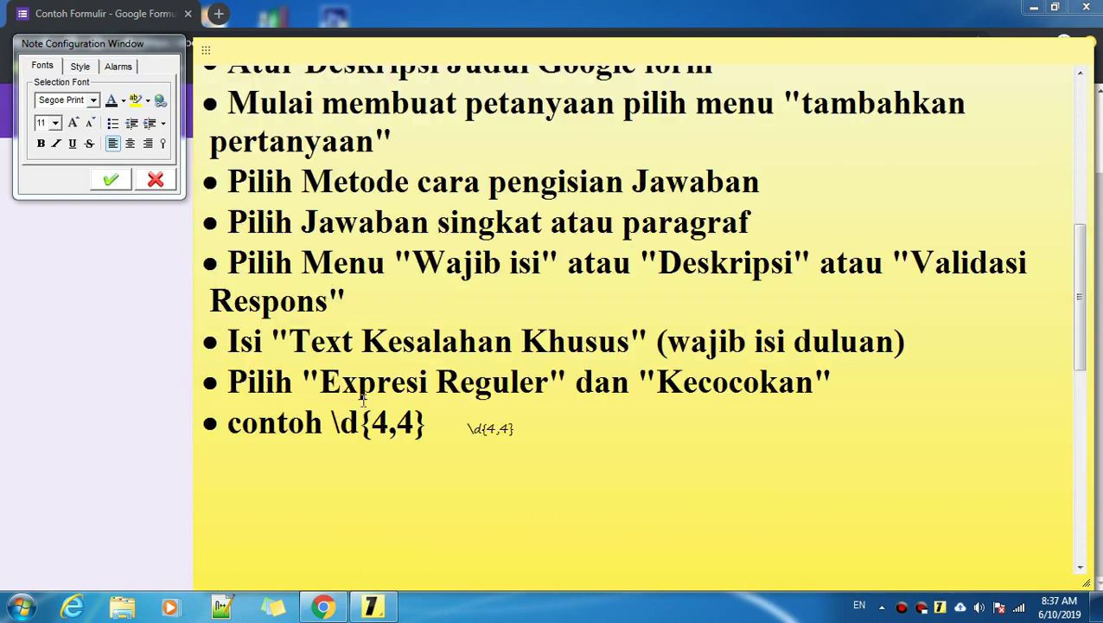
pyautogui.moveTo(334, 422); pyautogui.dragTo(363, 424)
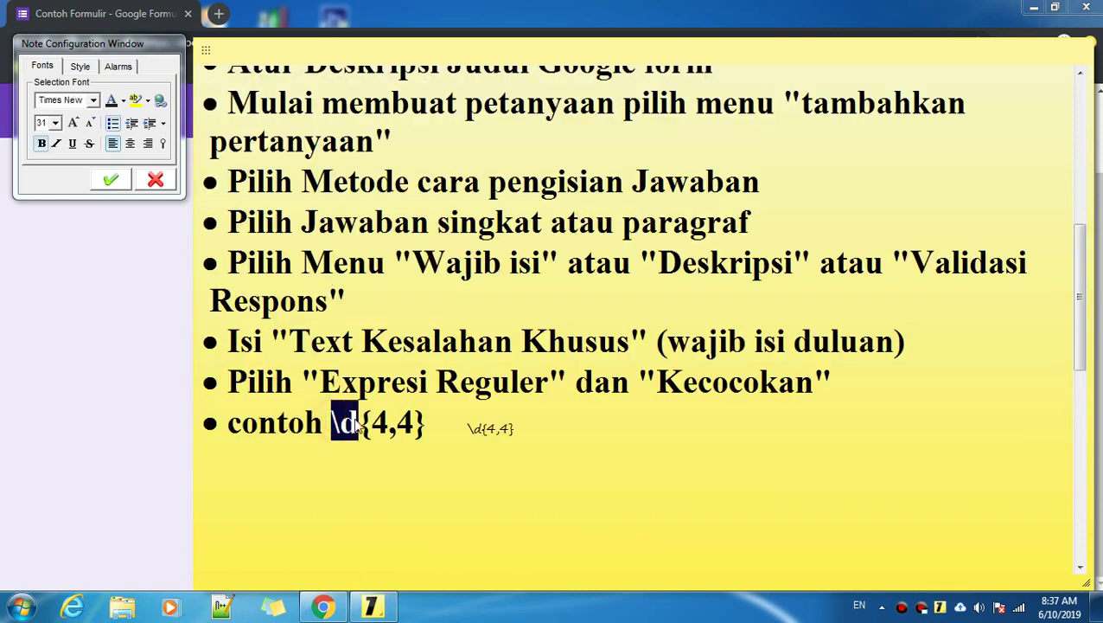
pyautogui.scroll(-5, 359, 426)
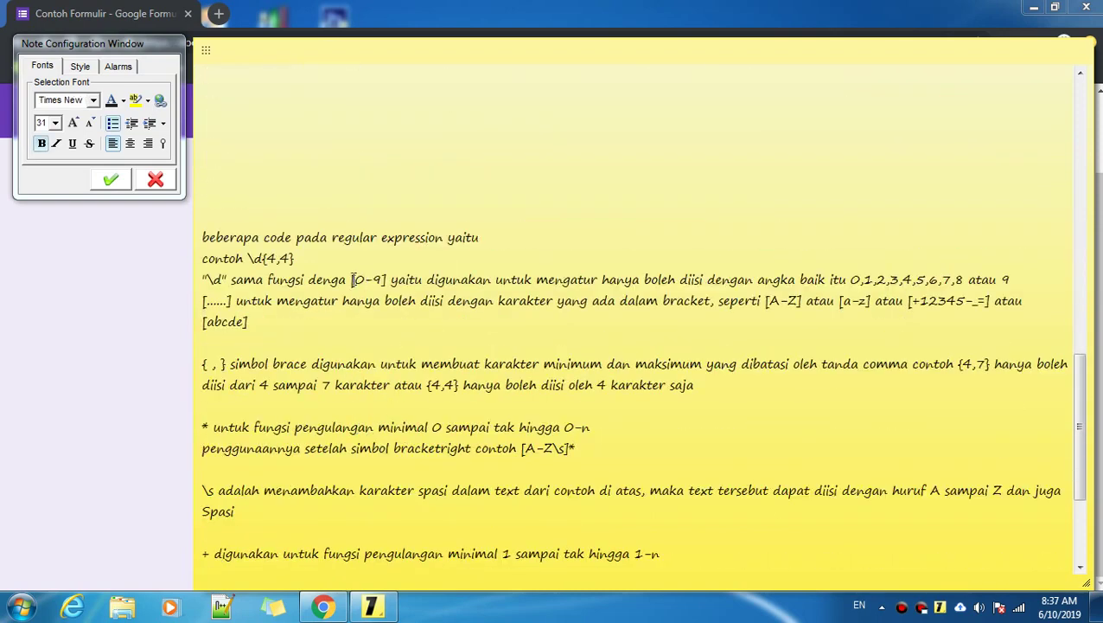
pyautogui.scroll(5, 356, 277)
pyautogui.click(578, 415)
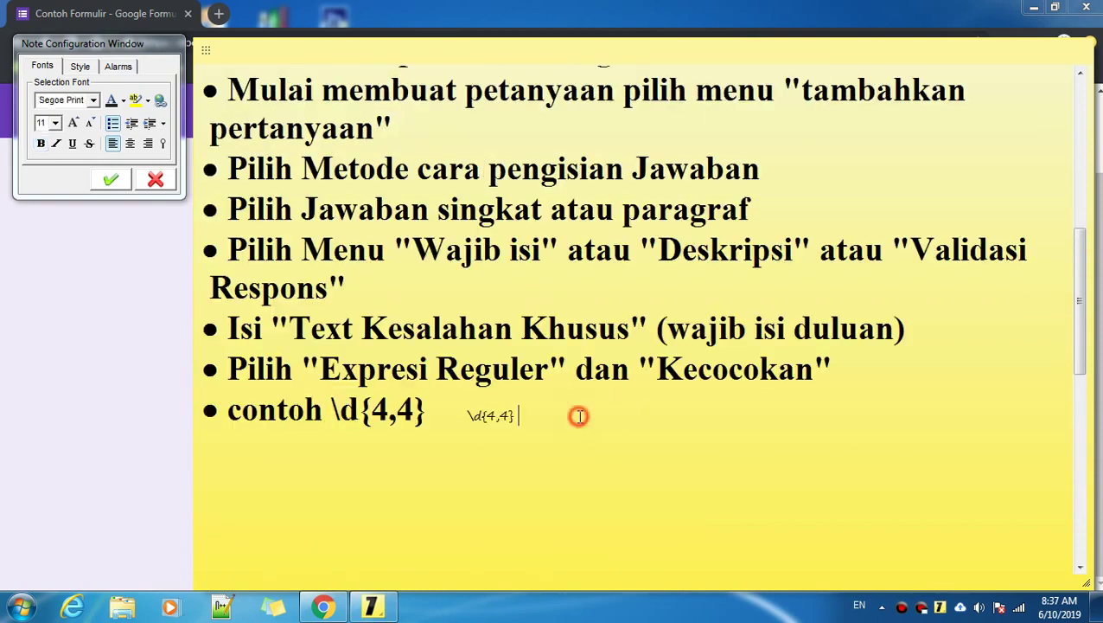
pyautogui.click(438, 414)
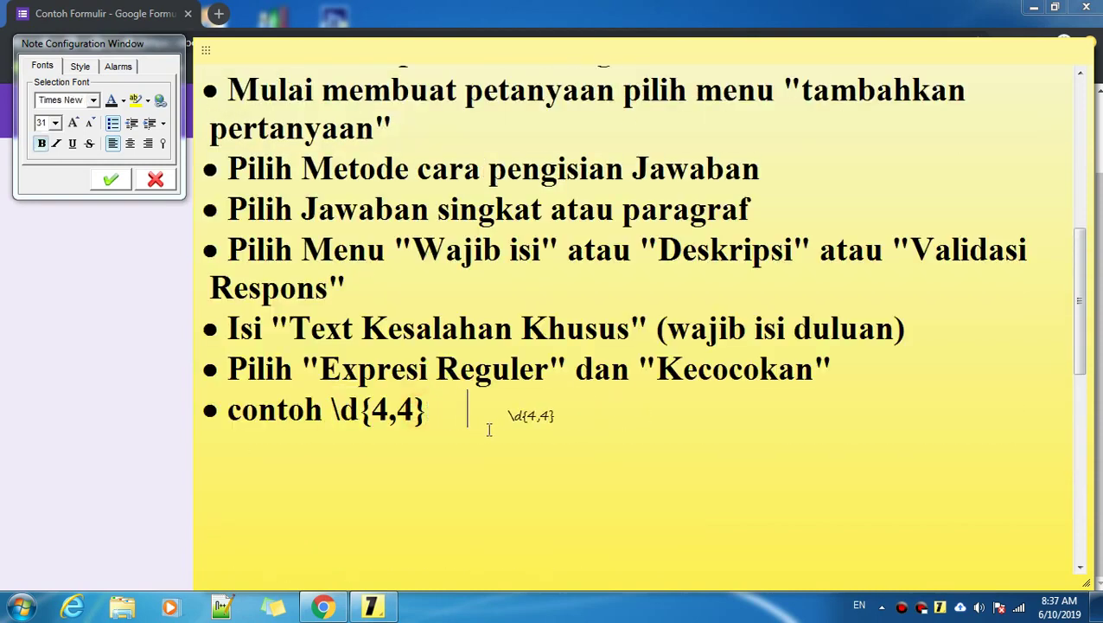
pyautogui.write('[')
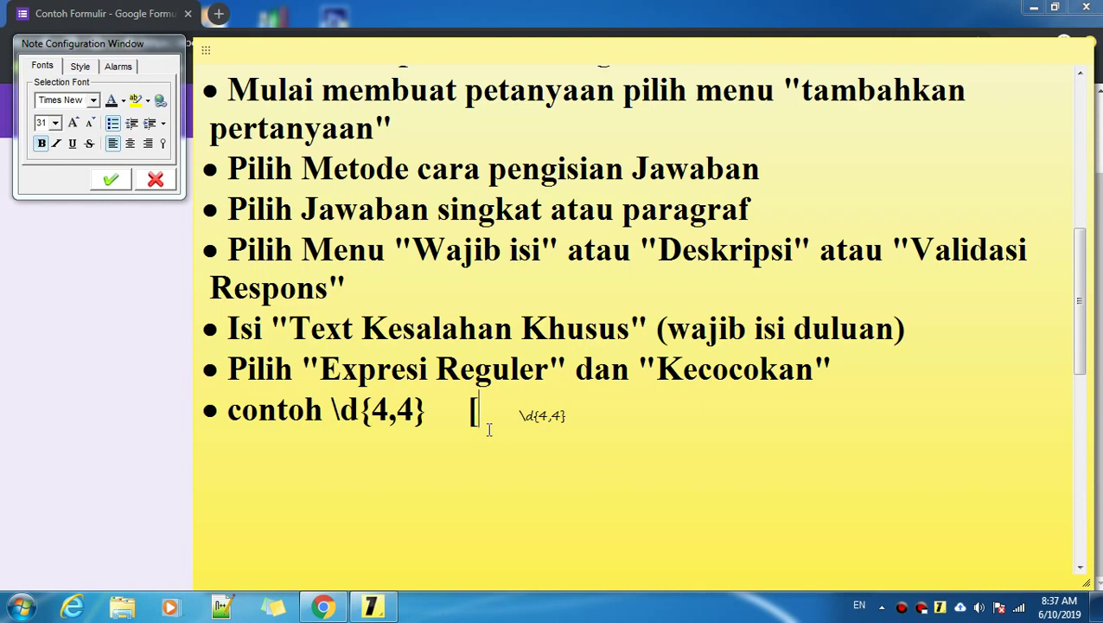
pyautogui.write('1-4')
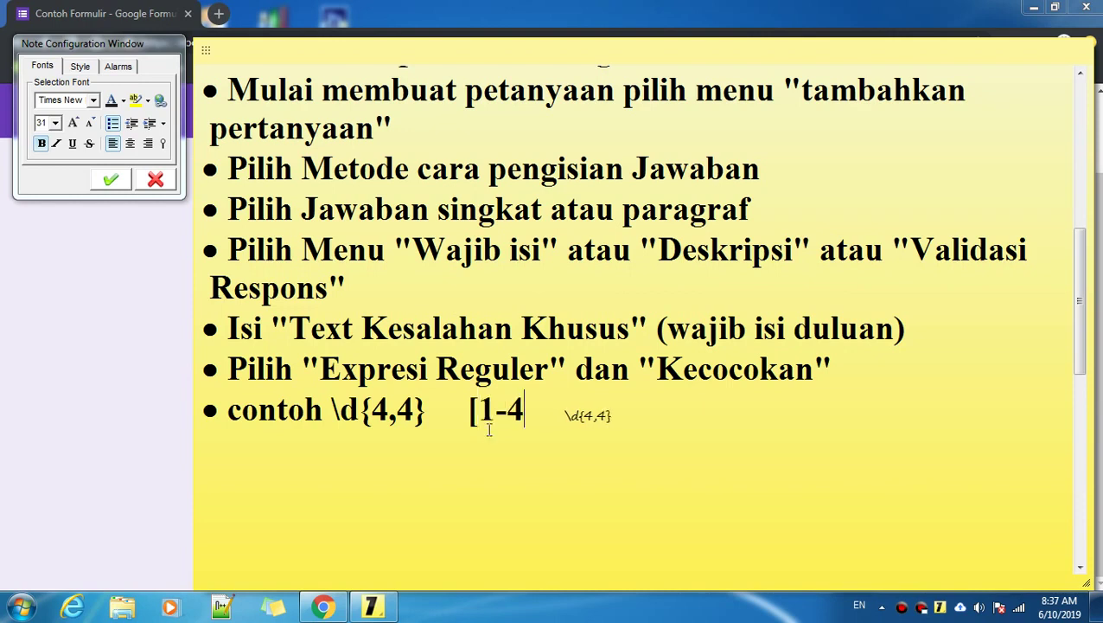
pyautogui.write(']')
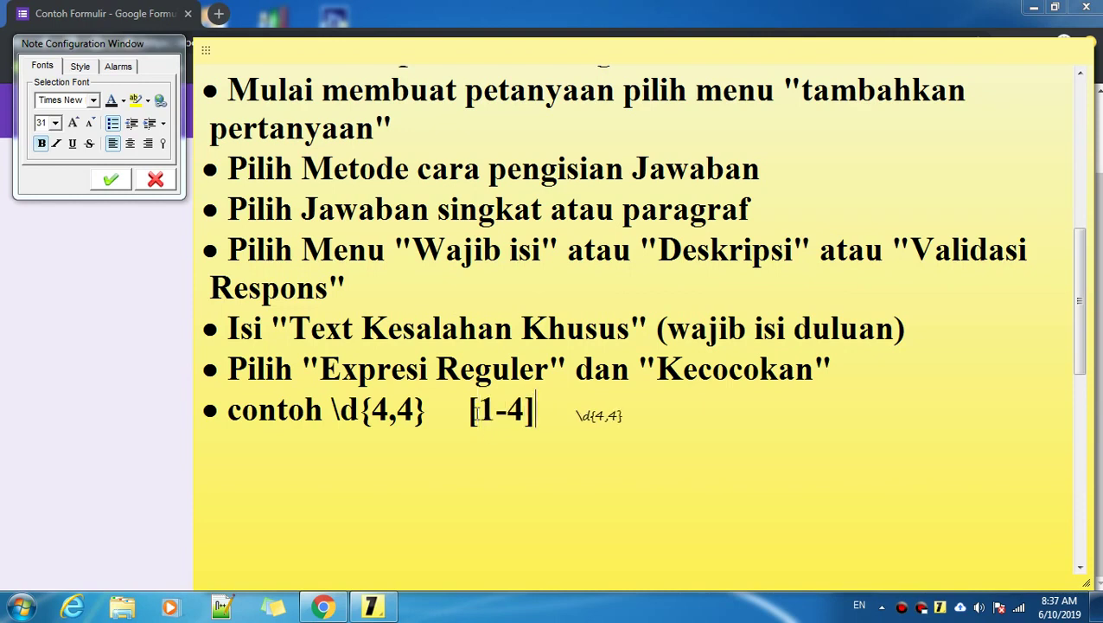
pyautogui.moveTo(467, 408); pyautogui.dragTo(538, 408)
pyautogui.press('BackSpace')
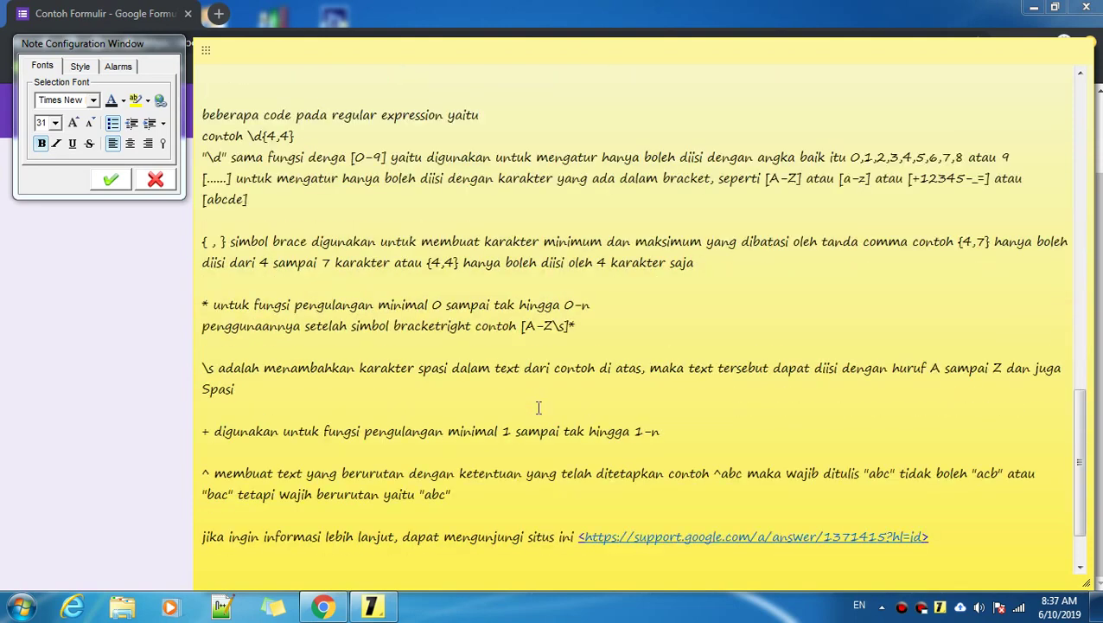
# Step: Review the { , } brace explanation, highlighting the minimum and maximum wording
pyautogui.scroll(-2, 538, 407)
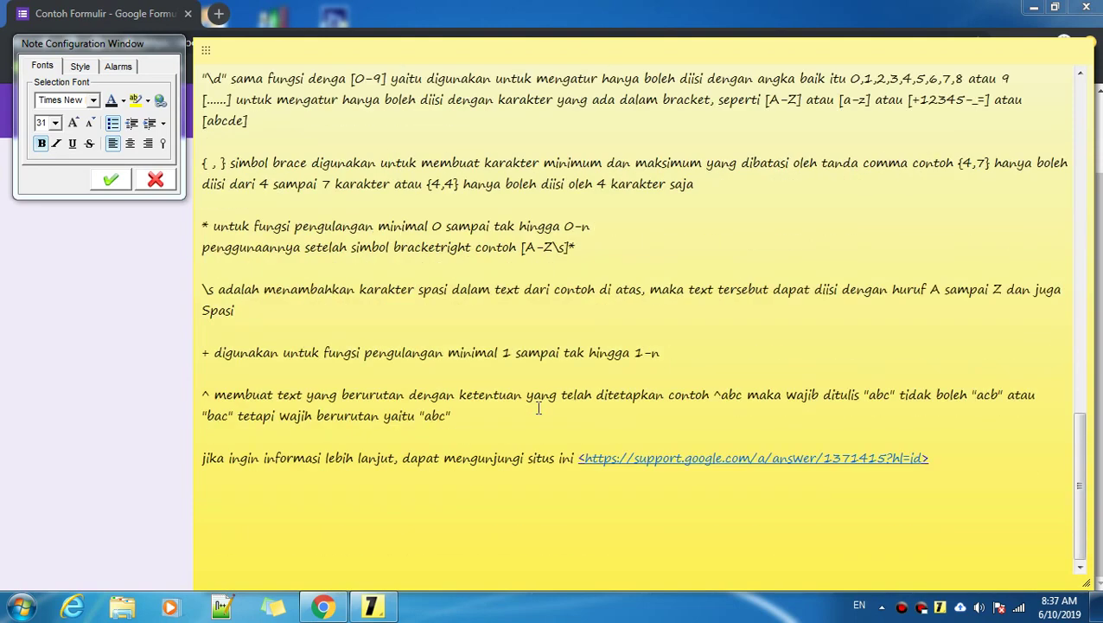
pyautogui.click(201, 164)
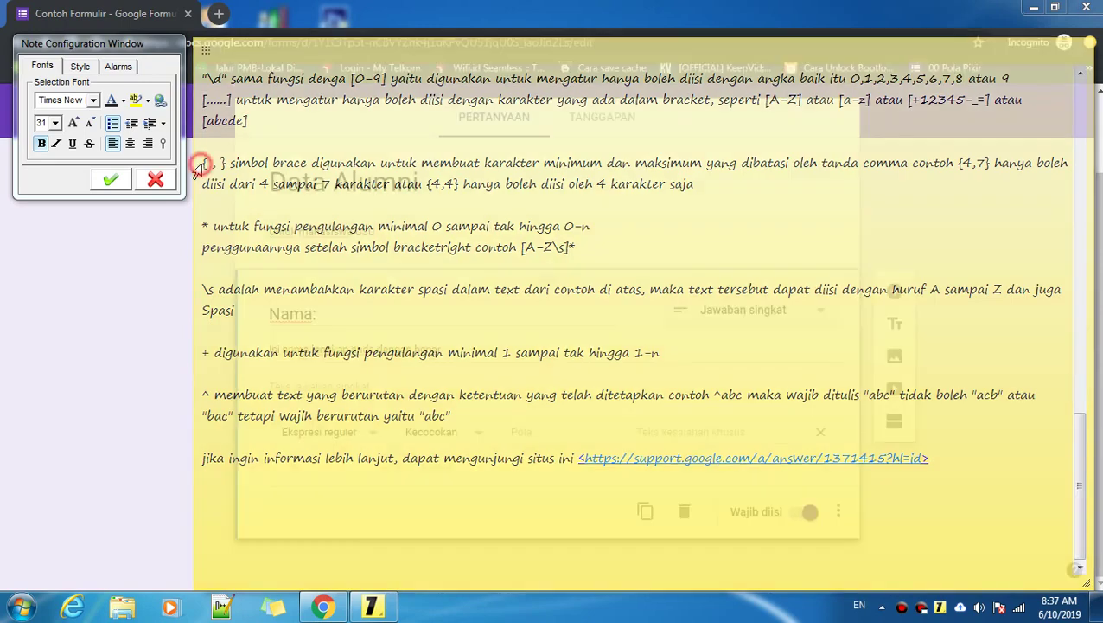
pyautogui.click(211, 164)
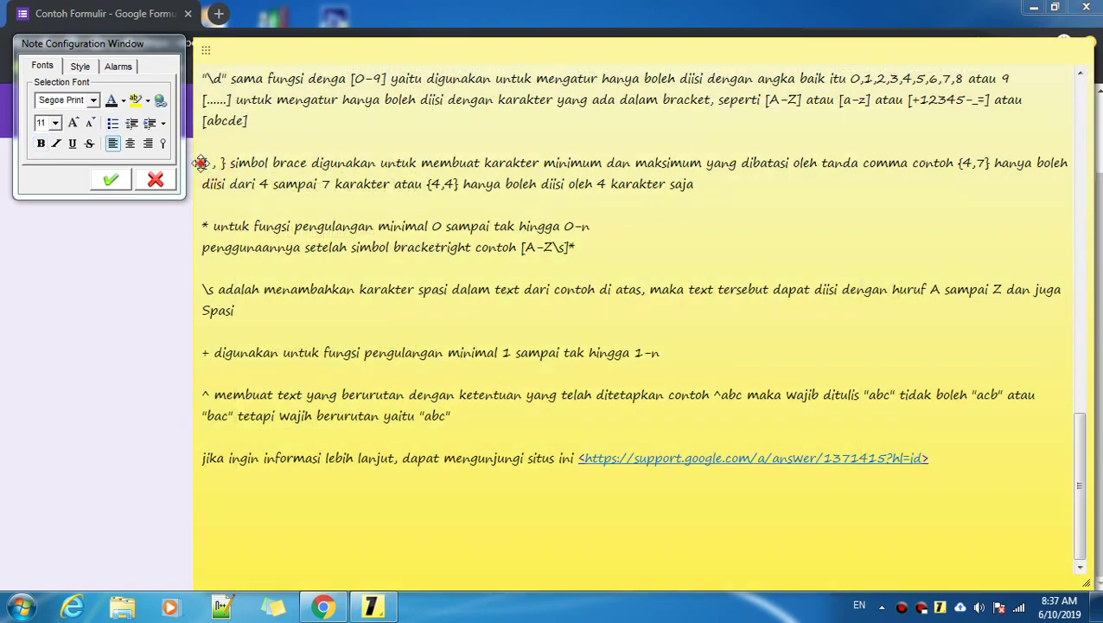
pyautogui.moveTo(204, 164); pyautogui.dragTo(222, 164)
pyautogui.scroll(10, 388, 492)
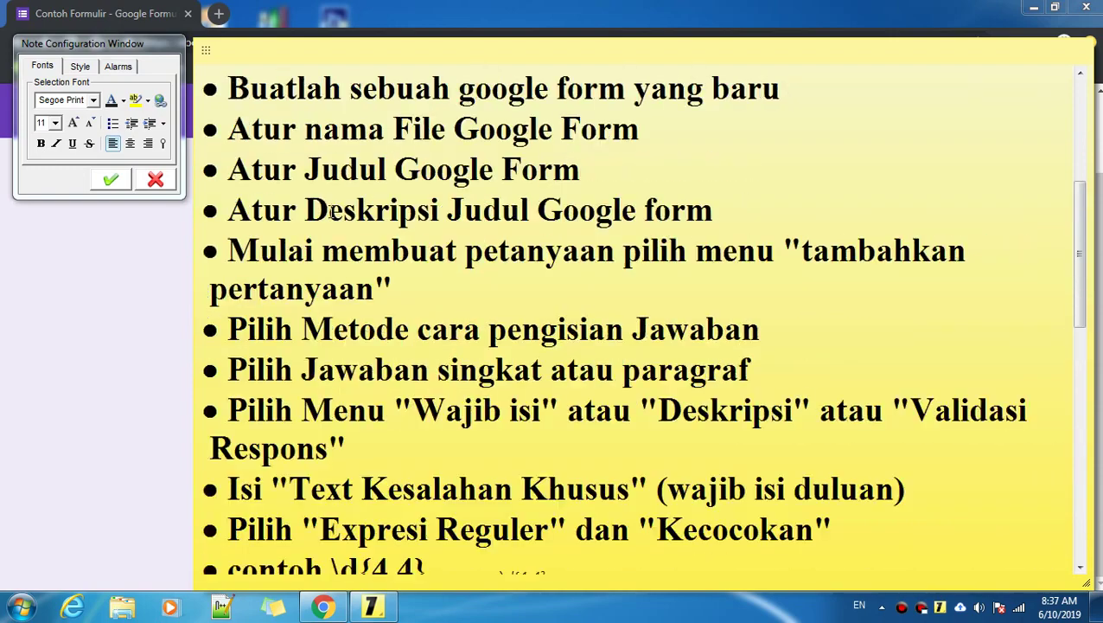
pyautogui.scroll(-10, 387, 493)
pyautogui.moveTo(415, 367); pyautogui.dragTo(429, 367)
pyautogui.scroll(-5, 430, 368)
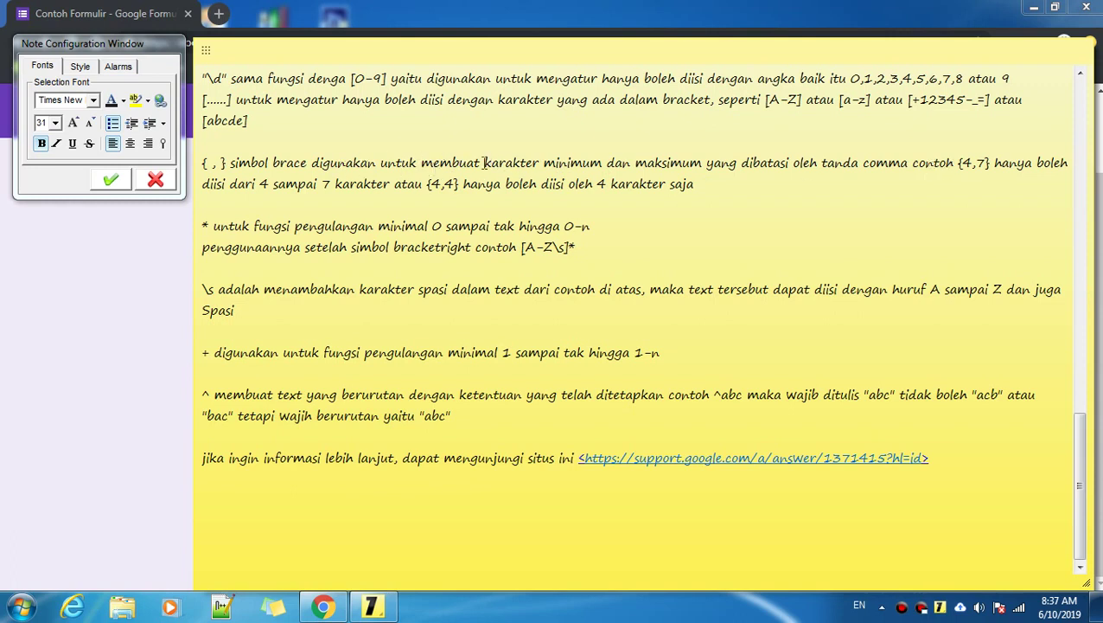
pyautogui.moveTo(484, 162); pyautogui.dragTo(704, 161)
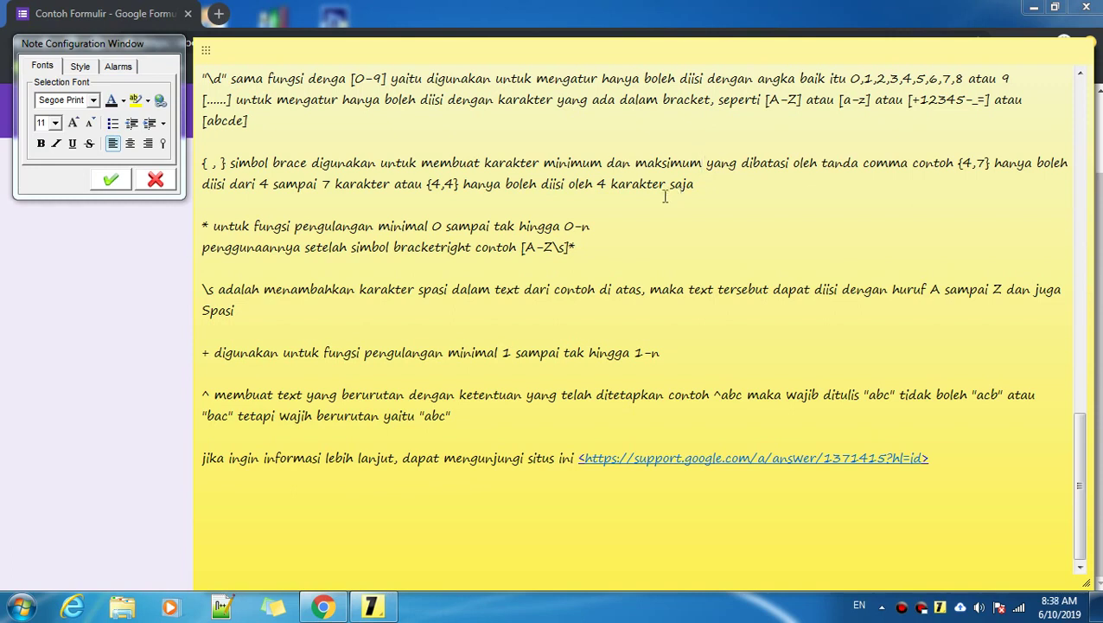
pyautogui.moveTo(547, 163); pyautogui.dragTo(702, 163)
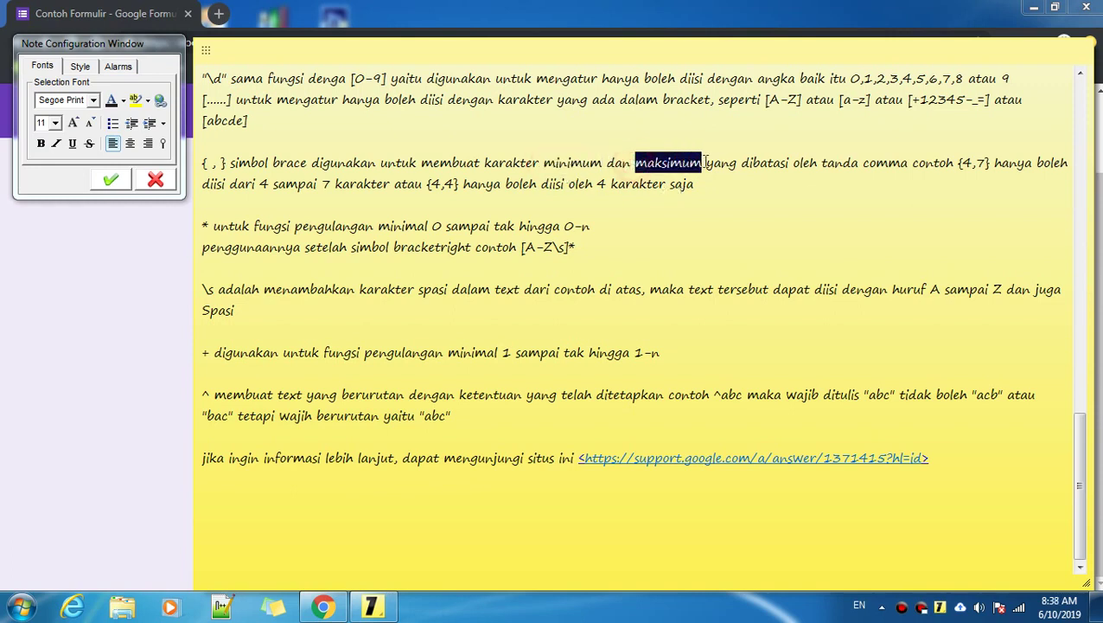
pyautogui.scroll(15, 396, 213)
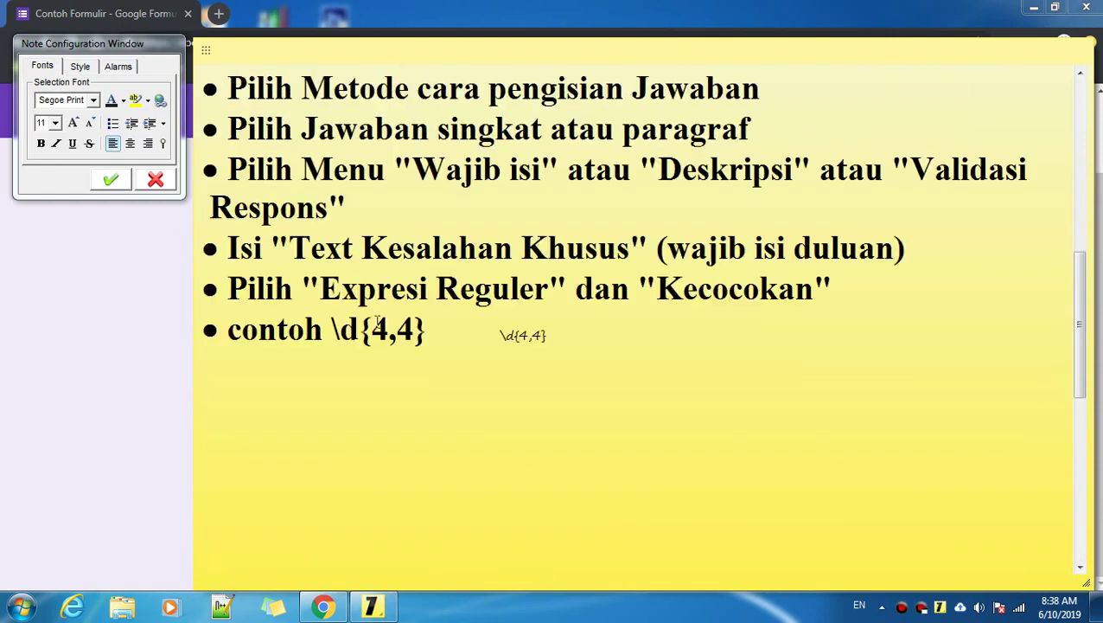
pyautogui.moveTo(377, 320); pyautogui.dragTo(418, 327)
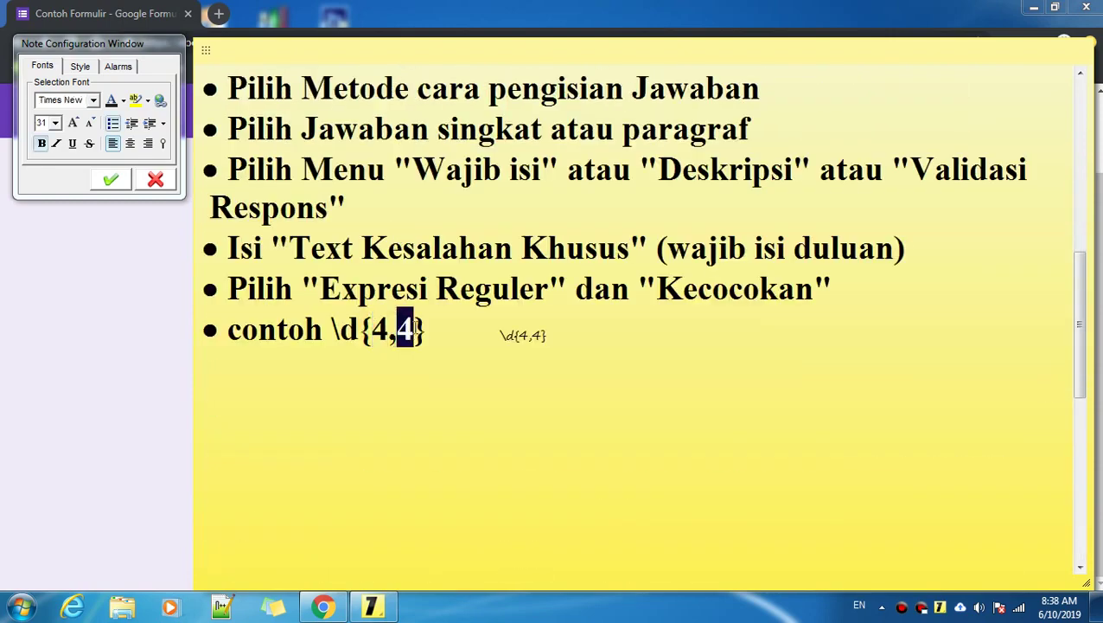
pyautogui.click(405, 329)
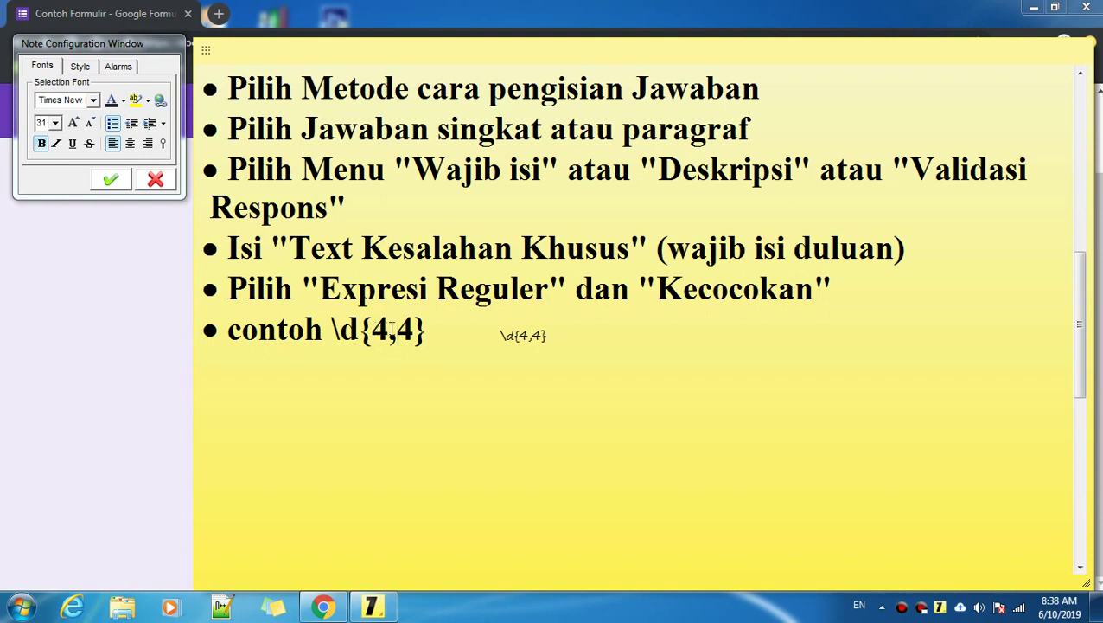
pyautogui.moveTo(391, 327); pyautogui.dragTo(378, 331)
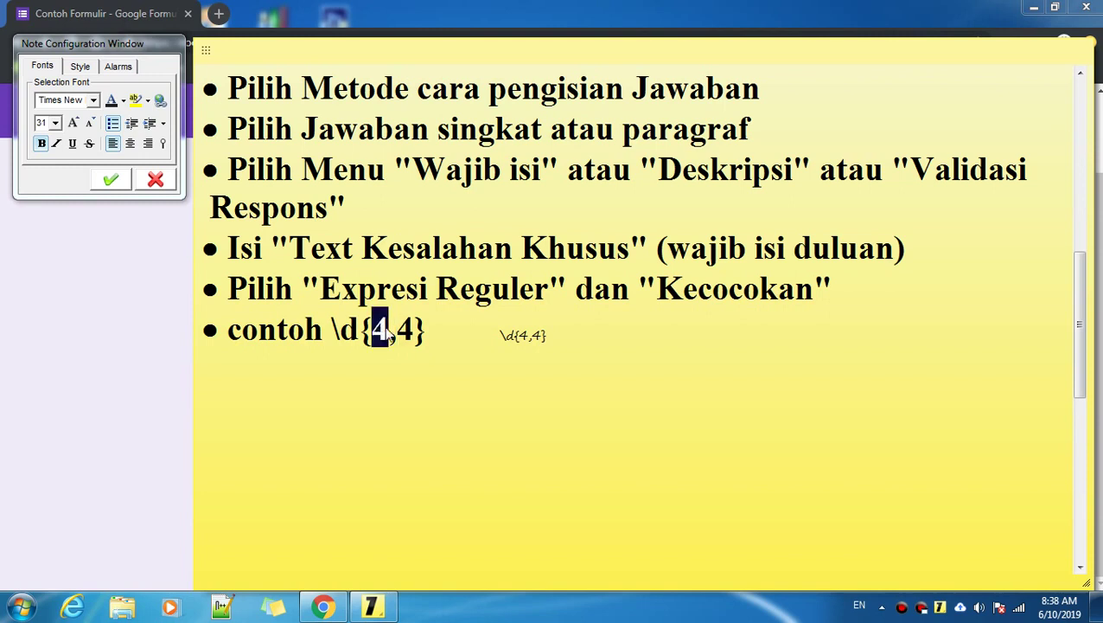
pyautogui.click(389, 333)
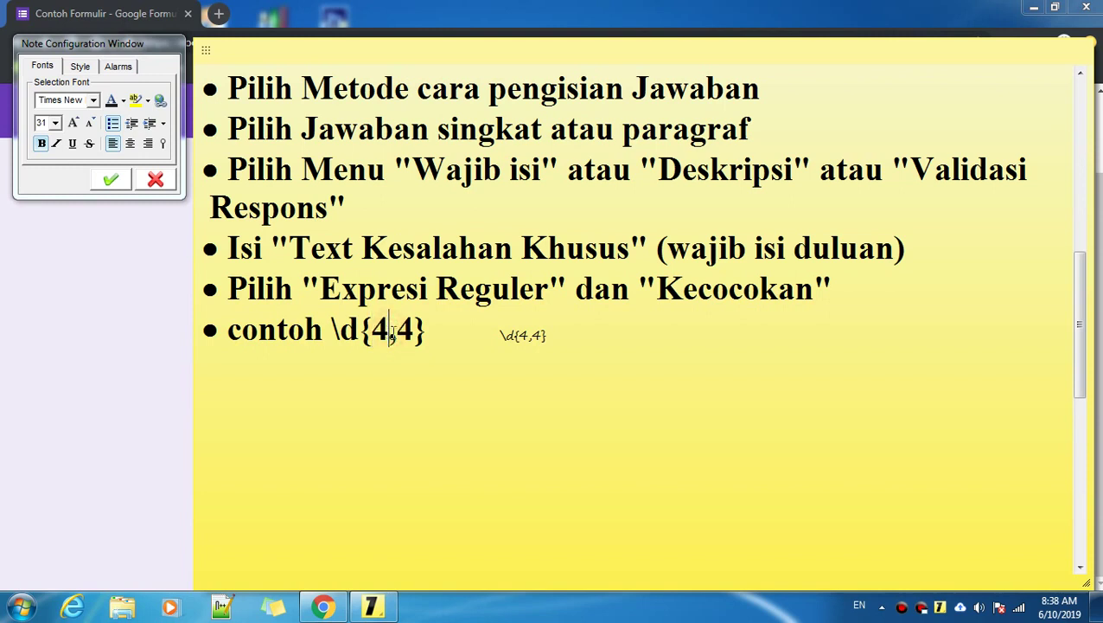
pyautogui.moveTo(399, 329); pyautogui.dragTo(372, 330)
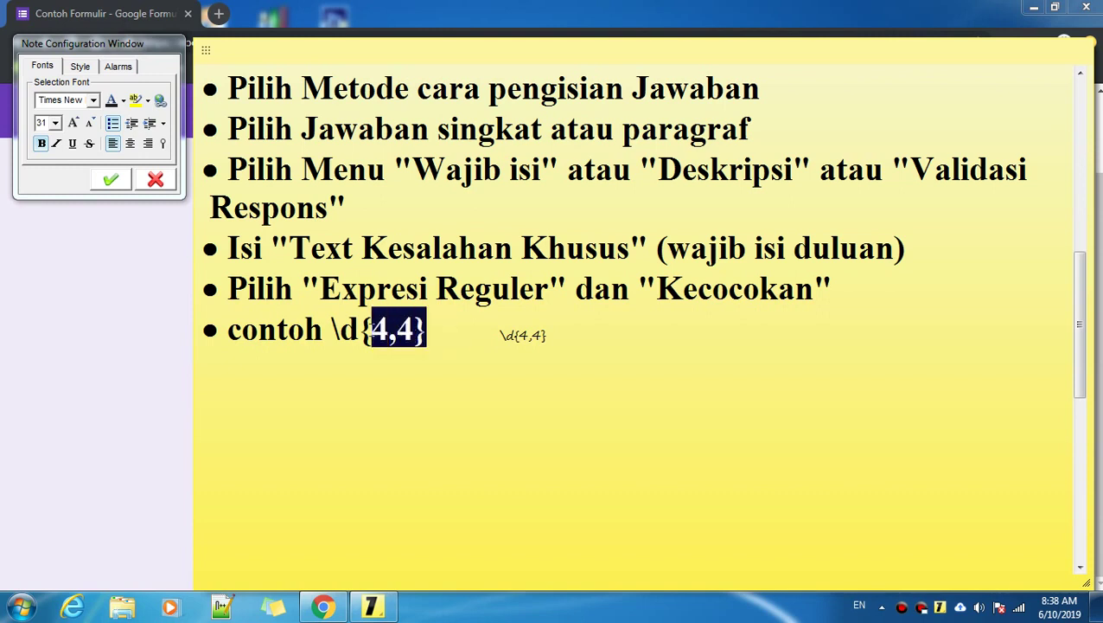
pyautogui.click(430, 332)
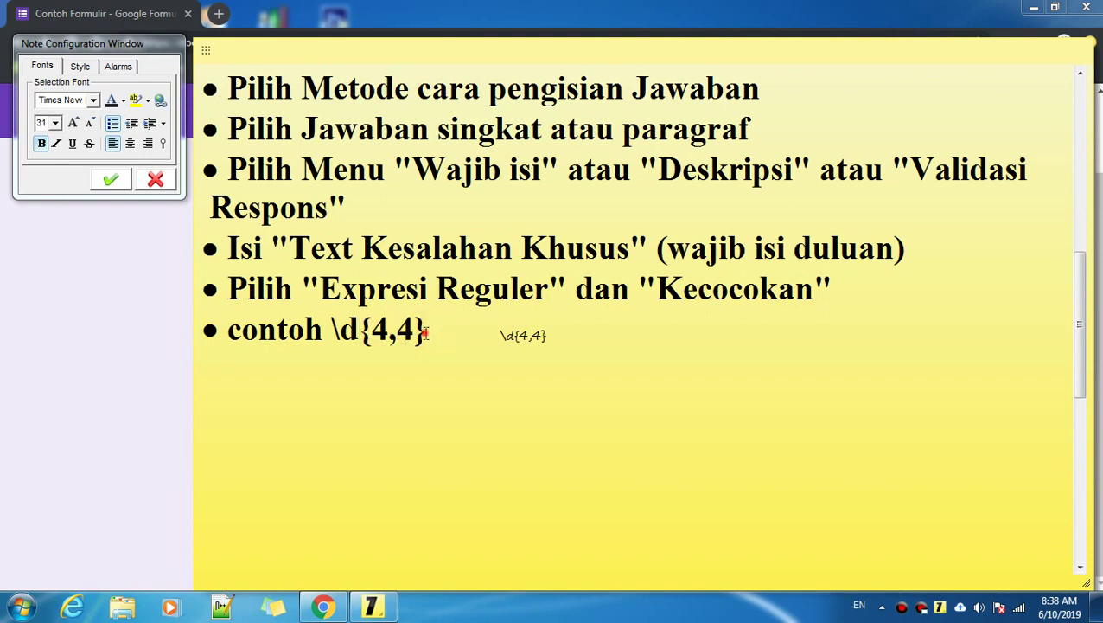
pyautogui.click(373, 330)
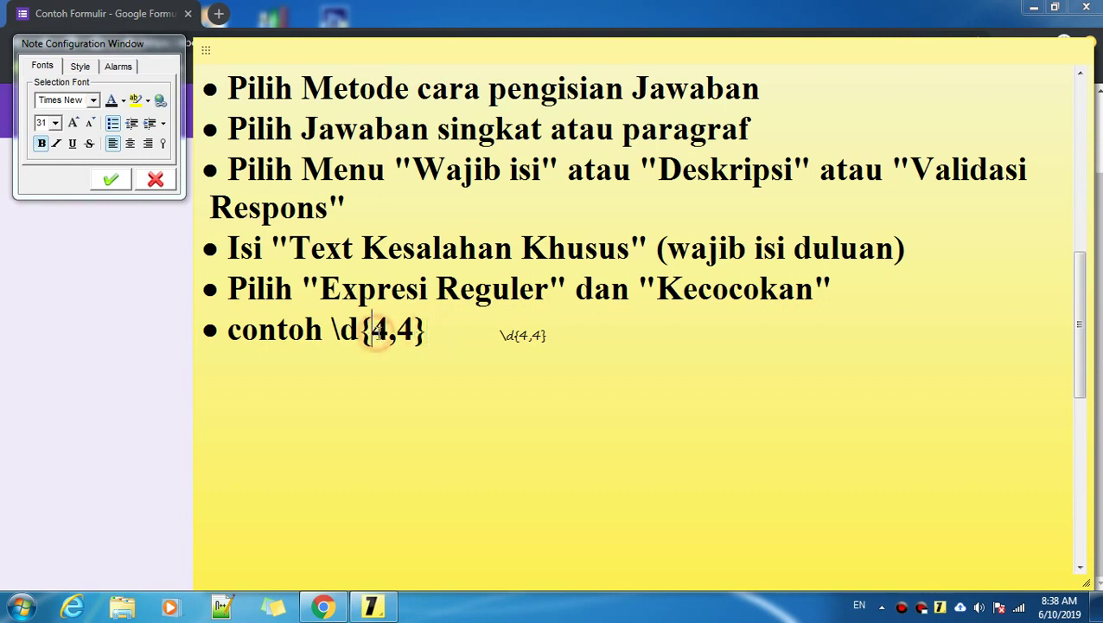
pyautogui.press('Right')
pyautogui.press('Right')
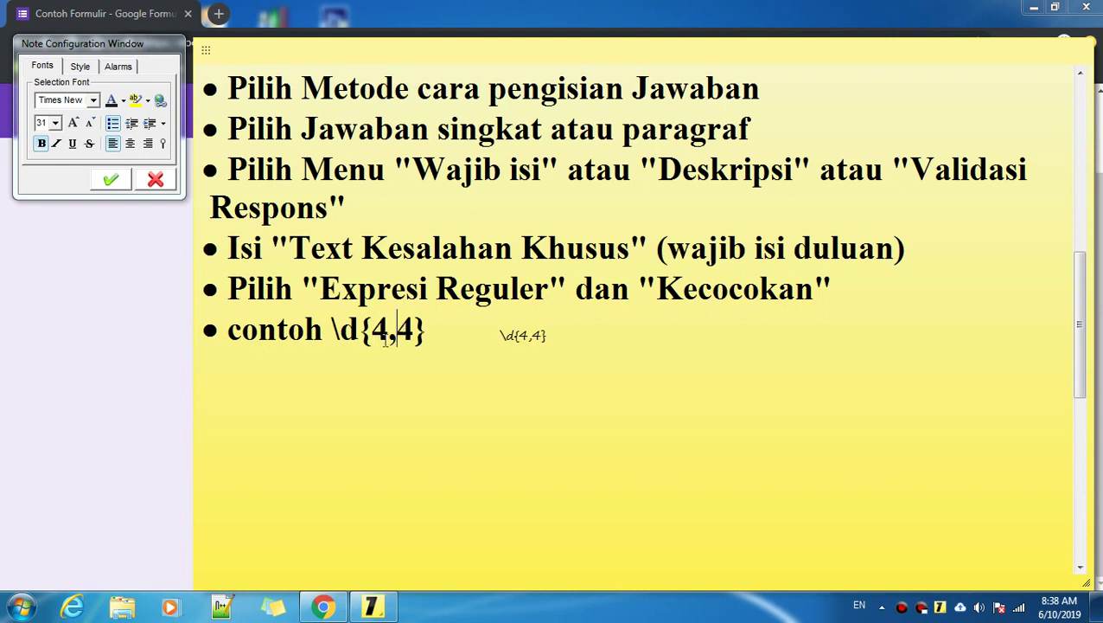
pyautogui.click(437, 335)
# Step: Review the brace notes and select the end of the large \d{4,4} example
pyautogui.scroll(-5, 439, 332)
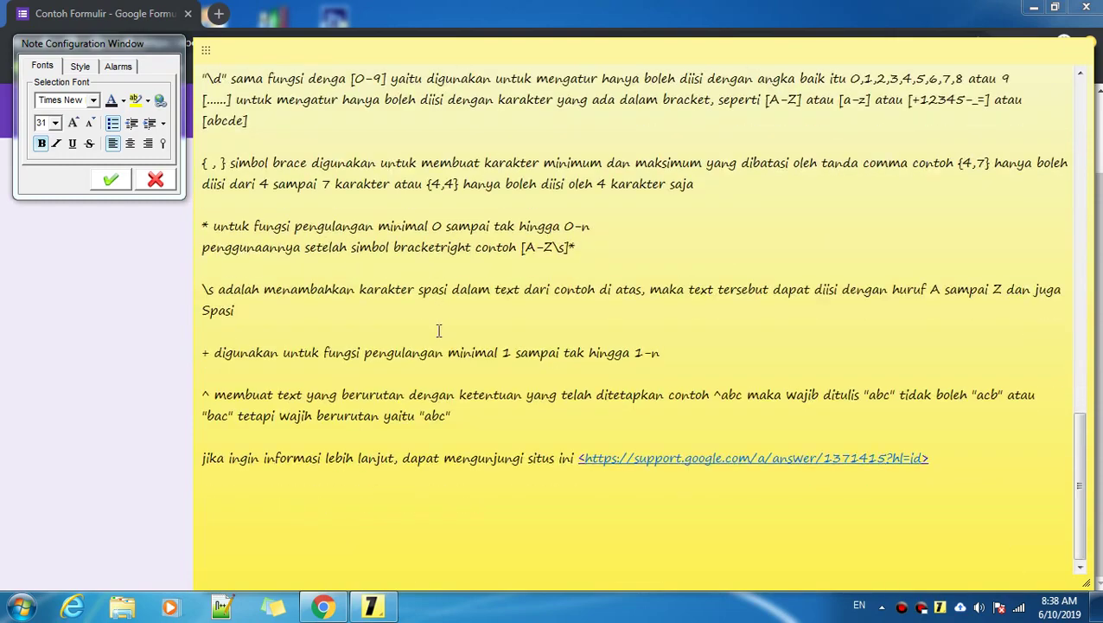
pyautogui.scroll(3, 438, 330)
pyautogui.scroll(1, 299, 336)
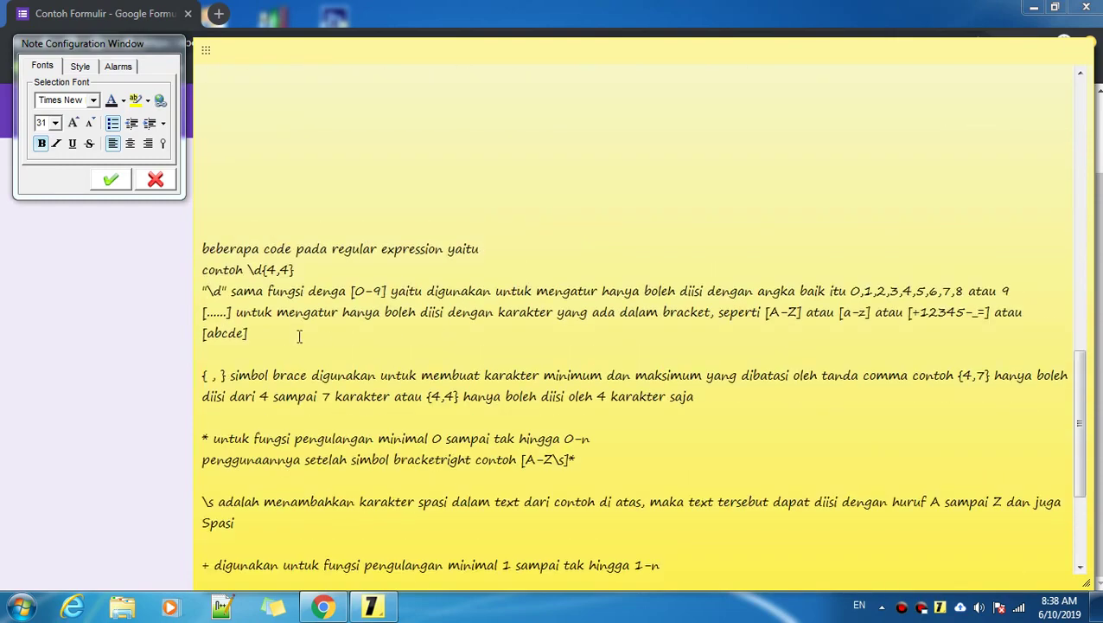
pyautogui.scroll(5, 303, 332)
pyautogui.hotkey('shift', 'Left')
pyautogui.hotkey('shift', 'Left')
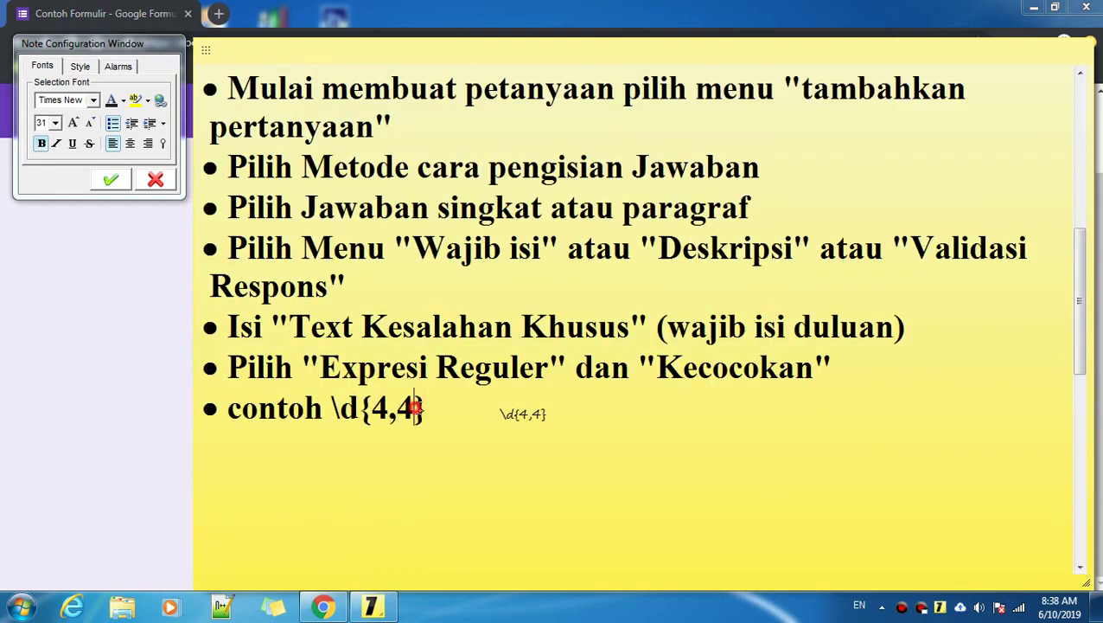
pyautogui.scroll(-5, 424, 408)
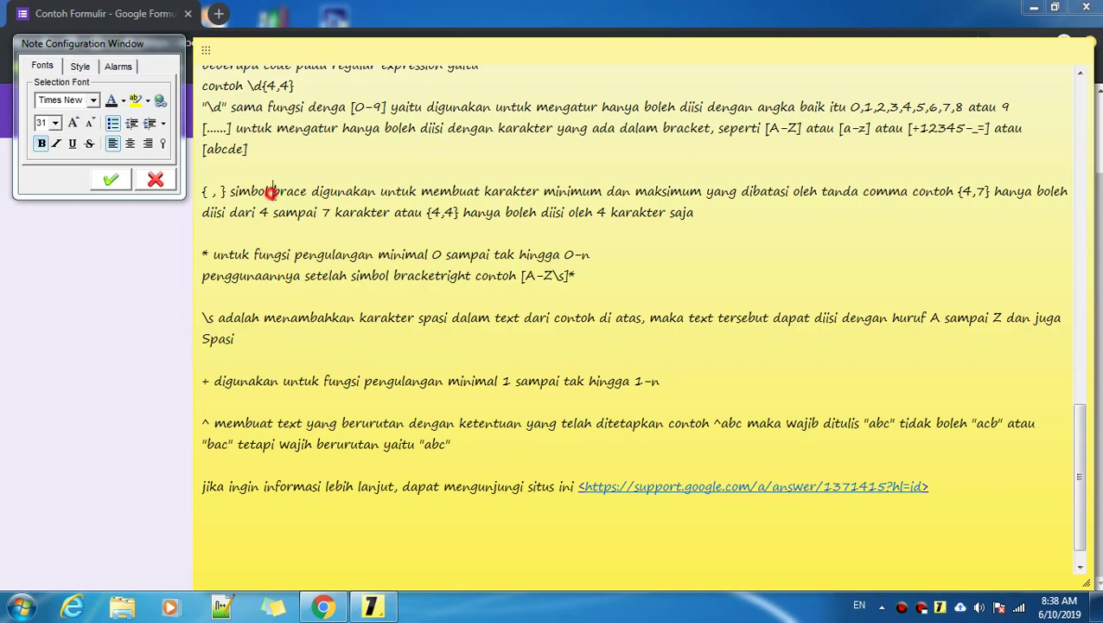
pyautogui.moveTo(274, 192); pyautogui.dragTo(311, 191)
pyautogui.scroll(5, 301, 220)
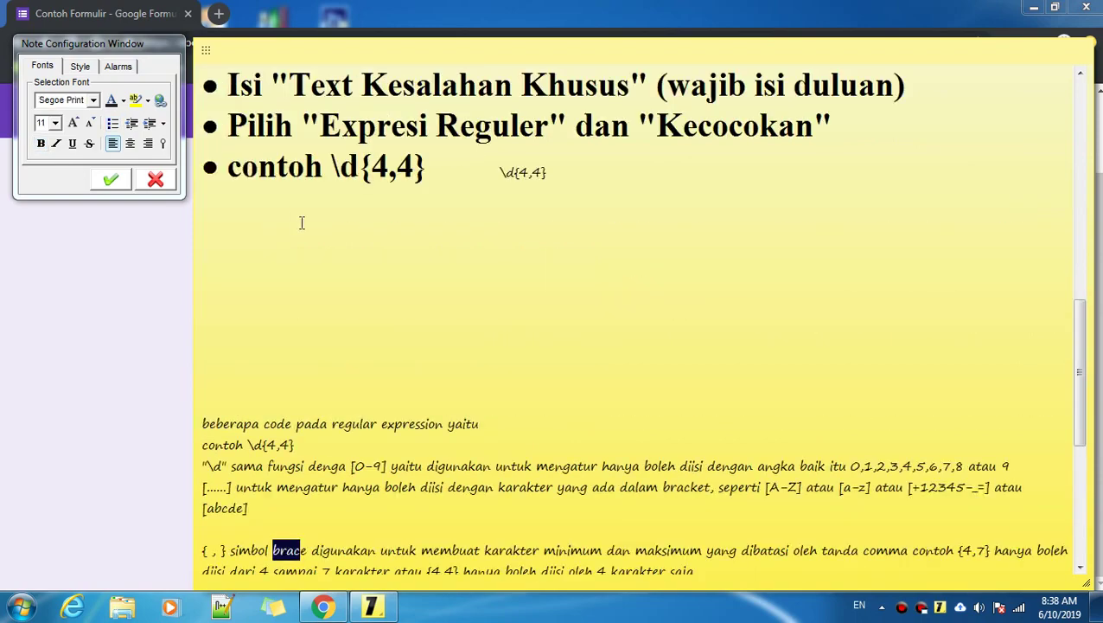
pyautogui.click(412, 203)
pyautogui.hotkey('shift', 'Right')
# Step: Review the bracket explanation and the small \d{4,4} copy, ending at the large example
pyautogui.scroll(-5, 412, 207)
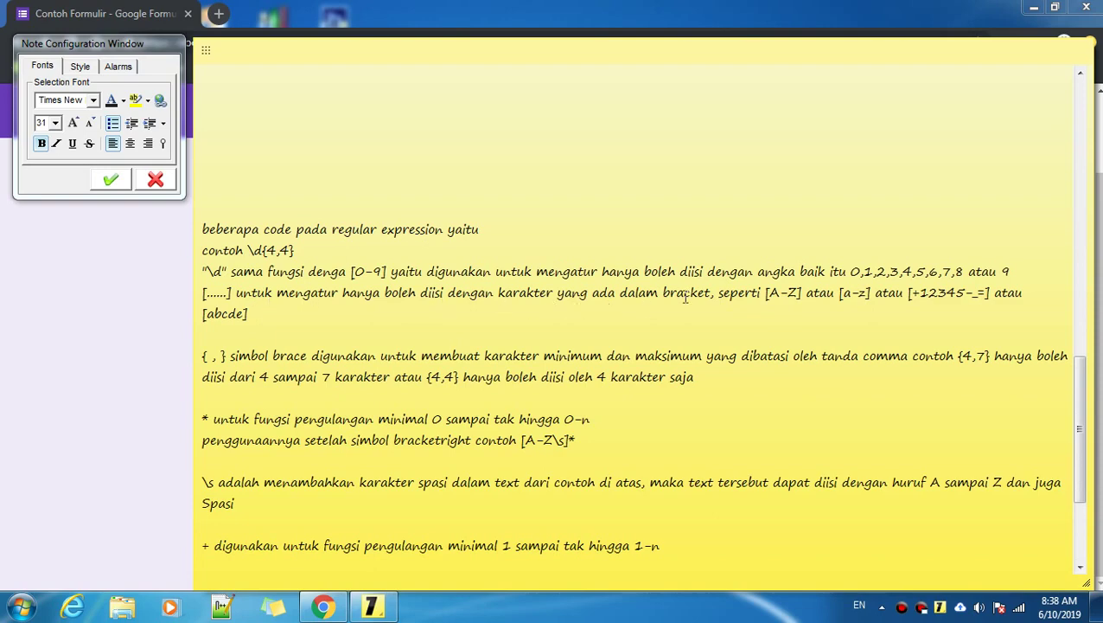
pyautogui.moveTo(662, 293); pyautogui.dragTo(710, 292)
pyautogui.click(230, 290)
pyautogui.scroll(5, 323, 294)
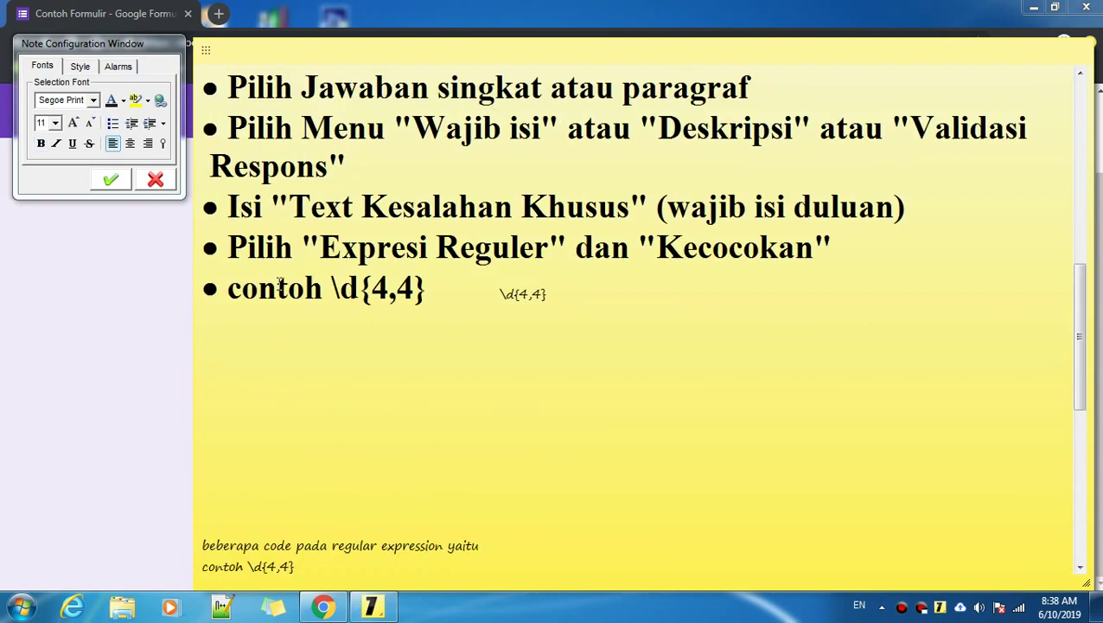
pyautogui.doubleClick(400, 364)
pyautogui.click(504, 374)
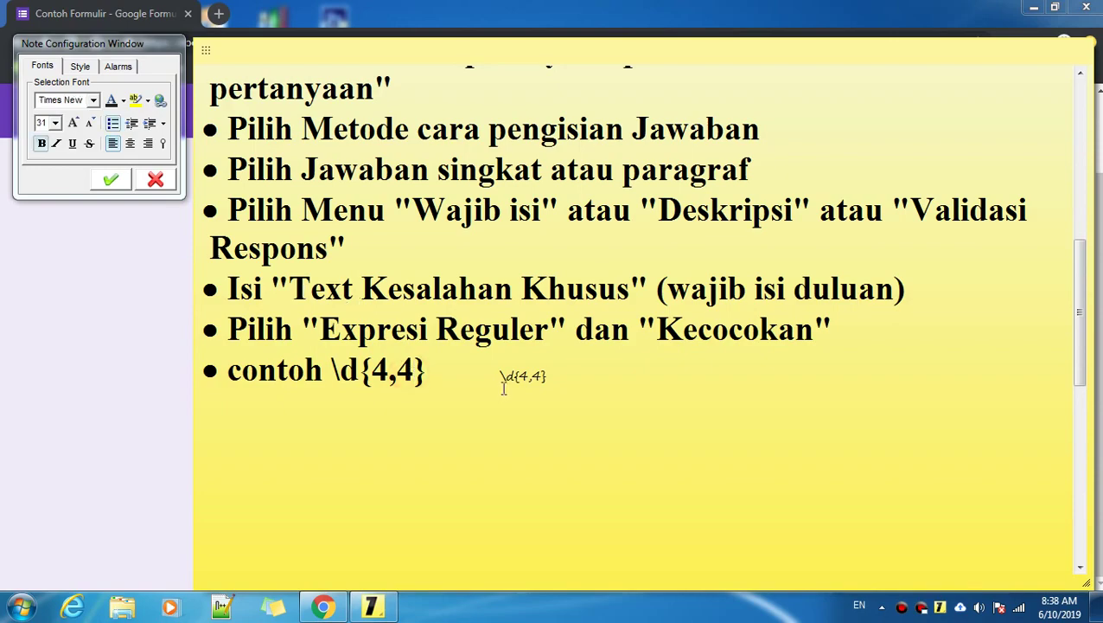
pyautogui.scroll(-5, 504, 380)
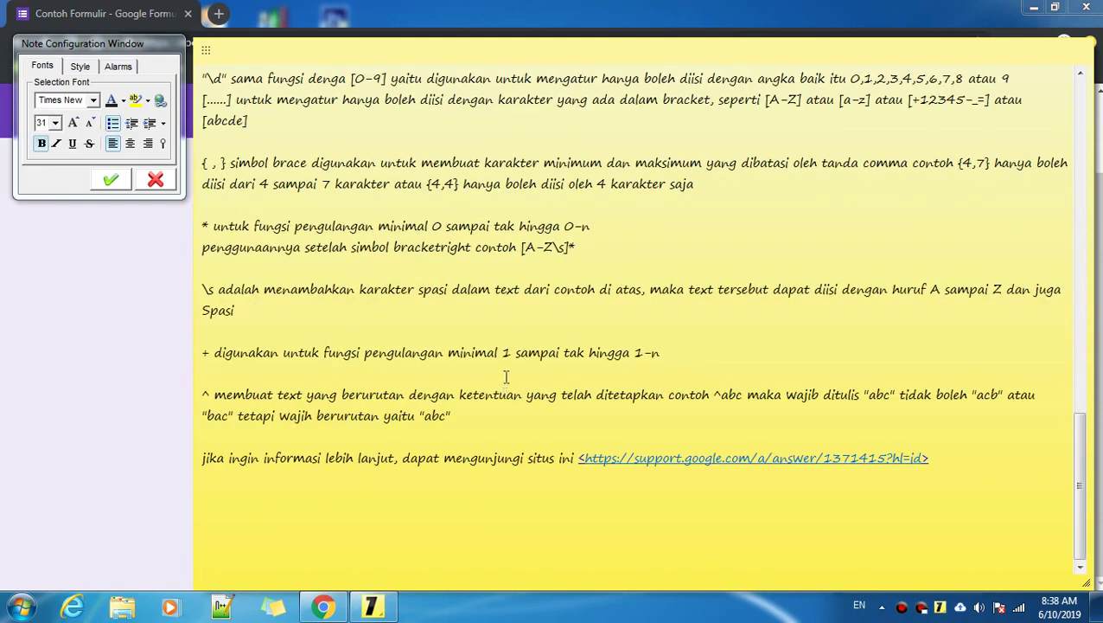
pyautogui.scroll(5, 505, 377)
pyautogui.click(428, 178)
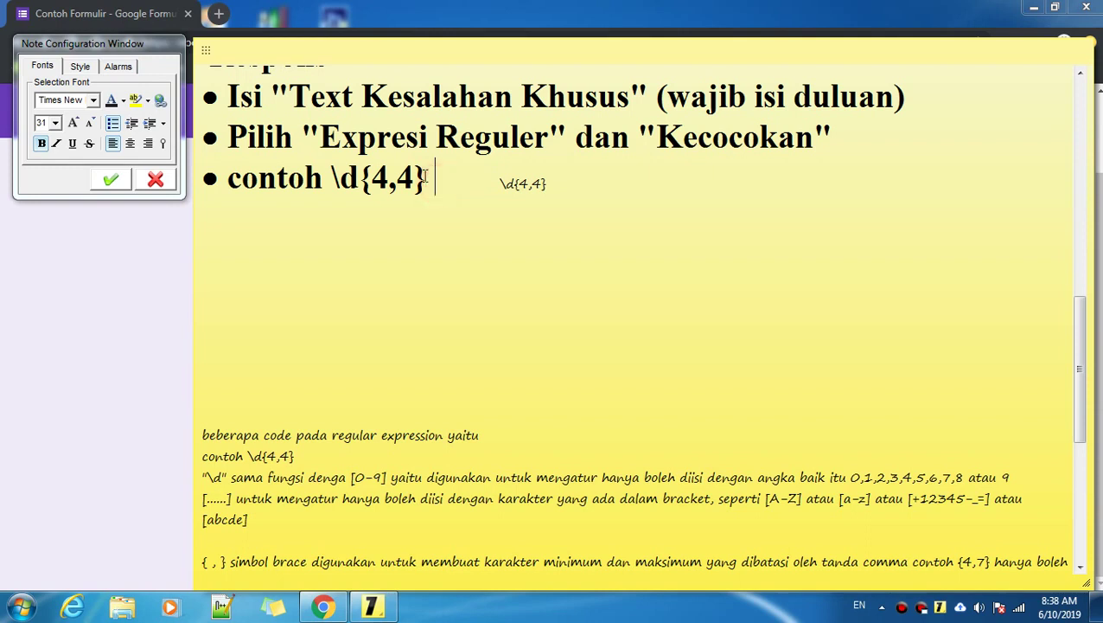
# Step: Clear the stray '/' from the Nama question's Pola field, then return to the regex notes
pyautogui.click(7, 433)
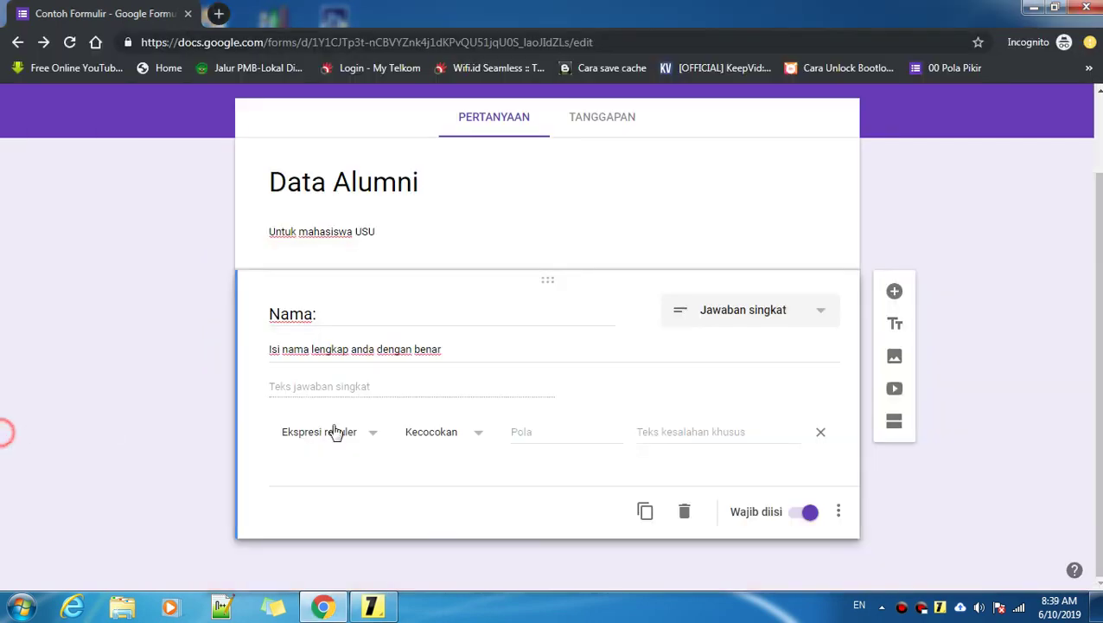
pyautogui.click(525, 431)
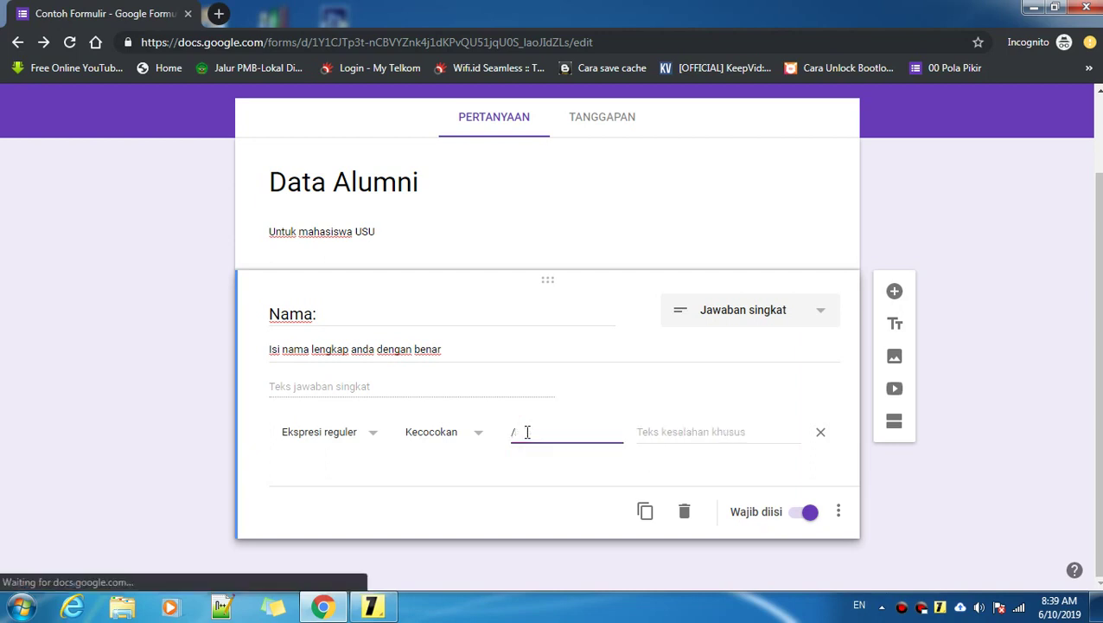
pyautogui.press('BackSpace')
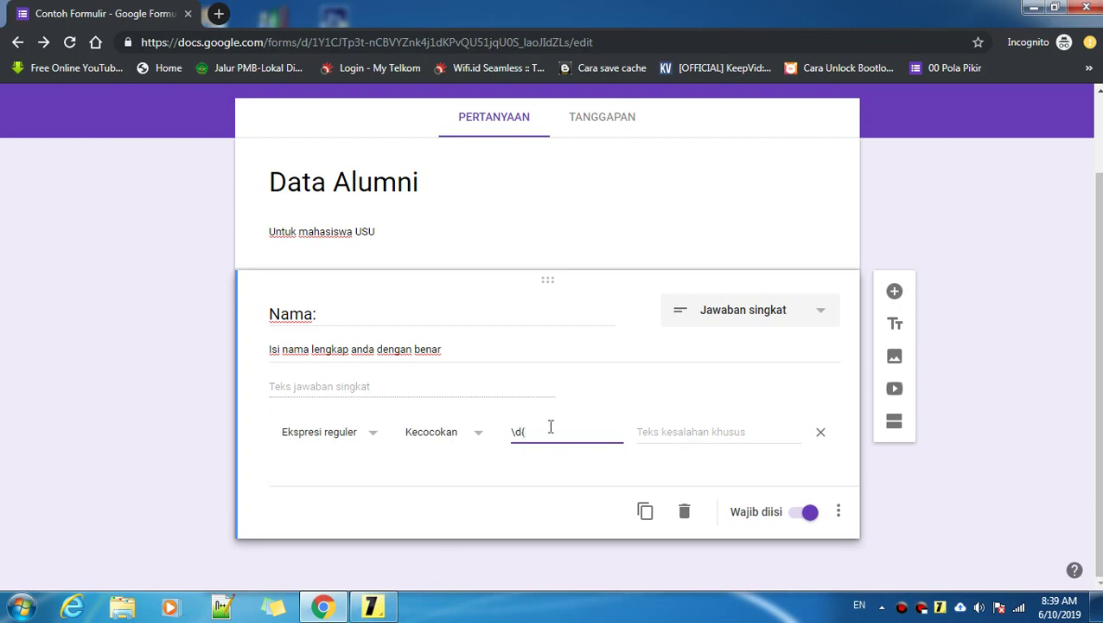
pyautogui.click(373, 607)
pyautogui.scroll(-5, 346, 484)
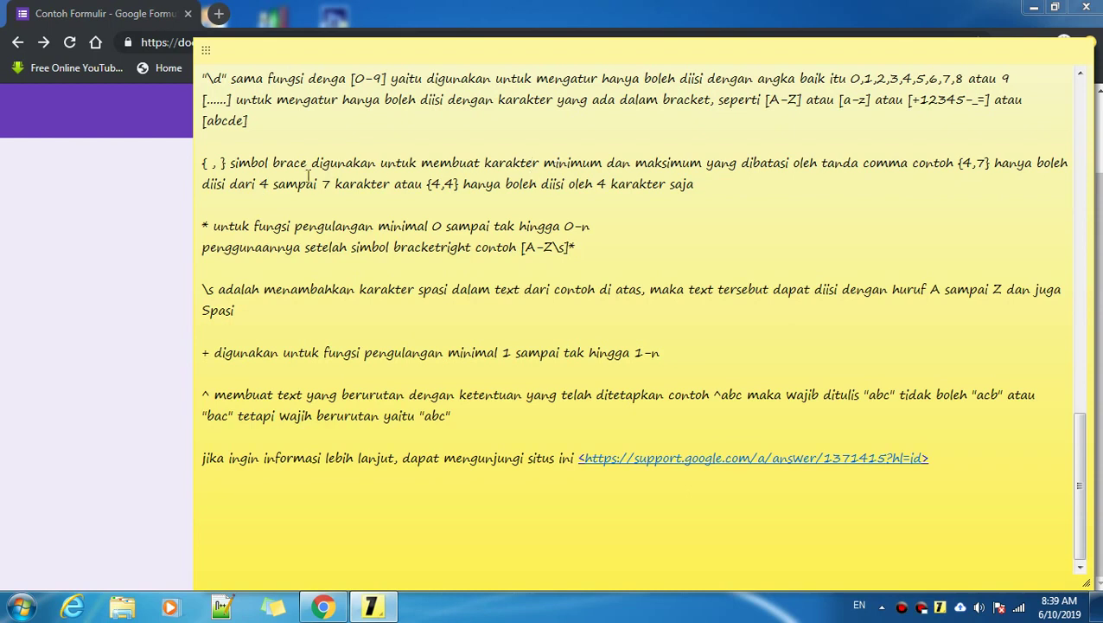
# Step: Close the note's font settings and resume editing the Nama pattern, now \d{4
pyautogui.doubleClick(288, 164)
pyautogui.click(130, 202)
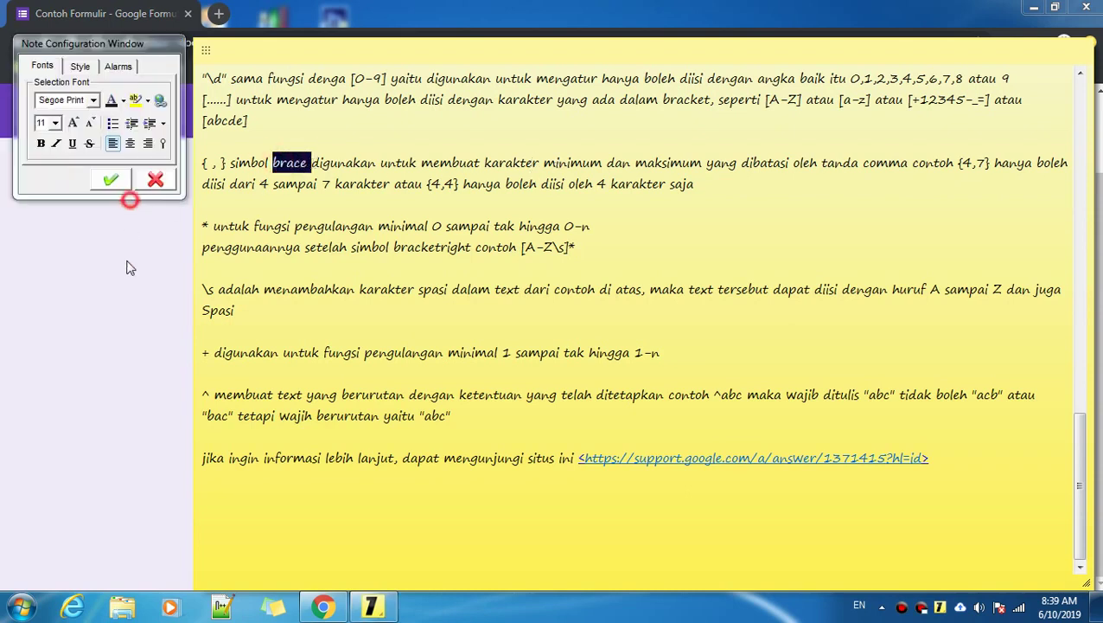
pyautogui.click(125, 264)
pyautogui.click(535, 430)
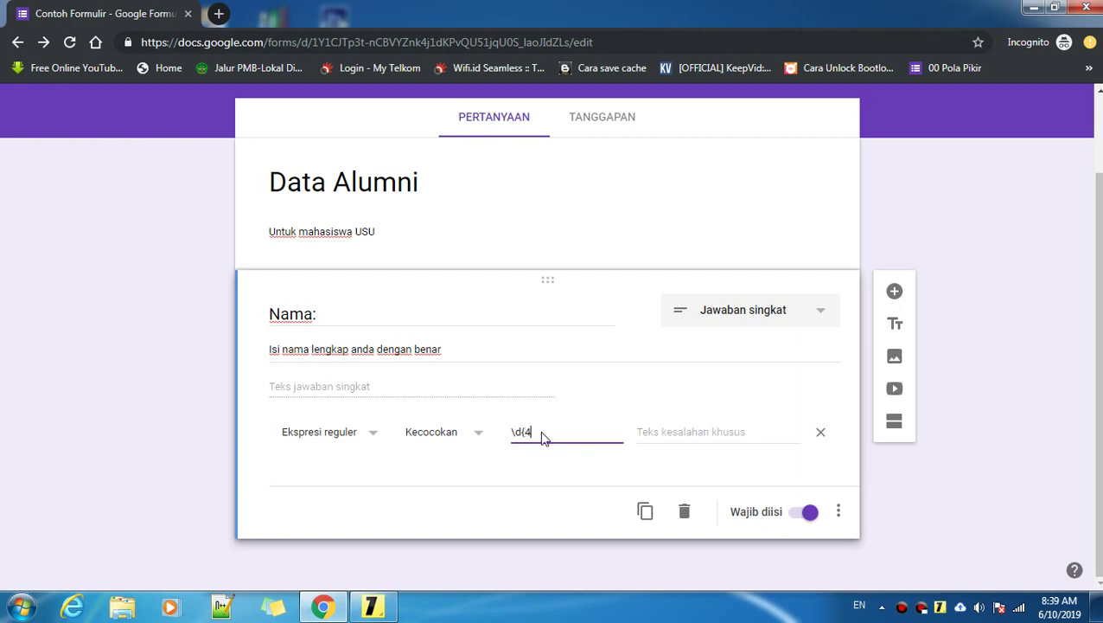
# Step: Review how the comma separates minimum and maximum in {4,4}, then return to the form
pyautogui.click(372, 606)
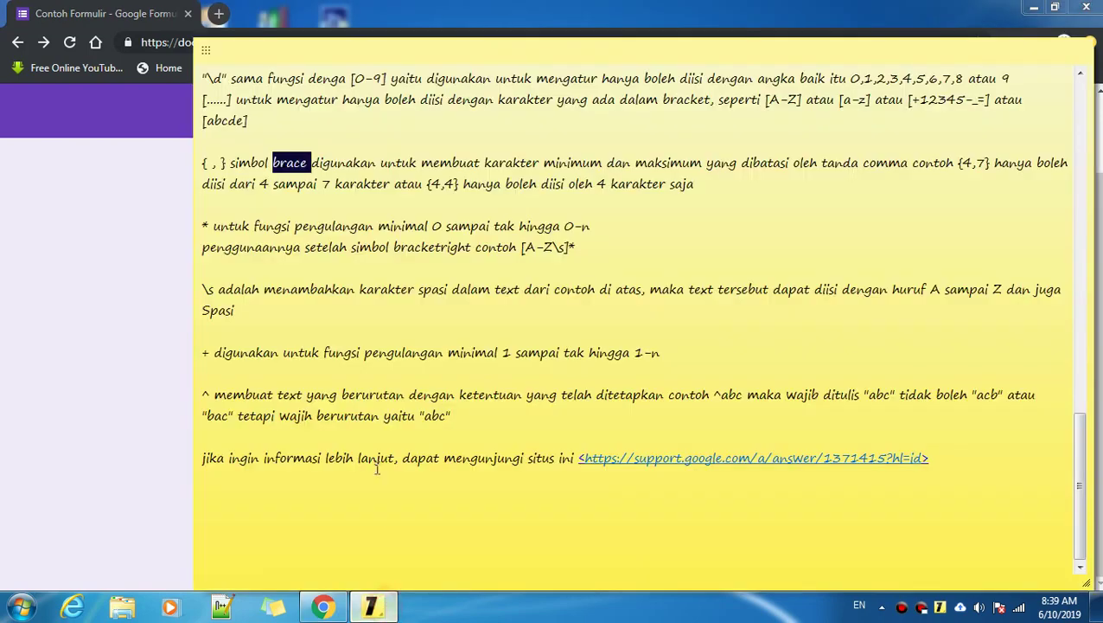
pyautogui.click(743, 169)
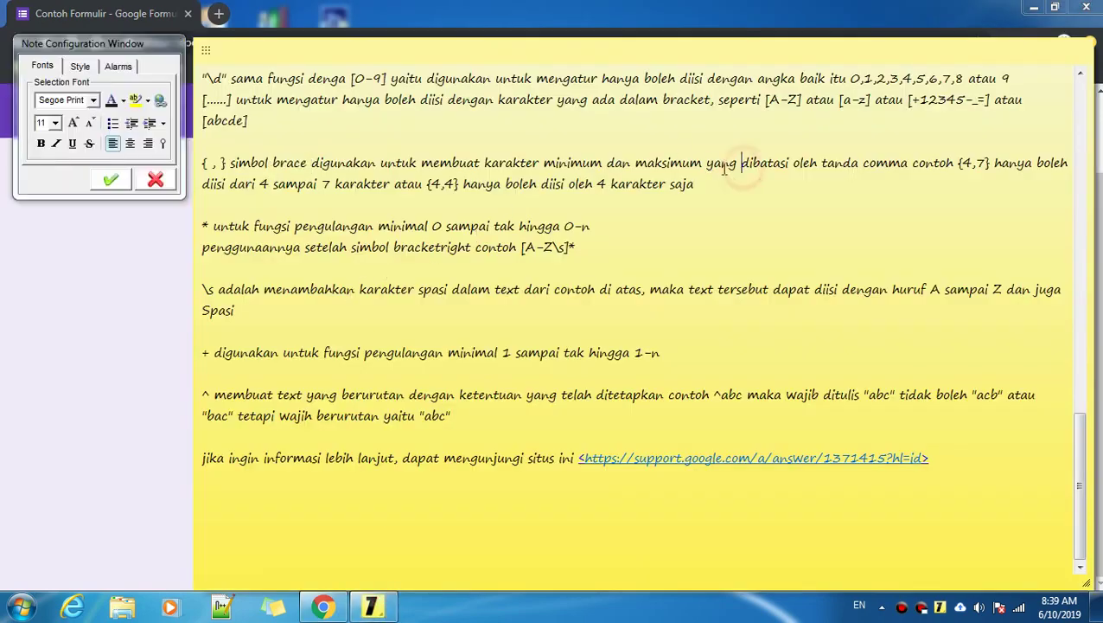
pyautogui.moveTo(707, 163); pyautogui.dragTo(951, 164)
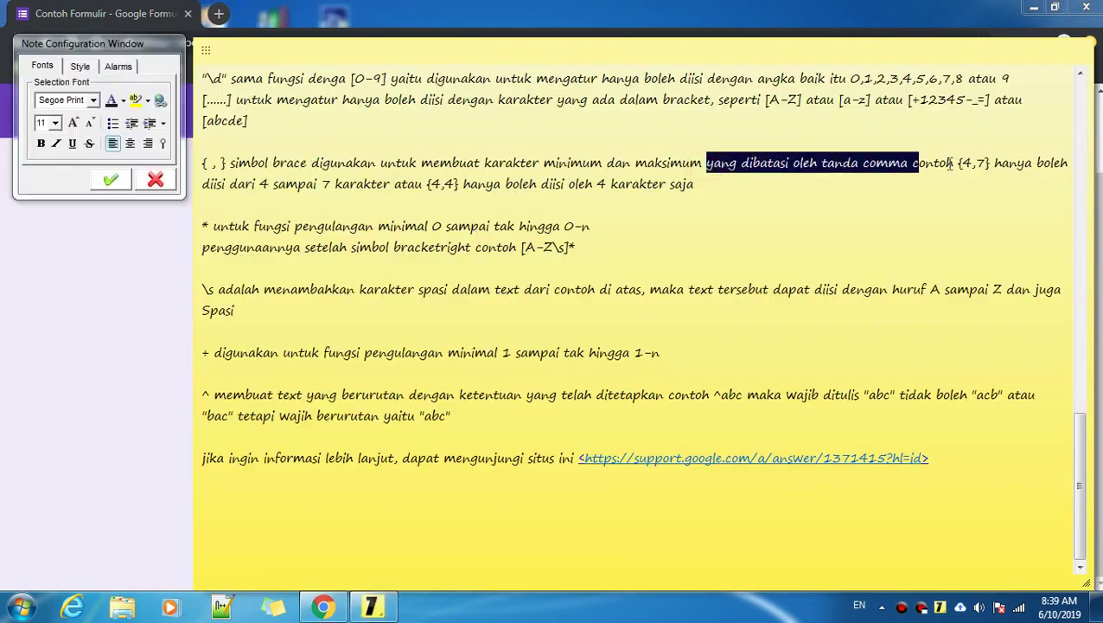
pyautogui.click(955, 164)
pyautogui.click(972, 164)
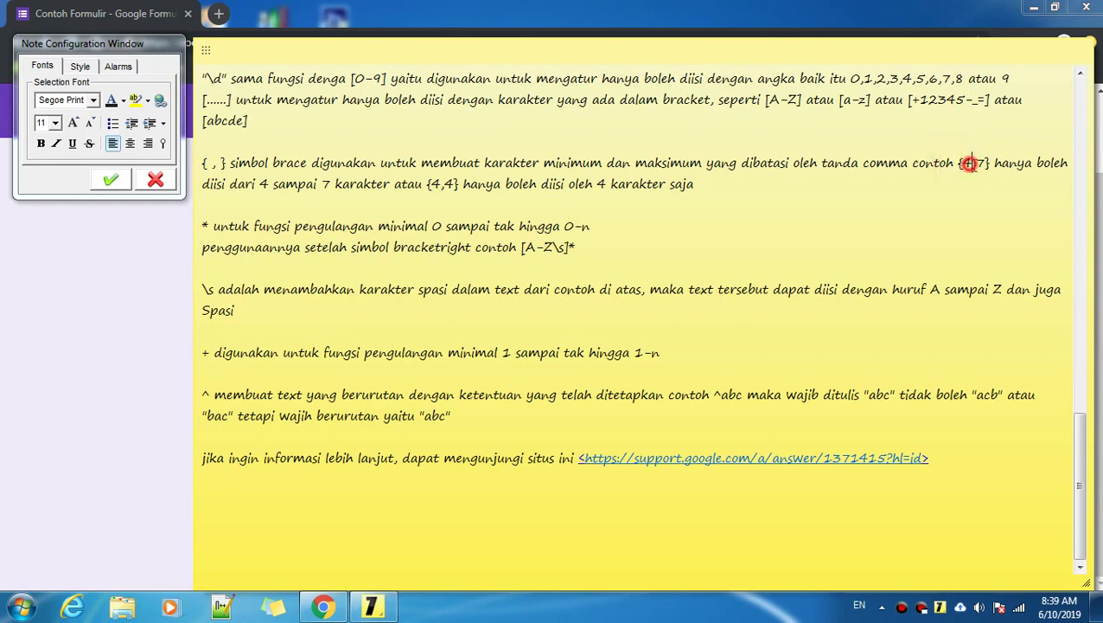
pyautogui.scroll(5, 517, 225)
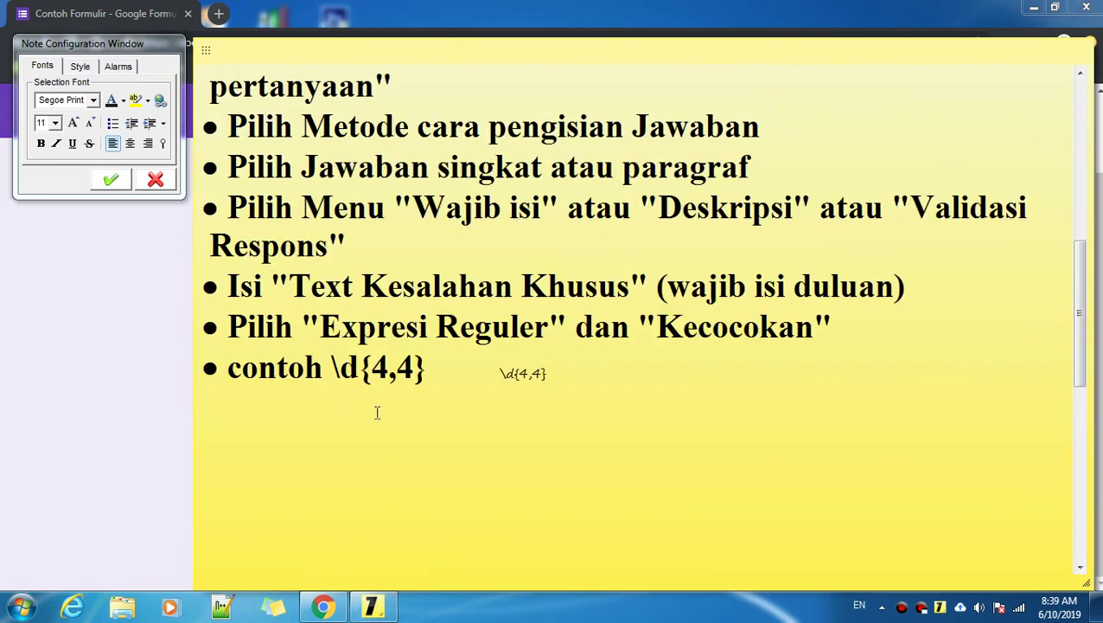
pyautogui.doubleClick(391, 367)
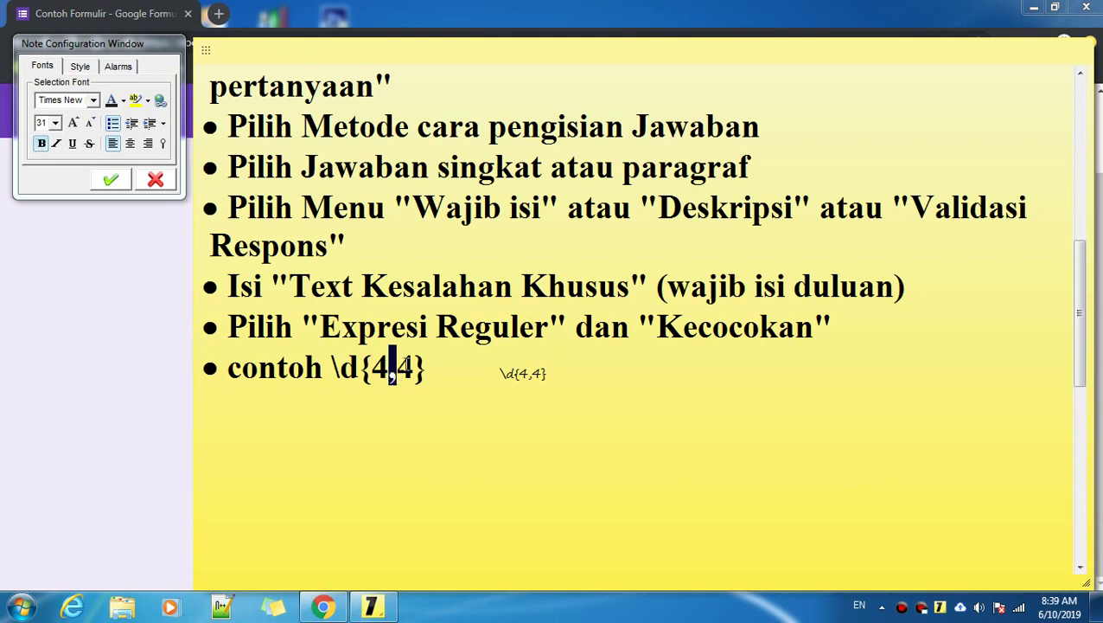
pyautogui.click(97, 361)
# Step: Add ',4}' to finish the Nama pattern as \d{4,4}, then move to the custom error text field
pyautogui.click(552, 434)
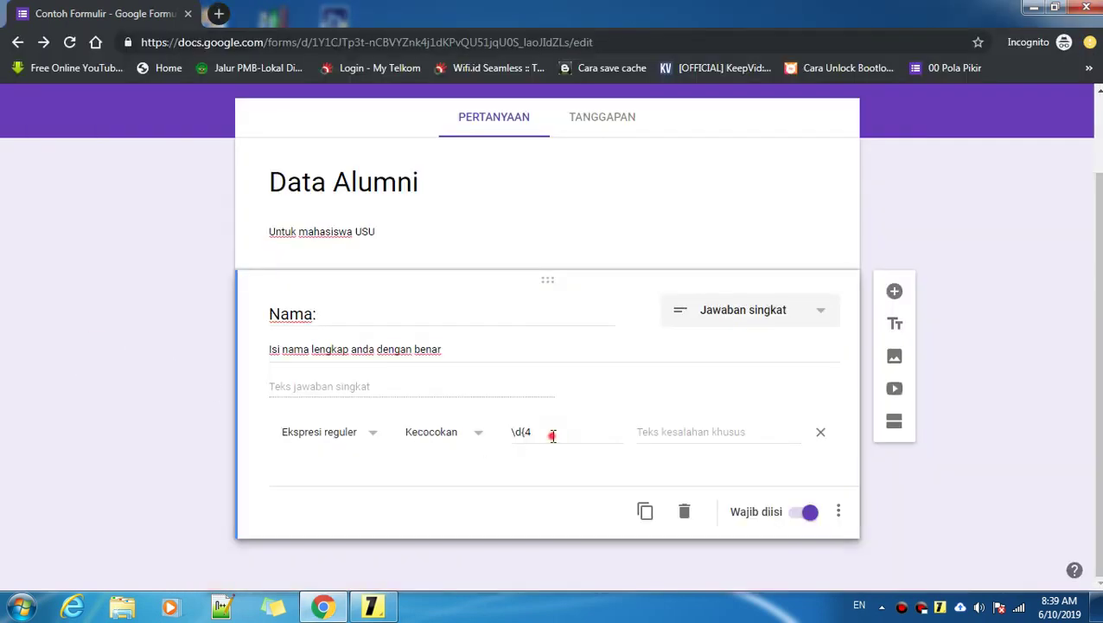
pyautogui.write(',')
pyautogui.click(661, 431)
pyautogui.scroll(2, 722, 426)
pyautogui.scroll(-1, 721, 418)
pyautogui.scroll(2, 726, 418)
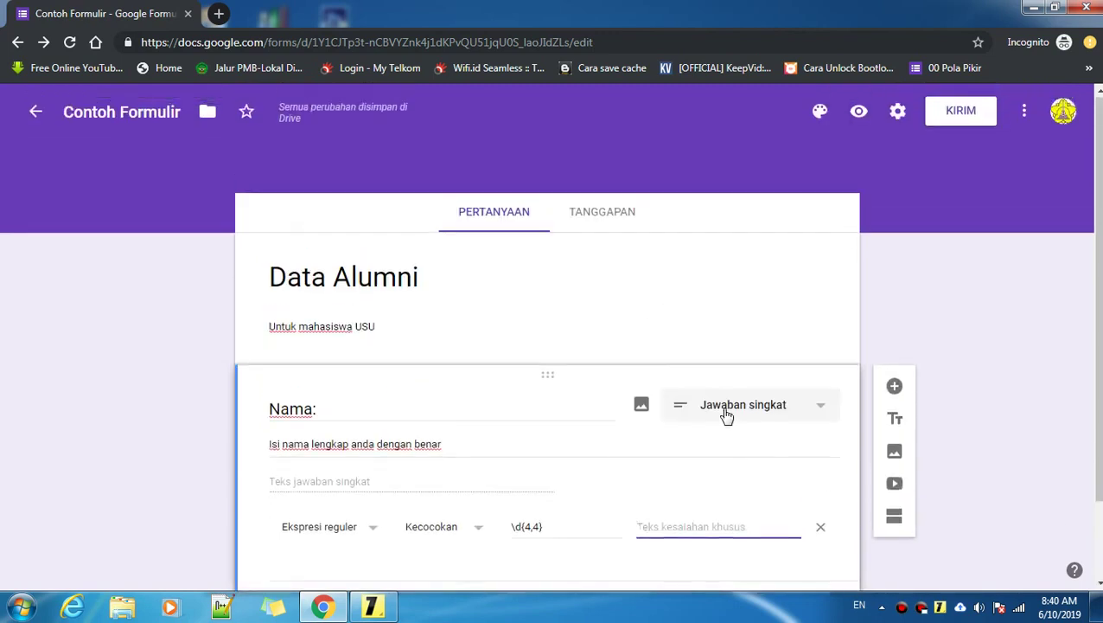
# Step: Open the live form preview, enter a sample full name in the Nama answer, then clear it
pyautogui.click(860, 114)
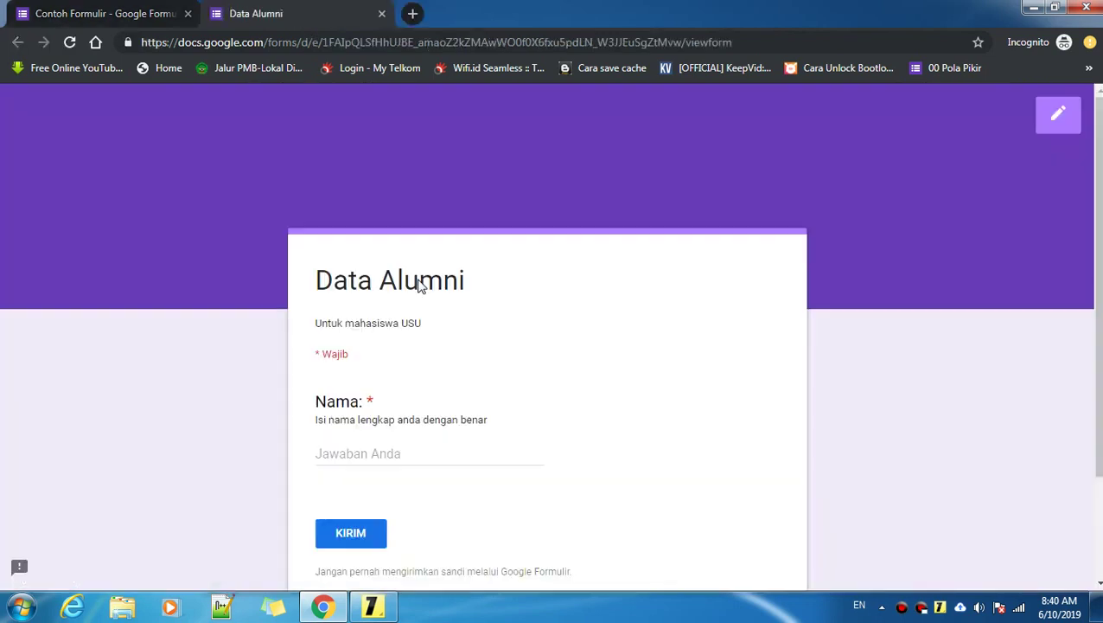
pyautogui.scroll(-2, 425, 321)
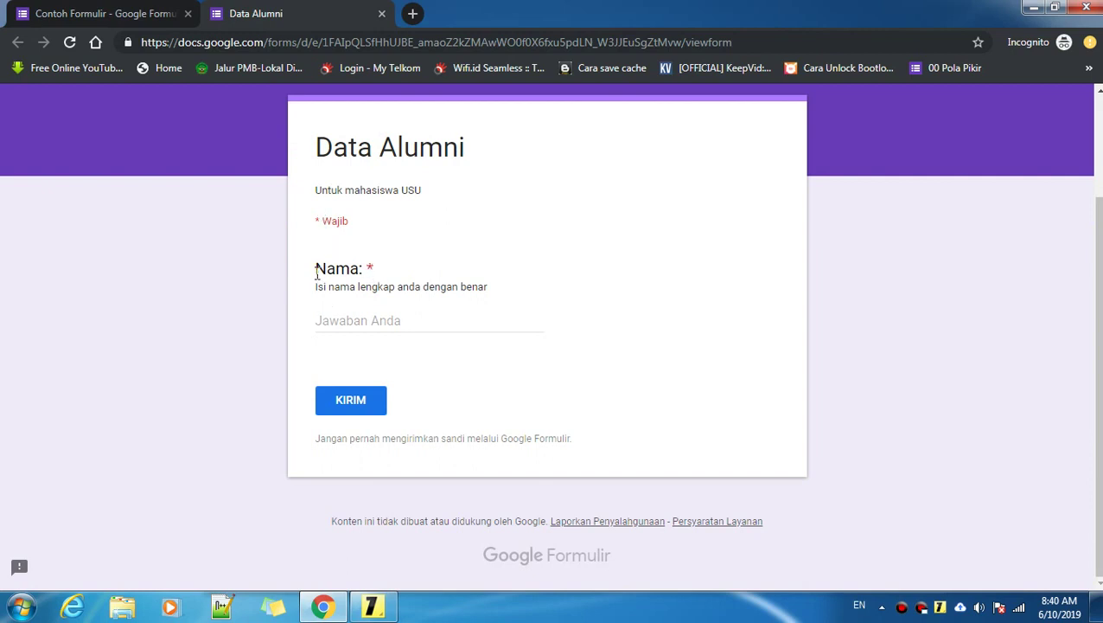
pyautogui.click(357, 324)
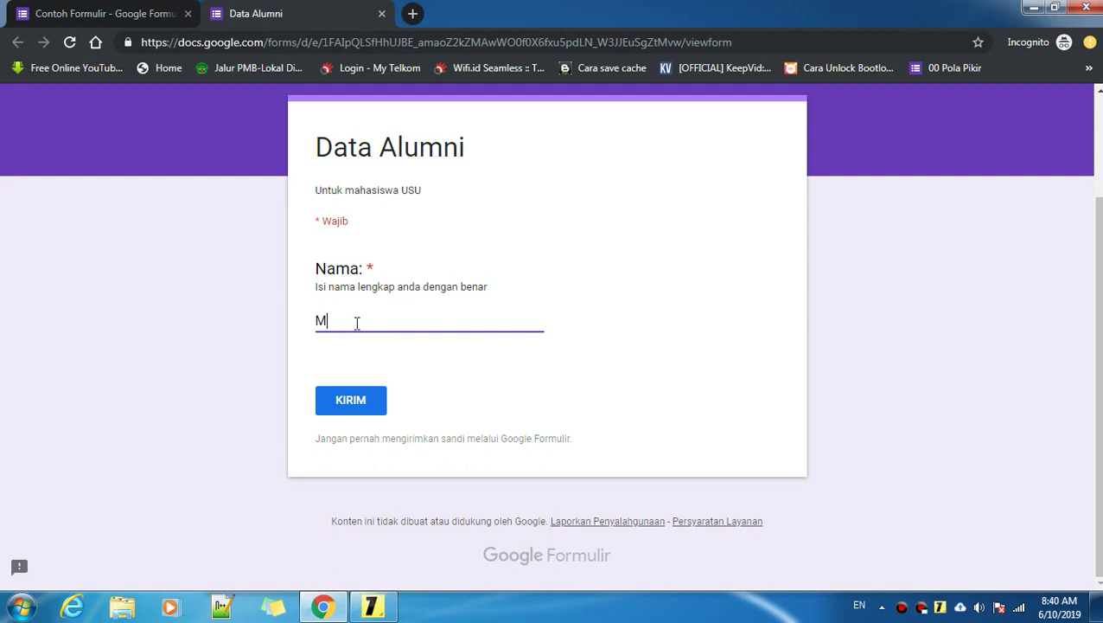
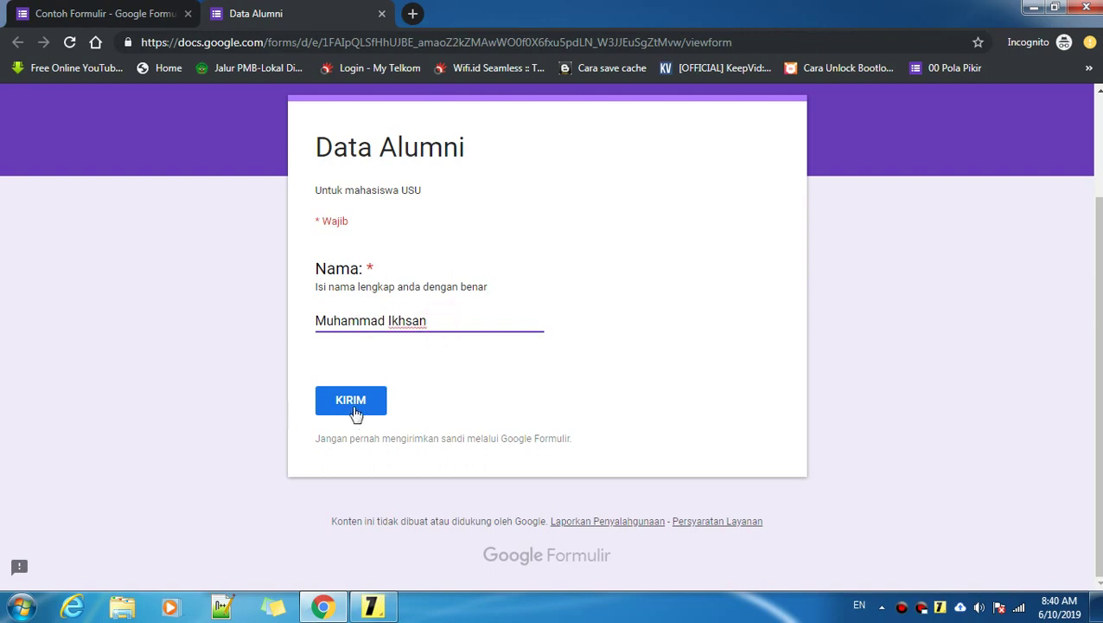
pyautogui.click(69, 16)
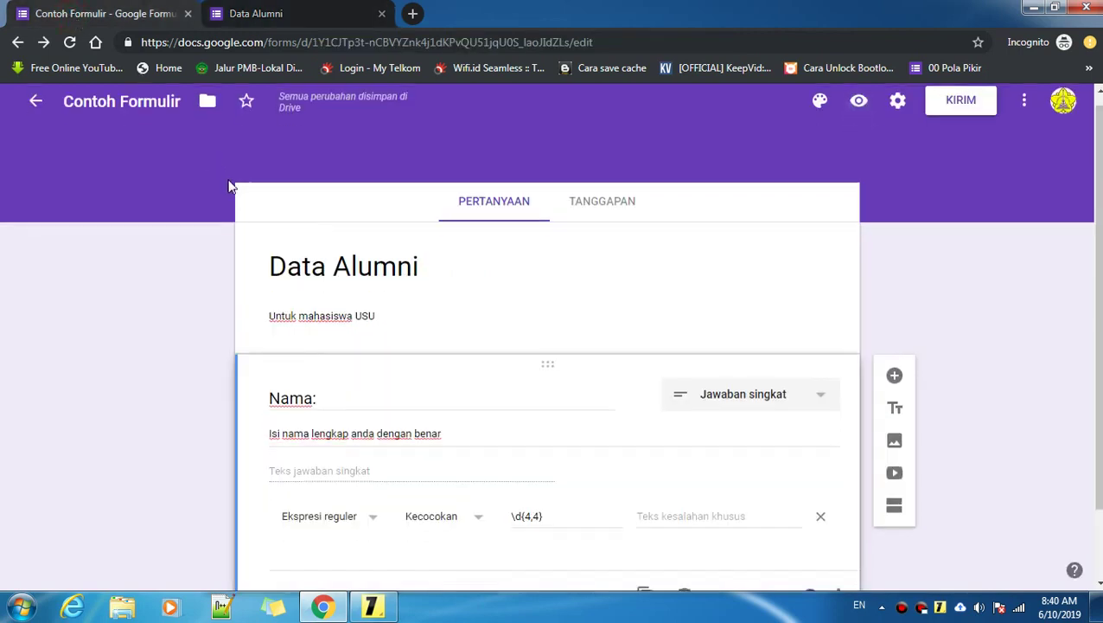
pyautogui.scroll(-1, 250, 207)
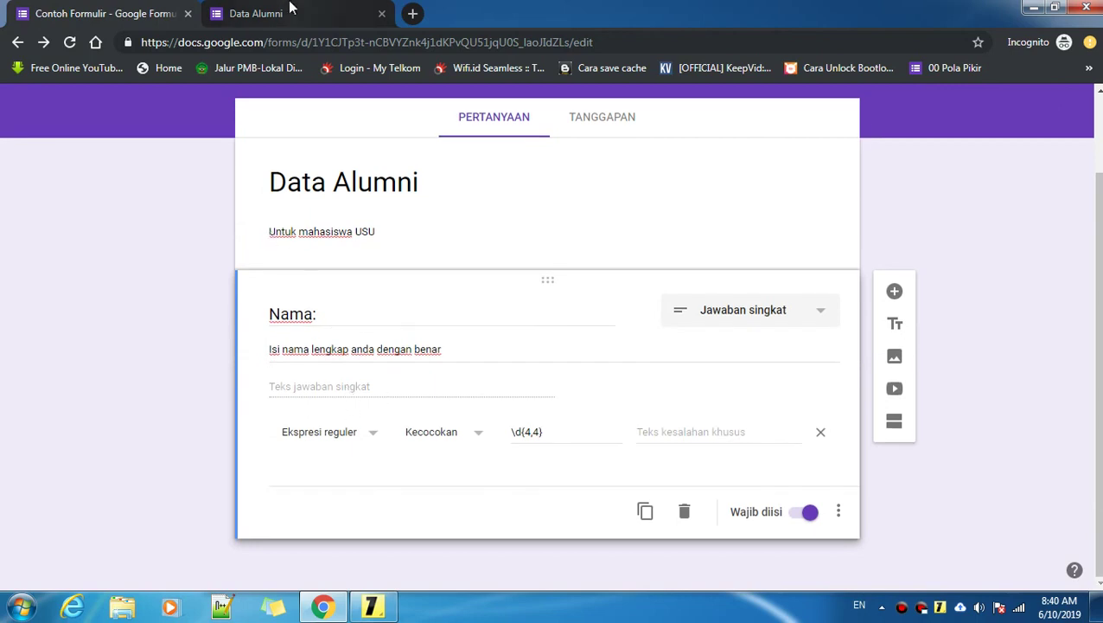
pyautogui.click(260, 13)
pyautogui.press('BackSpace')
pyautogui.press('BackSpace')
pyautogui.press('BackSpace')
pyautogui.press('BackSpace')
pyautogui.press('BackSpace')
pyautogui.press('BackSpace')
pyautogui.press('BackSpace')
pyautogui.press('BackSpace')
pyautogui.press('BackSpace')
pyautogui.press('BackSpace')
pyautogui.press('BackSpace')
pyautogui.press('BackSpace')
pyautogui.press('BackSpace')
pyautogui.press('BackSpace')
pyautogui.press('BackSpace')
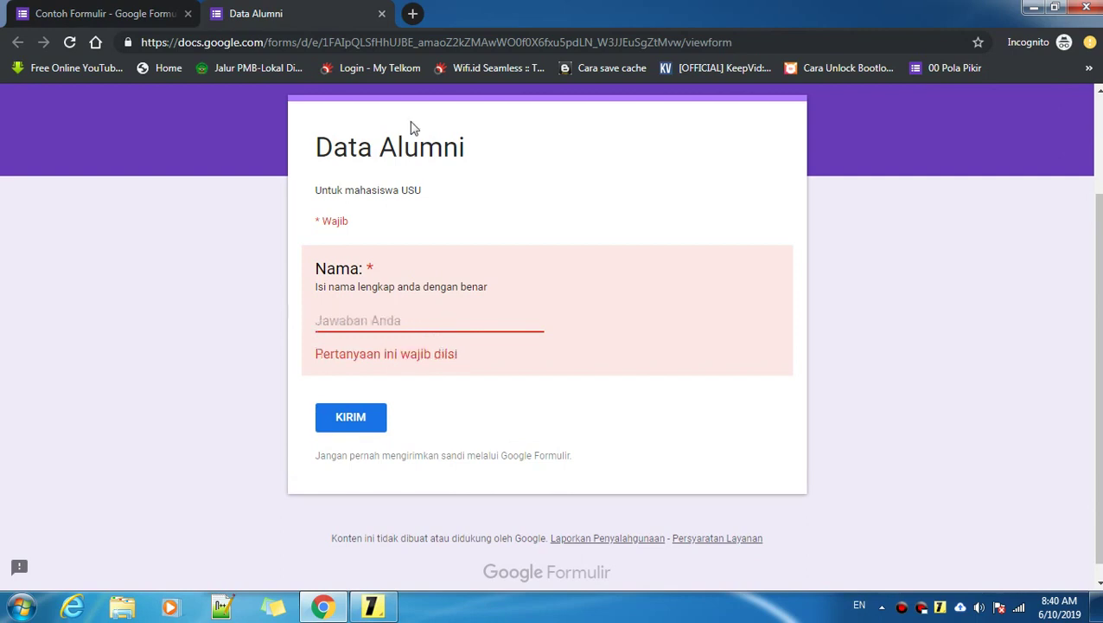
pyautogui.click(109, 11)
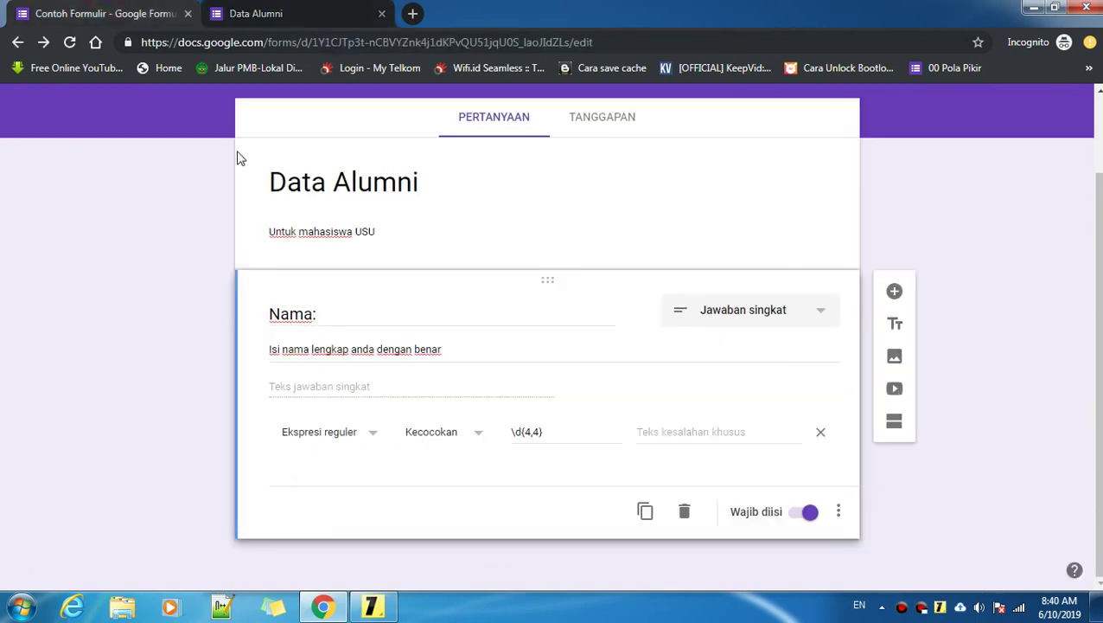
# Step: Select the Nama: question title, then test 1234 in the live form's Nama answer
pyautogui.click(369, 386)
pyautogui.click(325, 313)
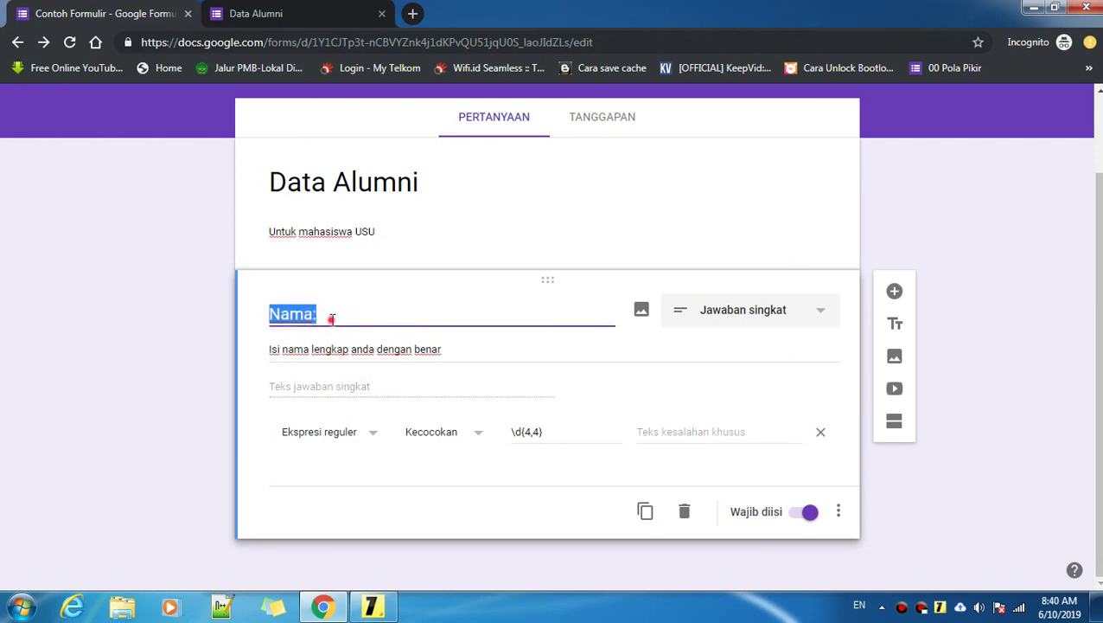
pyautogui.click(332, 317)
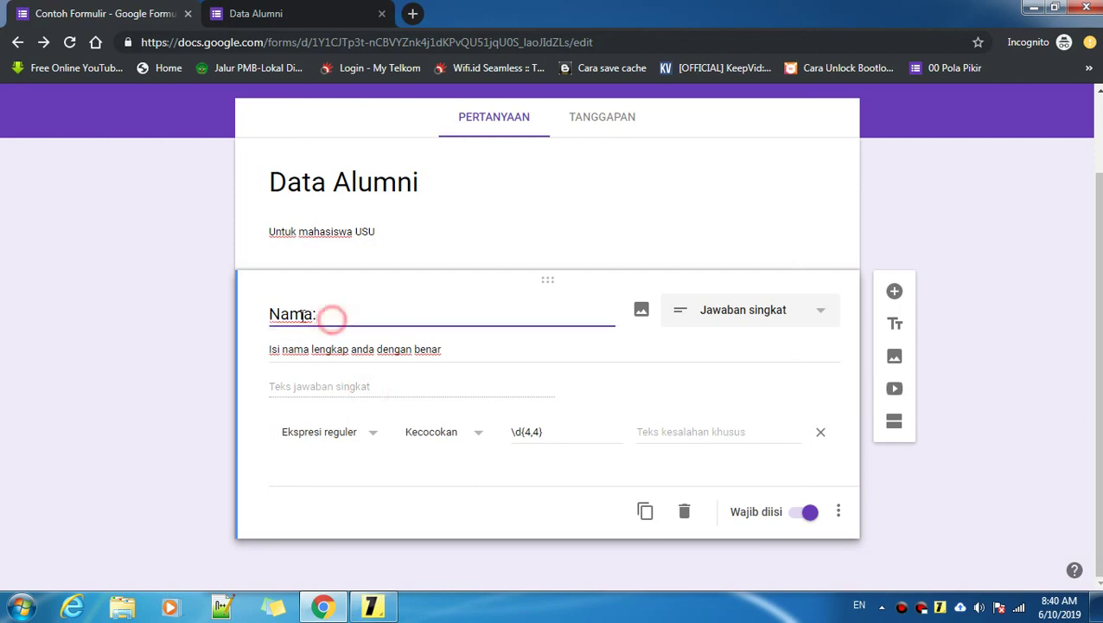
pyautogui.tripleClick(330, 315)
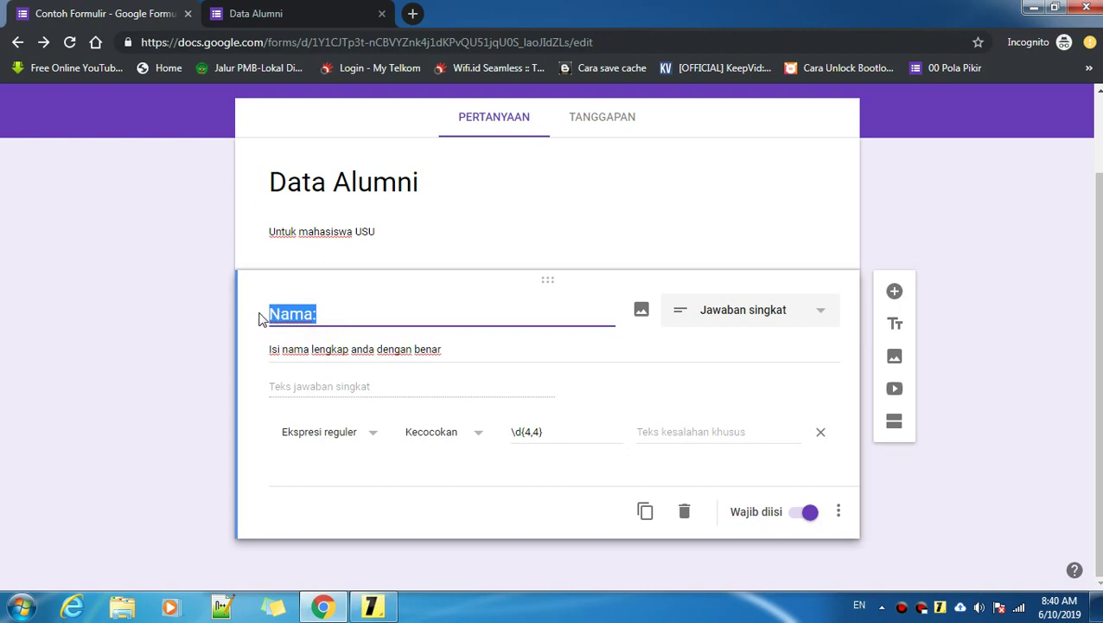
pyautogui.click(328, 314)
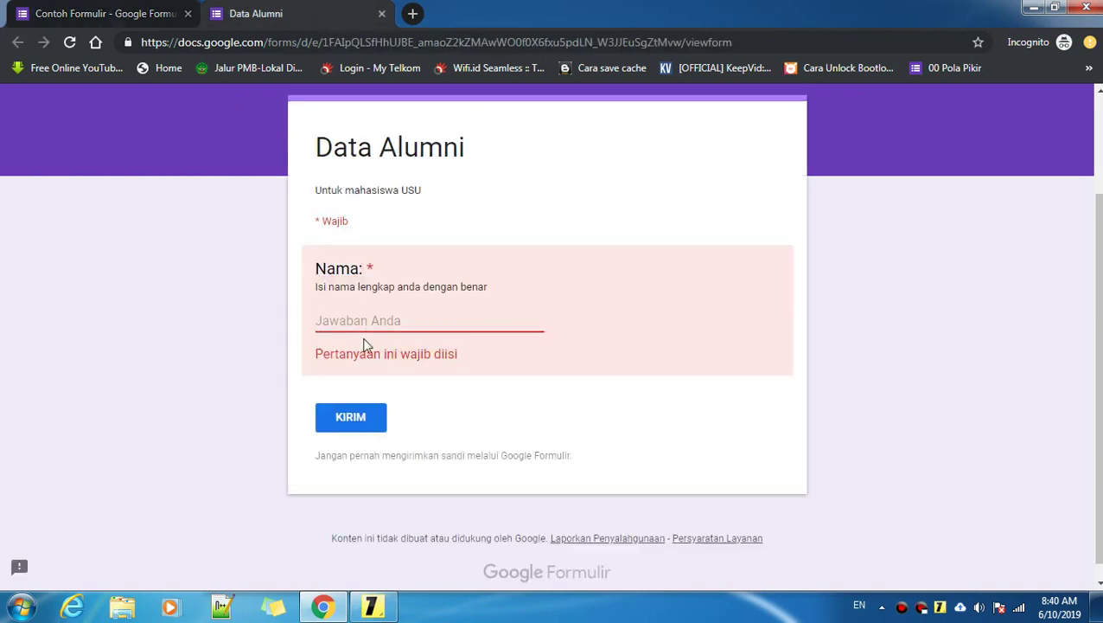
pyautogui.click(370, 321)
pyautogui.write('1234')
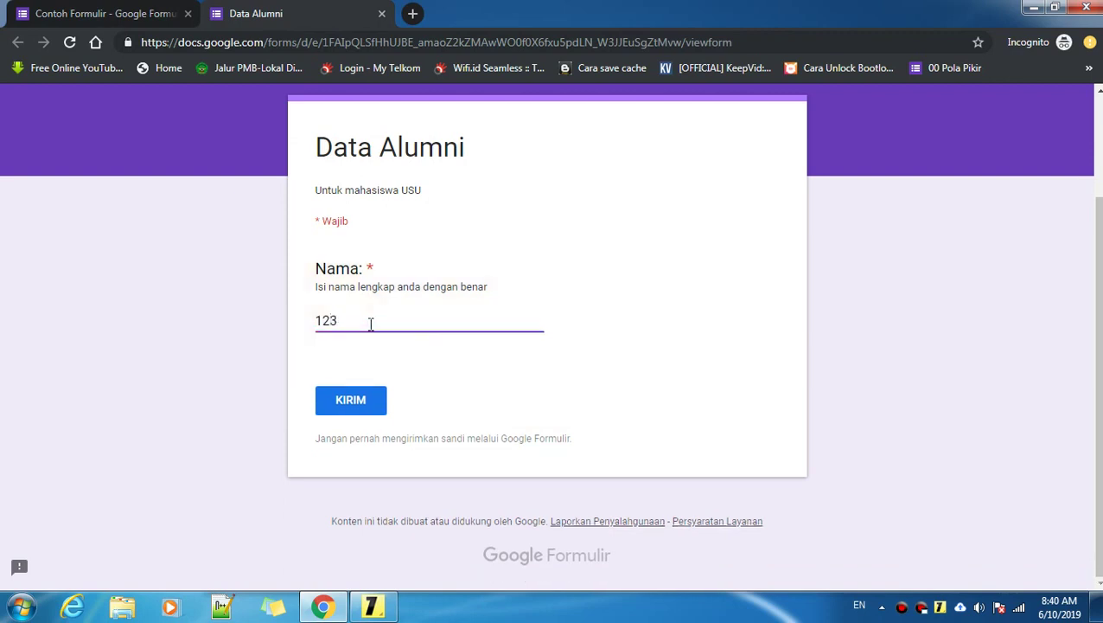
pyautogui.press('BackSpace')
pyautogui.press('BackSpace')
pyautogui.press('BackSpace')
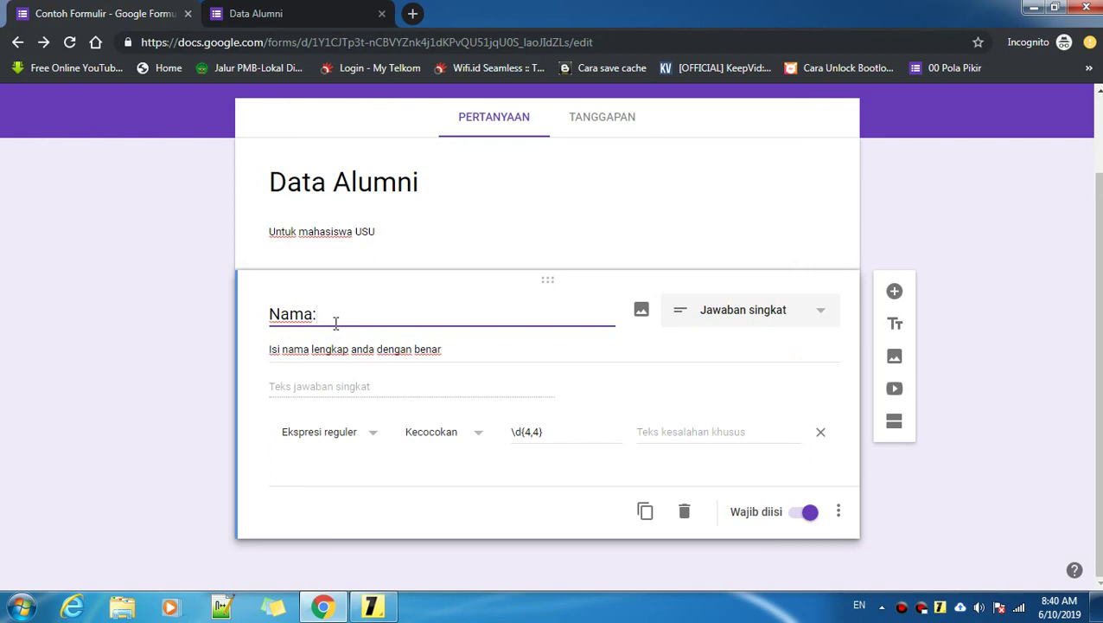
# Step: Retitle the question 'Tahun:' and reload the live form preview
pyautogui.press('BackSpace')
pyautogui.press('BackSpace')
pyautogui.press('BackSpace')
pyautogui.press('BackSpace')
pyautogui.press('BackSpace')
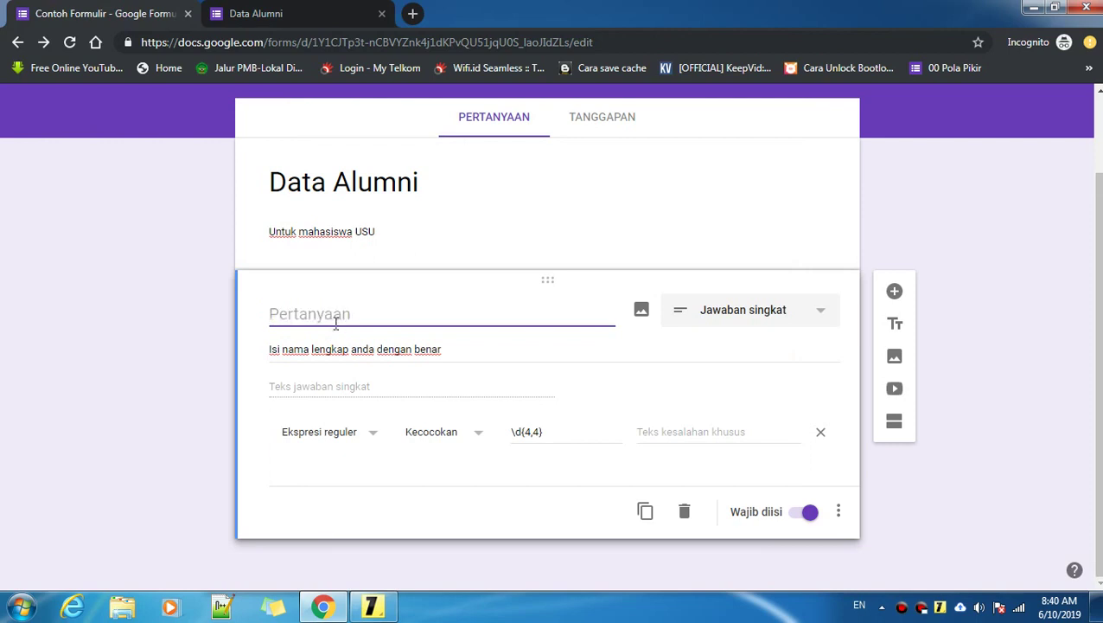
pyautogui.write('Tahun')
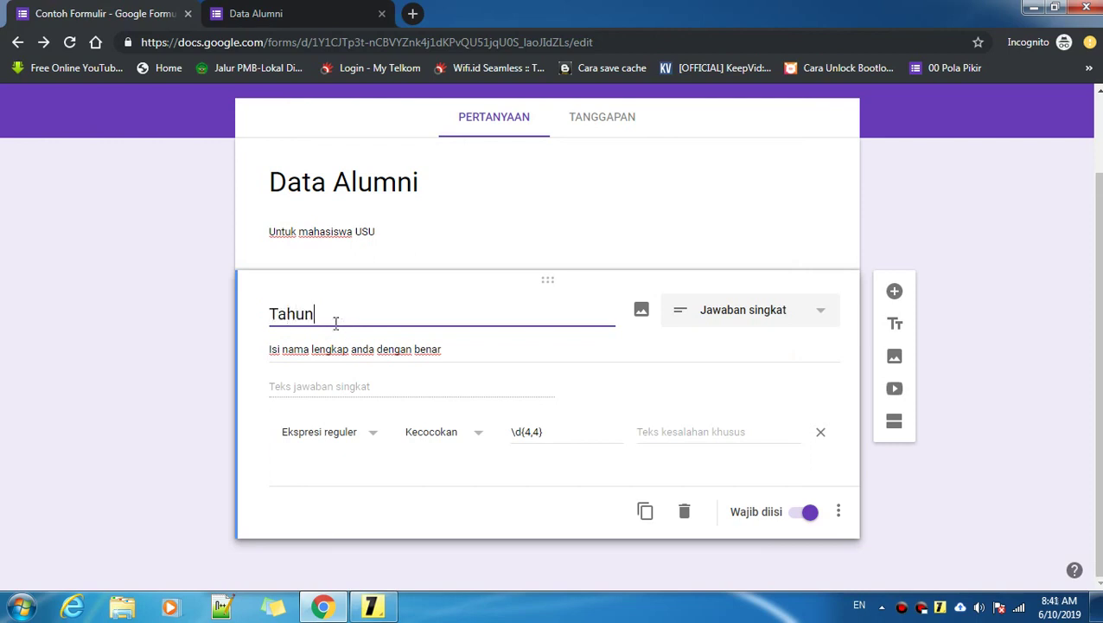
pyautogui.write(':')
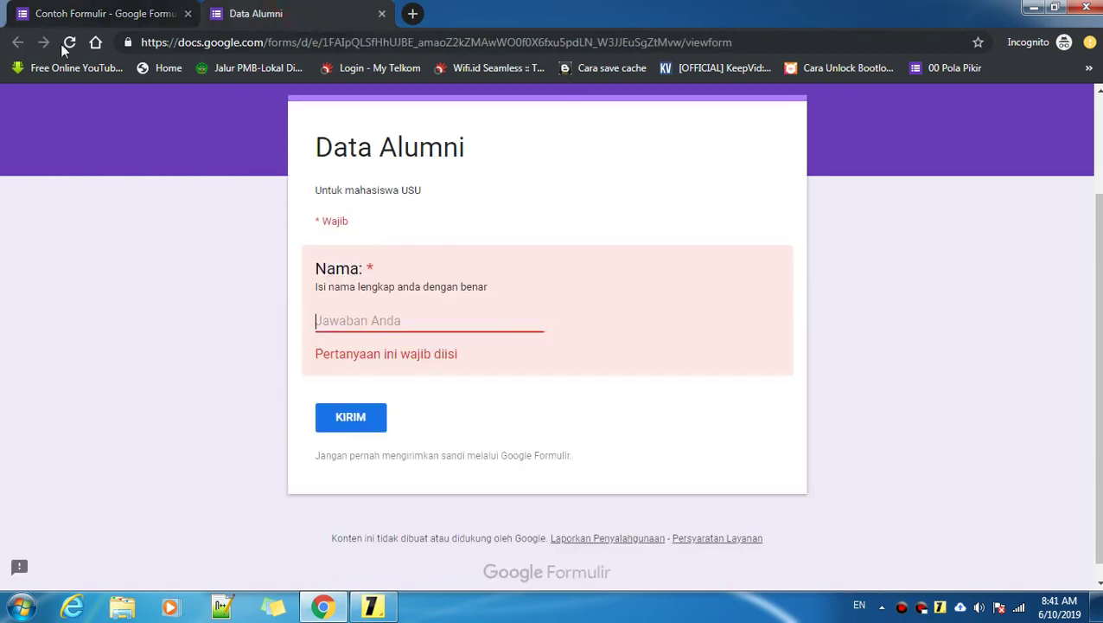
pyautogui.click(68, 43)
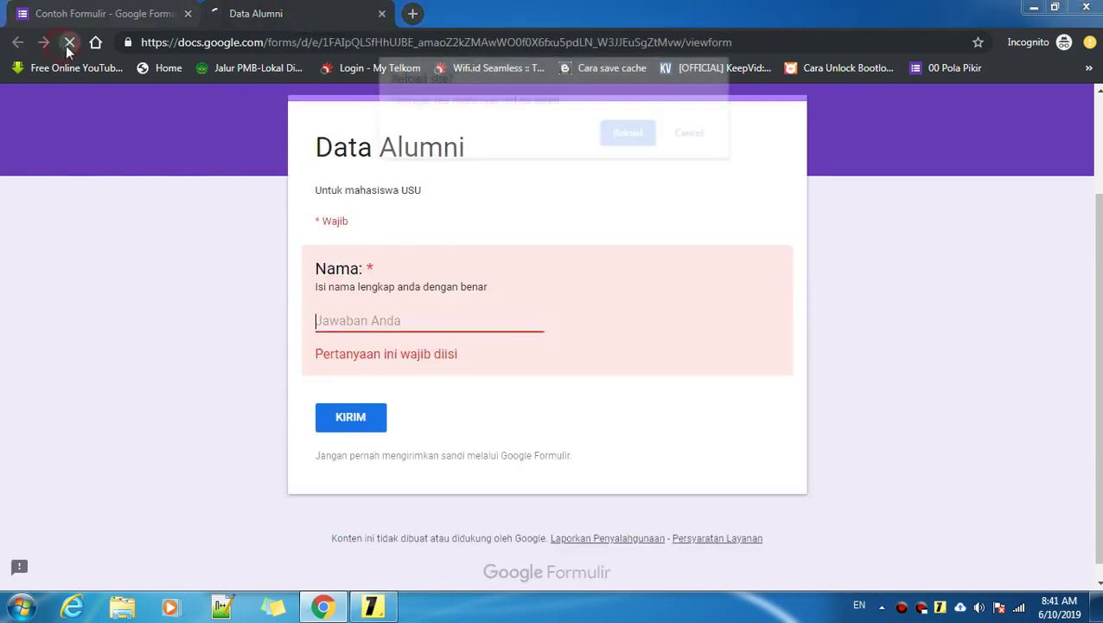
pyautogui.click(635, 134)
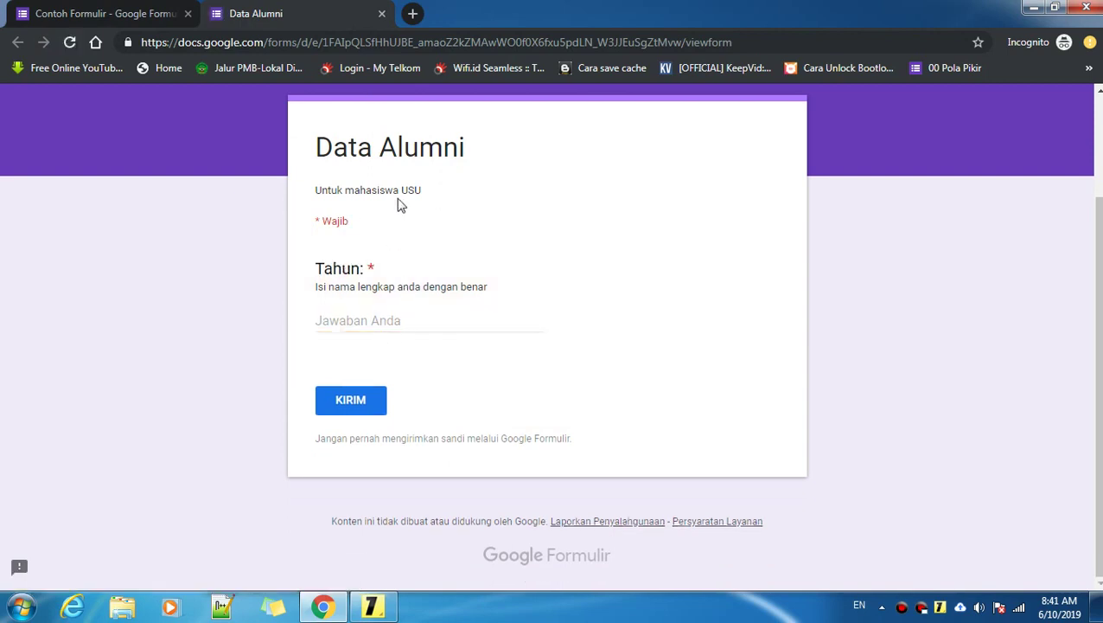
# Step: Enter 20141 as the year and submit, confirming the 'Harus cocok dengan pola' rejection
pyautogui.click(353, 323)
pyautogui.write('2')
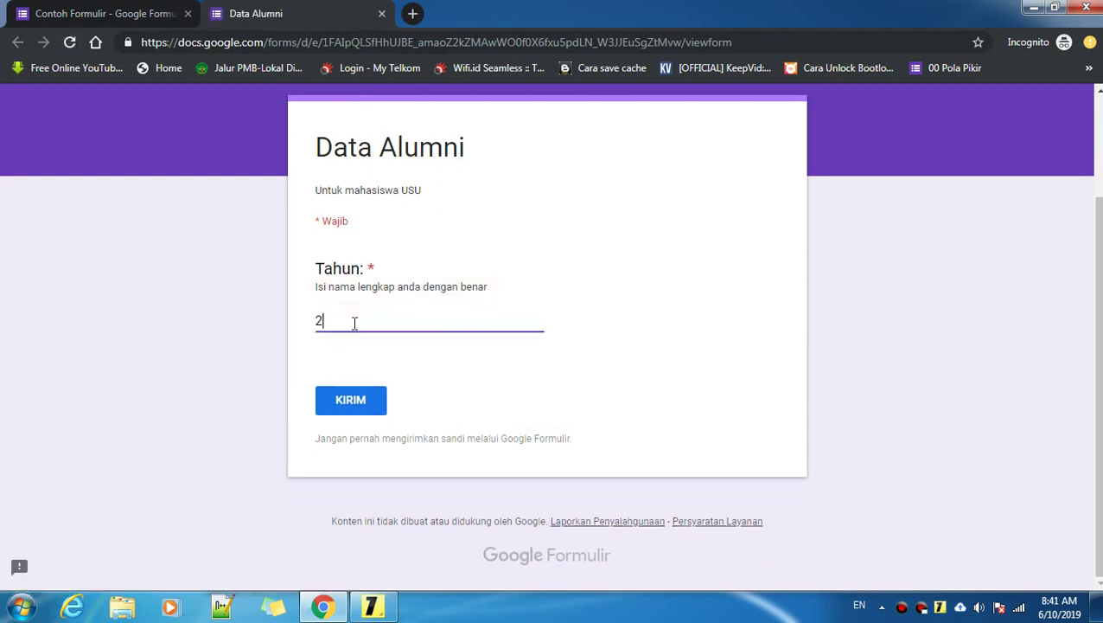
pyautogui.write('015')
pyautogui.press('BackSpace')
pyautogui.write('4')
pyautogui.click(350, 321)
pyautogui.click(349, 320)
pyautogui.click(355, 318)
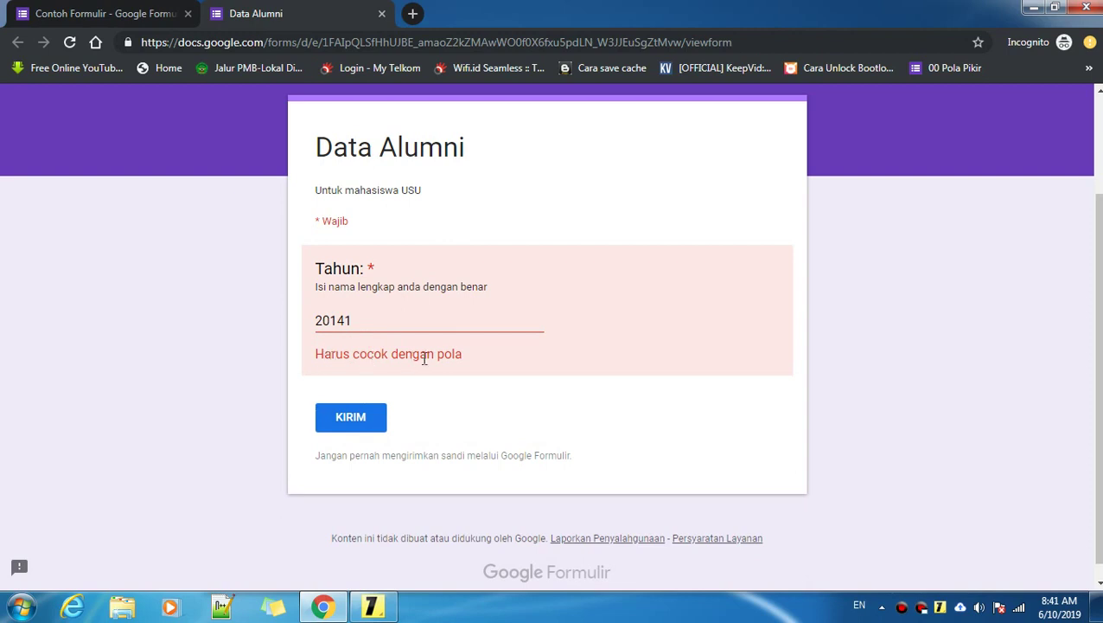
pyautogui.click(108, 11)
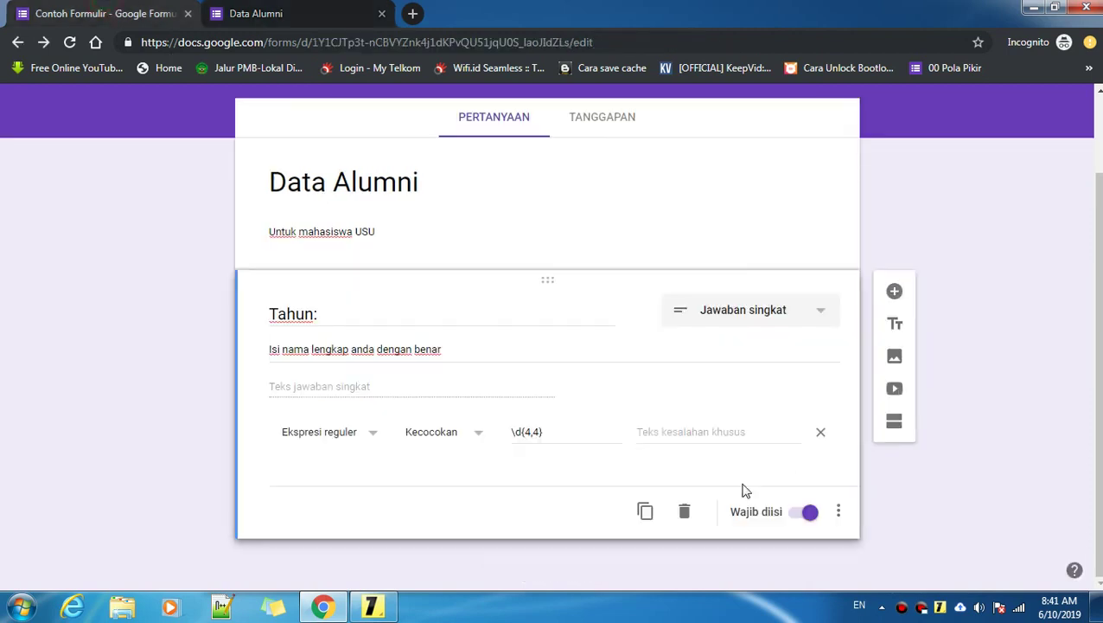
# Step: Enter 'Wajib isi 4 angka' as the custom error text for the Tahun pattern
pyautogui.click(658, 432)
pyautogui.click(557, 435)
pyautogui.click(703, 434)
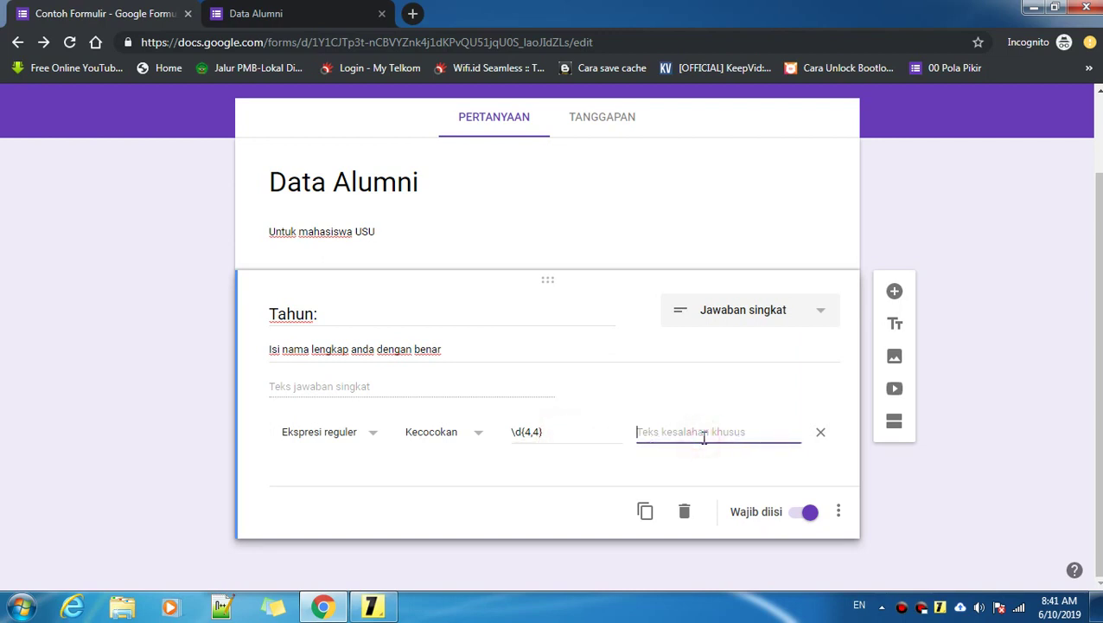
pyautogui.write('Waji')
pyautogui.write('b is')
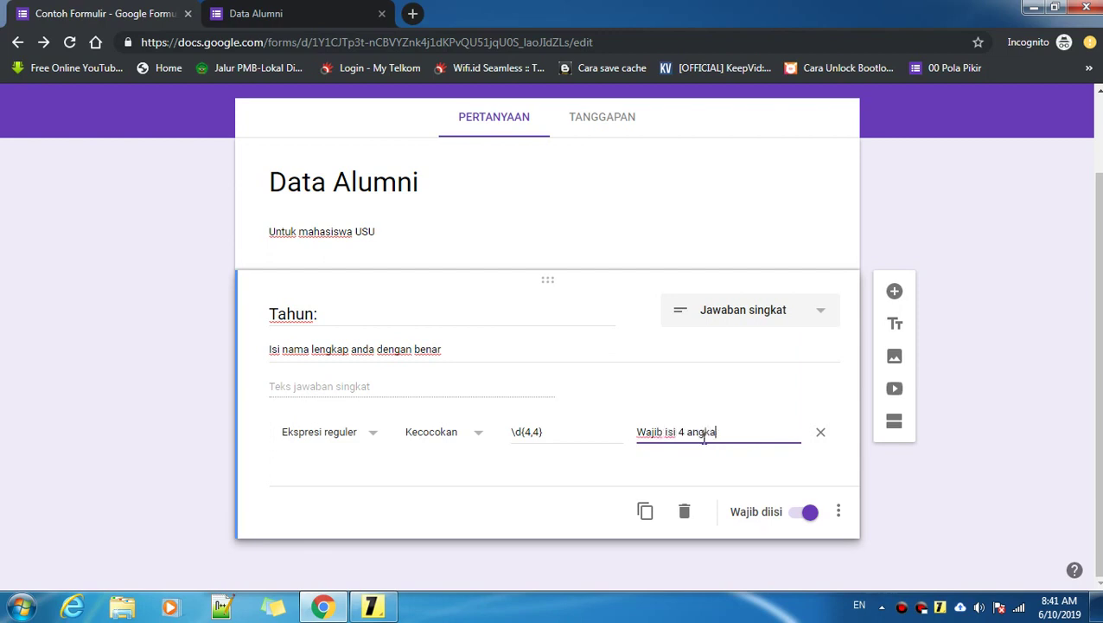
pyautogui.write('i 4 angka')
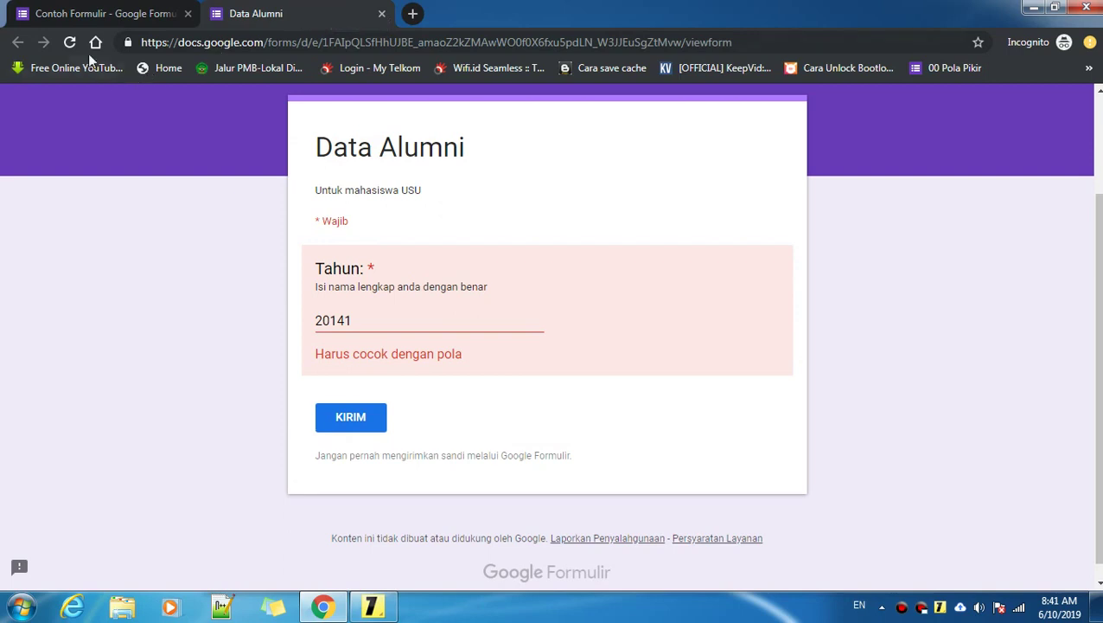
# Step: Reload the live preview and submit a test Tahun value to check the error message
pyautogui.click(70, 42)
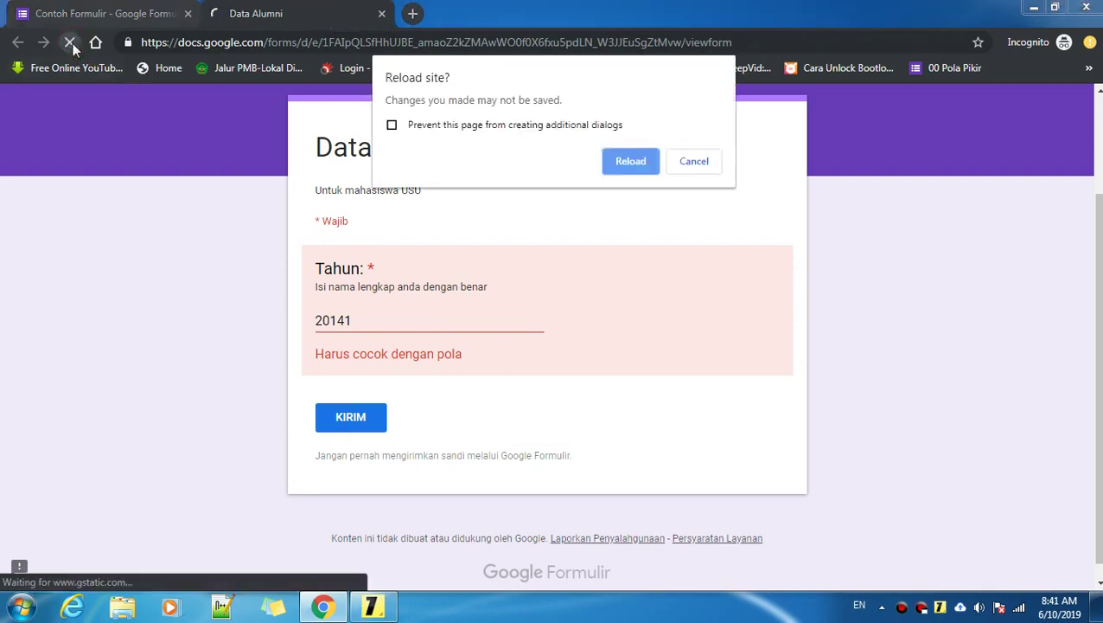
pyautogui.click(649, 159)
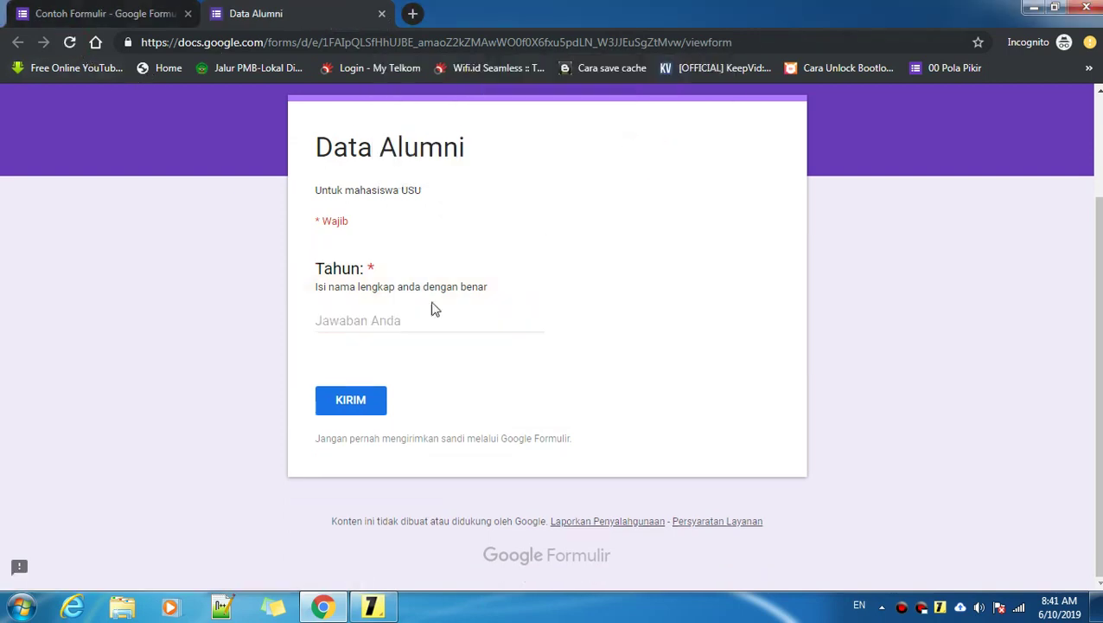
pyautogui.click(387, 320)
pyautogui.write('12344')
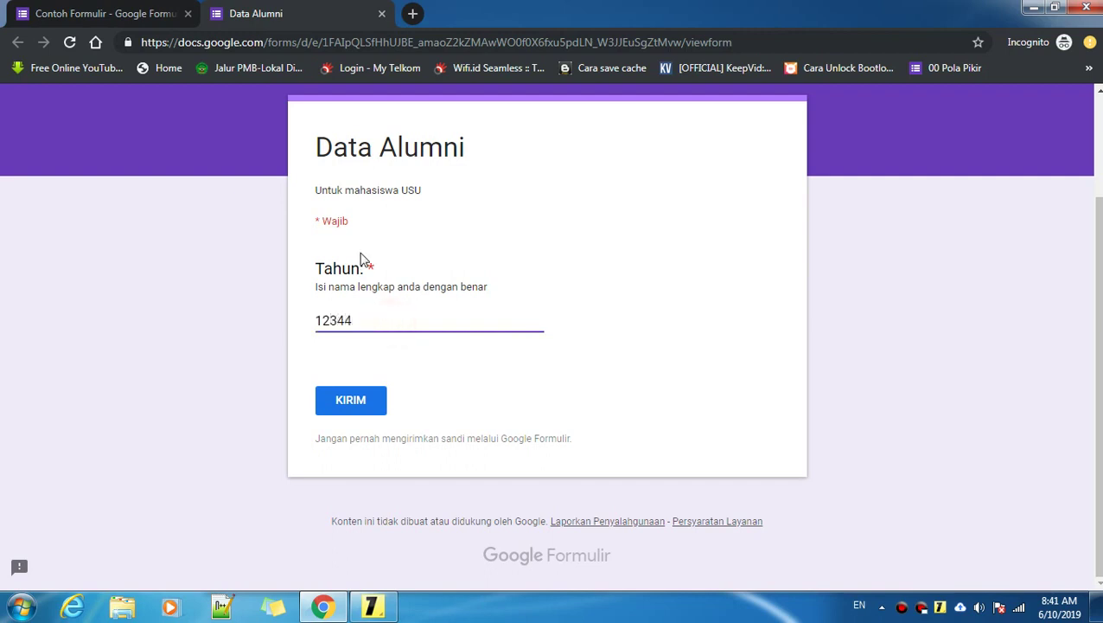
pyautogui.click(363, 396)
pyautogui.click(392, 322)
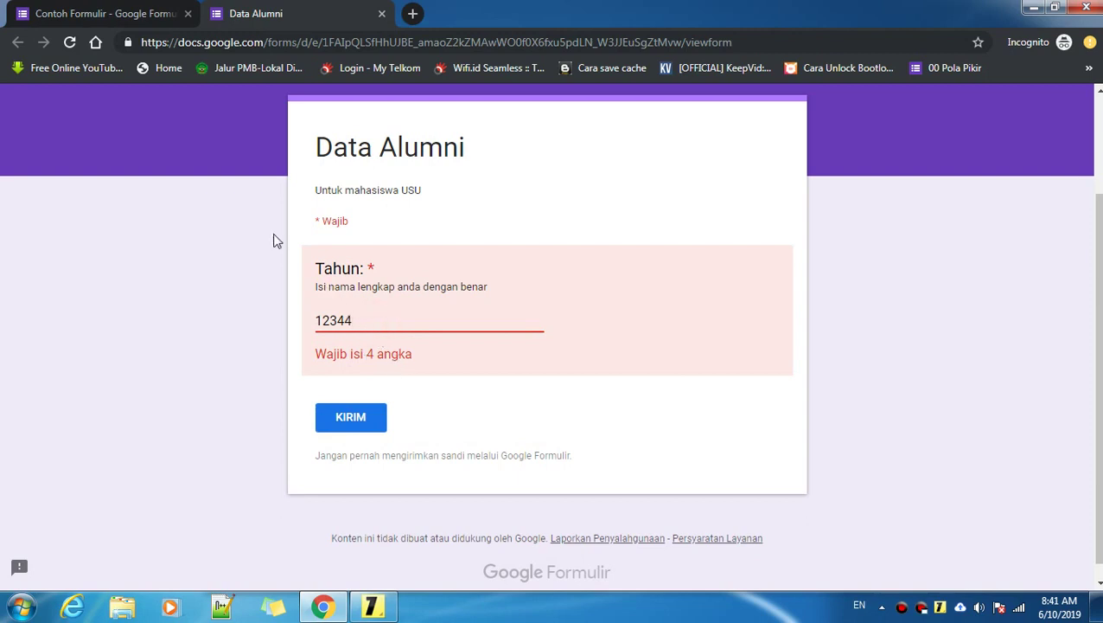
# Step: Back in the editor, review the 'Wajib isi 4 angka' error message text
pyautogui.click(108, 12)
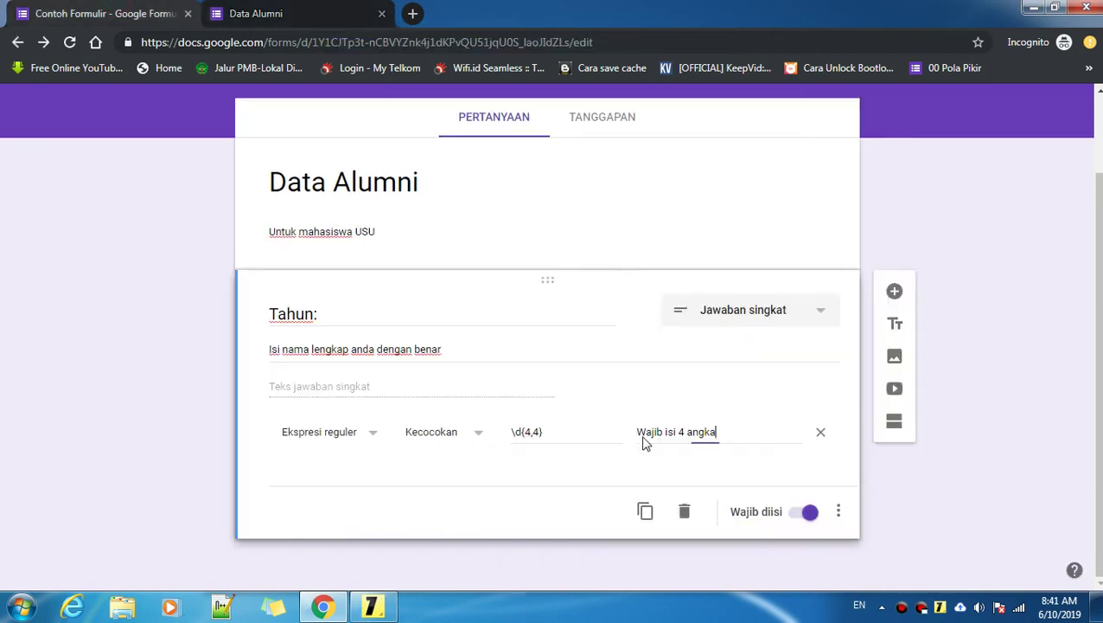
pyautogui.doubleClick(736, 434)
pyautogui.click(749, 432)
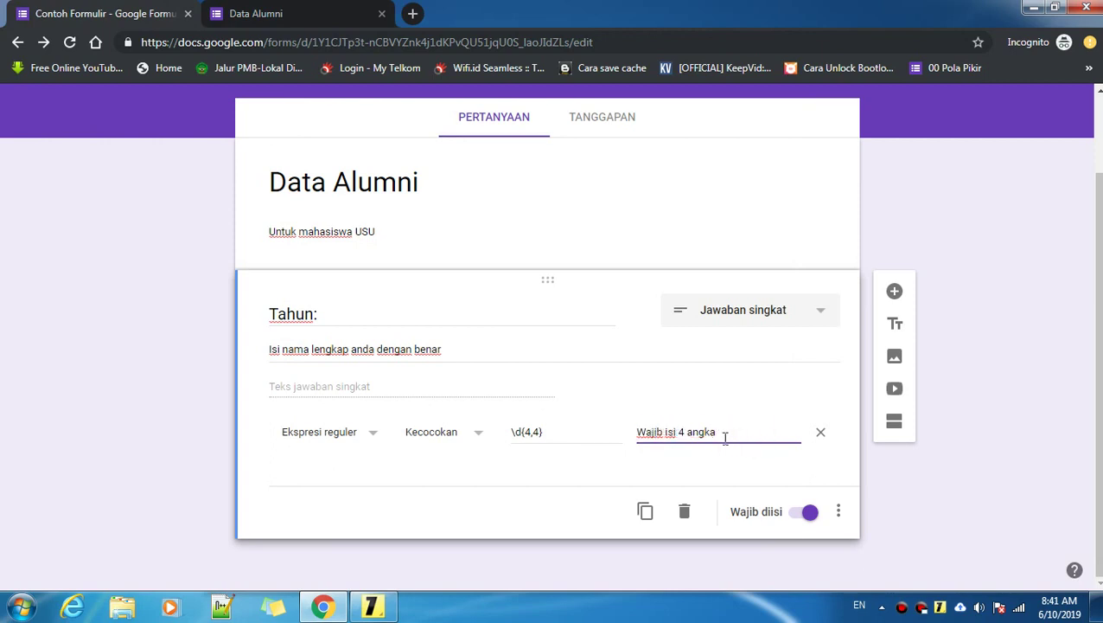
pyautogui.click(727, 437)
pyautogui.moveTo(638, 431); pyautogui.dragTo(732, 434)
pyautogui.click(731, 433)
# Step: Add a question titled 'Nama' below Tahun: and set its type to Paragraf
pyautogui.click(894, 291)
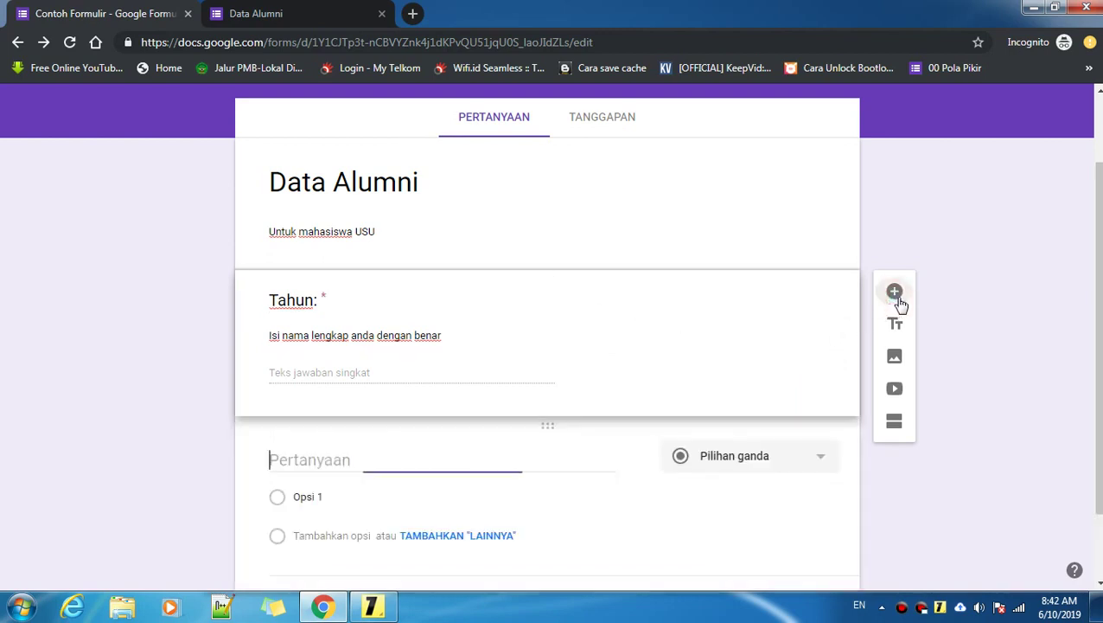
pyautogui.click(344, 456)
pyautogui.write('Nama')
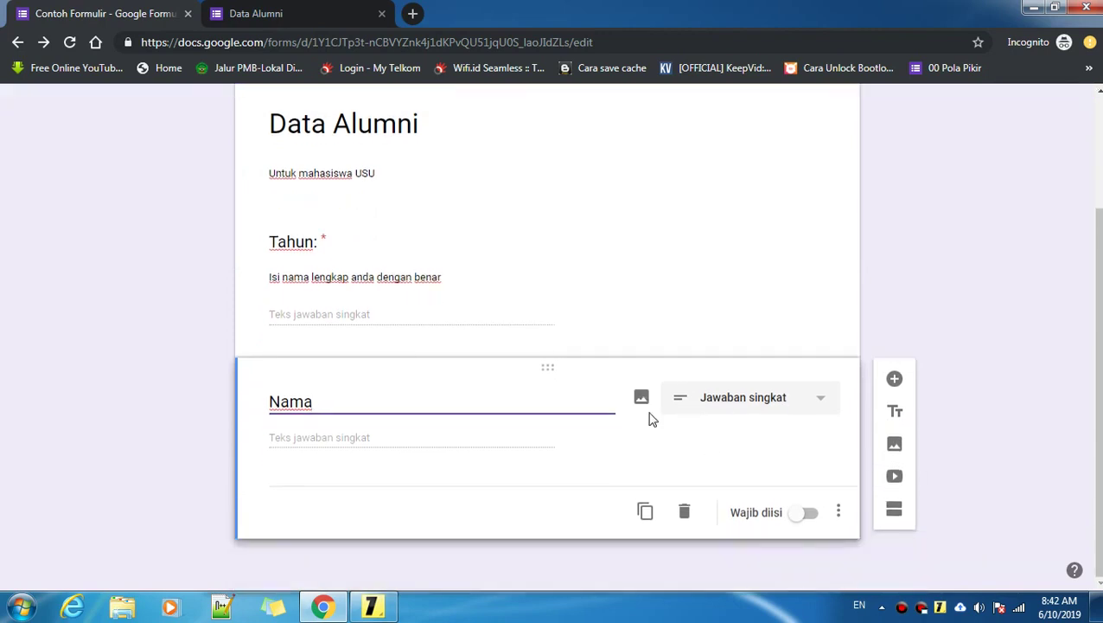
pyautogui.click(727, 412)
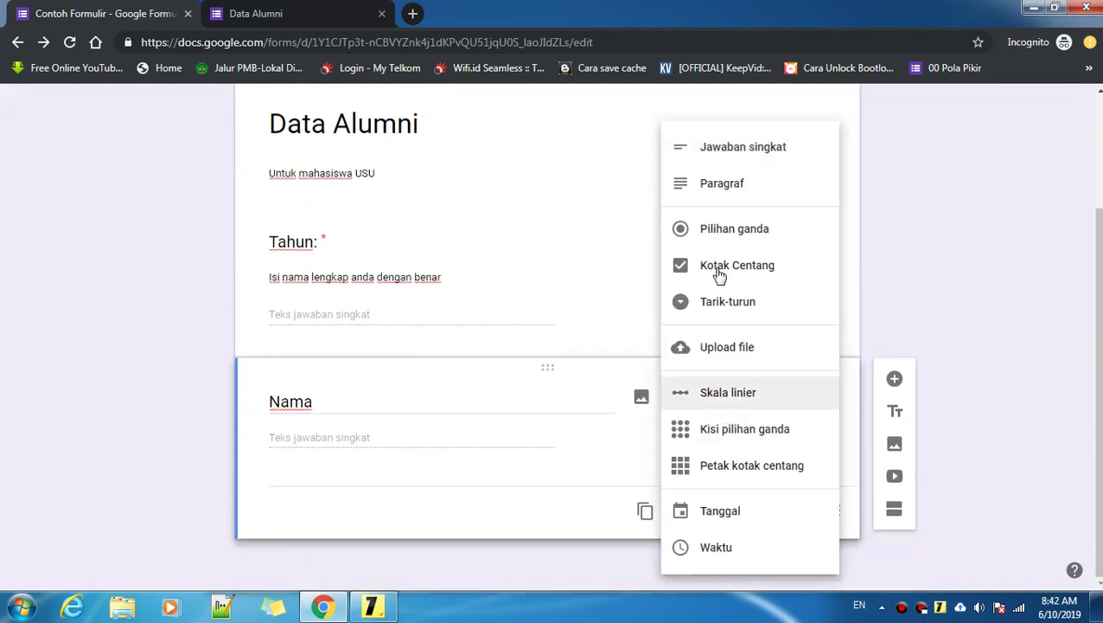
pyautogui.click(714, 191)
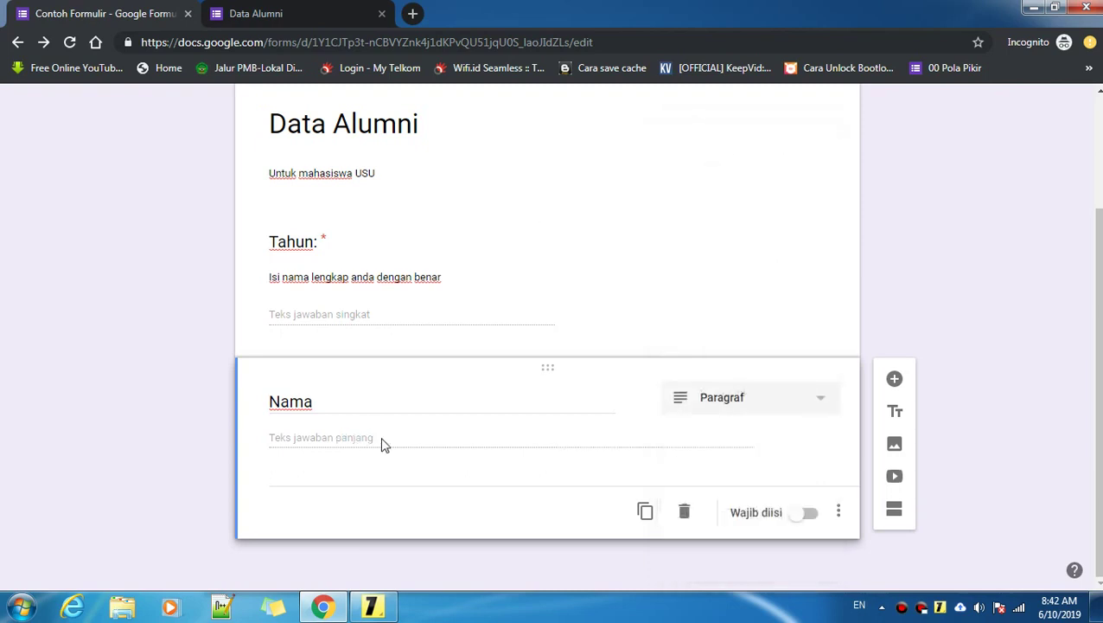
# Step: Enable Deskripsi for Nama and write 'Wajib Isi nama Lengkap anda dengan benar'
pyautogui.click(838, 511)
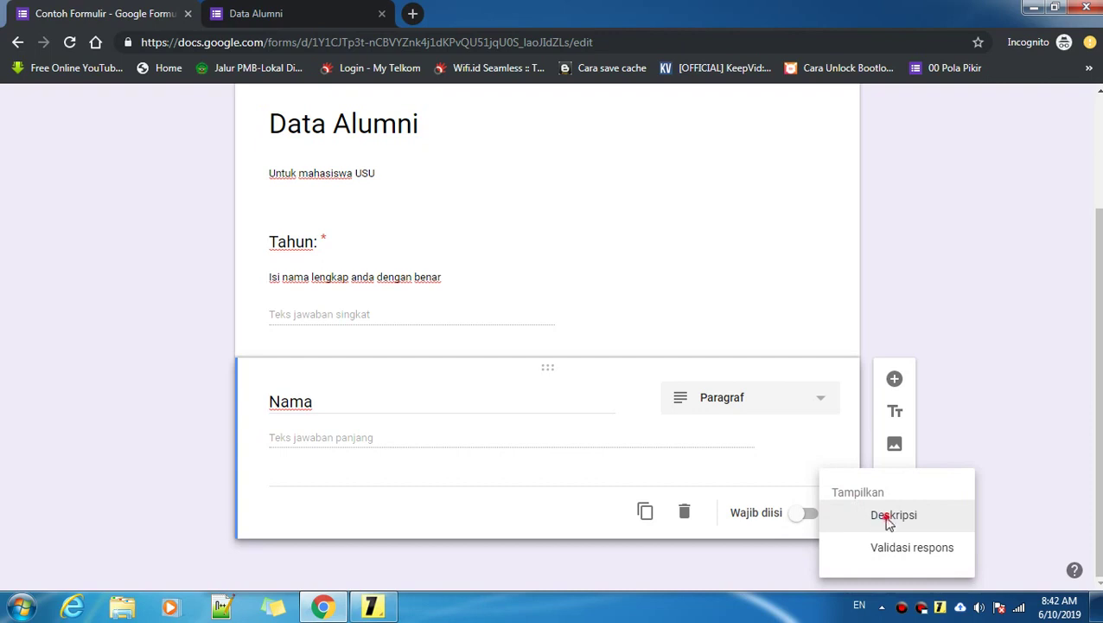
pyautogui.click(883, 518)
pyautogui.click(298, 439)
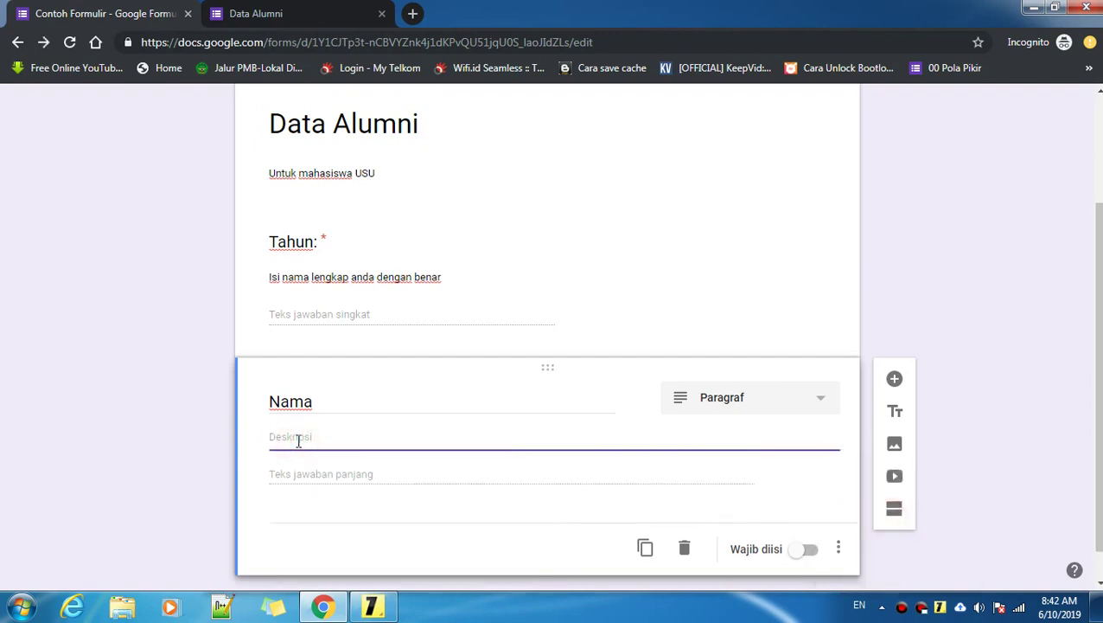
pyautogui.write('w')
pyautogui.write('ama Lengkap')
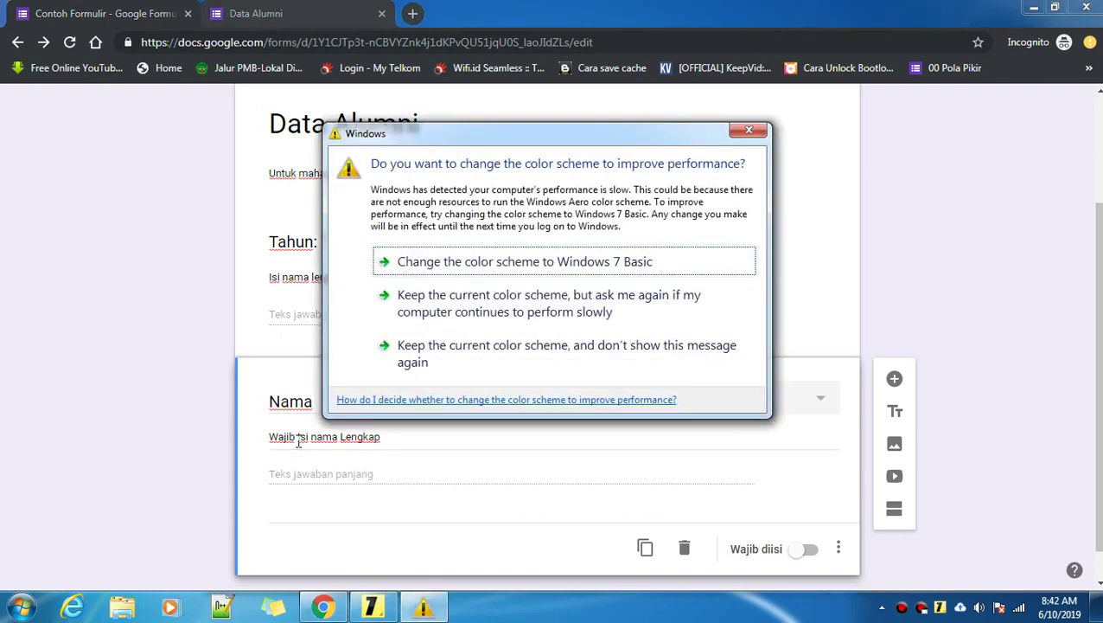
pyautogui.click(426, 445)
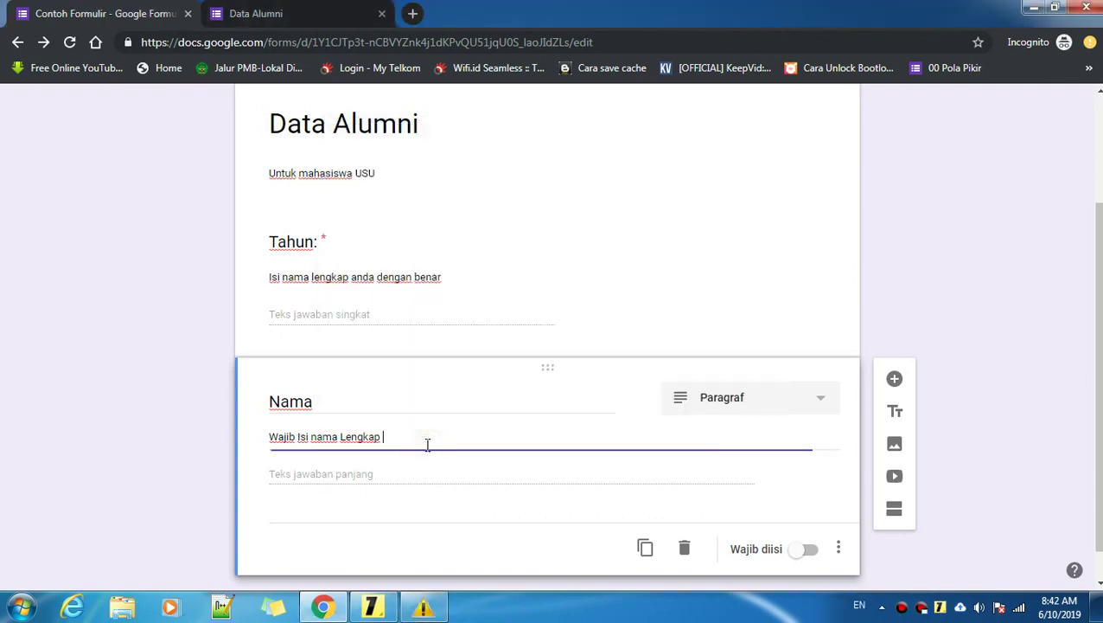
pyautogui.write('anda dengan be')
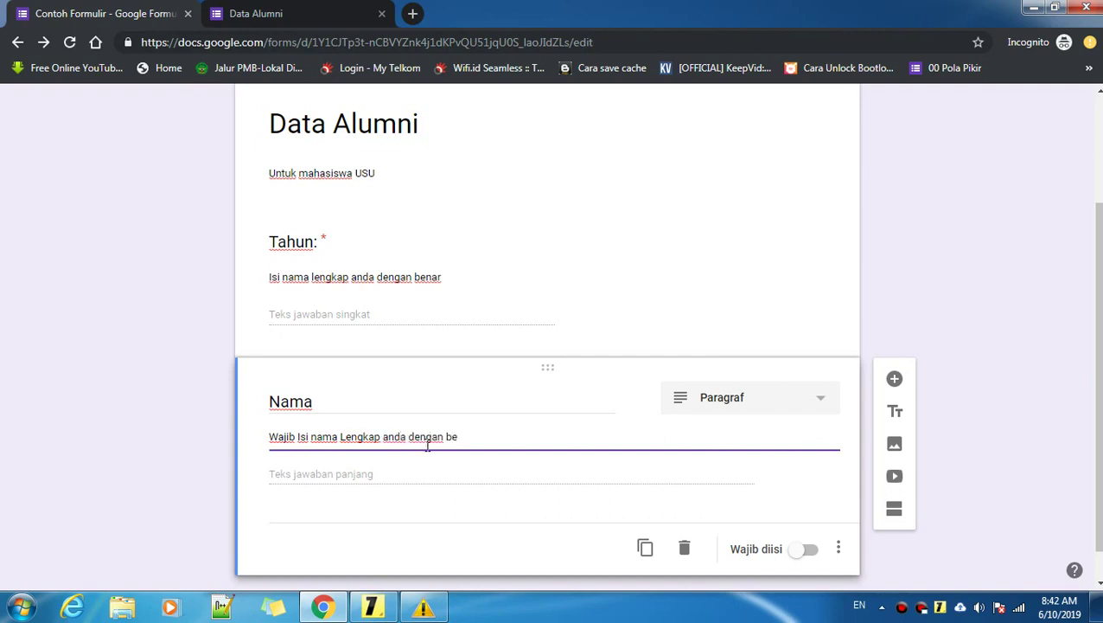
pyautogui.write('nar')
# Step: Replace the old Tahun: description with 'wajib isi 4 angka'
pyautogui.tripleClick(374, 277)
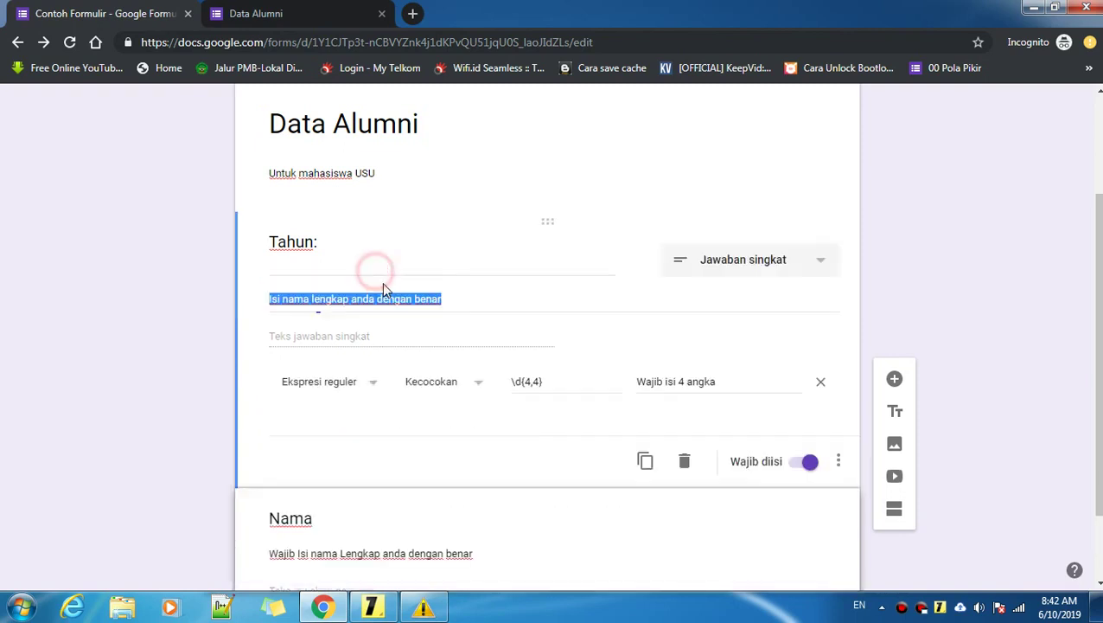
pyautogui.click(449, 301)
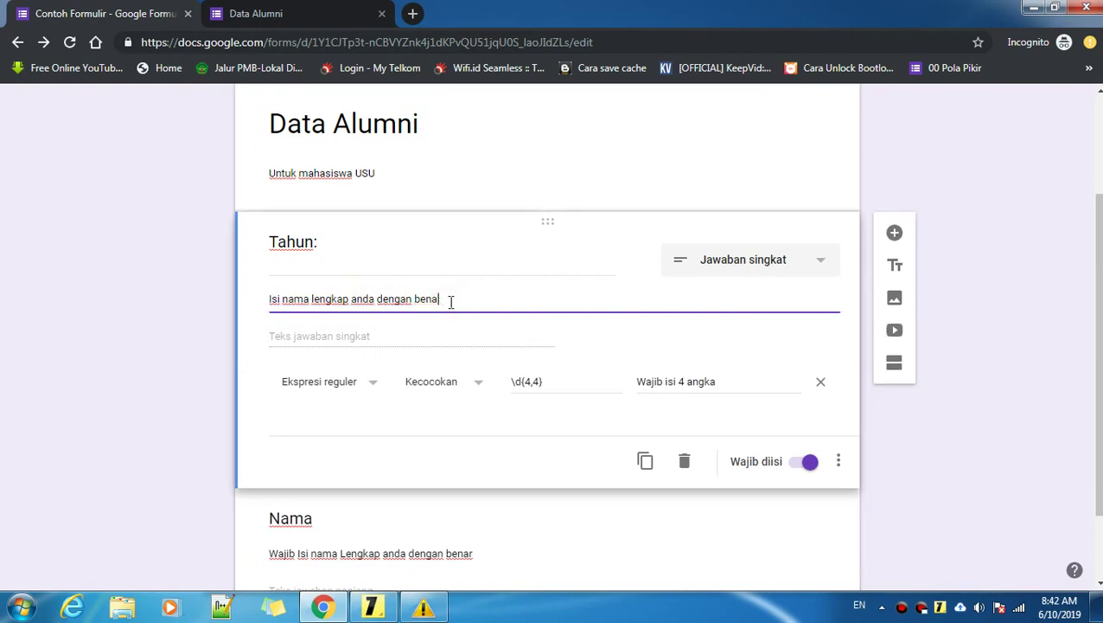
pyautogui.press('BackSpace')
pyautogui.press('BackSpace')
pyautogui.press('BackSpace')
pyautogui.press('BackSpace')
pyautogui.press('BackSpace')
pyautogui.press('BackSpace')
pyautogui.press('BackSpace')
pyautogui.press('BackSpace')
pyautogui.press('BackSpace')
pyautogui.press('BackSpace')
pyautogui.press('BackSpace')
pyautogui.press('BackSpace')
pyautogui.press('BackSpace')
pyautogui.press('BackSpace')
pyautogui.press('BackSpace')
pyautogui.press('BackSpace')
pyautogui.press('BackSpace')
pyautogui.press('BackSpace')
pyautogui.press('BackSpace')
pyautogui.press('BackSpace')
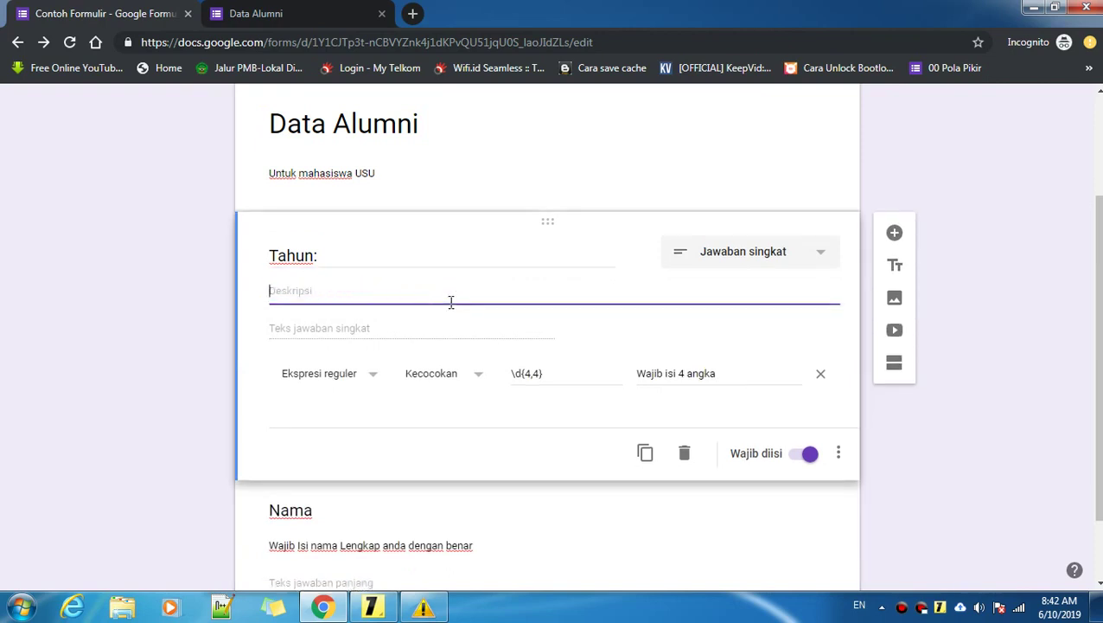
pyautogui.write('wajib isi 4 angka')
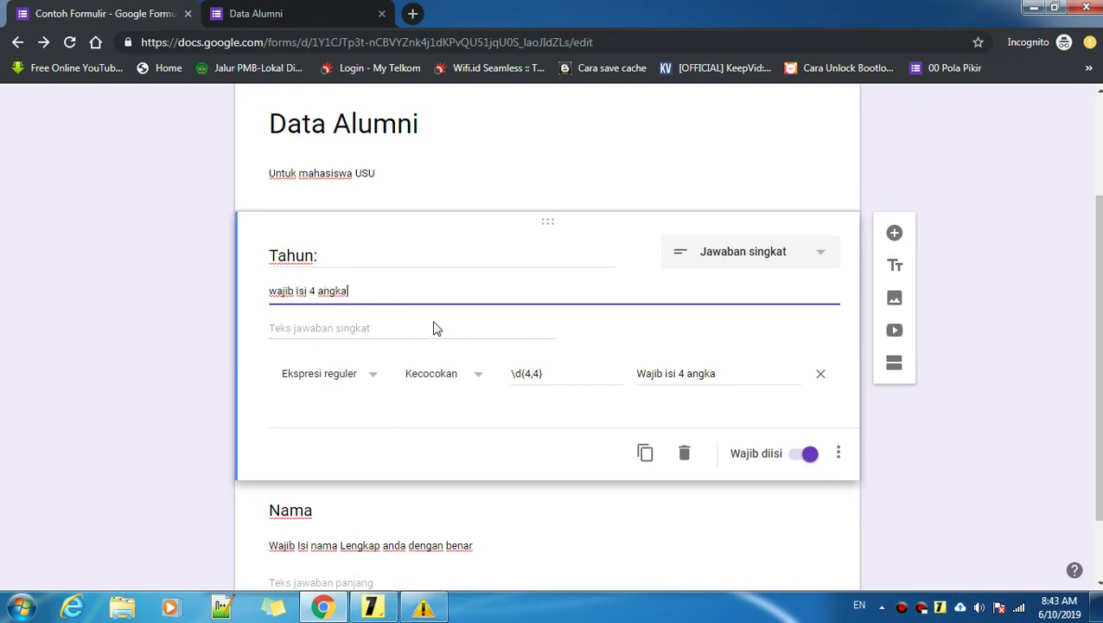
pyautogui.doubleClick(374, 256)
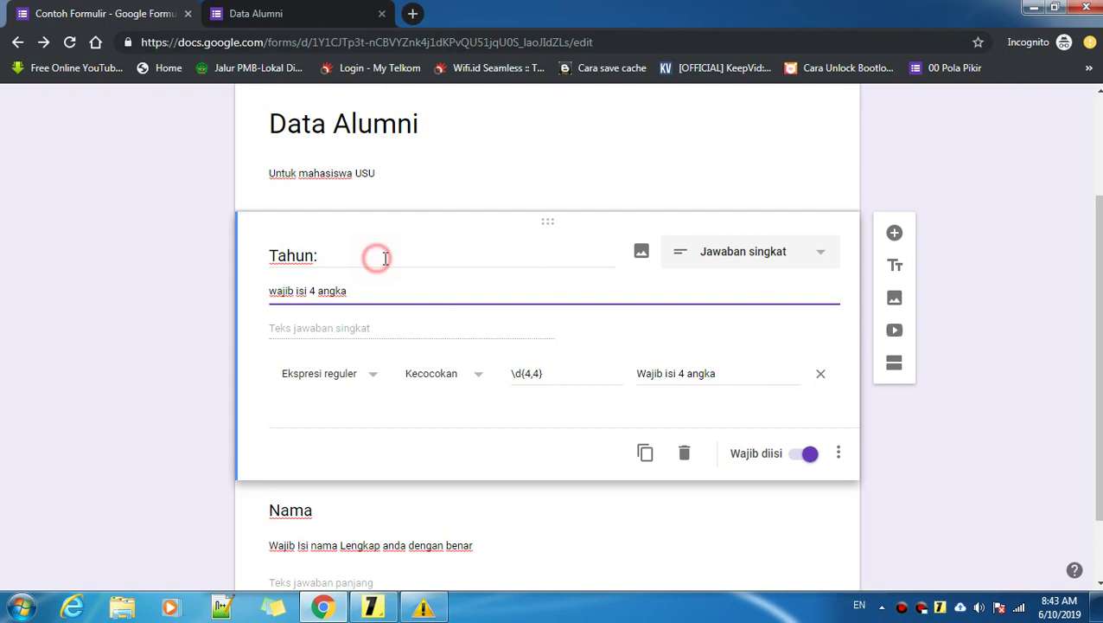
pyautogui.click(1010, 226)
pyautogui.scroll(2, 872, 173)
# Step: Close the old Data Alumni preview, open a fresh Preview, then return to Contoh Formulir
pyautogui.click(276, 14)
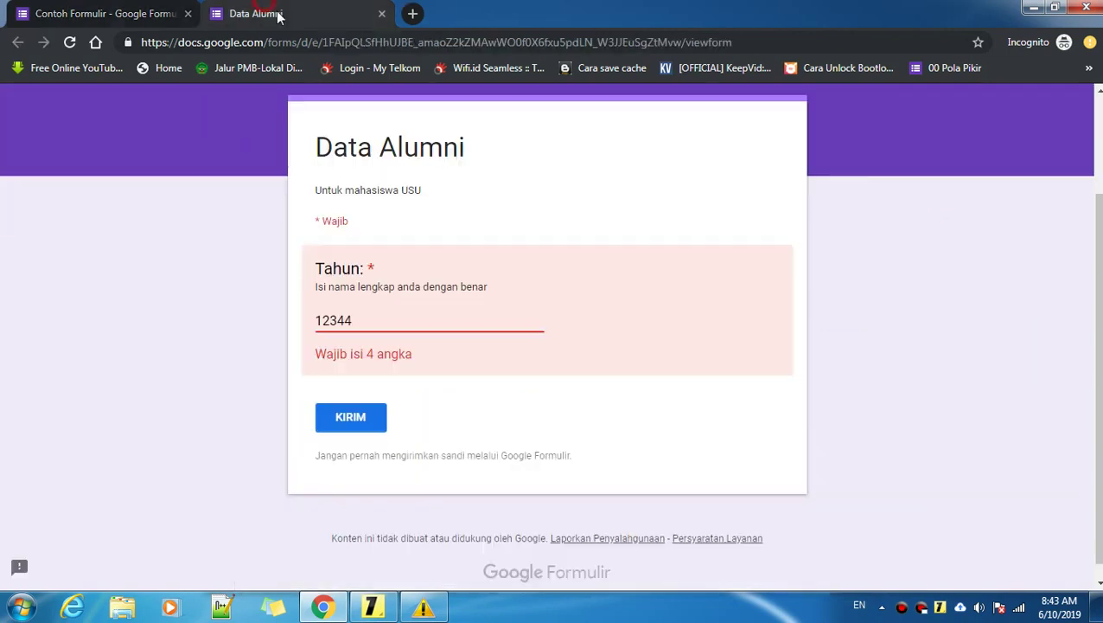
pyautogui.click(381, 14)
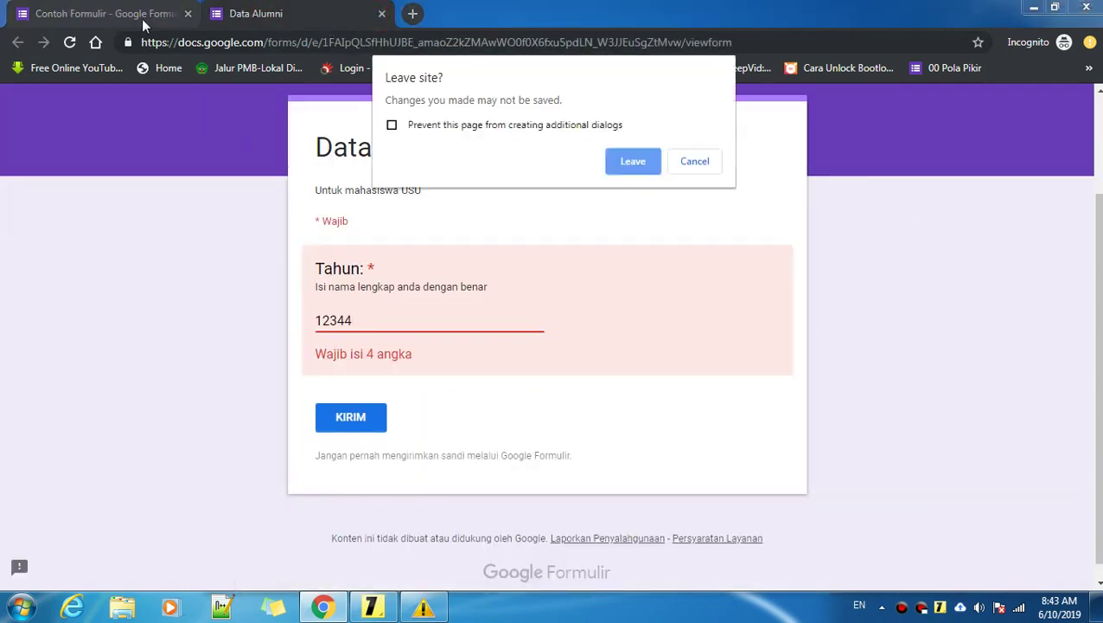
pyautogui.click(642, 172)
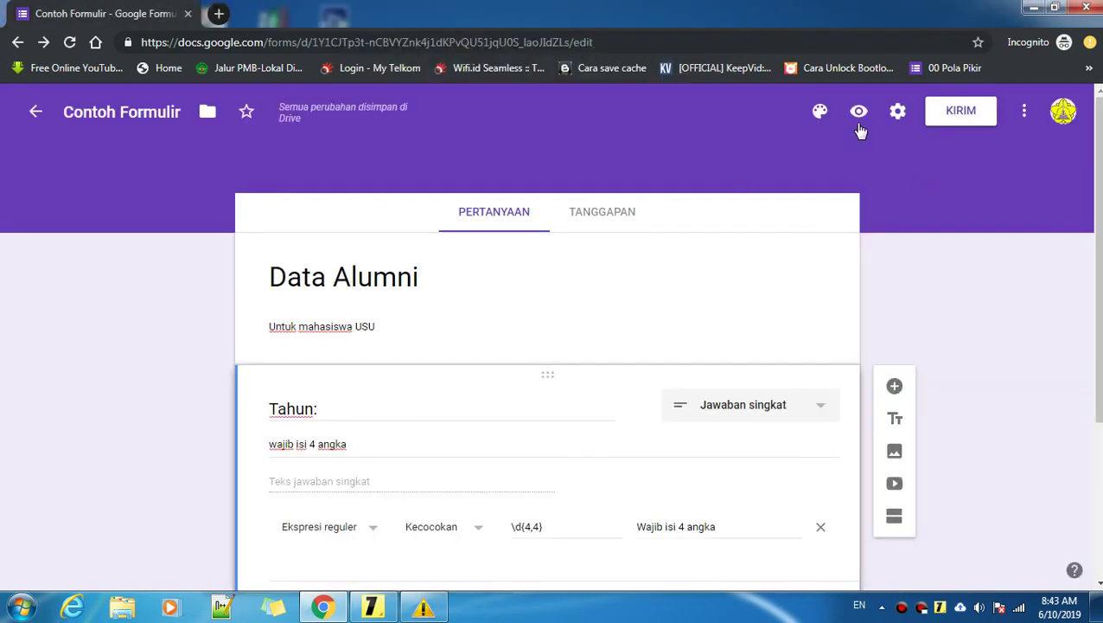
pyautogui.click(860, 114)
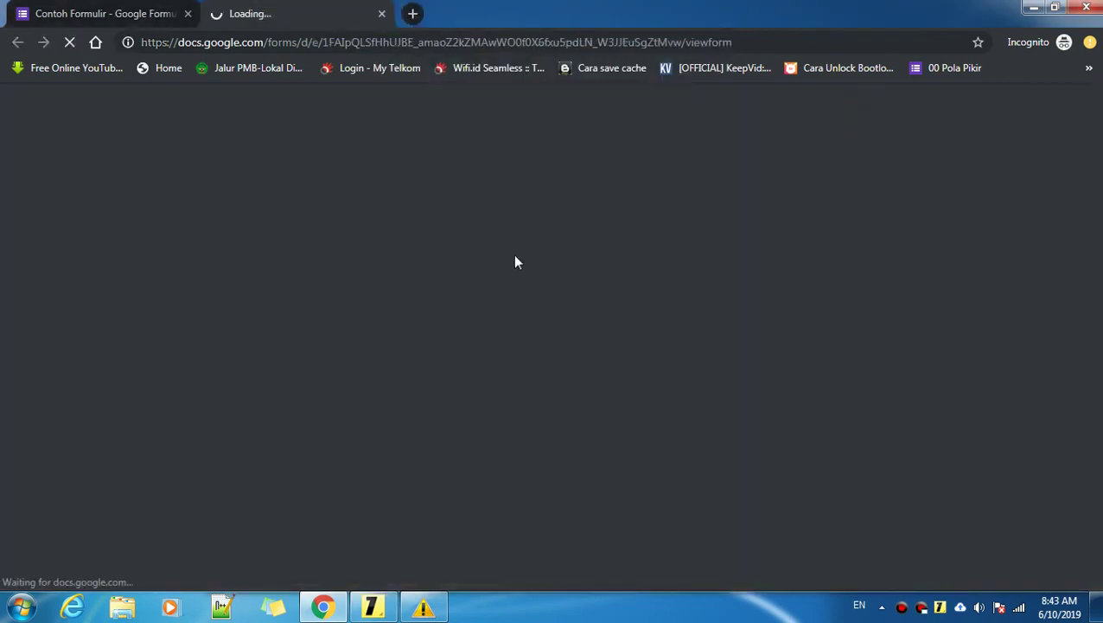
pyautogui.scroll(-2, 388, 347)
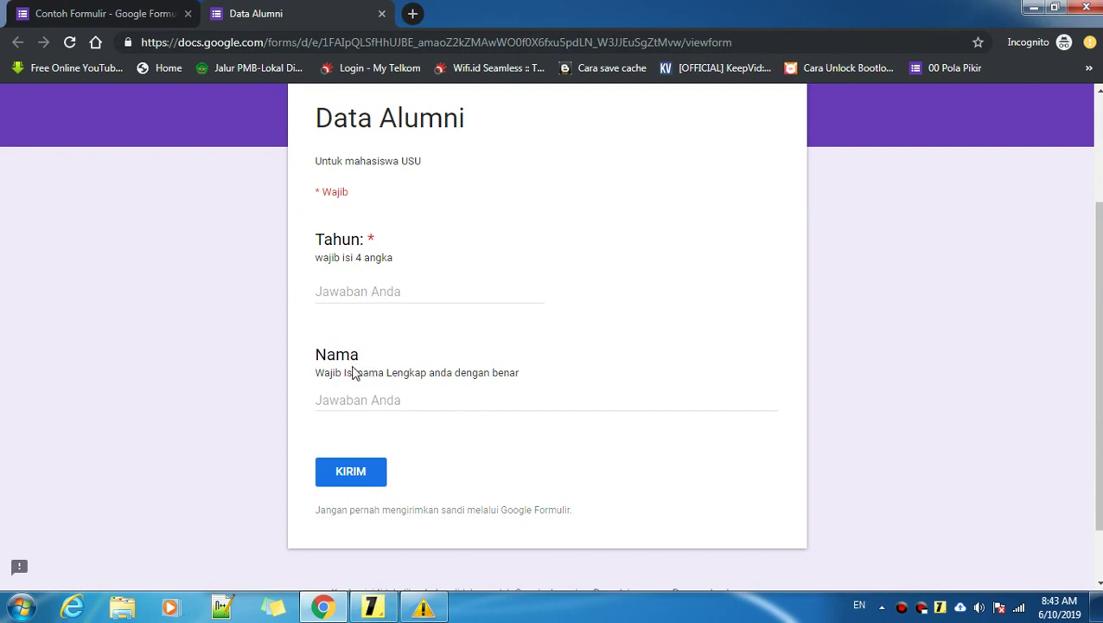
pyautogui.click(130, 11)
pyautogui.scroll(-3, 485, 294)
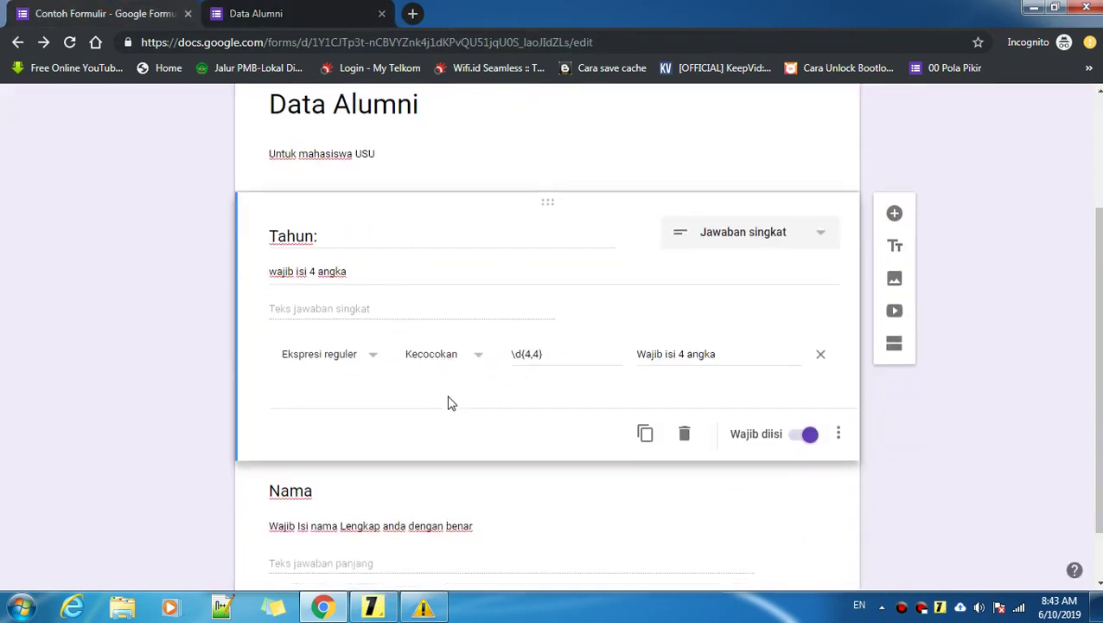
# Step: Drag the Nama card above the Tahun: card, then switch to the Data Alumni preview
pyautogui.click(471, 424)
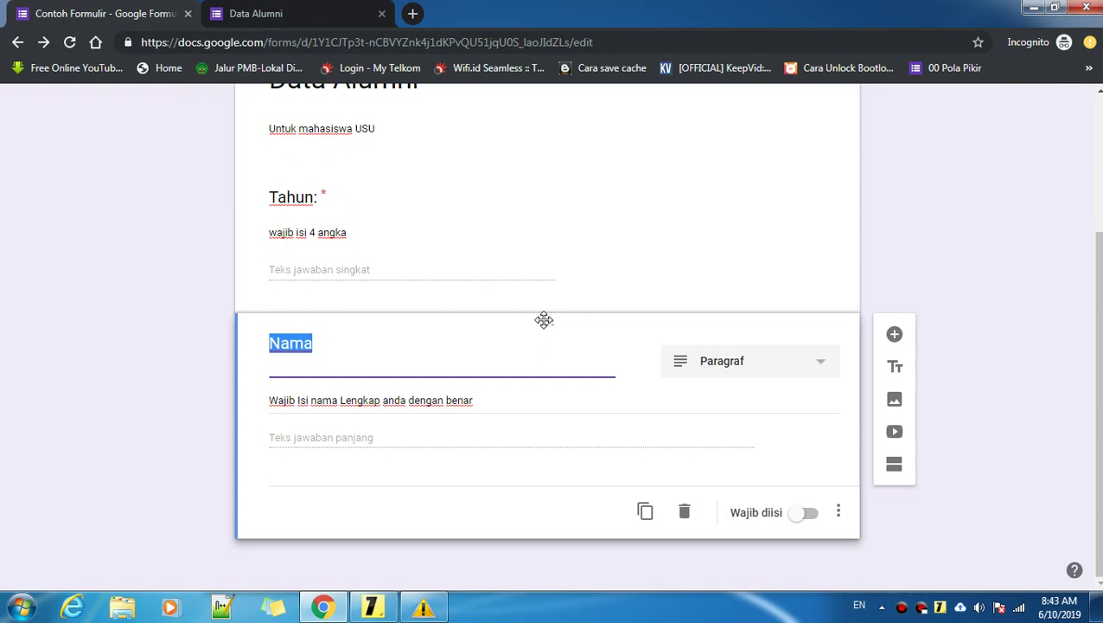
pyautogui.moveTo(544, 313); pyautogui.dragTo(517, 262)
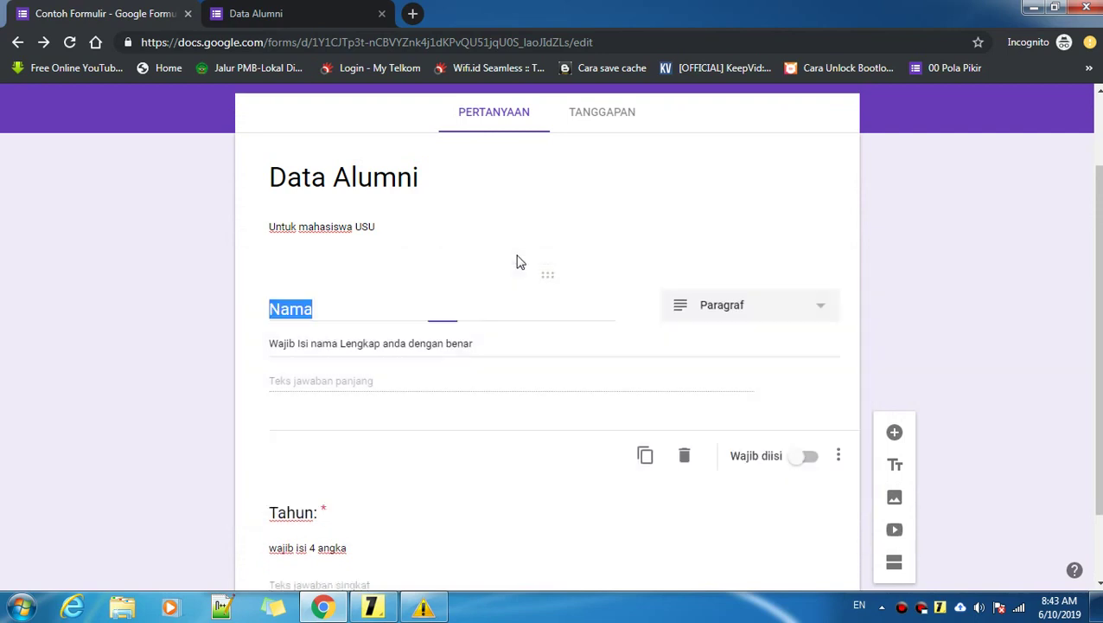
pyautogui.click(381, 227)
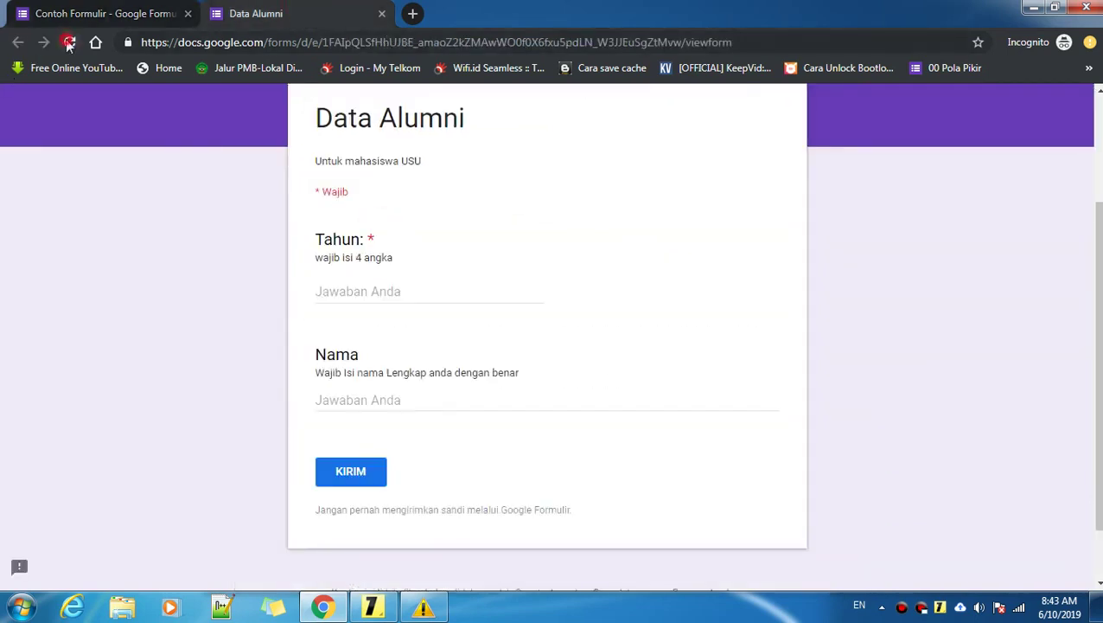
# Step: Reload the preview with Nama first and check the required warnings on empty fields
pyautogui.click(69, 44)
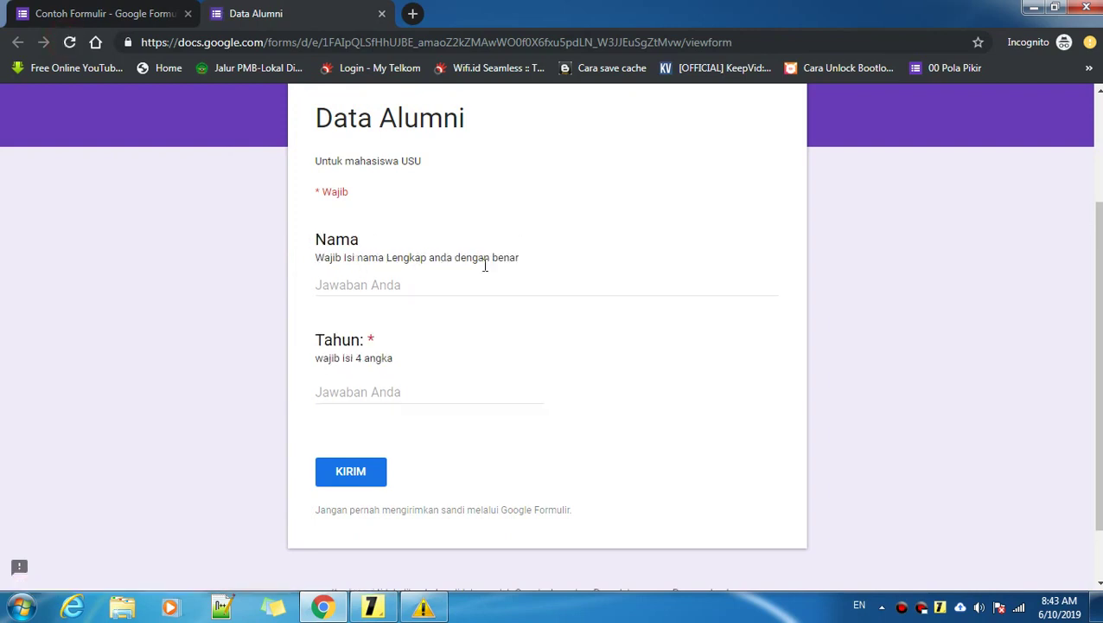
pyautogui.click(459, 284)
pyautogui.scroll(-1, 449, 294)
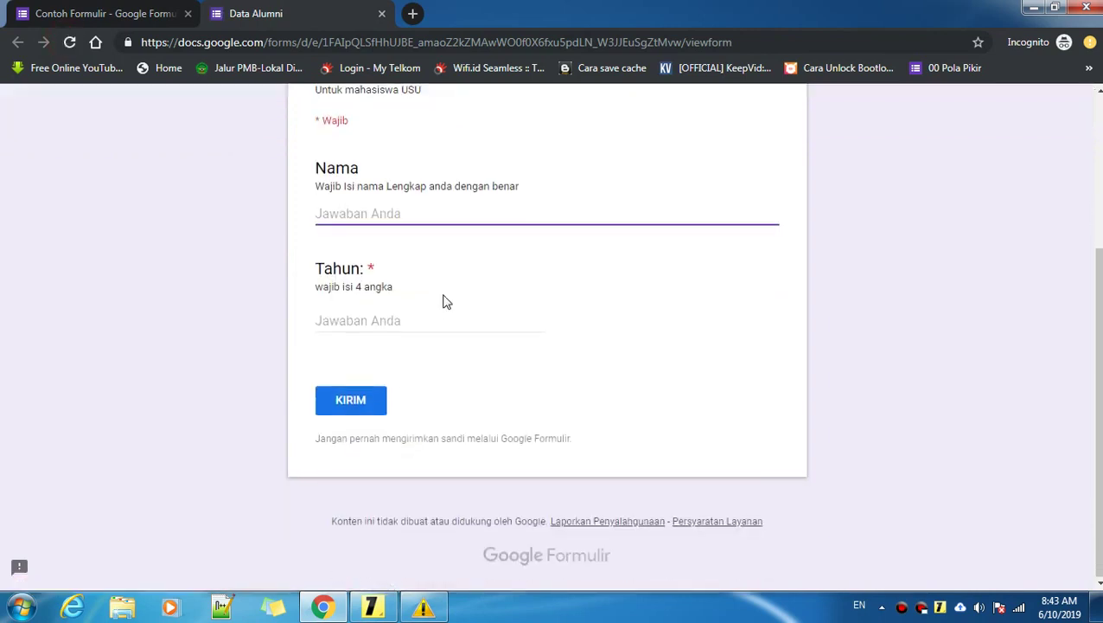
pyautogui.click(375, 320)
pyautogui.click(389, 213)
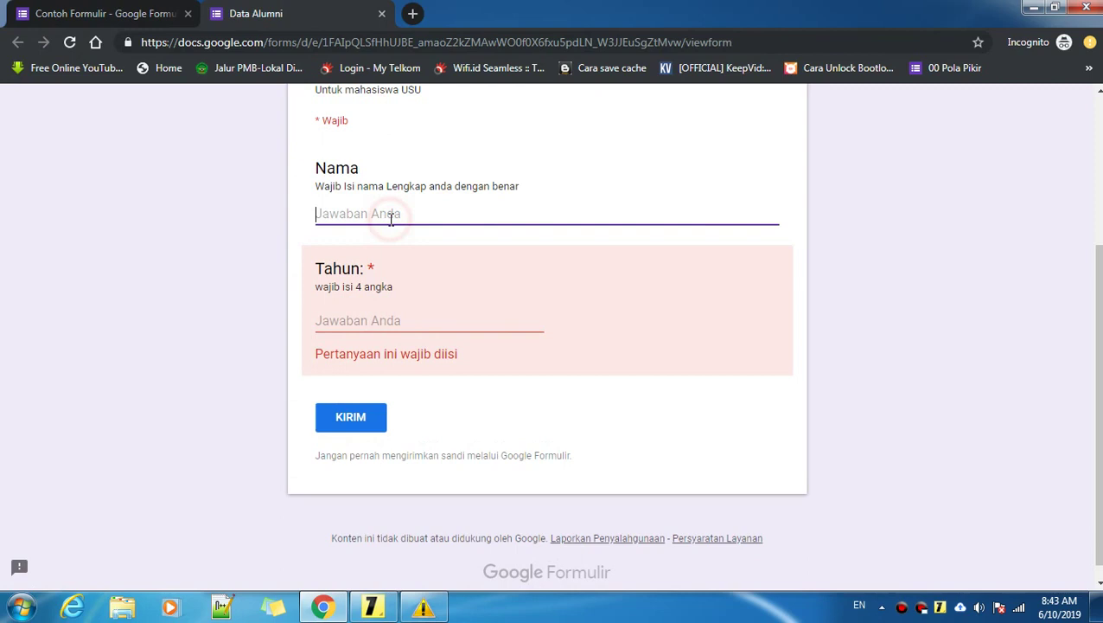
pyautogui.click(389, 322)
pyautogui.click(368, 213)
pyautogui.click(399, 316)
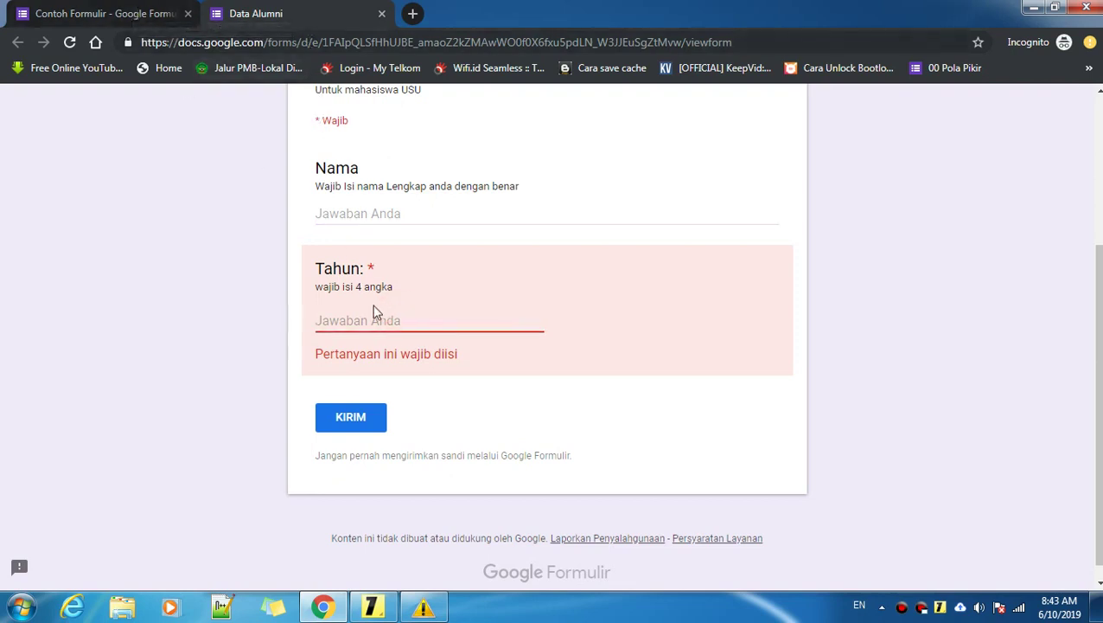
pyautogui.scroll(1, 372, 276)
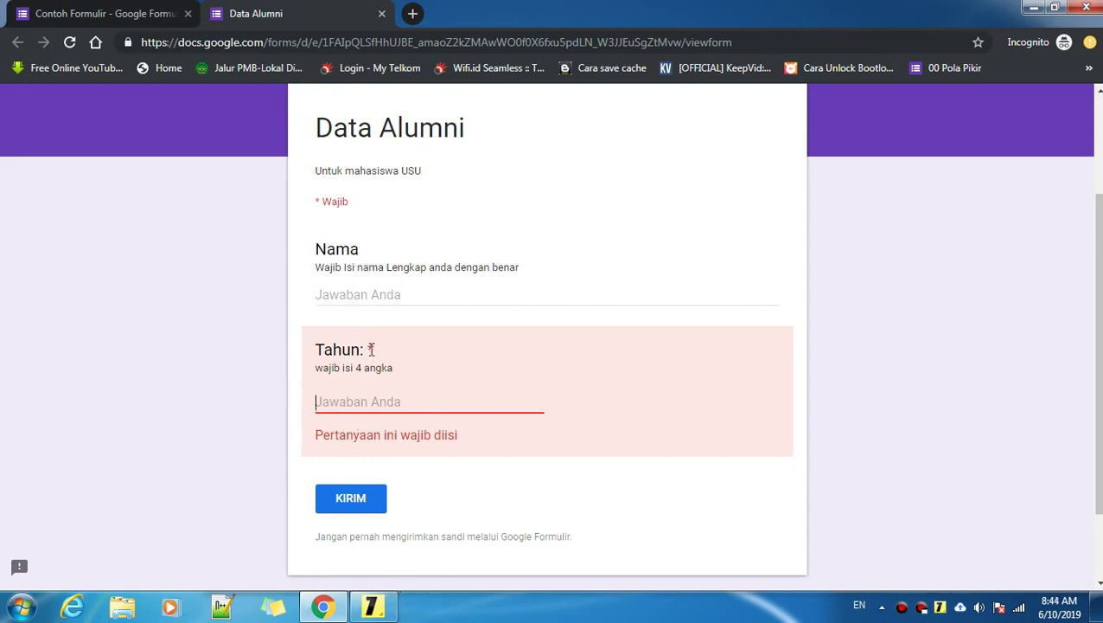
# Step: Enter a name in Nama and a year in Tahun, then leave the field to check validation
pyautogui.click(363, 297)
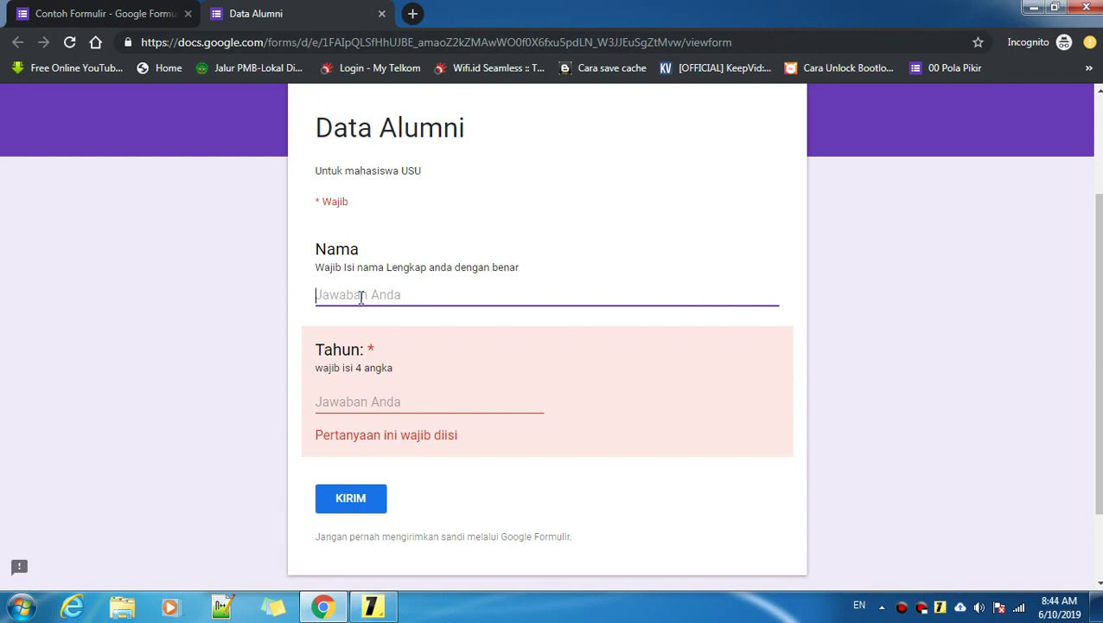
pyautogui.write('Muhammad')
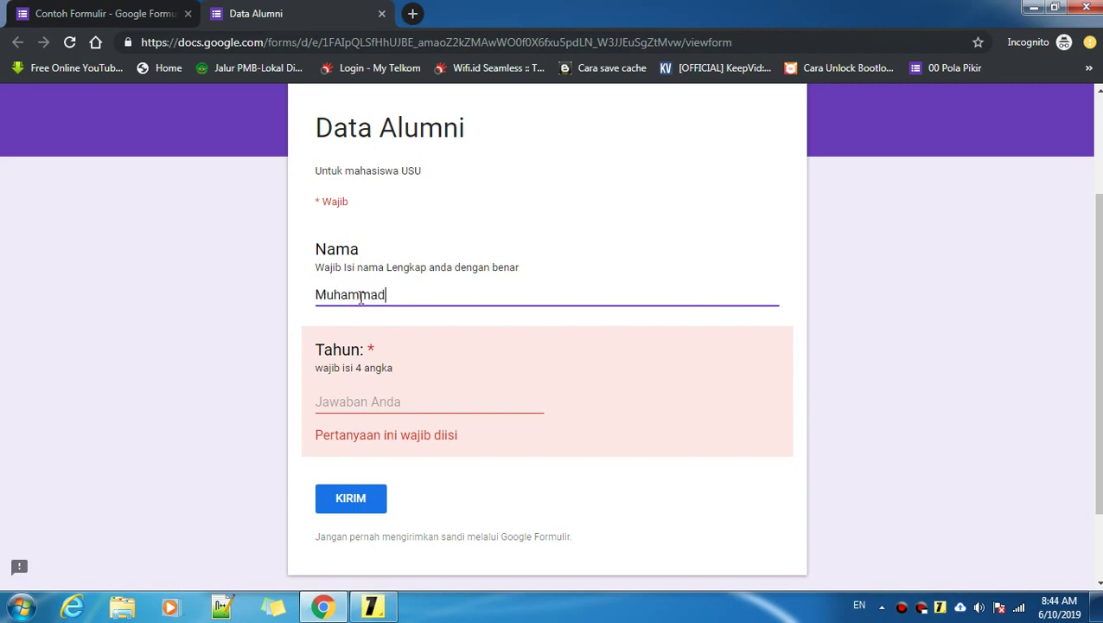
pyautogui.click(436, 403)
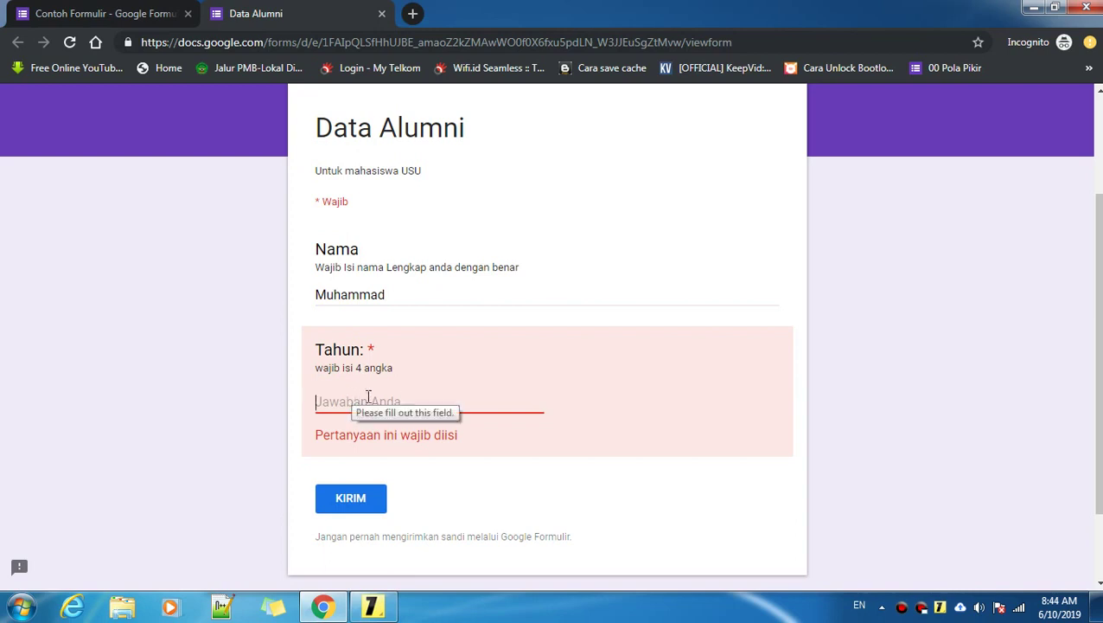
pyautogui.write('2014')
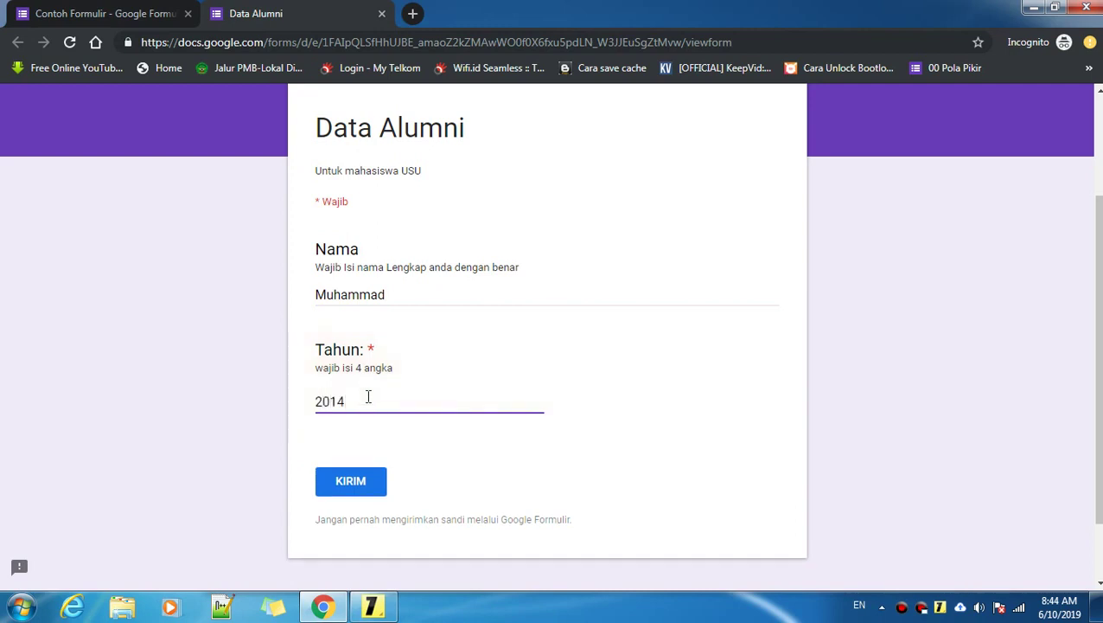
pyautogui.click(367, 397)
pyautogui.click(457, 502)
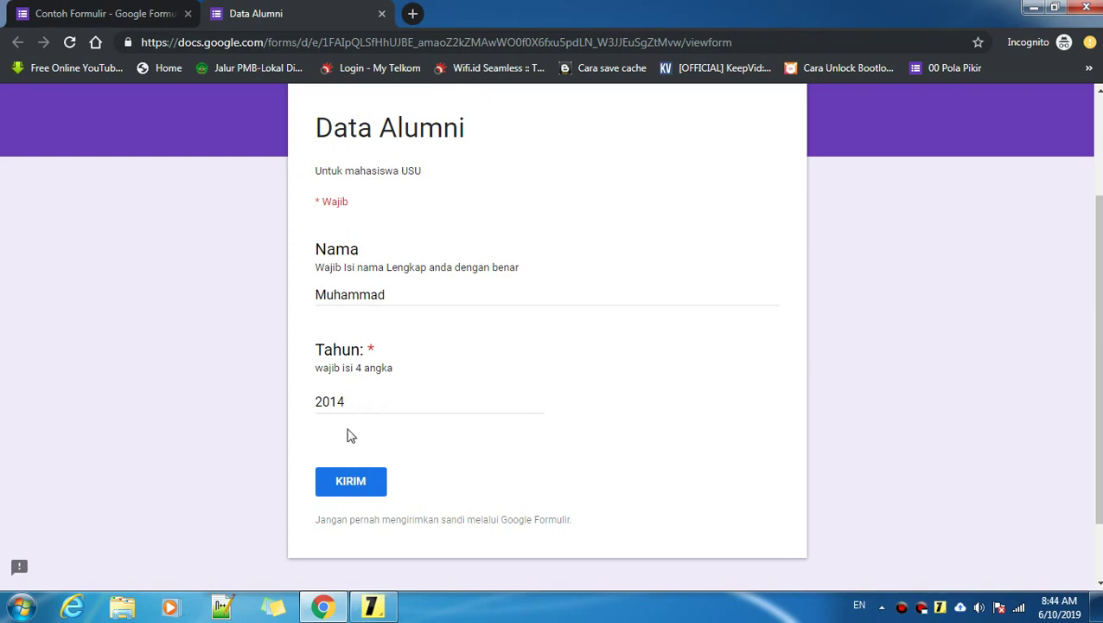
# Step: Change the Tahun answer to 20141 and confirm the 'Wajib isi 4 angka' error appears
pyautogui.click(353, 402)
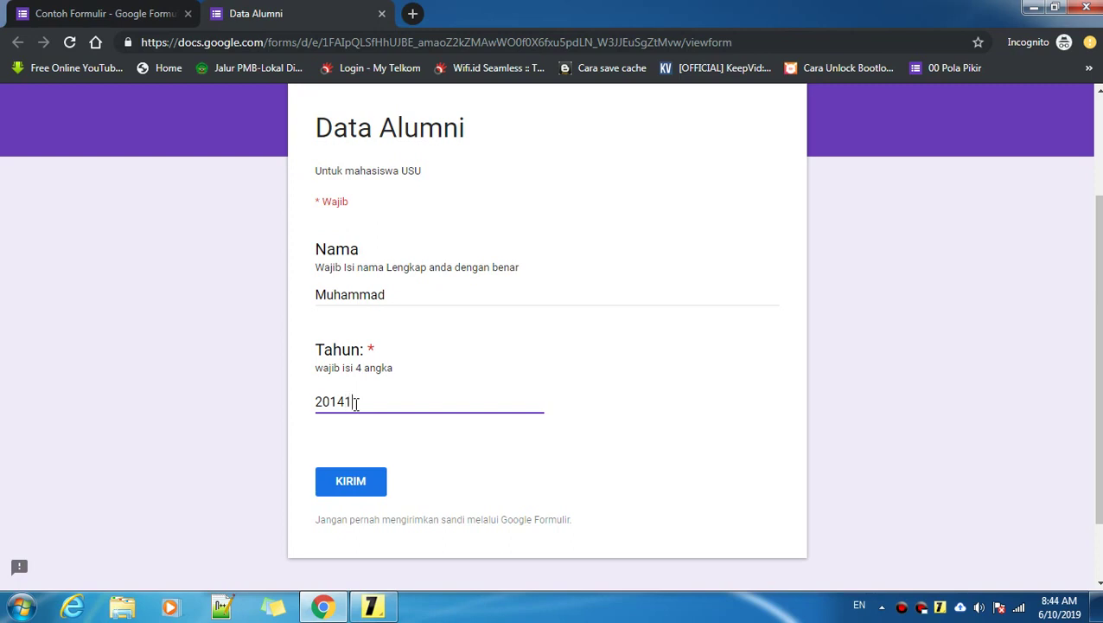
pyautogui.click(353, 402)
pyautogui.moveTo(347, 295); pyautogui.dragTo(359, 295)
pyautogui.click(364, 401)
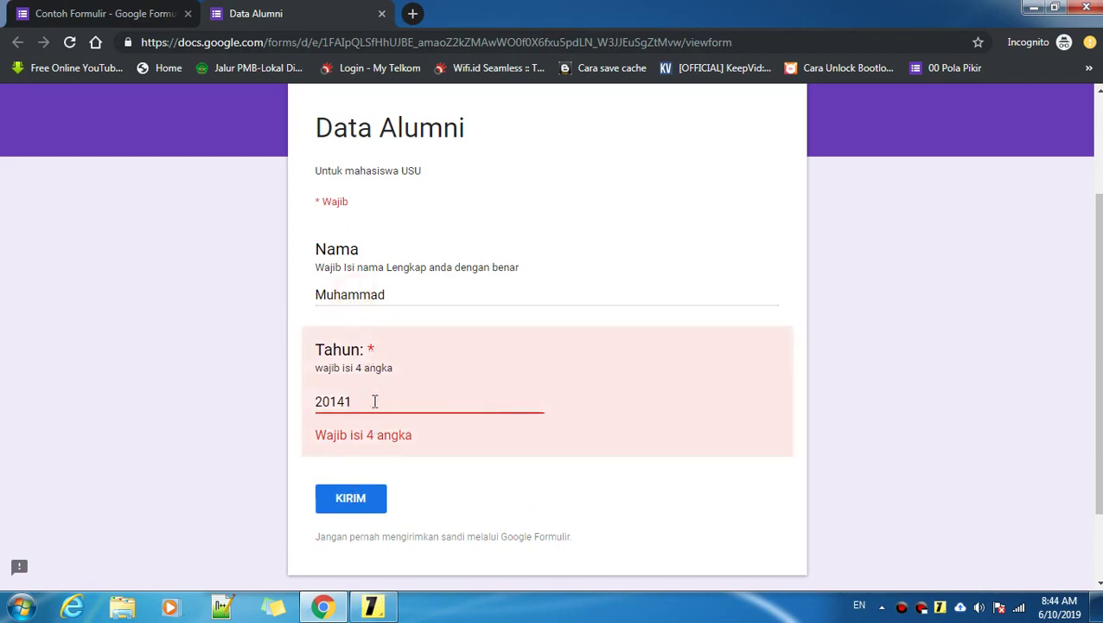
pyautogui.moveTo(375, 401); pyautogui.dragTo(308, 401)
pyautogui.click(394, 407)
pyautogui.click(414, 296)
pyautogui.click(370, 407)
# Step: Back in the editor, review the Nama and Tahun question cards
pyautogui.click(64, 10)
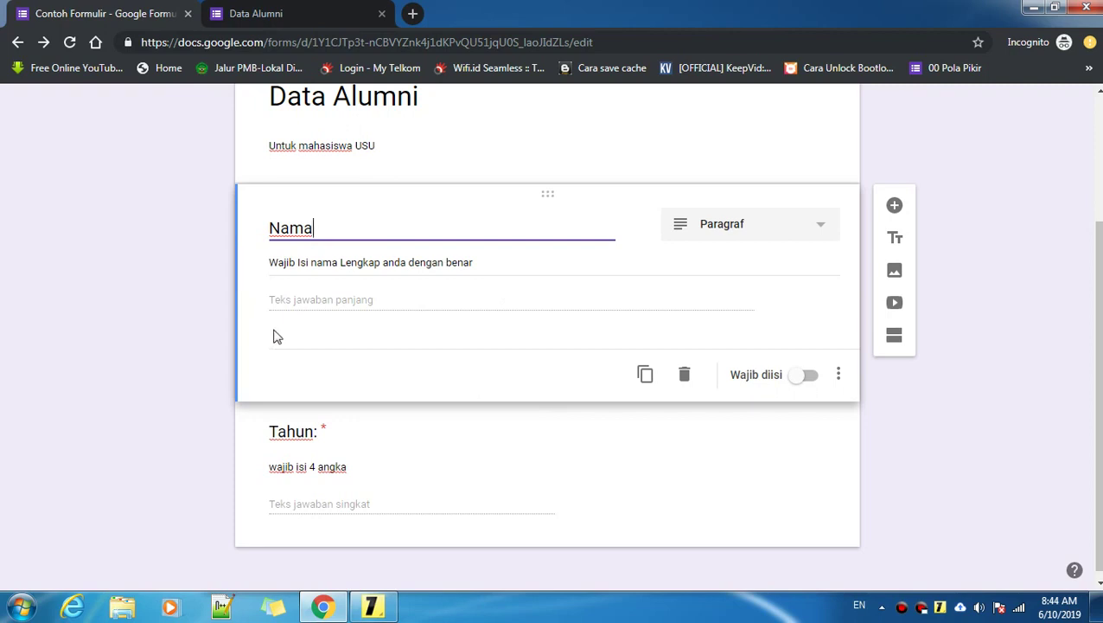
pyautogui.click(164, 333)
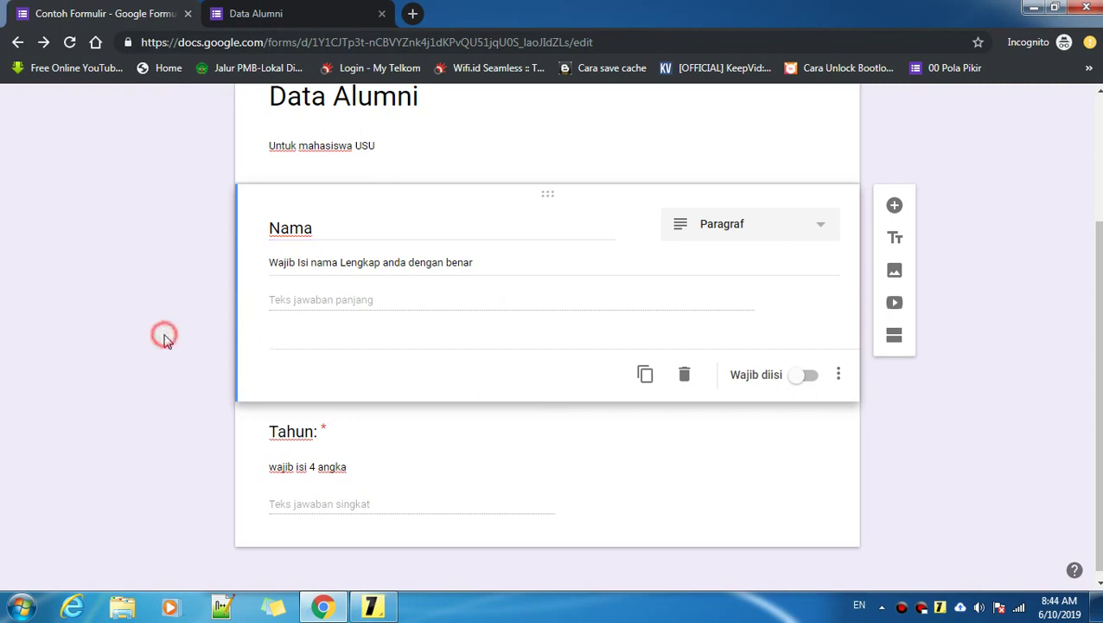
pyautogui.click(372, 299)
pyautogui.click(835, 373)
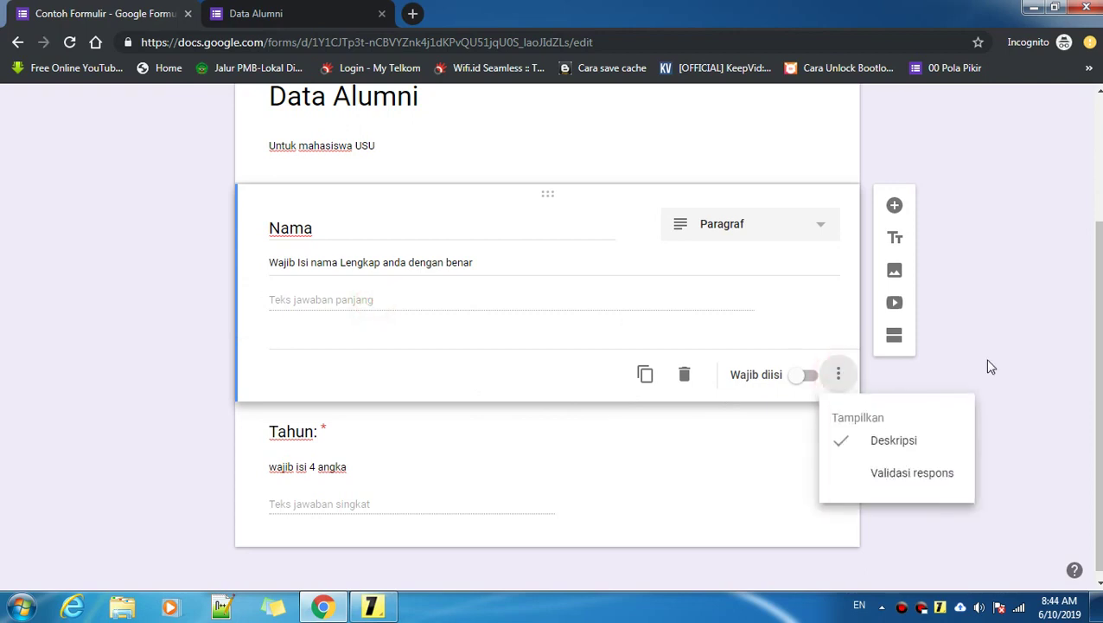
pyautogui.click(1037, 430)
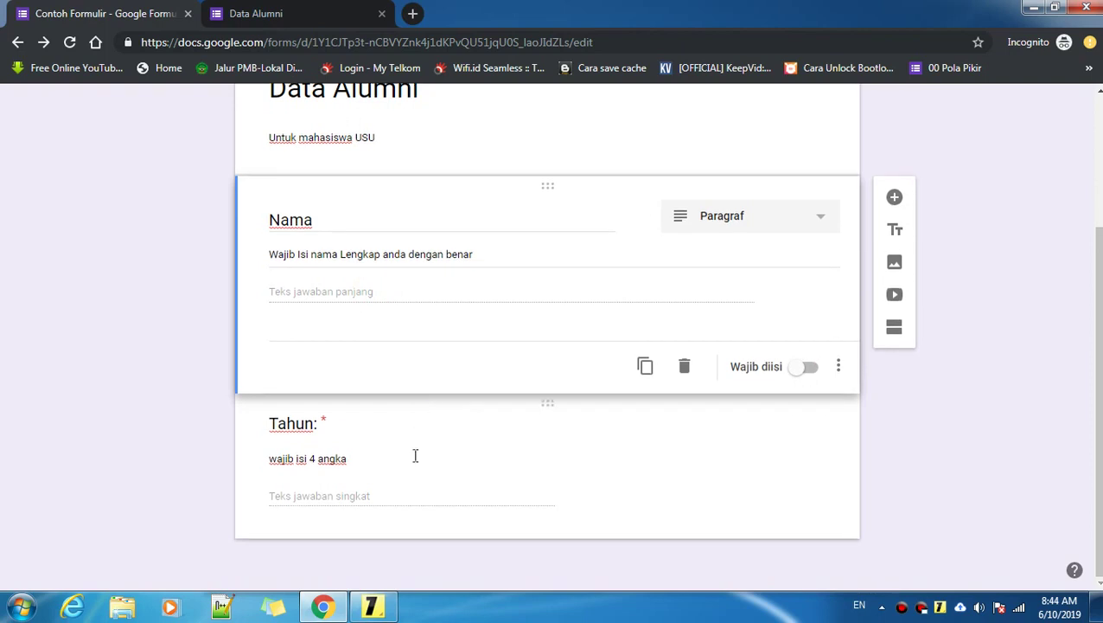
pyautogui.click(418, 493)
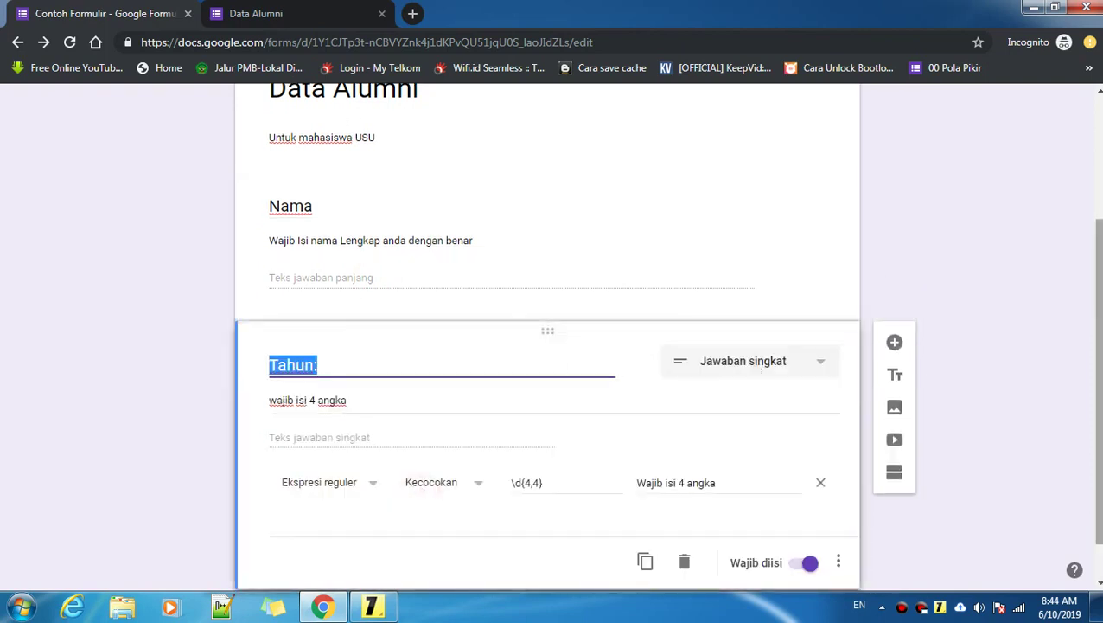
pyautogui.scroll(2, 662, 372)
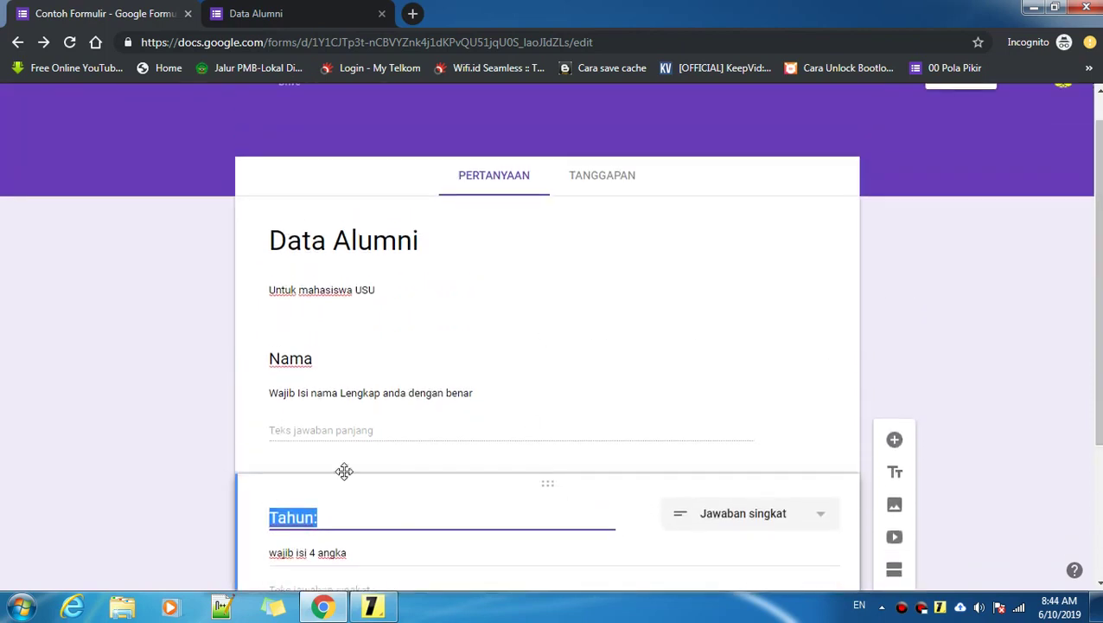
pyautogui.click(367, 425)
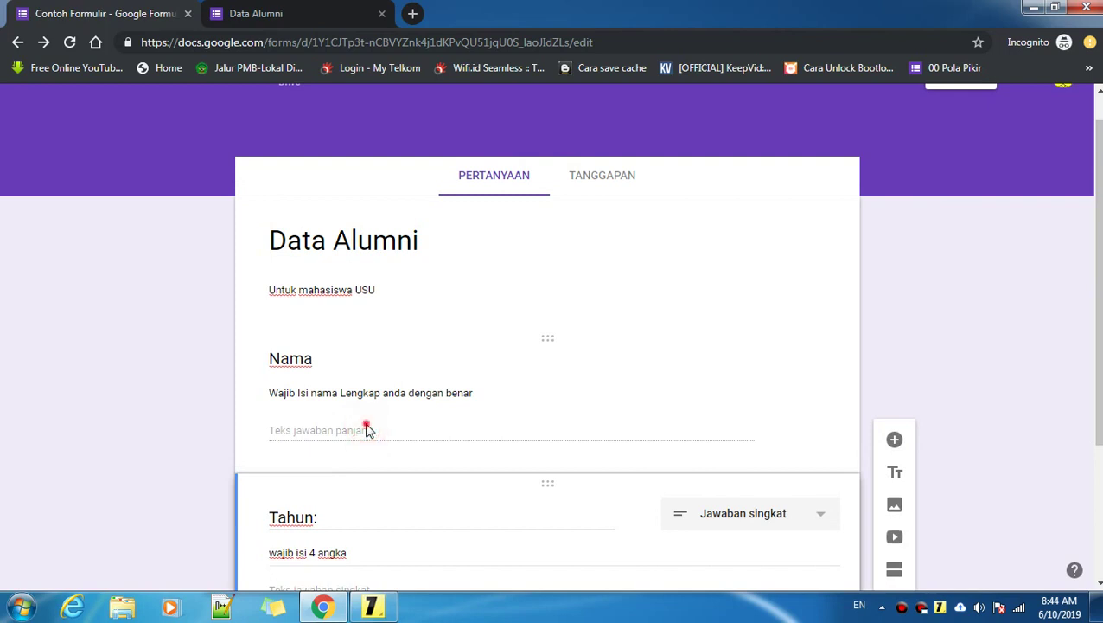
pyautogui.click(499, 405)
pyautogui.scroll(-1, 377, 366)
pyautogui.click(374, 363)
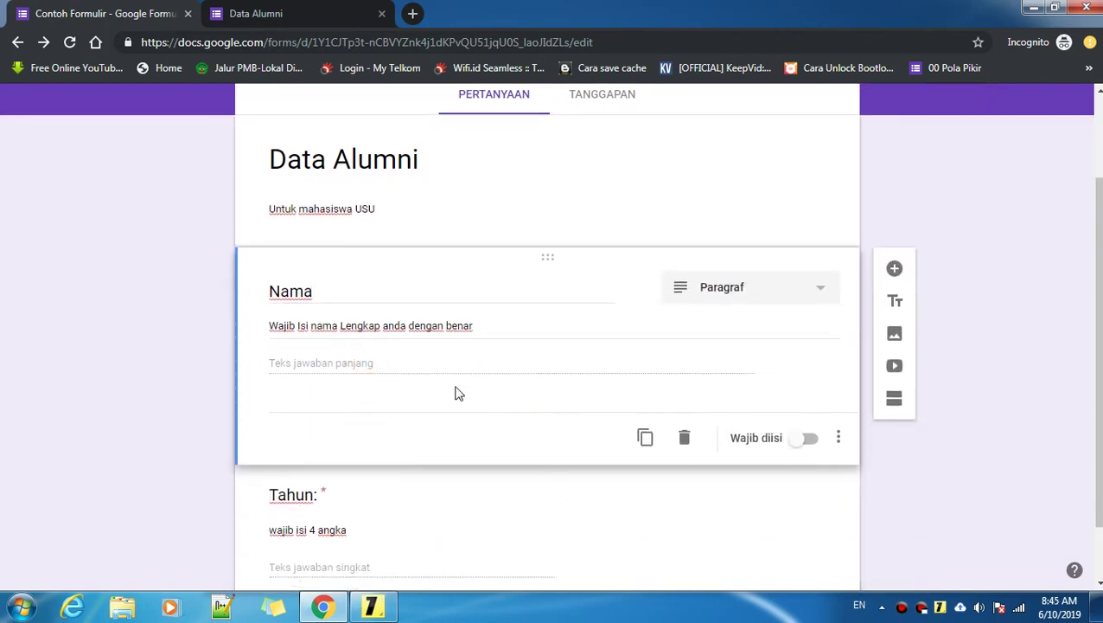
# Step: Add Ekspresi reguler > Kecocokan response validation to the Nama question
pyautogui.click(839, 438)
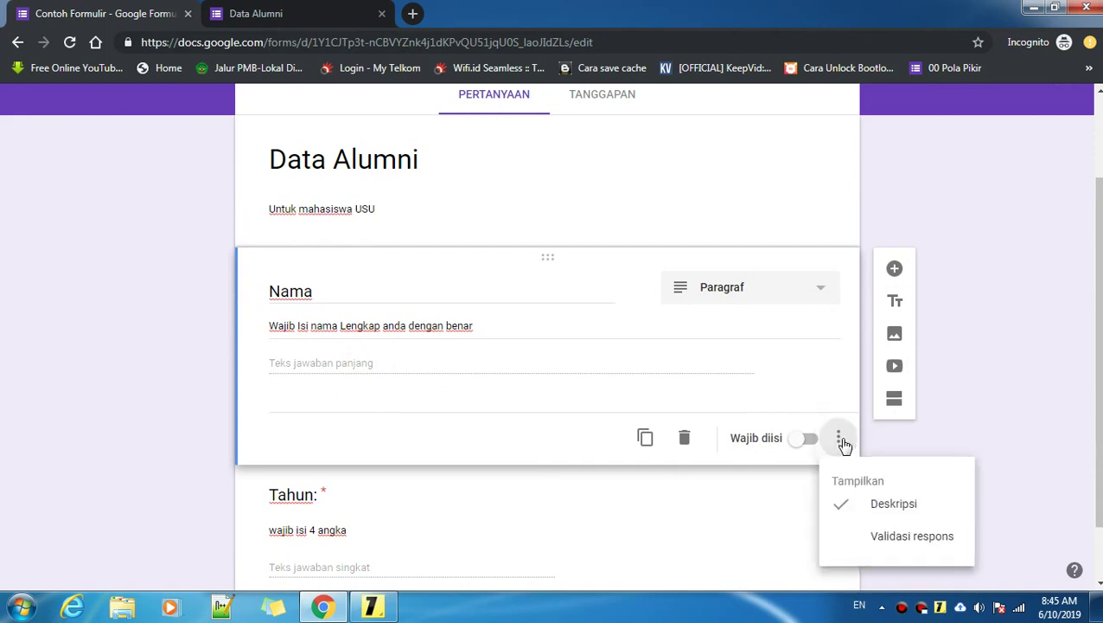
pyautogui.click(906, 538)
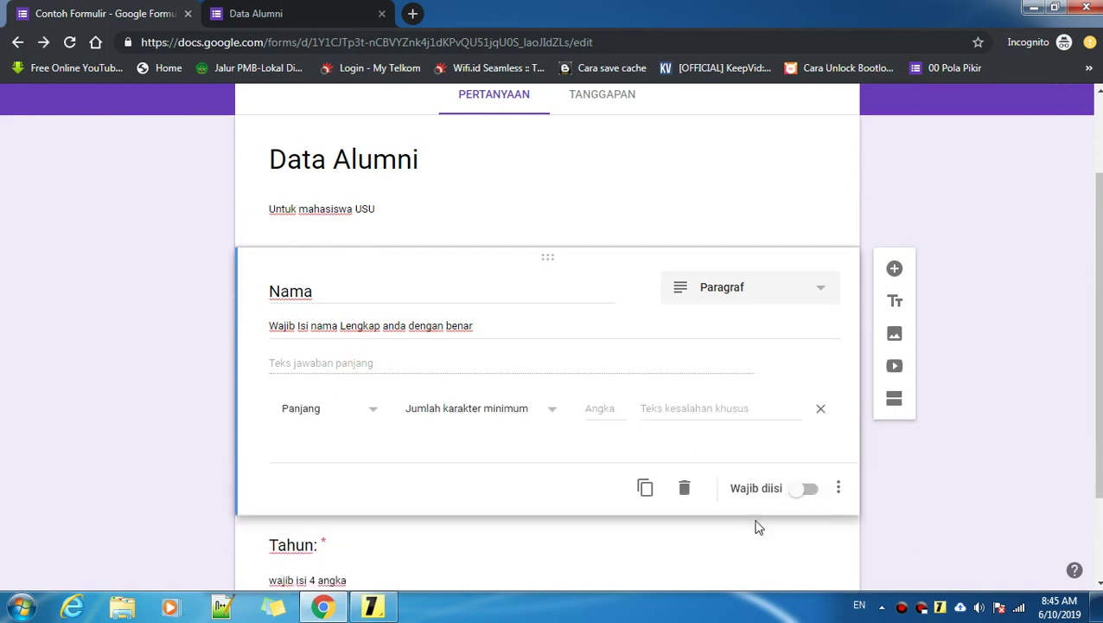
pyautogui.click(303, 414)
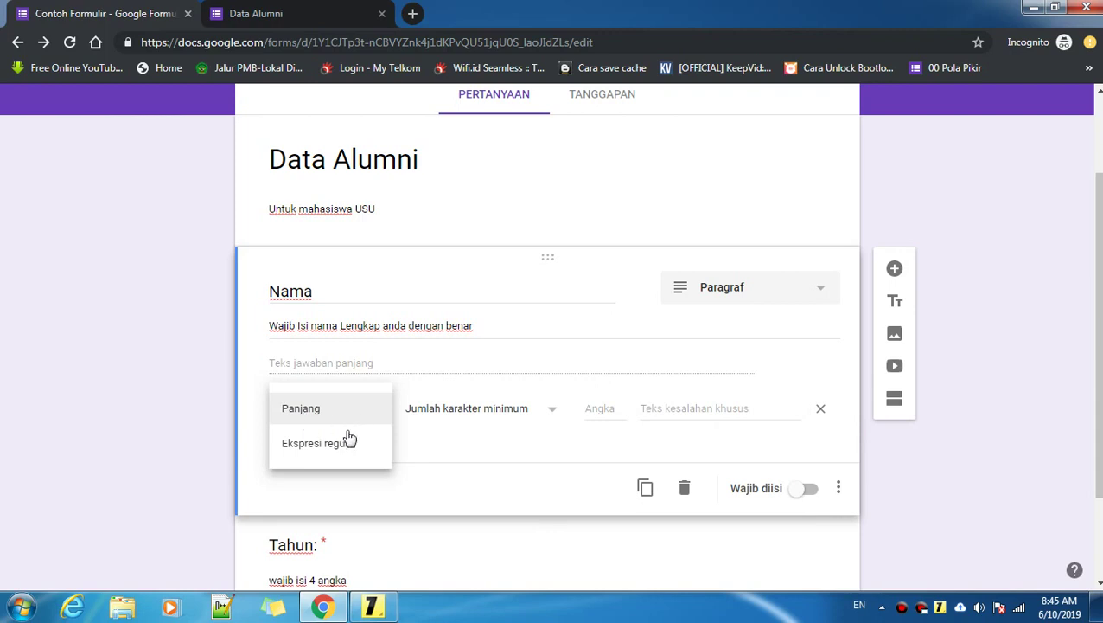
pyautogui.click(336, 443)
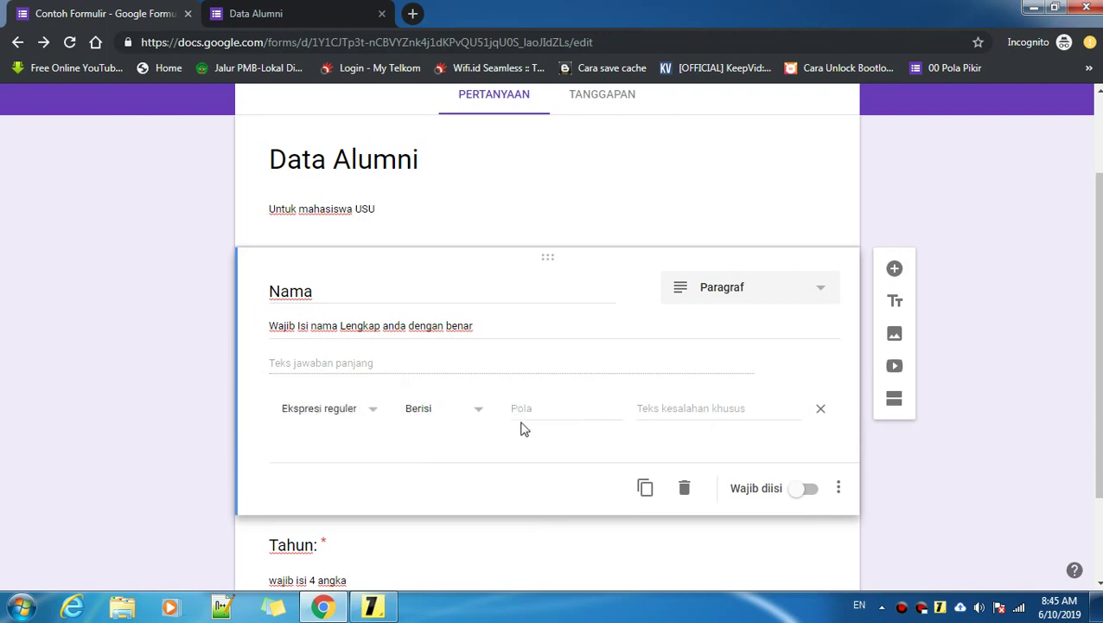
pyautogui.click(430, 417)
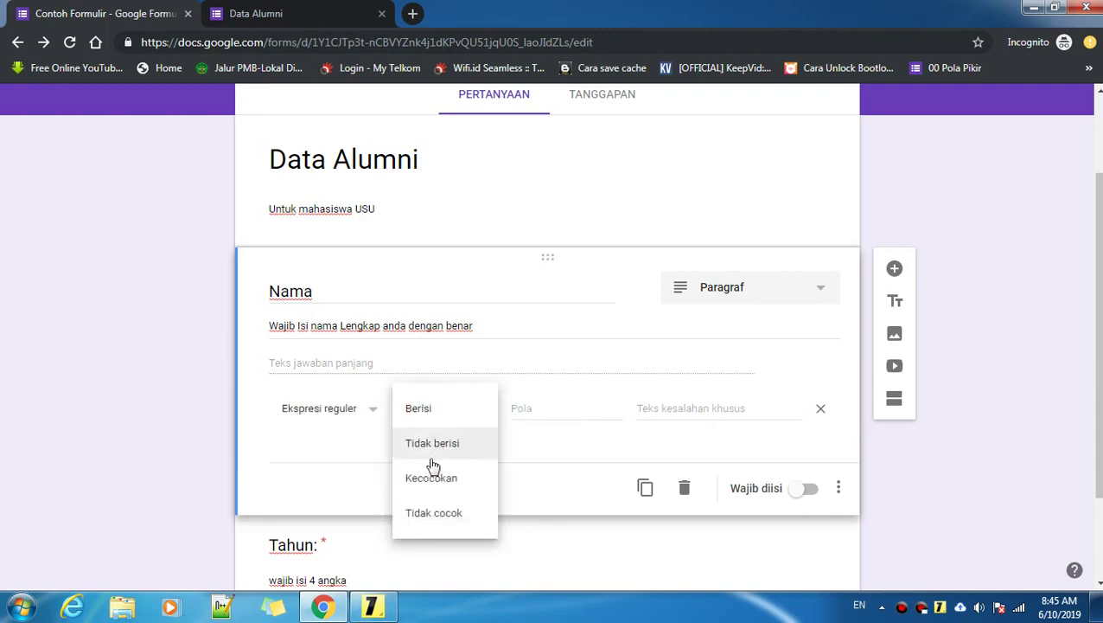
pyautogui.click(424, 477)
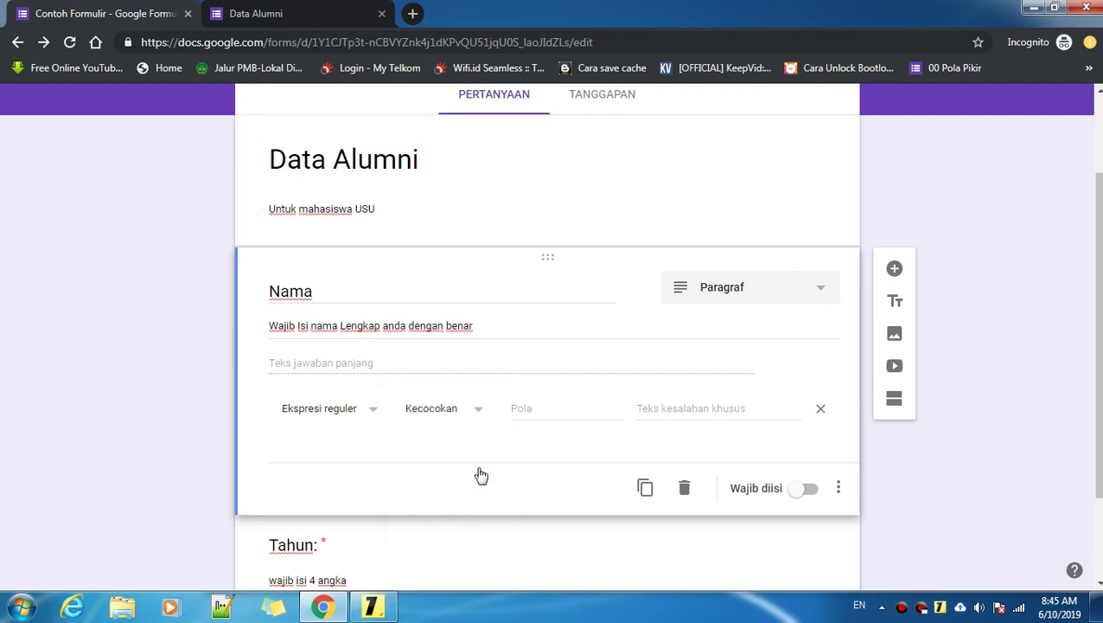
# Step: Enter the error text 'Wajib Isi Huruf Kapital' and bring up the regex notes
pyautogui.click(665, 411)
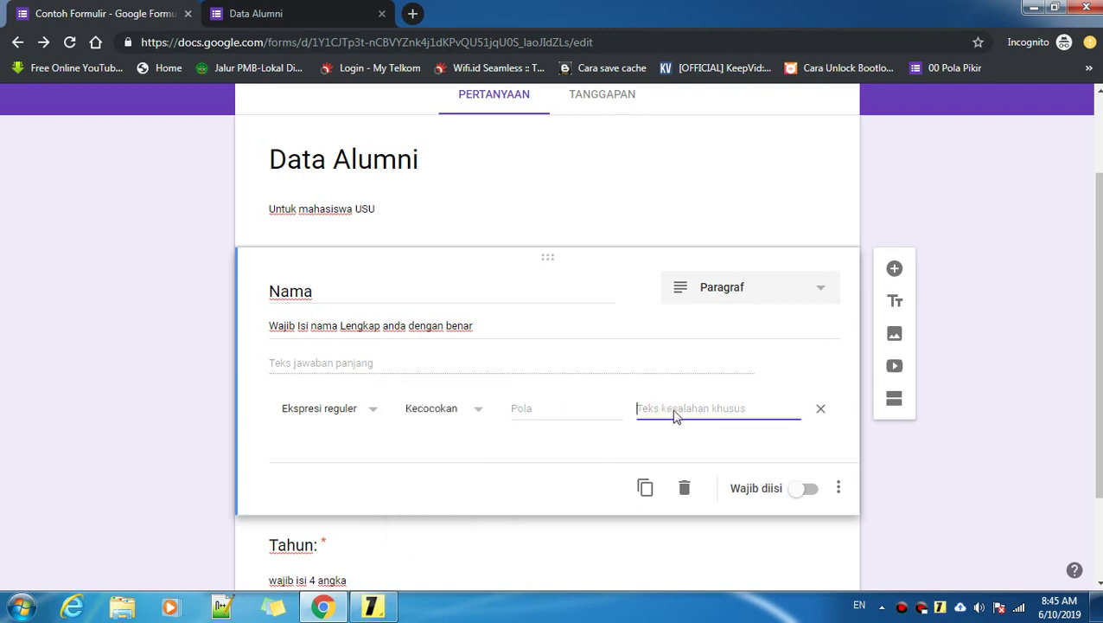
pyautogui.write('Wa')
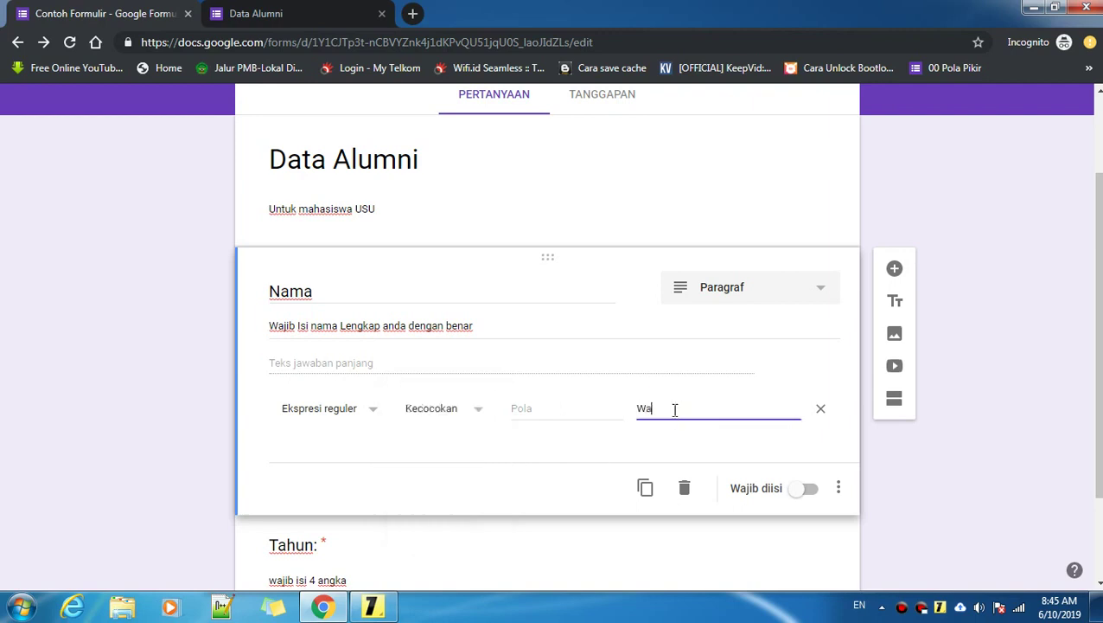
pyautogui.write('jib Isi Huruf Kap')
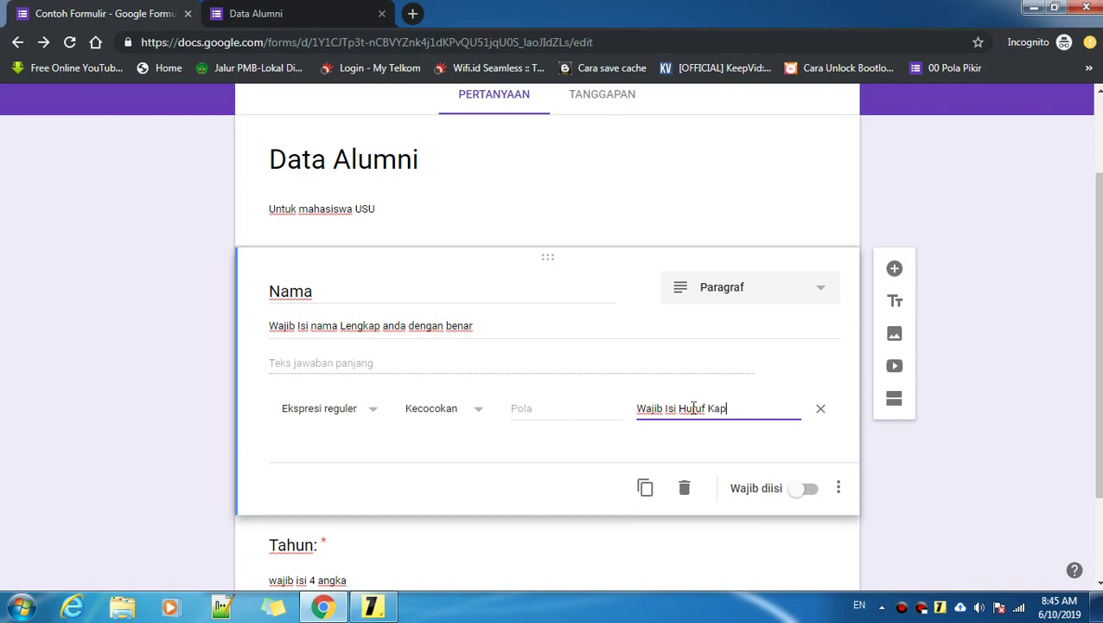
pyautogui.write('ital')
pyautogui.click(528, 409)
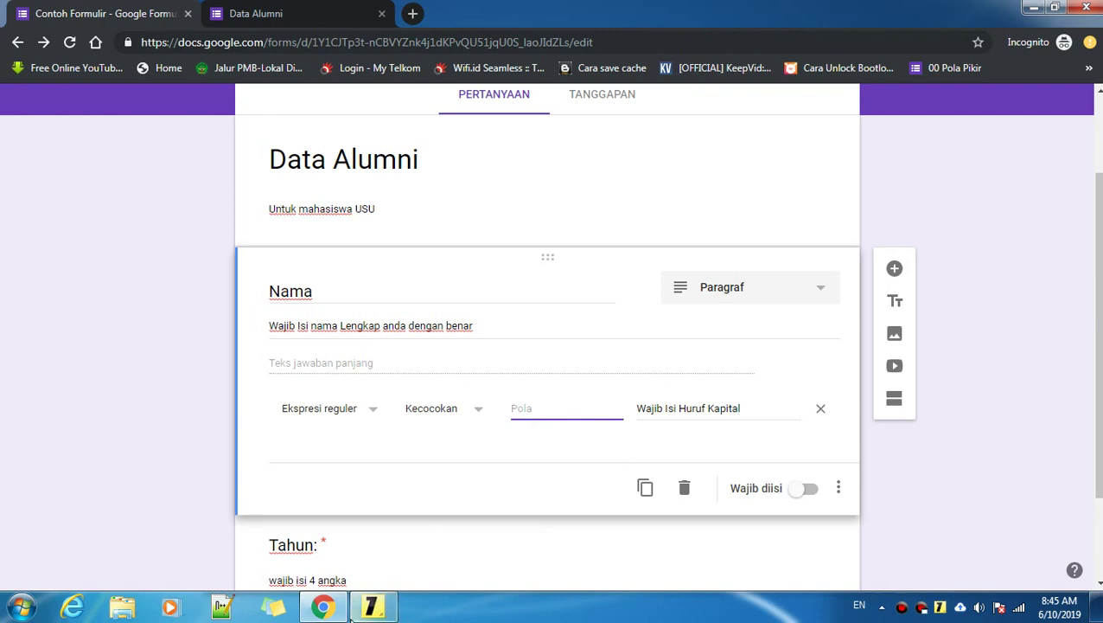
pyautogui.hotkey('alt', 'Tab')
pyautogui.moveTo(578, 369); pyautogui.dragTo(487, 381)
pyautogui.press('BackSpace')
pyautogui.press('BackSpace')
pyautogui.press('BackSpace')
pyautogui.press('BackSpace')
pyautogui.press('BackSpace')
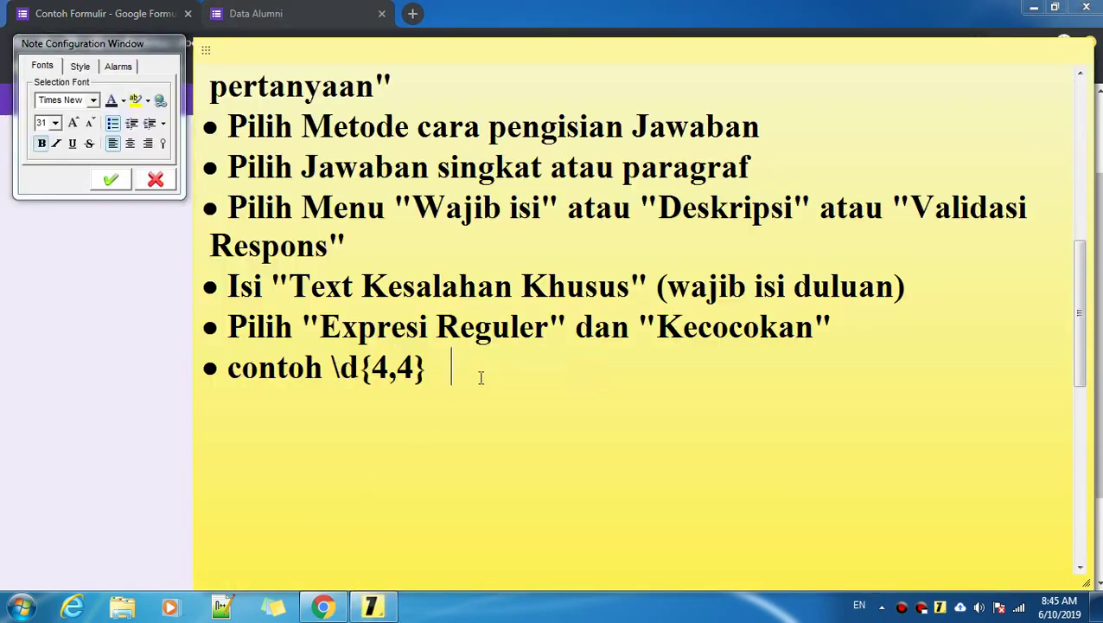
pyautogui.press('BackSpace')
pyautogui.write('}')
pyautogui.click(444, 370)
pyautogui.click(136, 429)
pyautogui.scroll(-1, 361, 468)
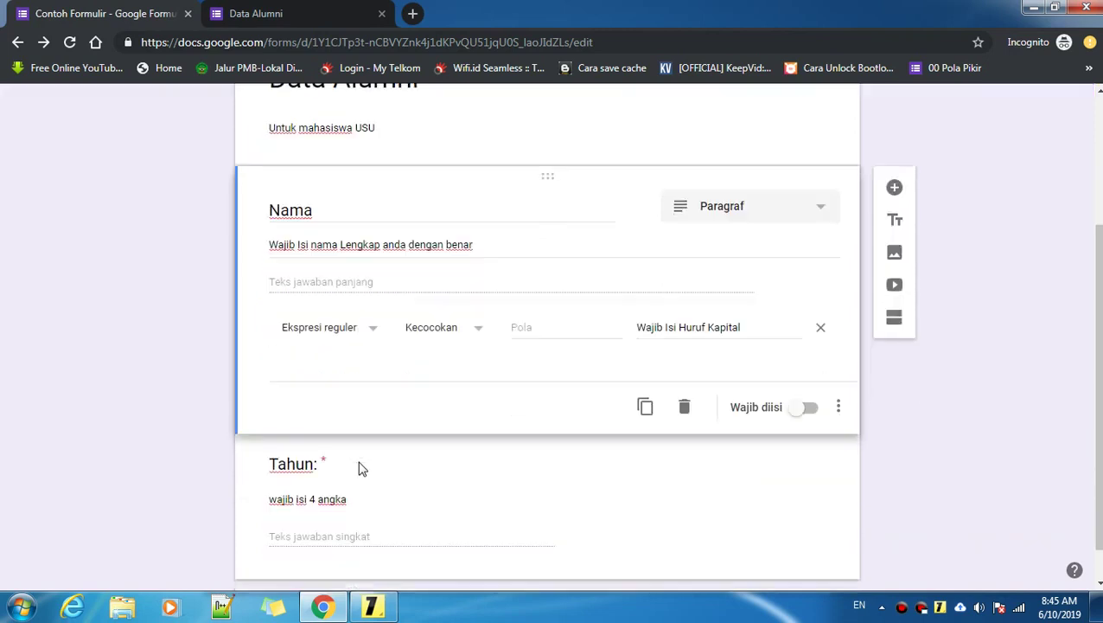
pyautogui.scroll(-1, 362, 468)
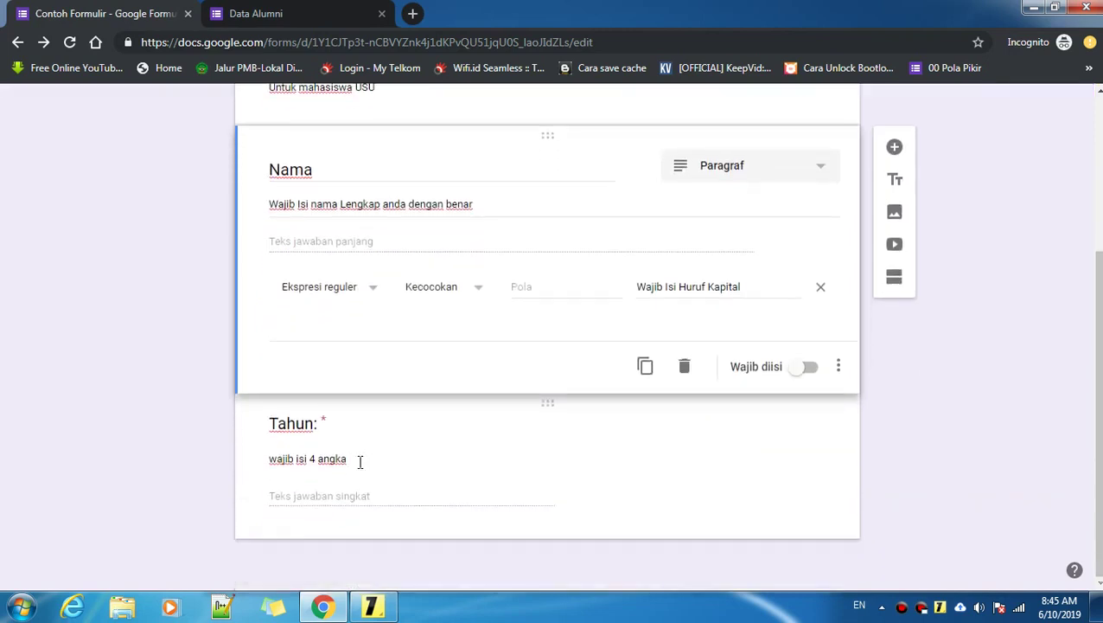
pyautogui.click(361, 461)
pyautogui.click(371, 359)
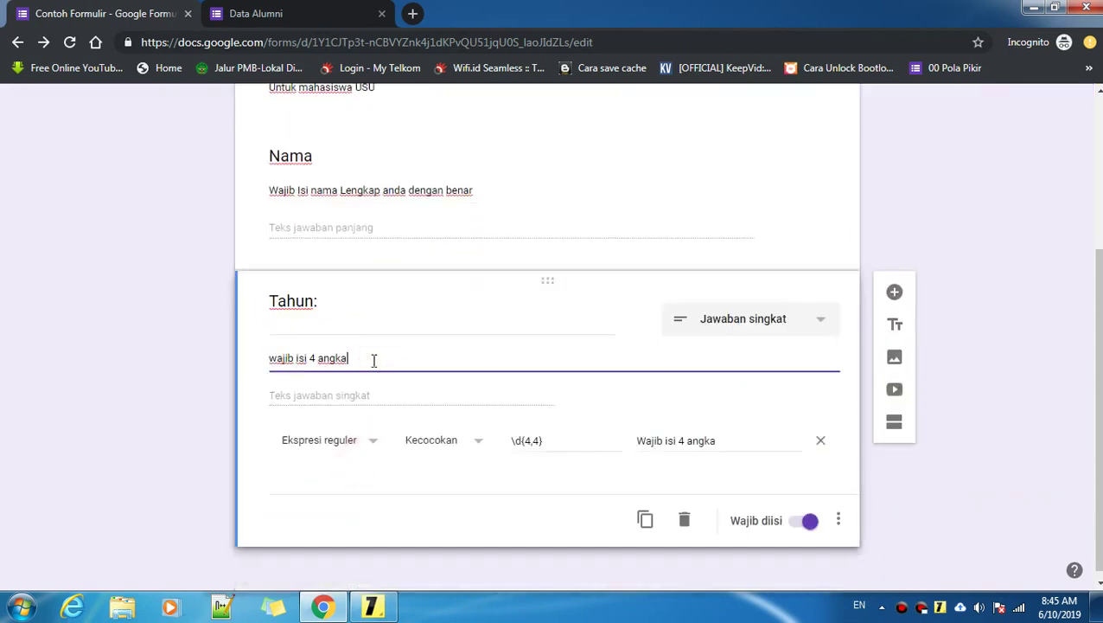
pyautogui.scroll(1, 562, 364)
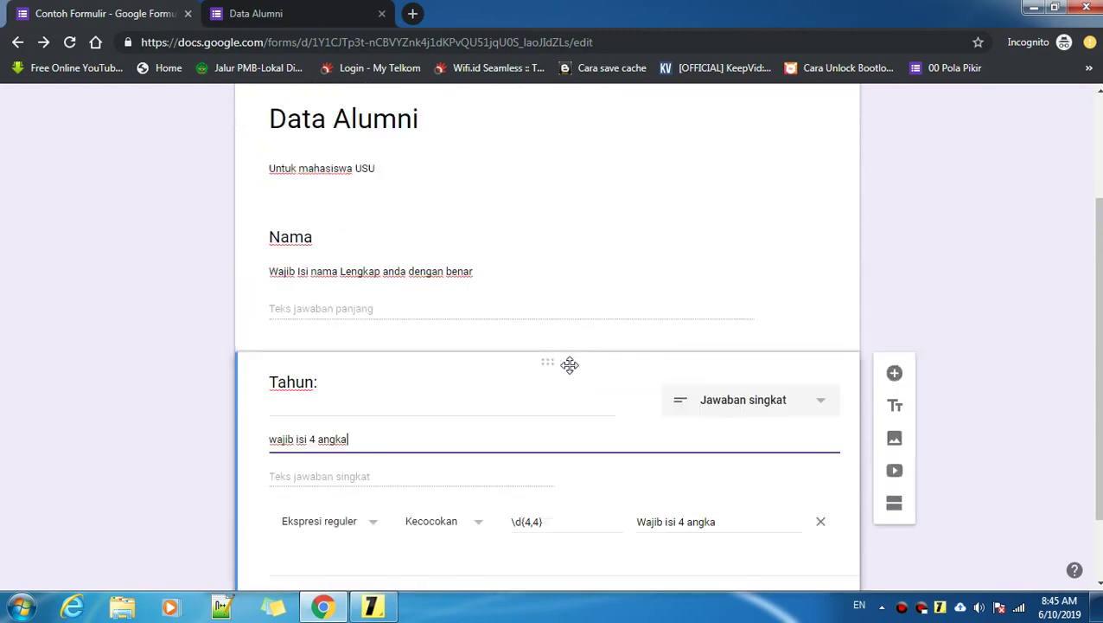
pyautogui.scroll(-1, 570, 364)
pyautogui.click(372, 605)
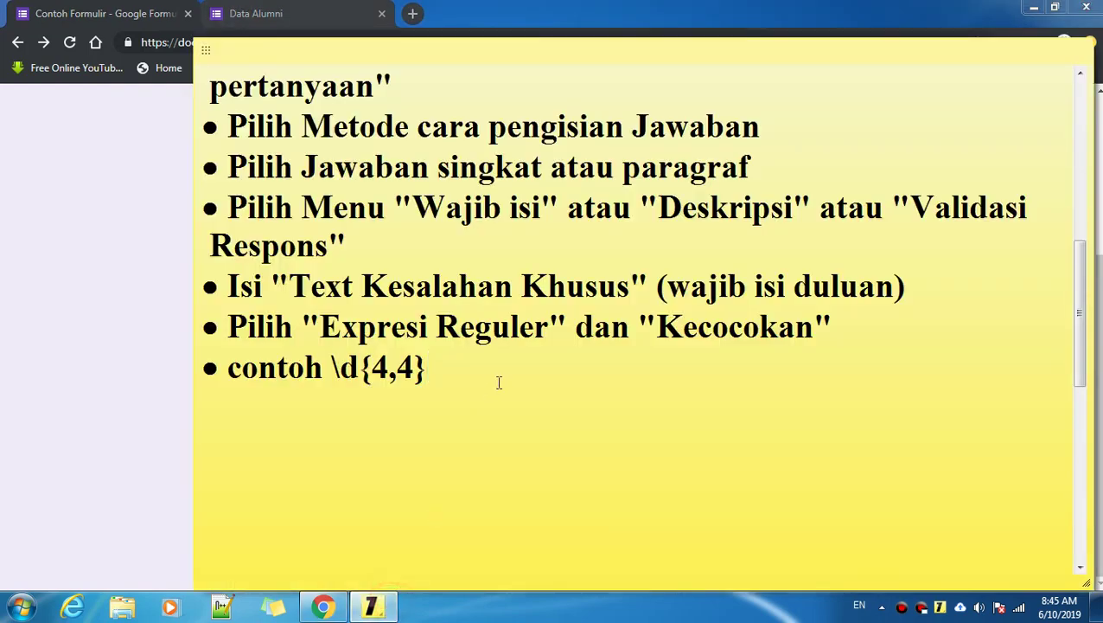
pyautogui.scroll(-10, 499, 382)
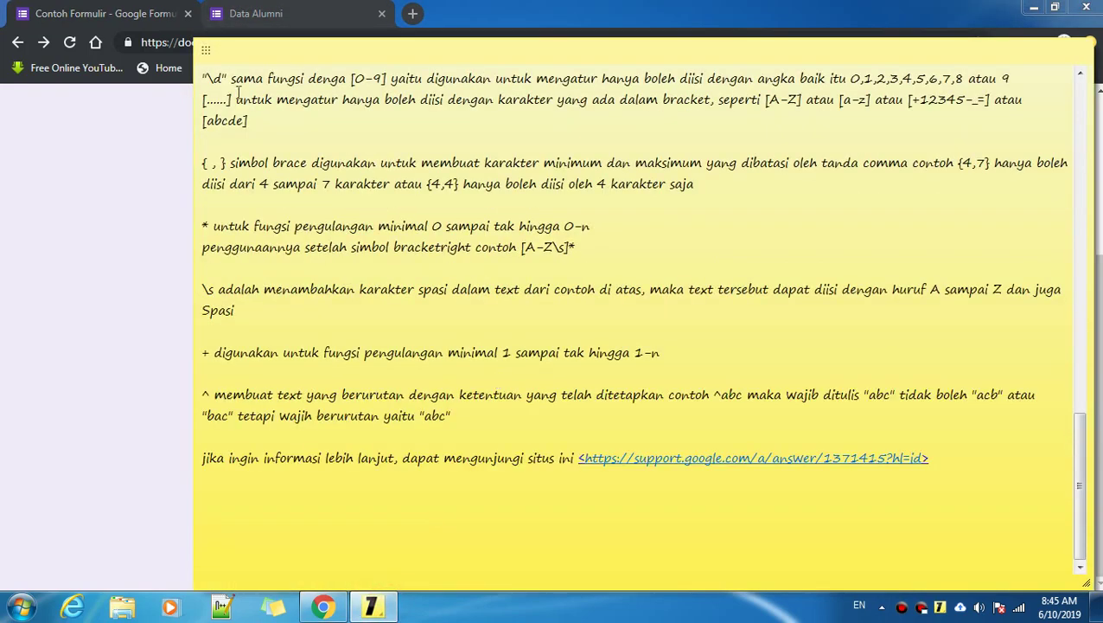
pyautogui.moveTo(230, 99)
pyautogui.mouseDown()
pyautogui.moveTo(203, 99)
pyautogui.moveTo(230, 100)
pyautogui.mouseUp()
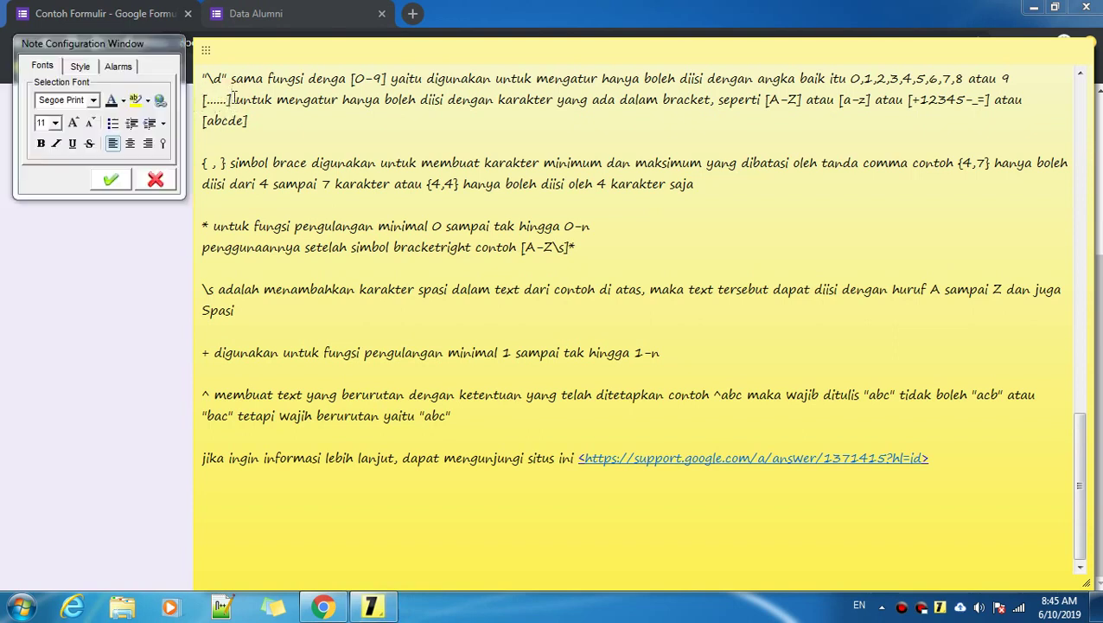
pyautogui.click(84, 256)
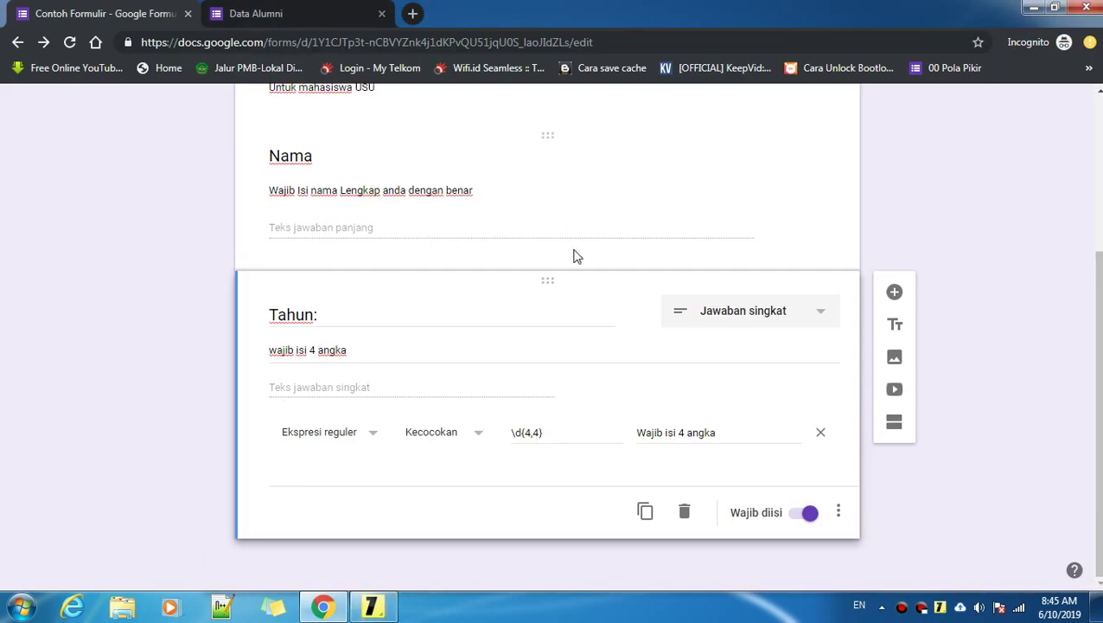
# Step: Enter the pattern [A-Z\s] in the Nama validation Pola field, consulting the regex notes
pyautogui.click(406, 224)
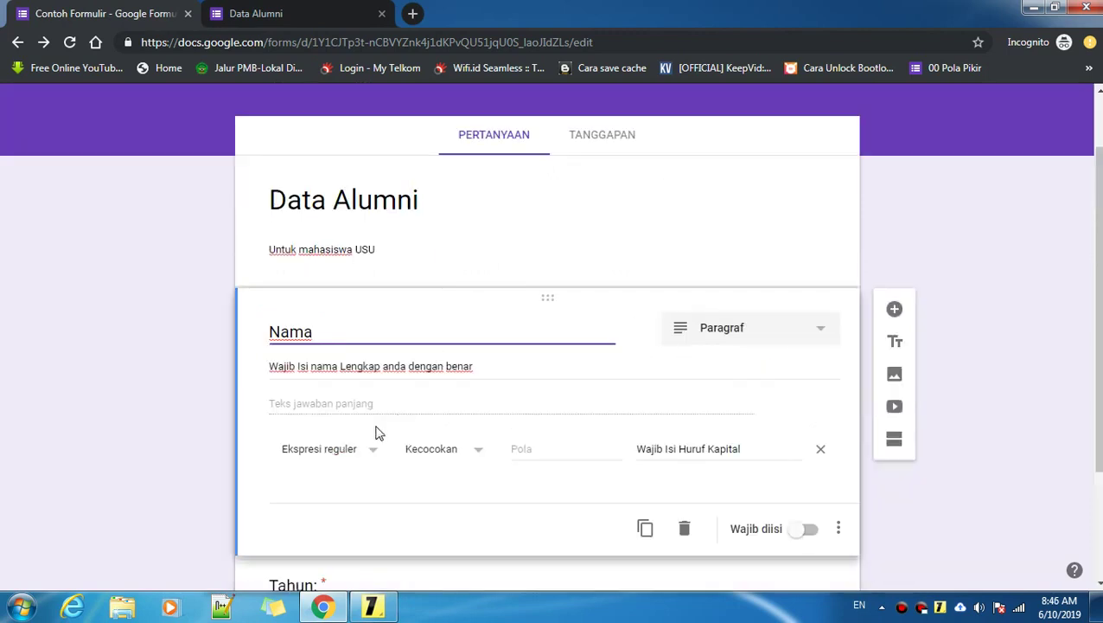
pyautogui.click(530, 448)
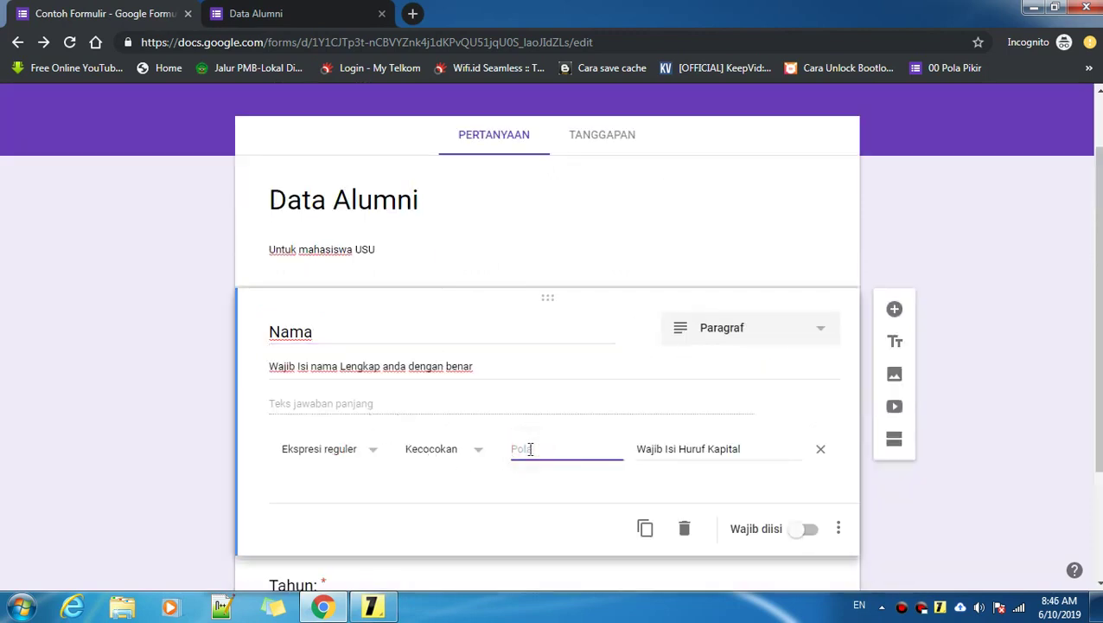
pyautogui.write('[A-Z')
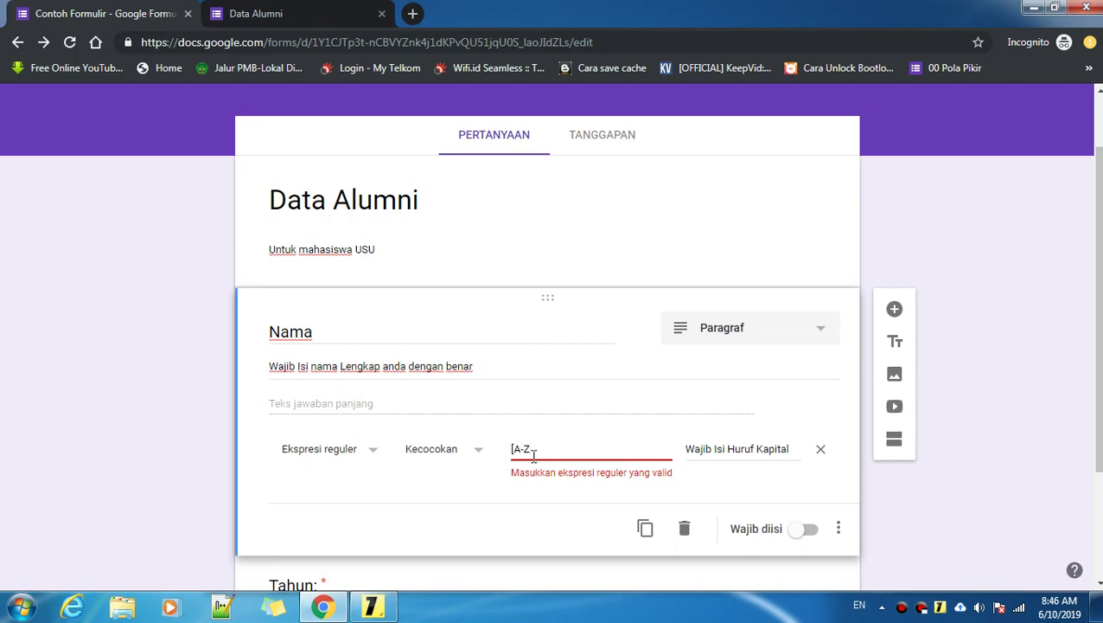
pyautogui.click(372, 605)
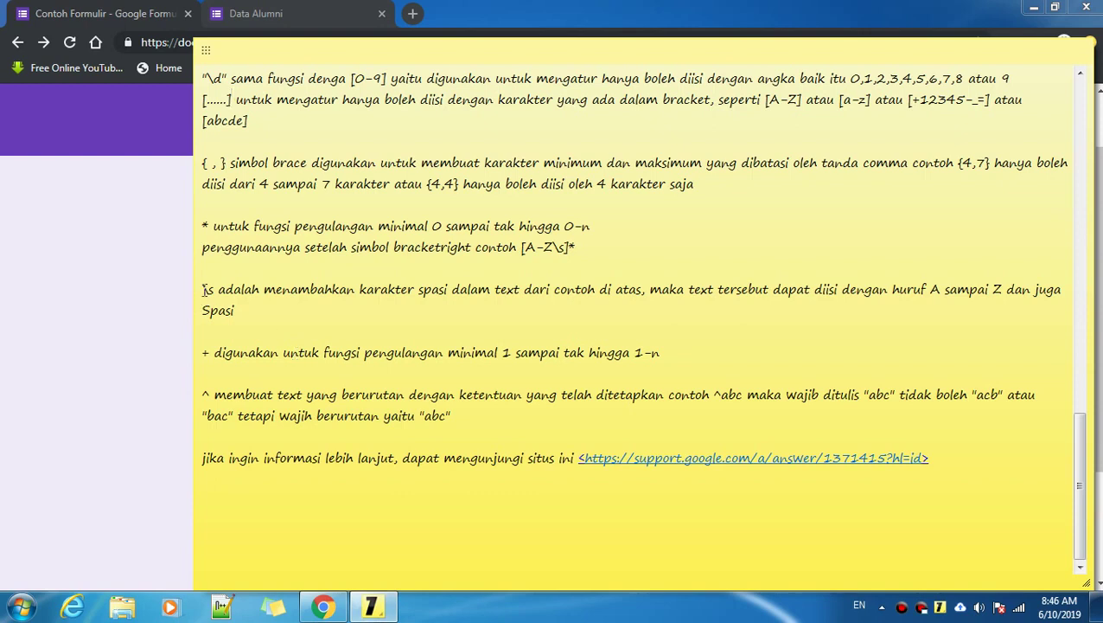
pyautogui.moveTo(201, 289); pyautogui.dragTo(208, 291)
pyautogui.click(161, 294)
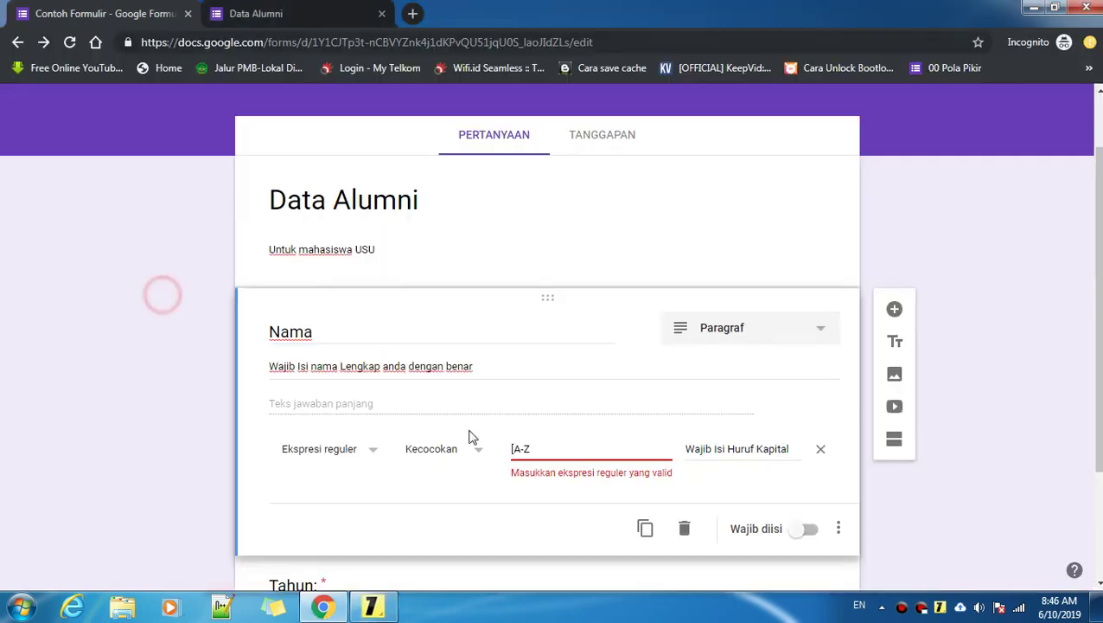
pyautogui.click(545, 447)
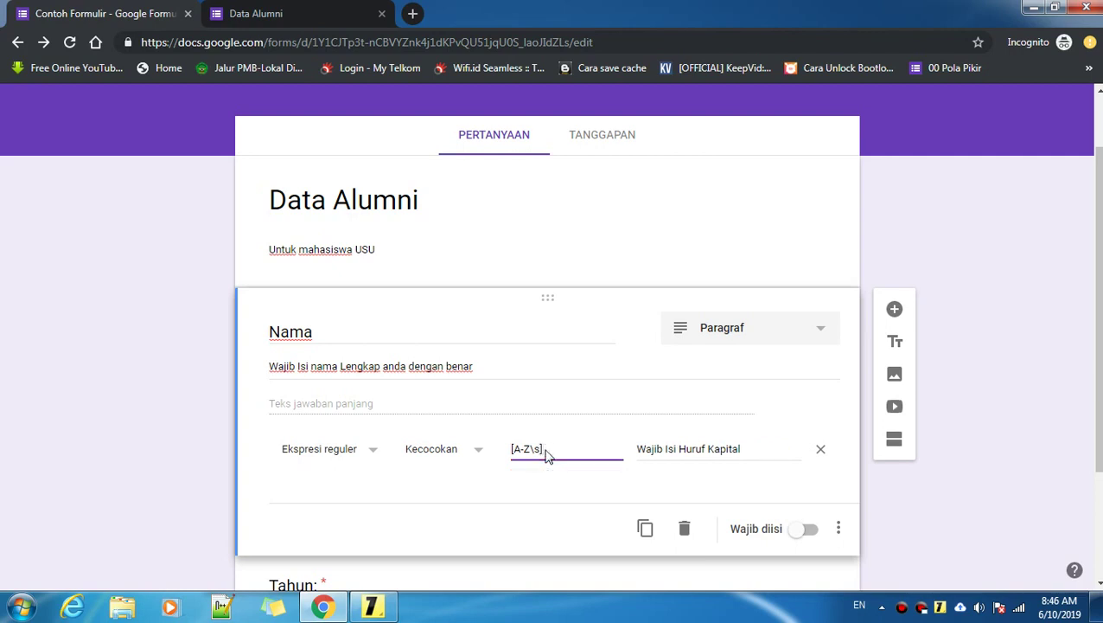
pyautogui.click(547, 449)
pyautogui.click(653, 320)
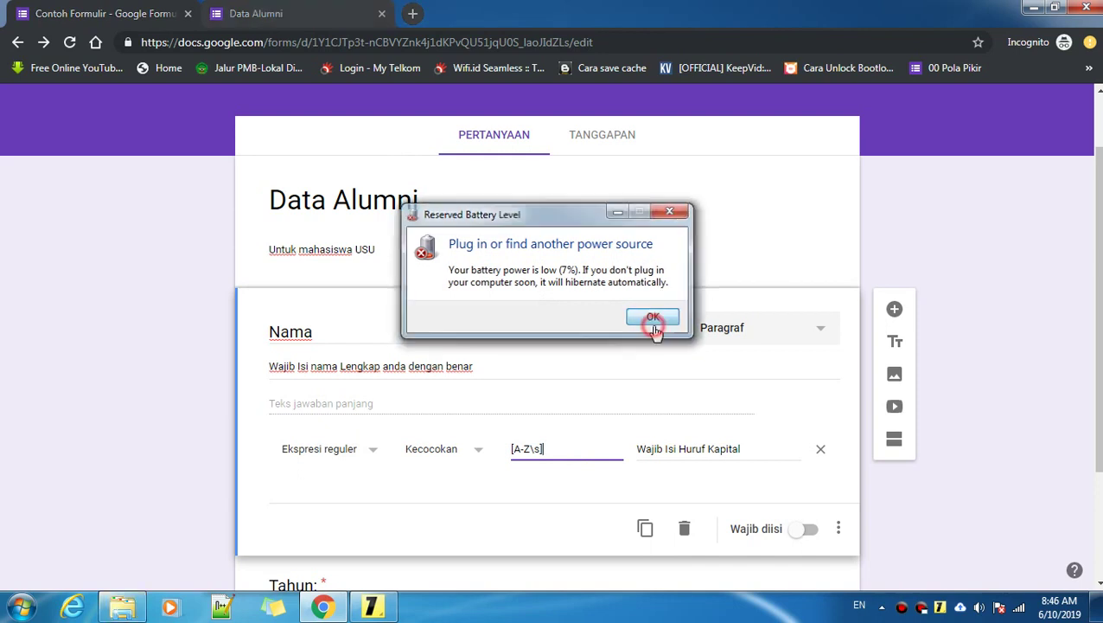
pyautogui.click(566, 448)
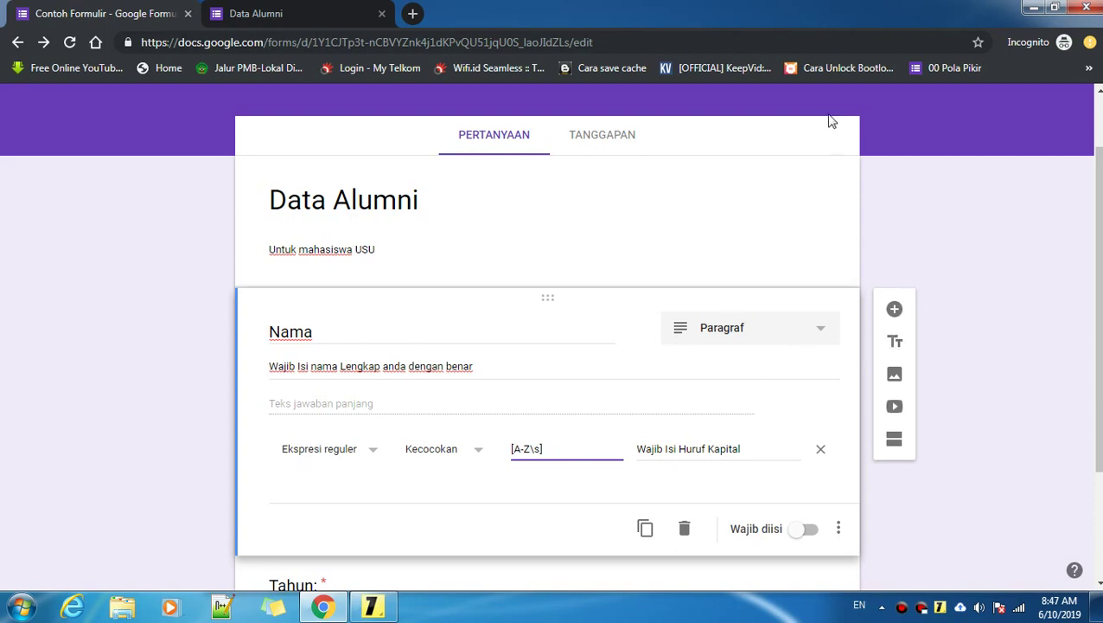
pyautogui.scroll(1, 813, 172)
# Step: In preview, type lowercase 'q' in Nama to trigger the capital-letter error, then clear it
pyautogui.click(859, 112)
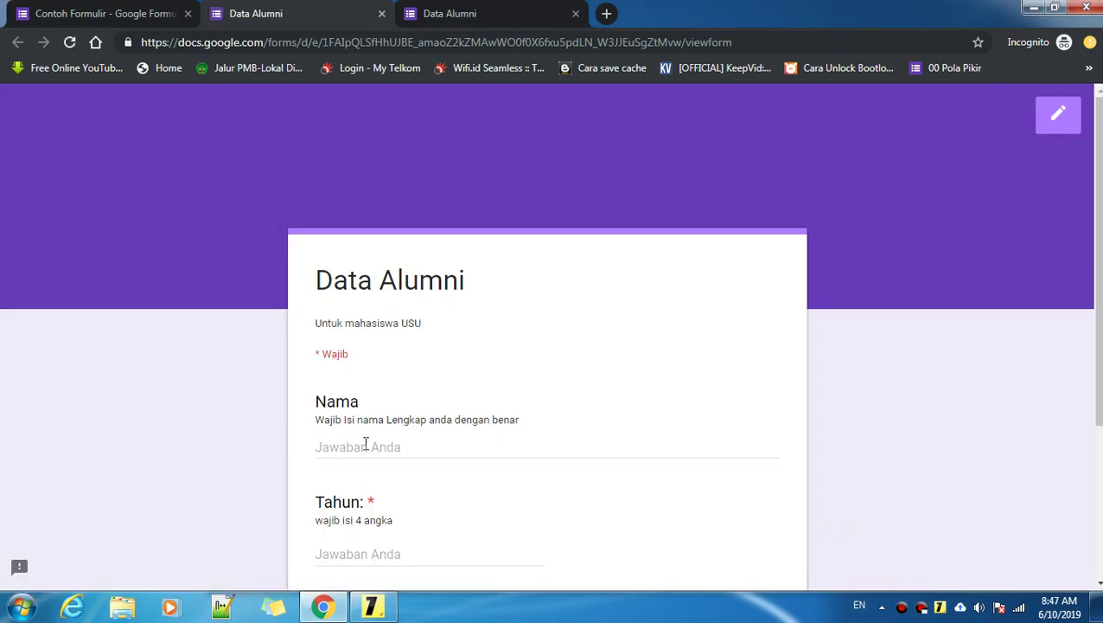
pyautogui.click(368, 446)
pyautogui.write('q')
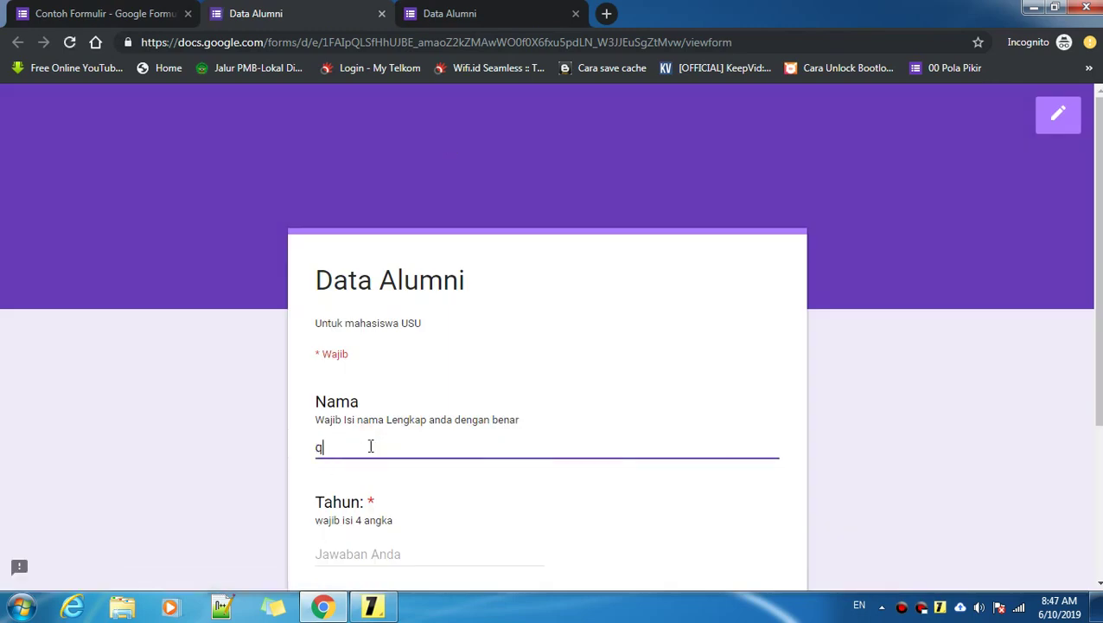
pyautogui.click(364, 451)
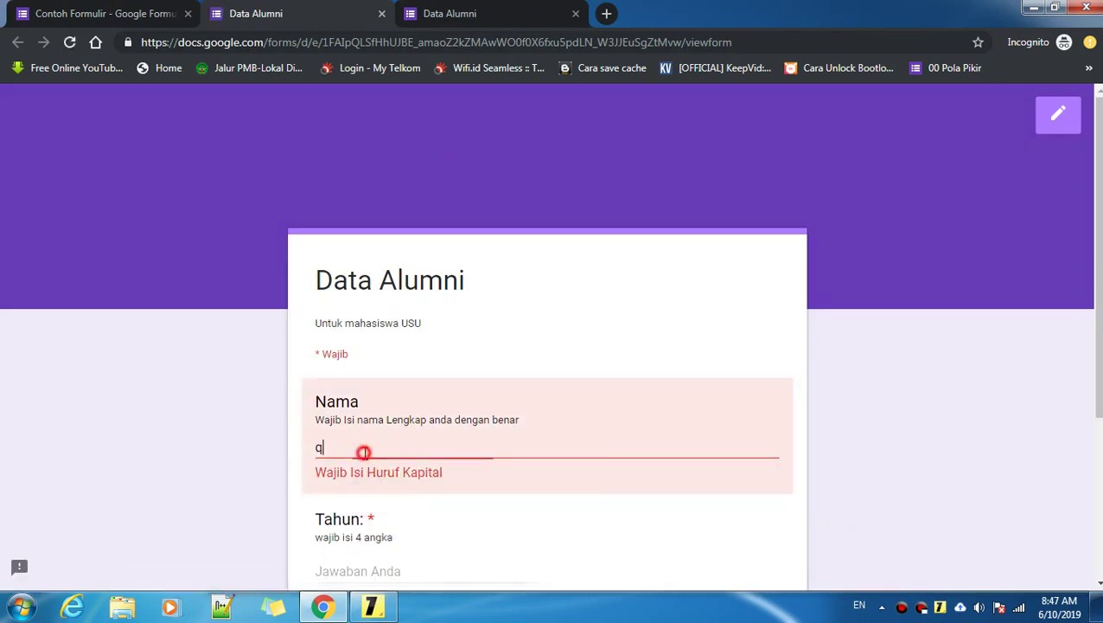
pyautogui.press('BackSpace')
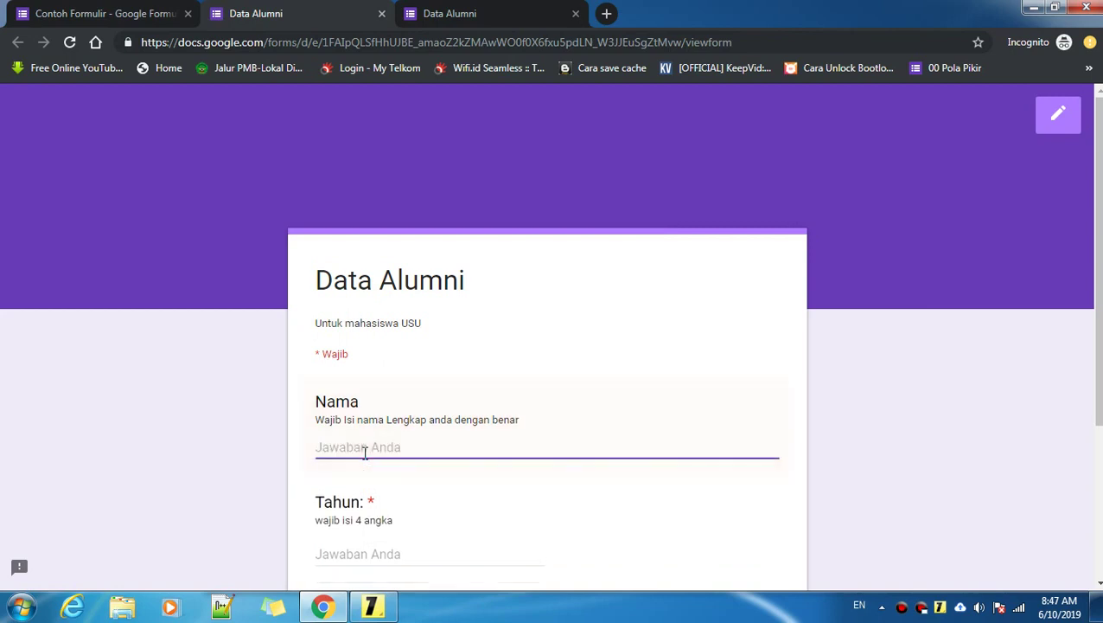
# Step: Return to the form editor, closing the accidentally opened system launcher
pyautogui.click(142, 10)
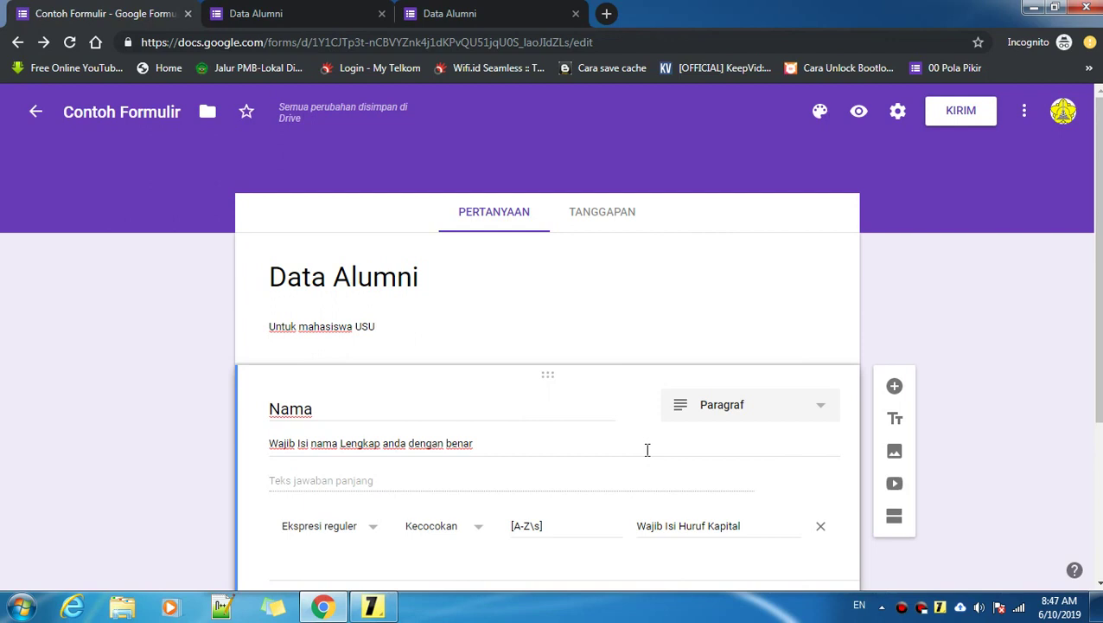
pyautogui.press('super')
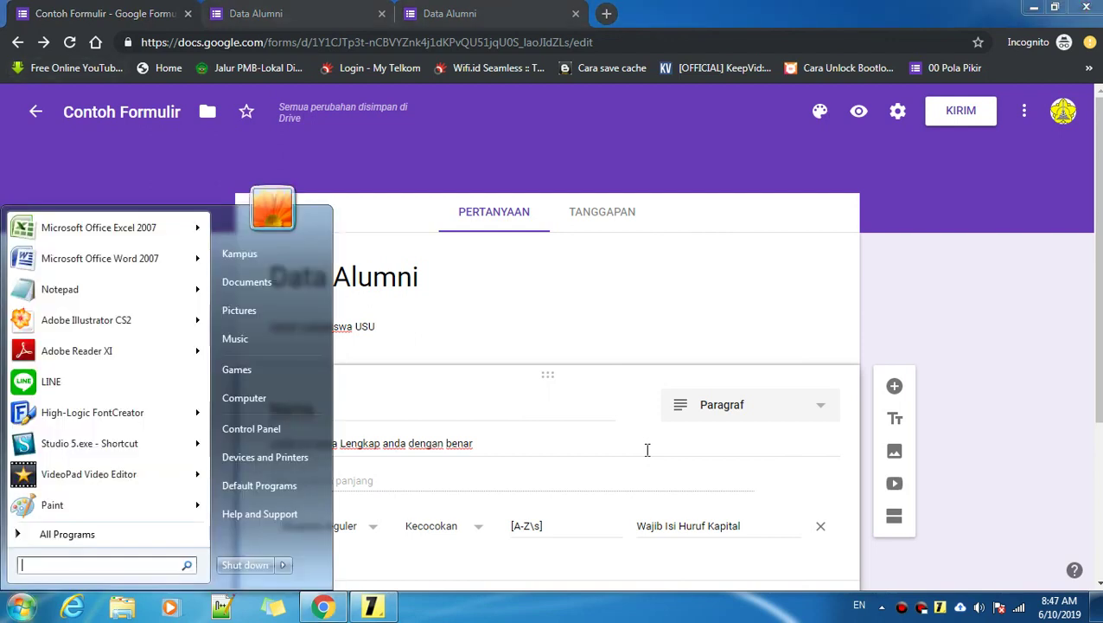
pyautogui.press('super')
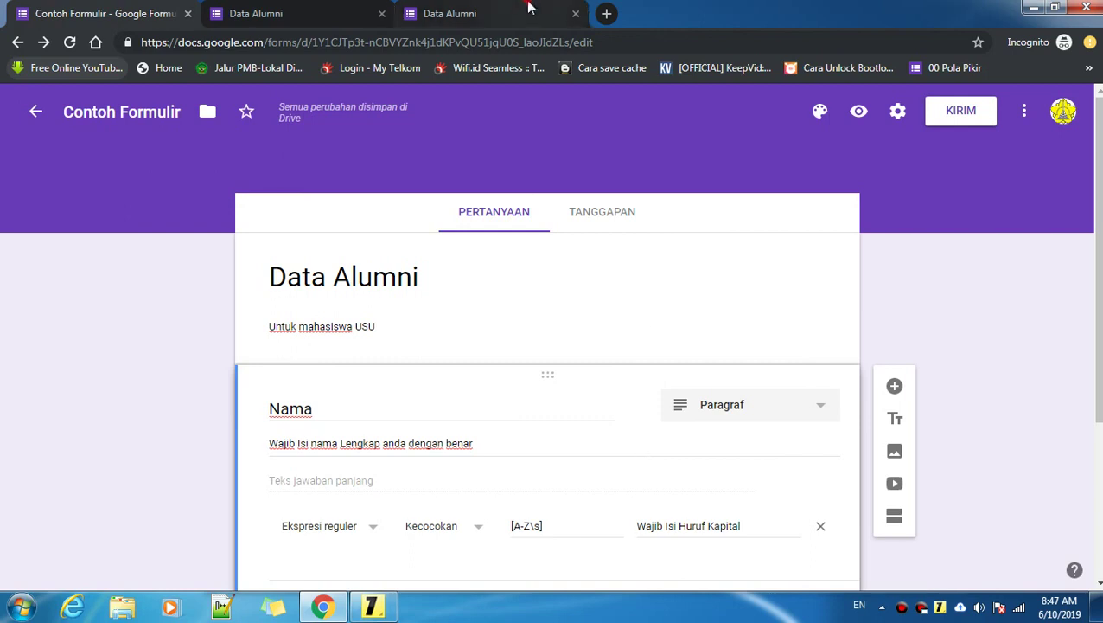
pyautogui.click(484, 13)
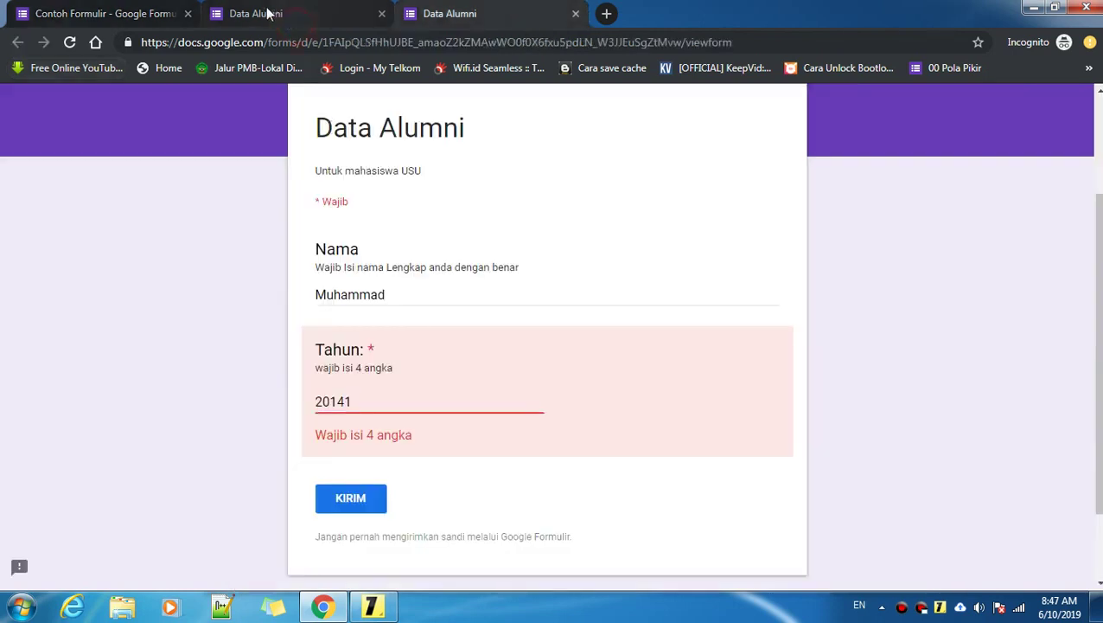
pyautogui.click(158, 11)
pyautogui.scroll(-1, 491, 474)
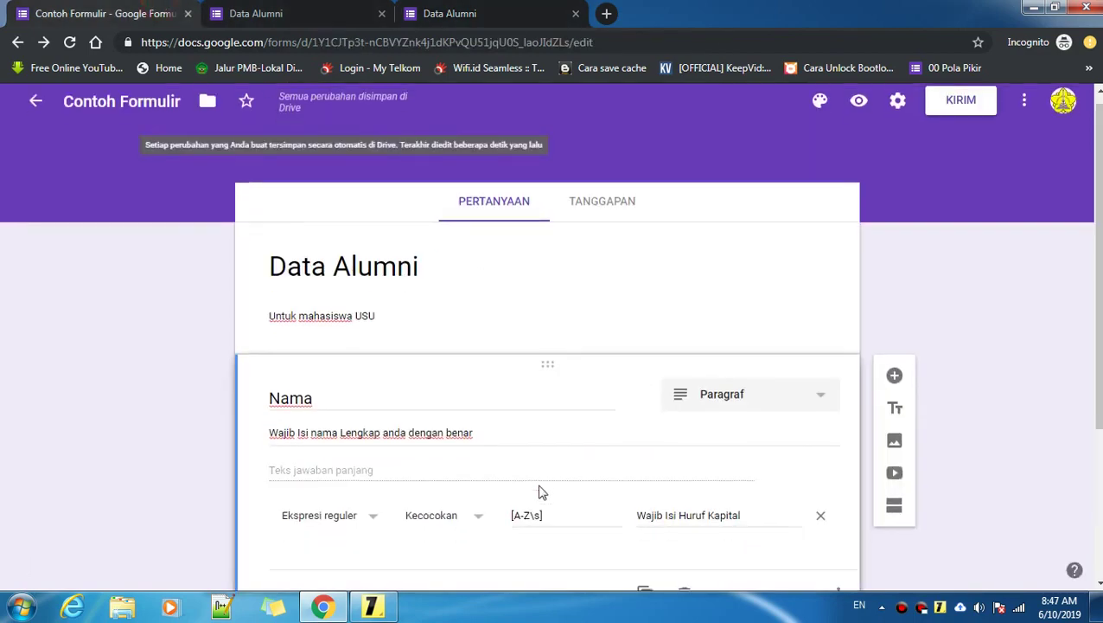
pyautogui.click(541, 446)
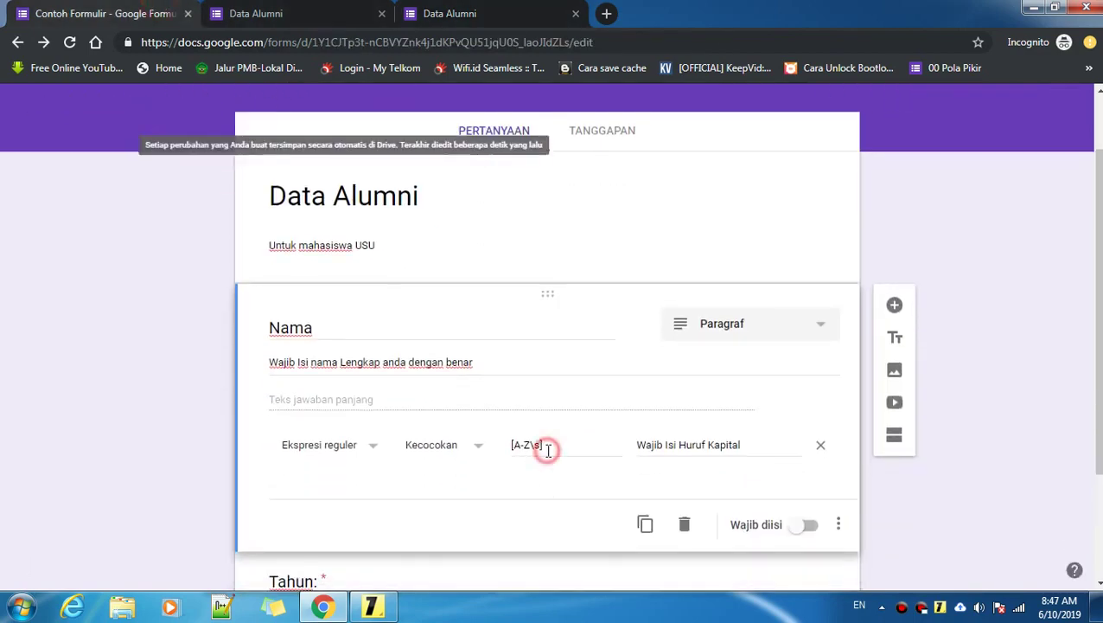
pyautogui.click(372, 606)
pyautogui.moveTo(195, 353); pyautogui.dragTo(688, 345)
pyautogui.click(698, 347)
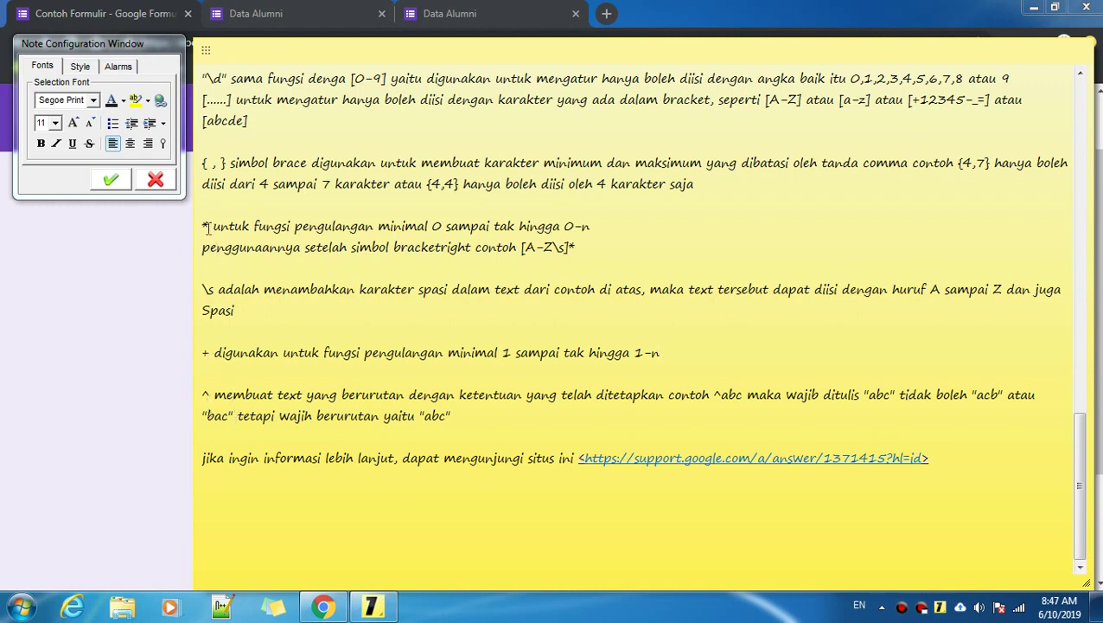
pyautogui.moveTo(204, 226); pyautogui.dragTo(598, 227)
pyautogui.click(587, 244)
pyautogui.moveTo(205, 249); pyautogui.dragTo(588, 247)
pyautogui.click(586, 246)
pyautogui.click(587, 246)
pyautogui.click(573, 247)
pyautogui.click(573, 248)
pyautogui.moveTo(568, 247); pyautogui.dragTo(569, 248)
pyautogui.click(576, 247)
pyautogui.click(180, 270)
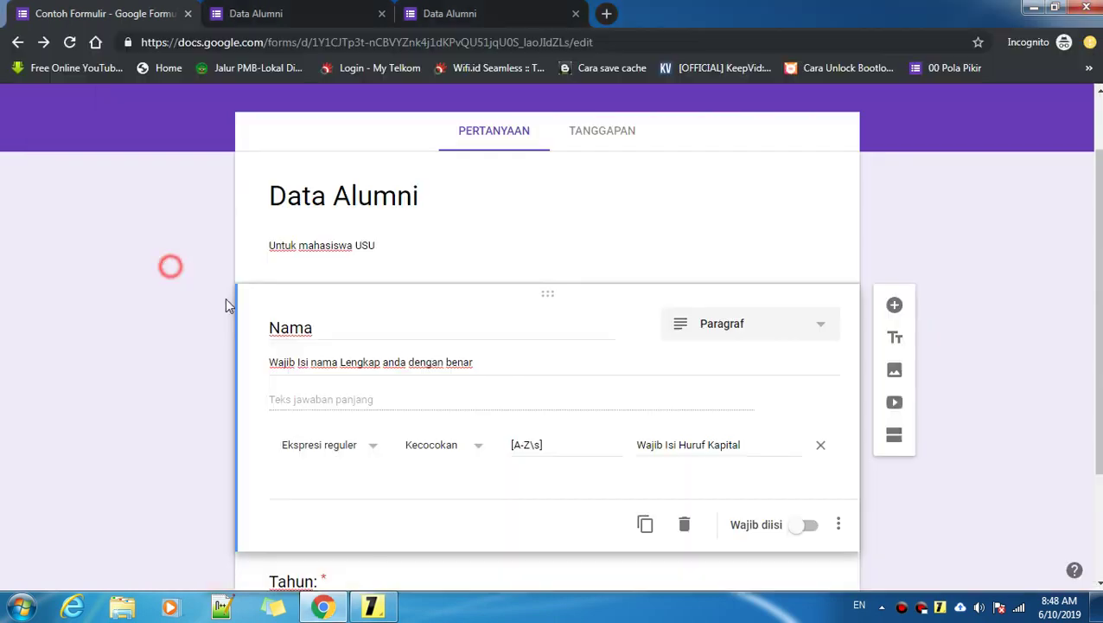
pyautogui.scroll(-1, 597, 394)
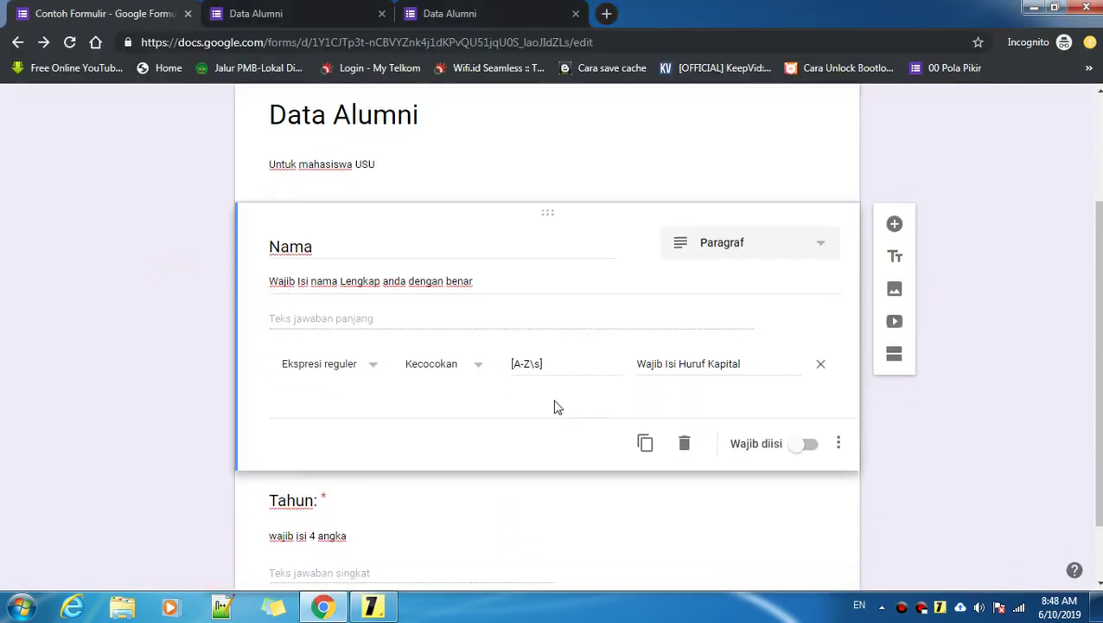
pyautogui.click(564, 365)
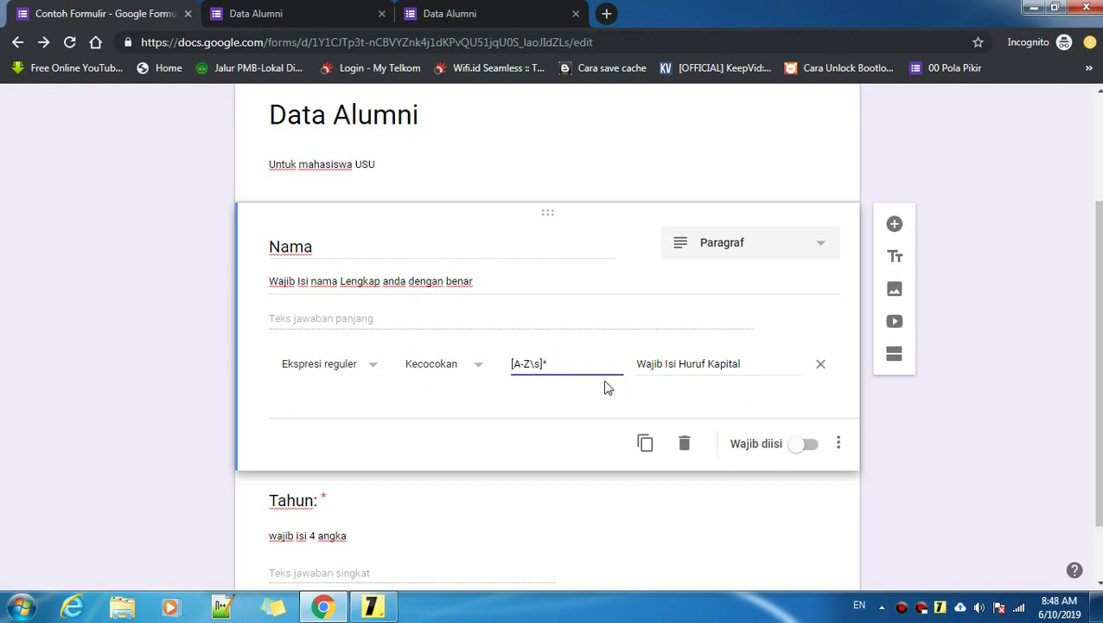
# Step: Make the Nama question required, then switch to the Data Alumni preview tab
pyautogui.click(807, 445)
pyautogui.scroll(-1, 809, 452)
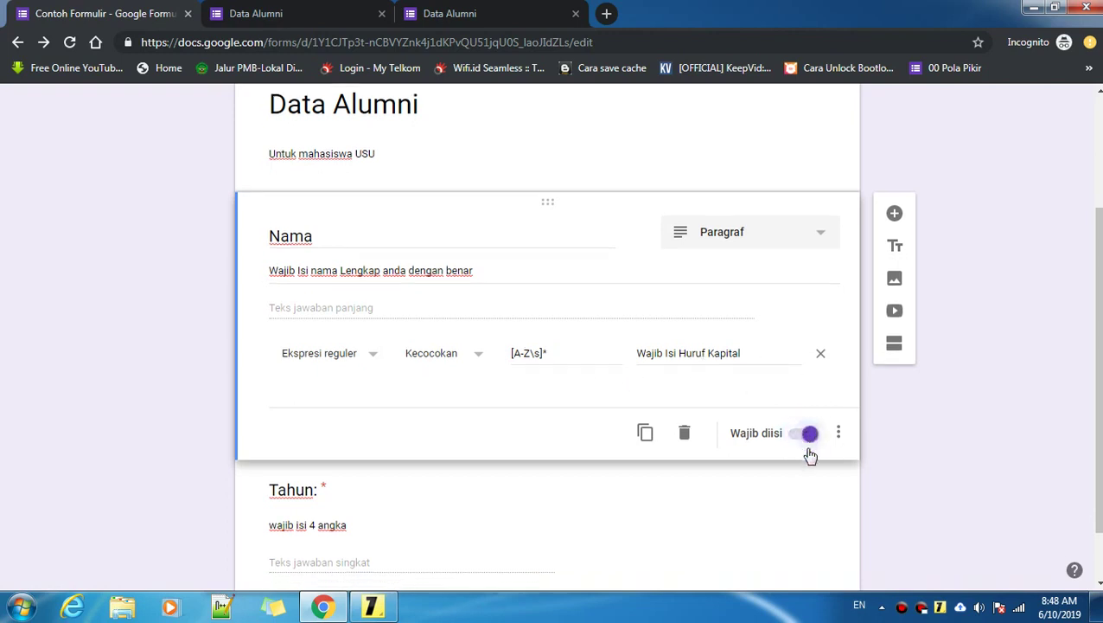
pyautogui.click(497, 13)
# Step: Reload the preview and enter lowercase 'muhanan' in Nama to trigger the capital-letter error
pyautogui.click(69, 42)
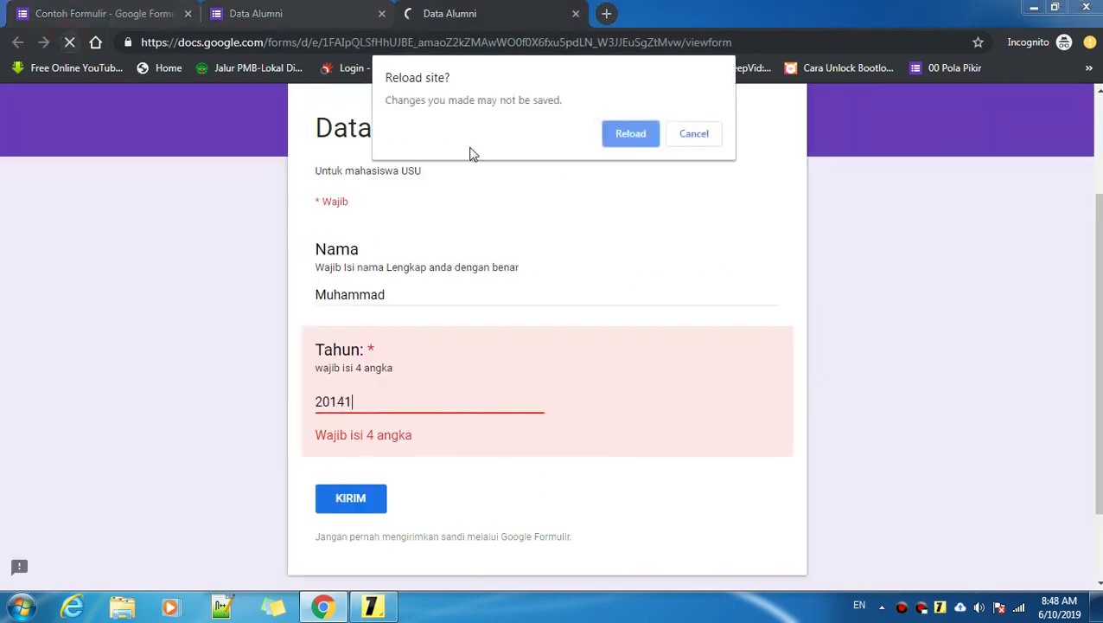
pyautogui.click(629, 136)
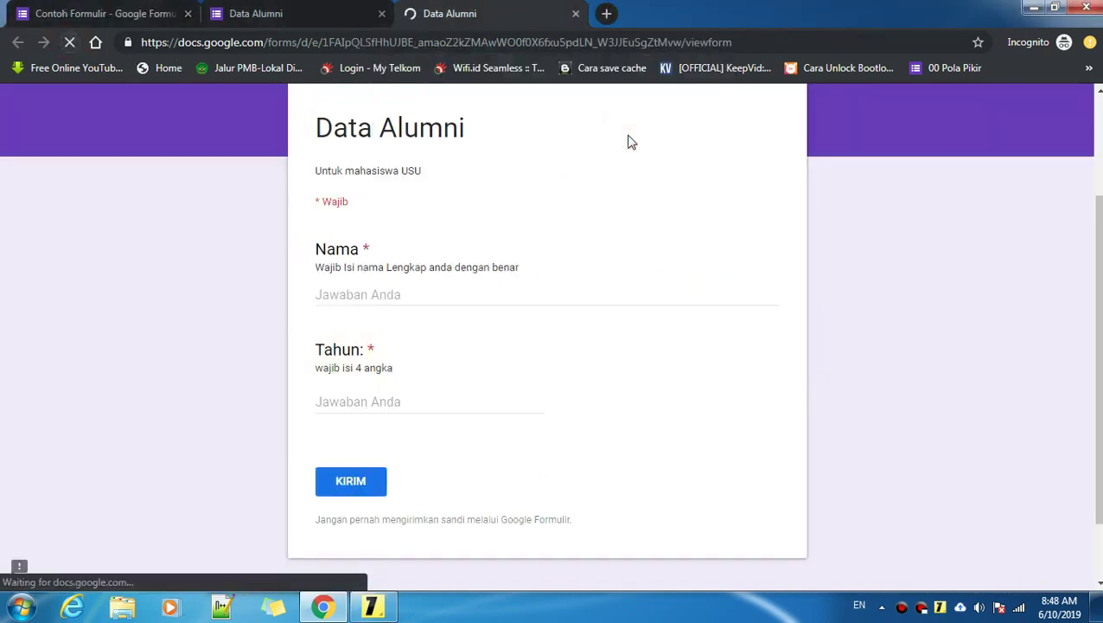
pyautogui.click(418, 288)
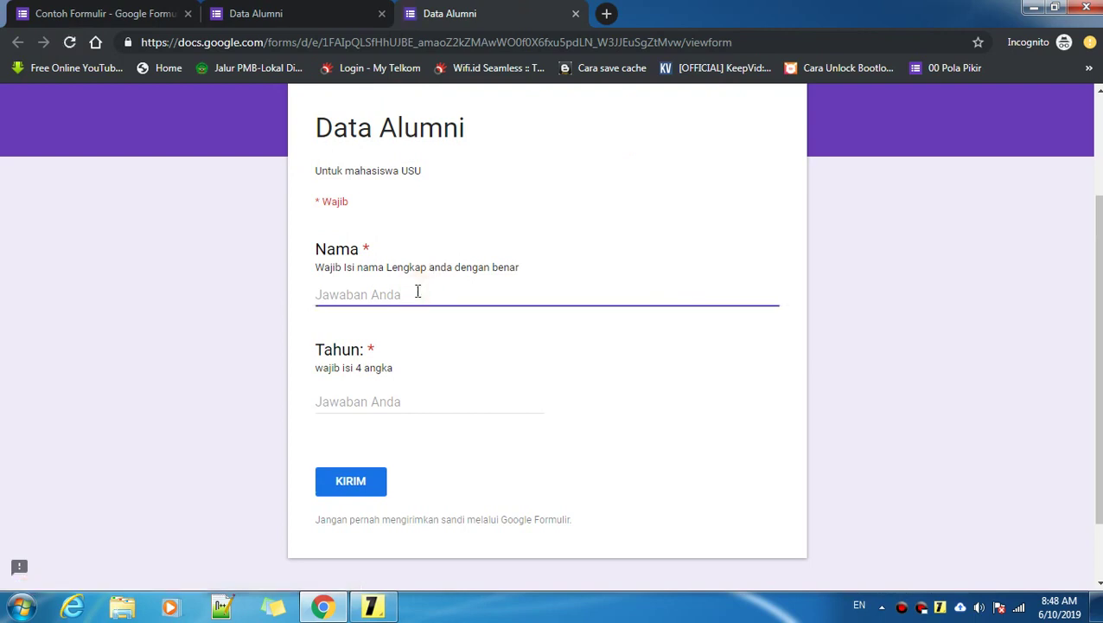
pyautogui.write('m')
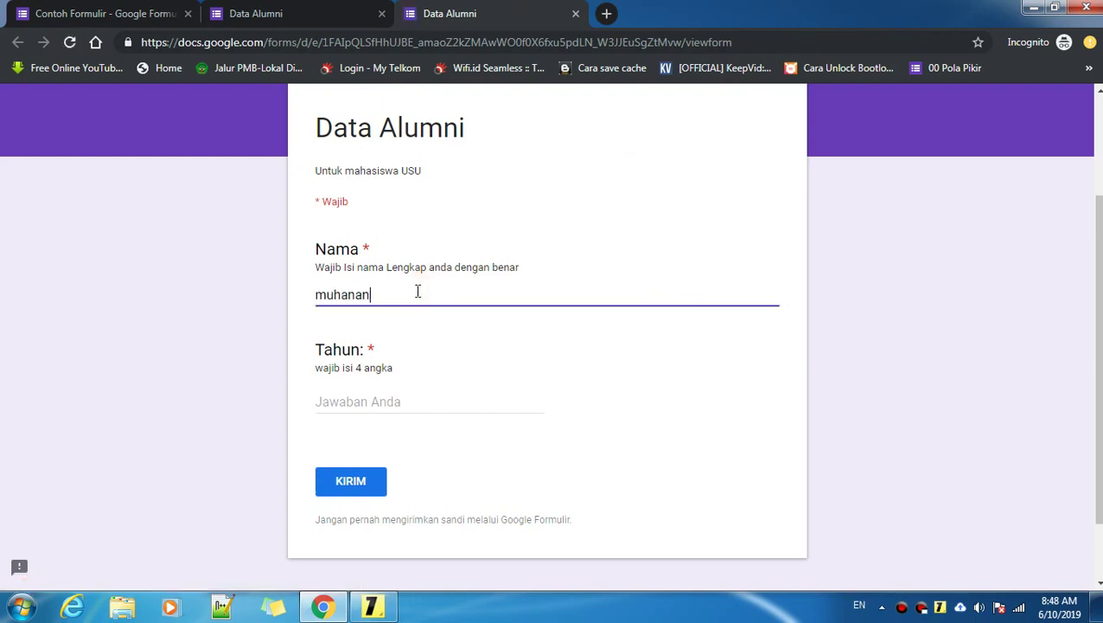
pyautogui.write('uhanan')
pyautogui.click(418, 398)
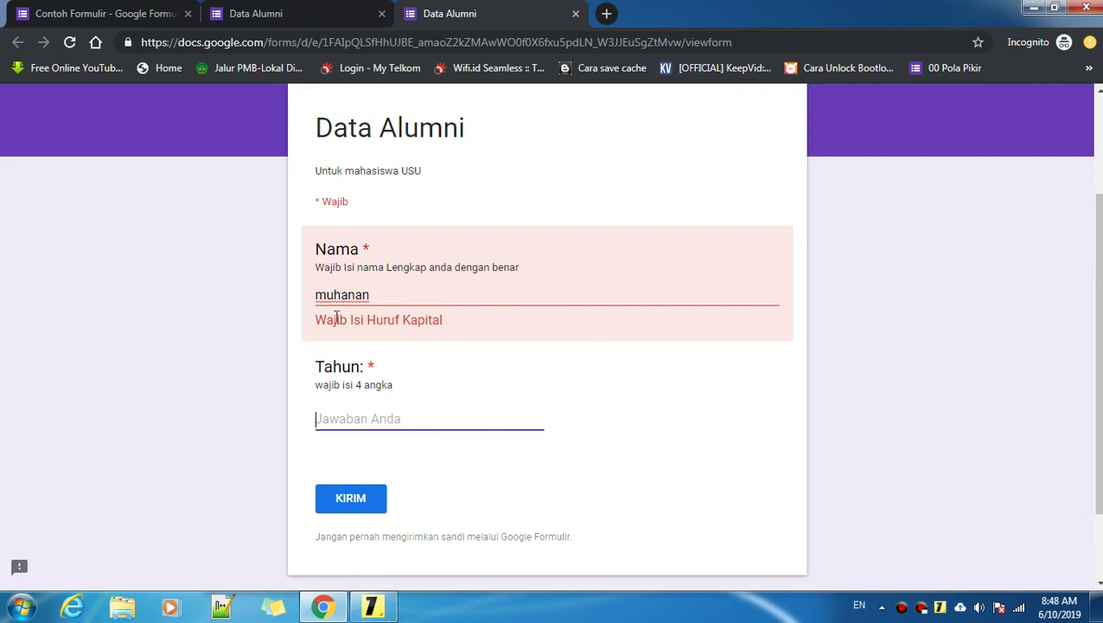
# Step: Replace the lowercase answer with the full name typed in capital letters
pyautogui.moveTo(401, 302); pyautogui.dragTo(313, 300)
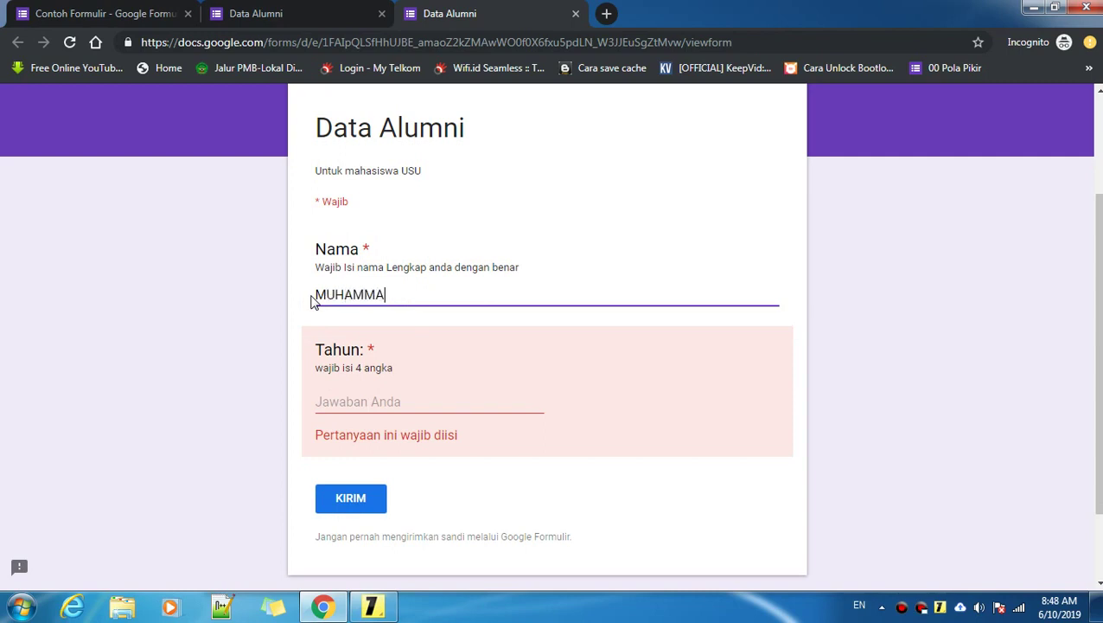
pyautogui.click(377, 402)
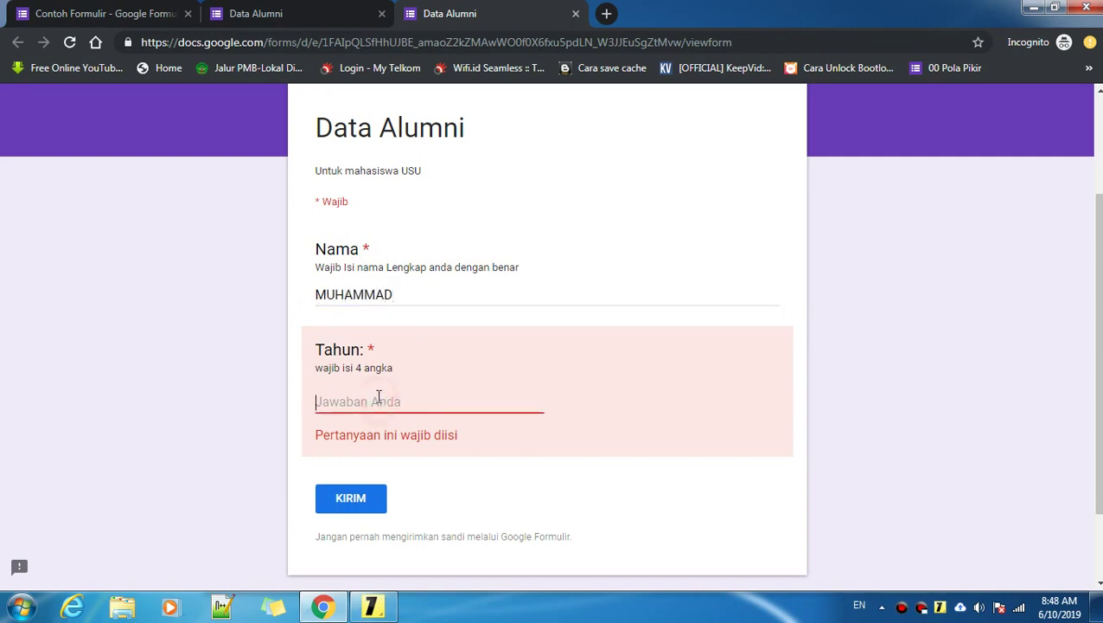
pyautogui.click(409, 296)
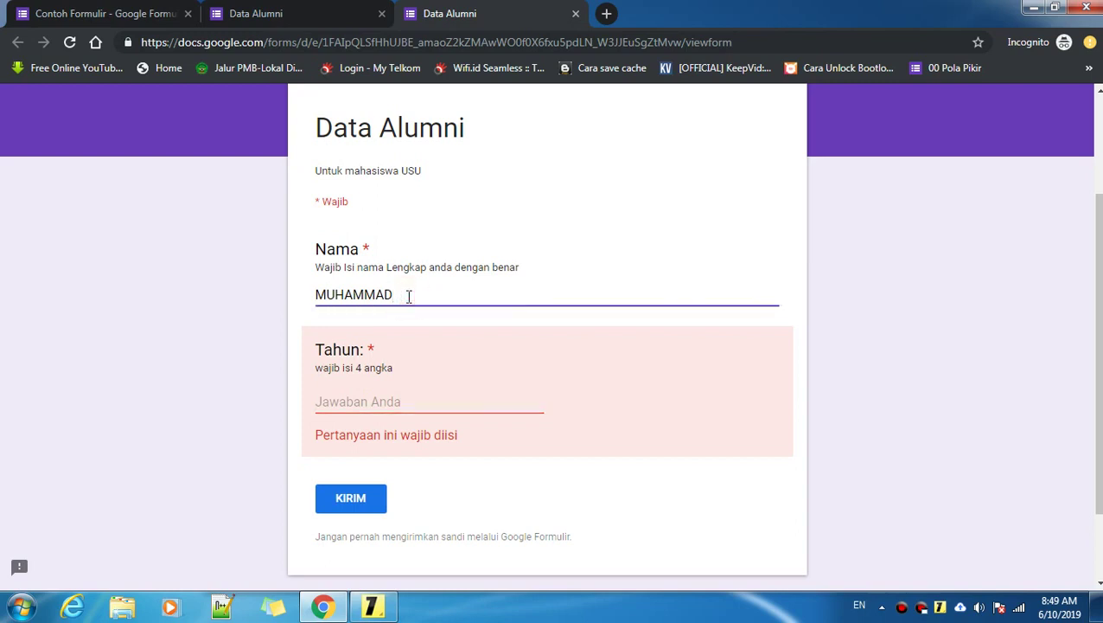
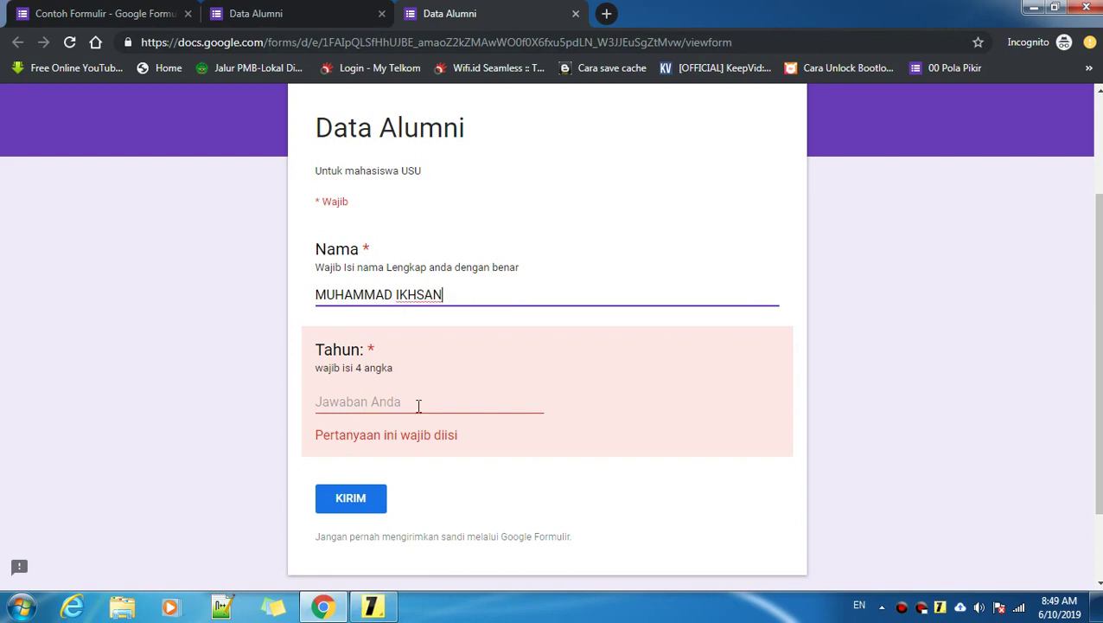
pyautogui.click(418, 403)
# Step: Append a lowercase 'a' to confirm the capital-letter rule rejects it, then remove it
pyautogui.click(462, 294)
pyautogui.moveTo(335, 295); pyautogui.dragTo(458, 294)
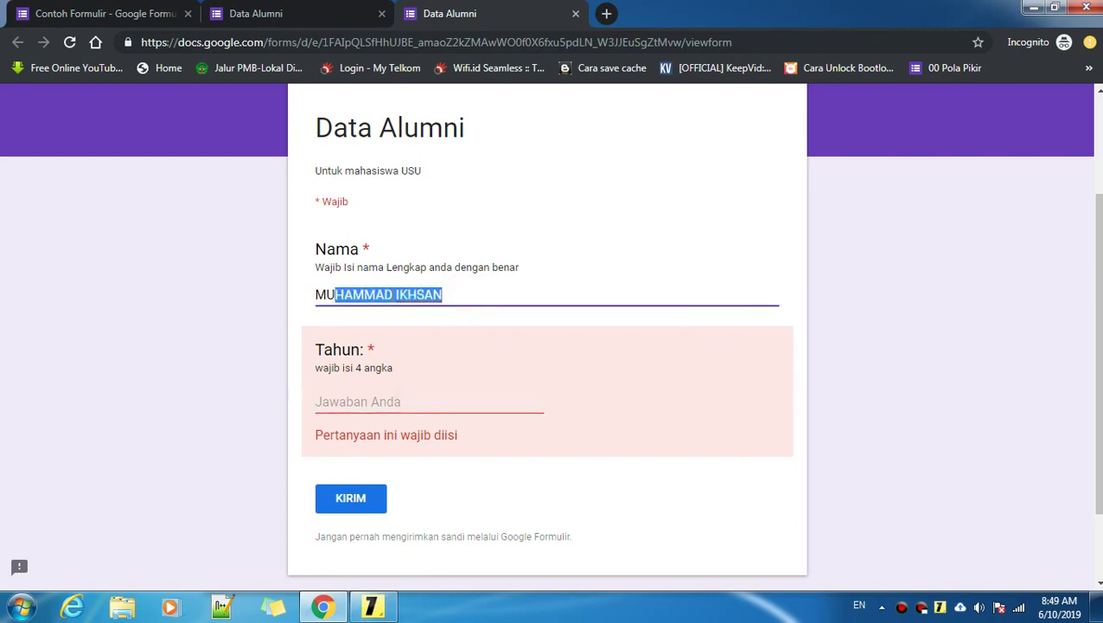
pyautogui.click(445, 295)
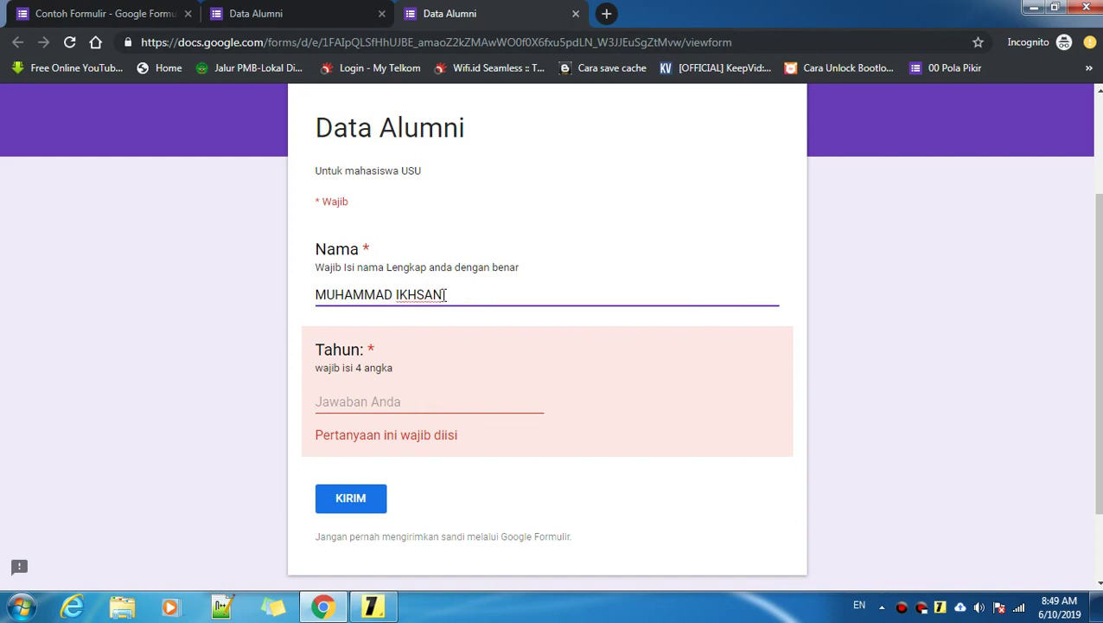
pyautogui.write('a')
pyautogui.click(375, 401)
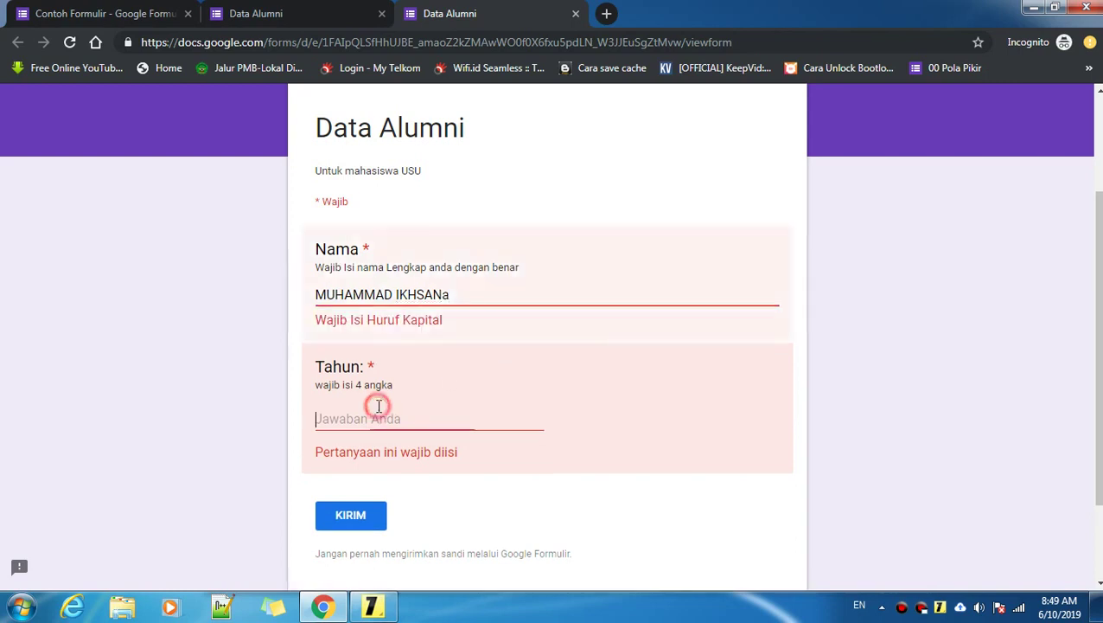
pyautogui.click(471, 293)
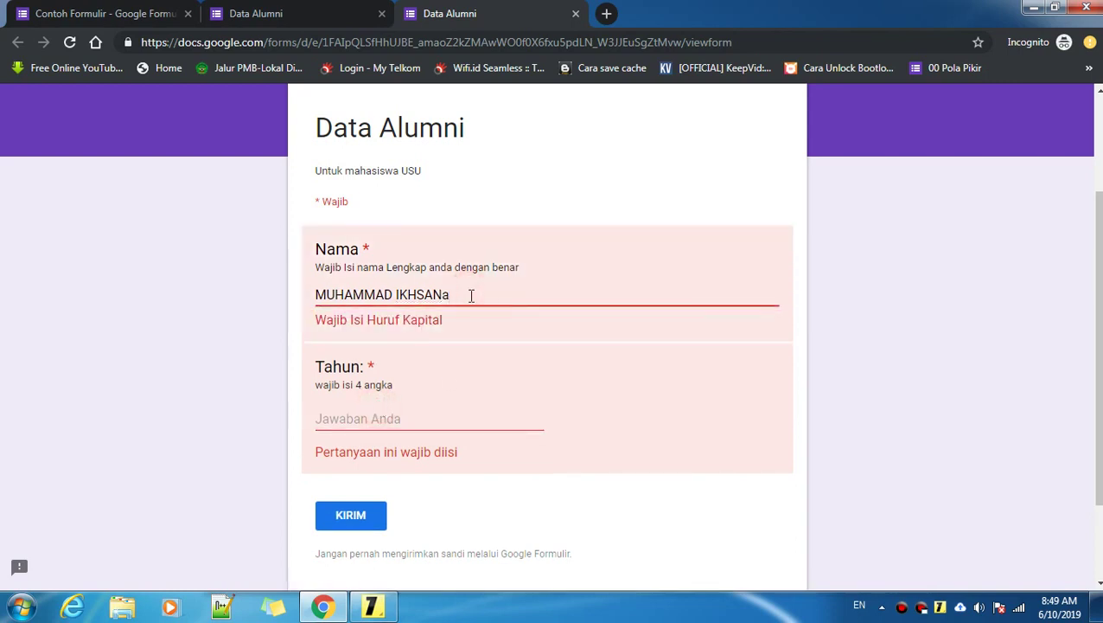
pyautogui.press('BackSpace')
# Step: Enter 20151 in Tahun to see the 4-digit error, then correct it to 2015
pyautogui.click(403, 400)
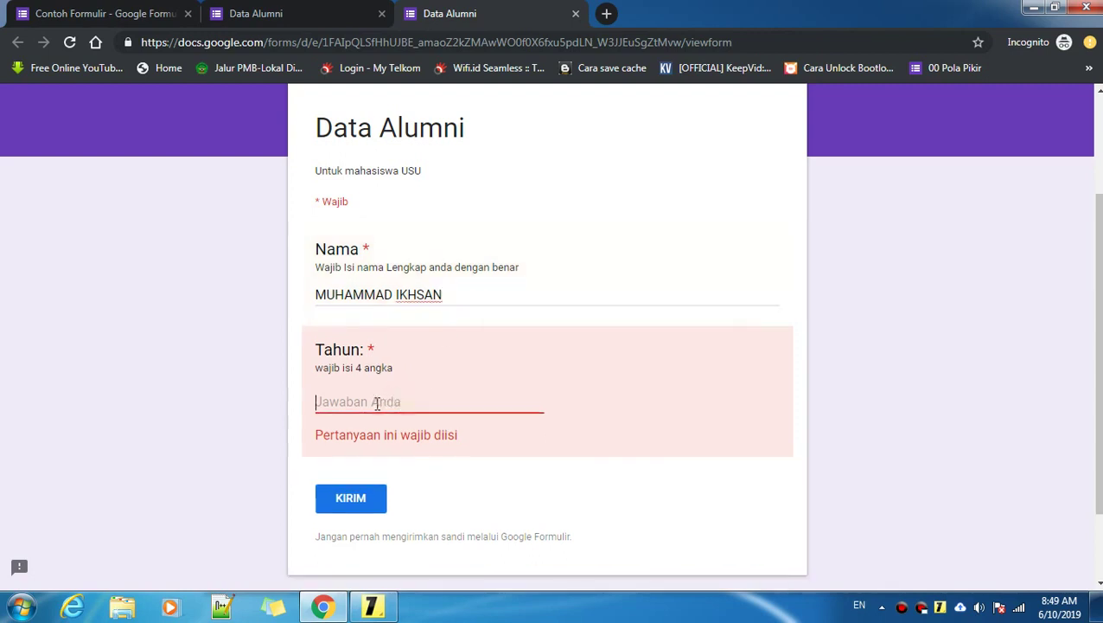
pyautogui.write('2015')
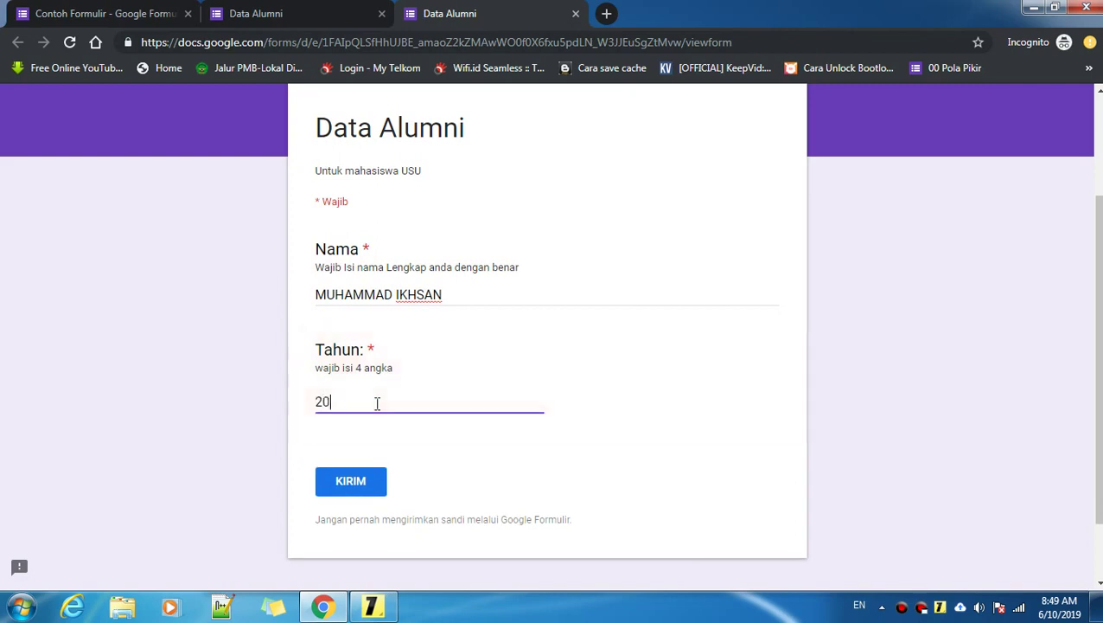
pyautogui.click(465, 289)
pyautogui.click(355, 407)
pyautogui.click(463, 297)
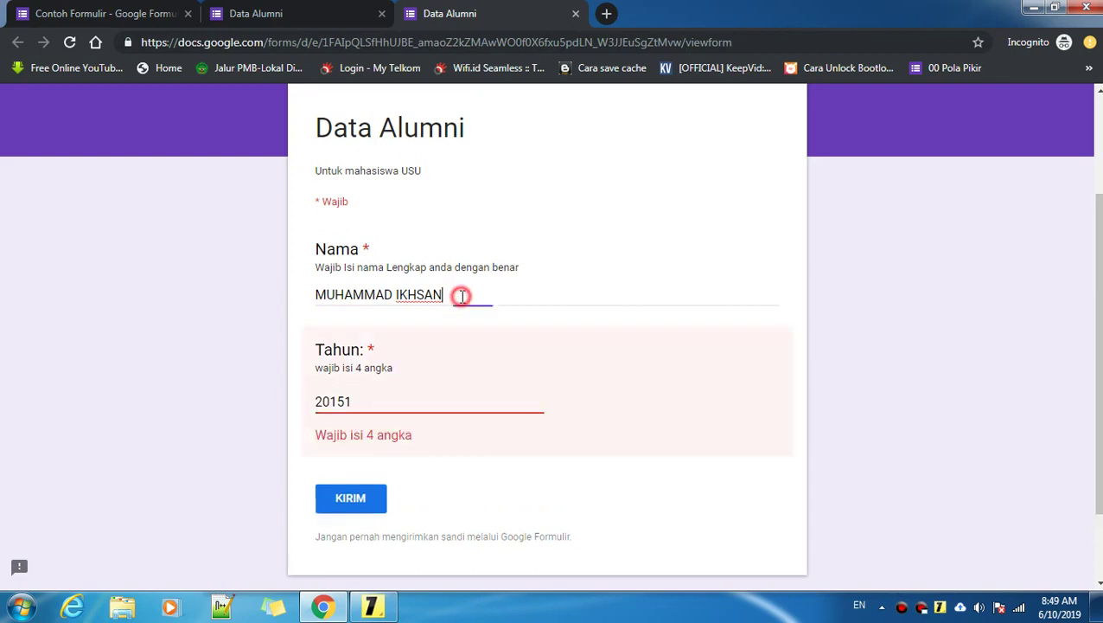
pyautogui.click(382, 406)
pyautogui.press('BackSpace')
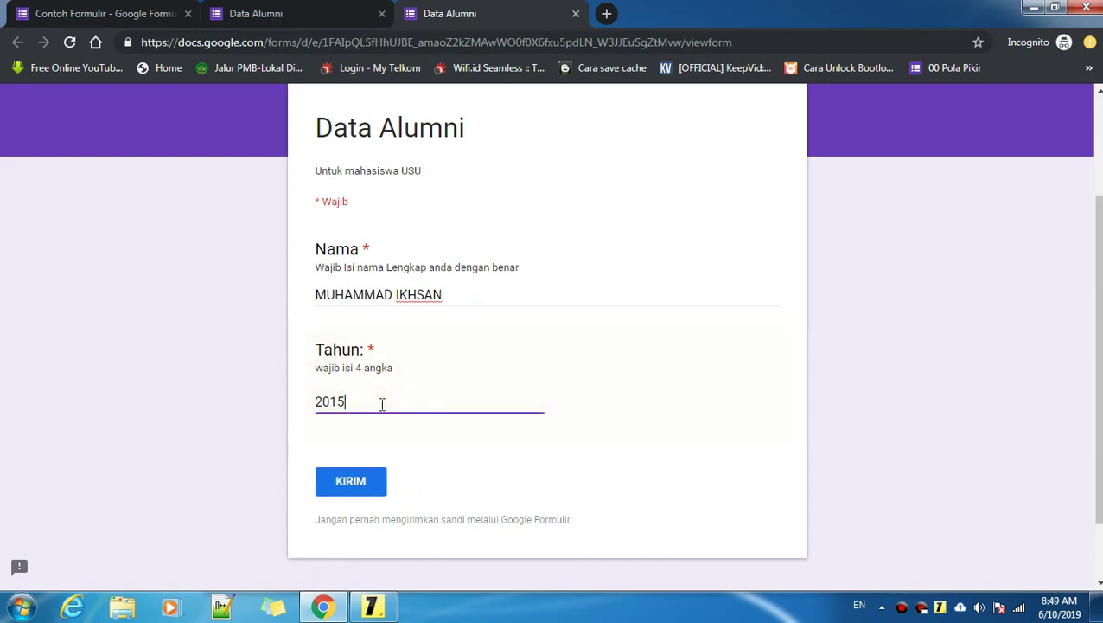
pyautogui.scroll(1, 387, 358)
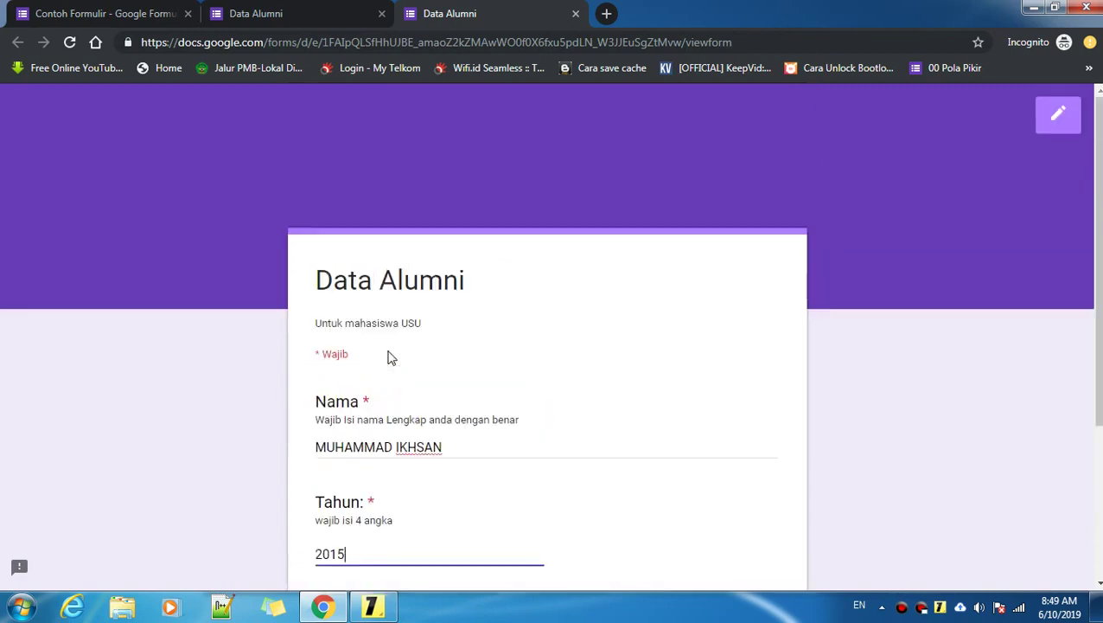
pyautogui.scroll(-1, 387, 357)
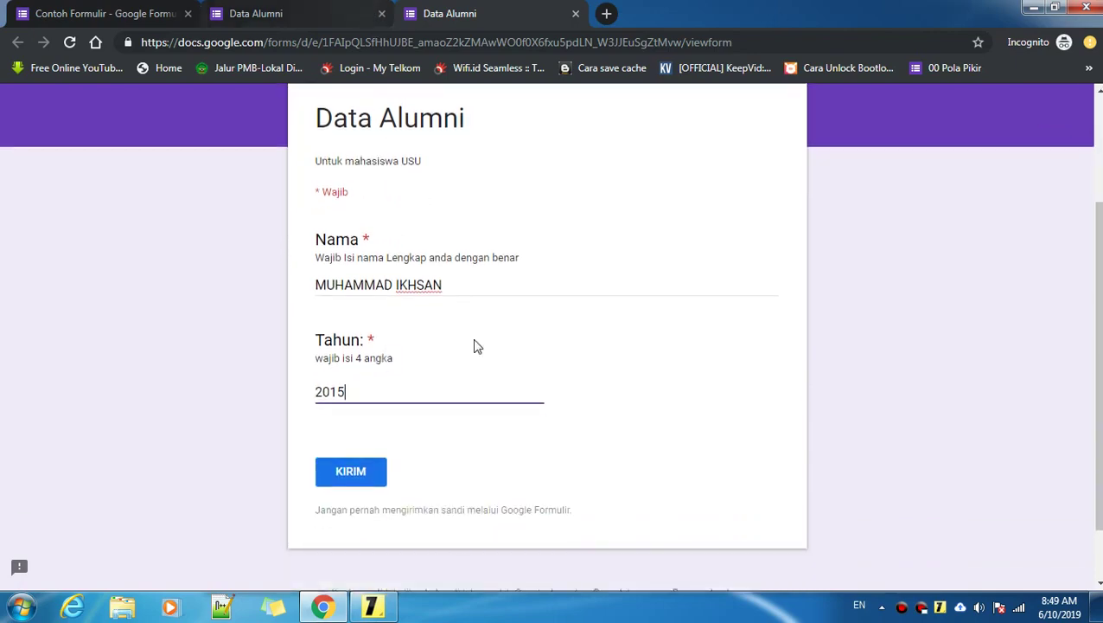
# Step: Bring up the regex tutorial sticky note and review its Kecocokan (Matches) title
pyautogui.click(373, 606)
pyautogui.scroll(15, 547, 401)
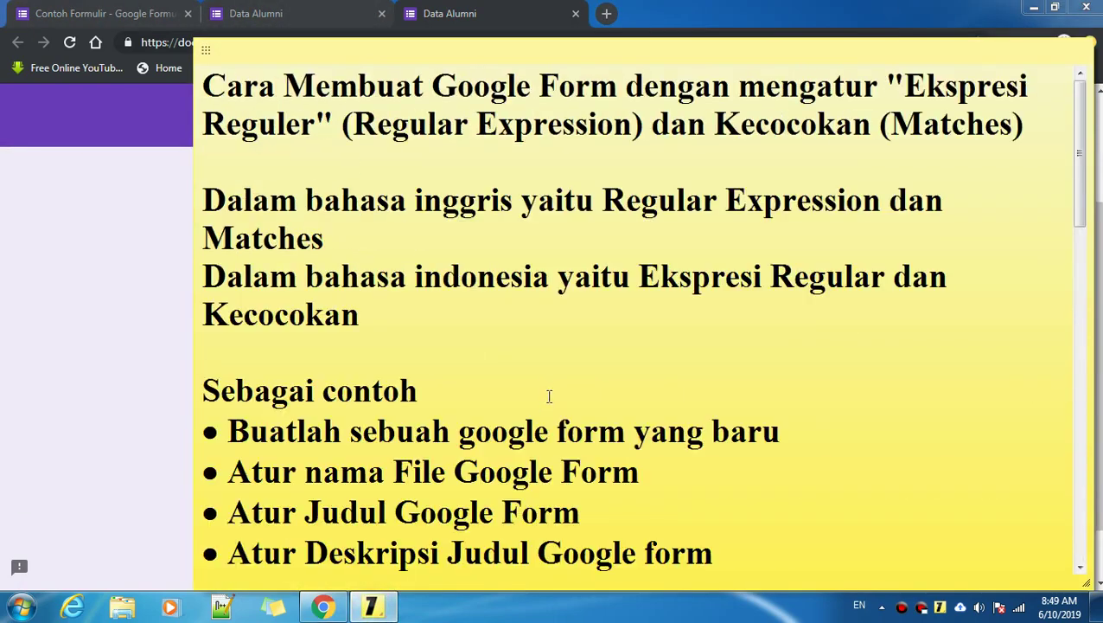
pyautogui.moveTo(212, 82); pyautogui.dragTo(1043, 128)
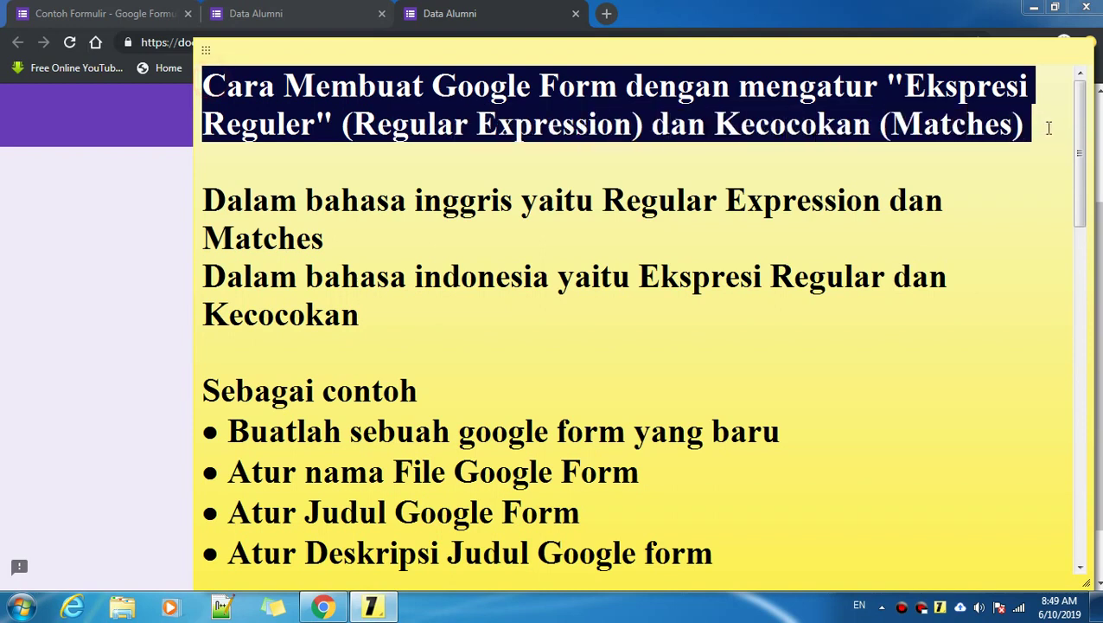
pyautogui.click(355, 124)
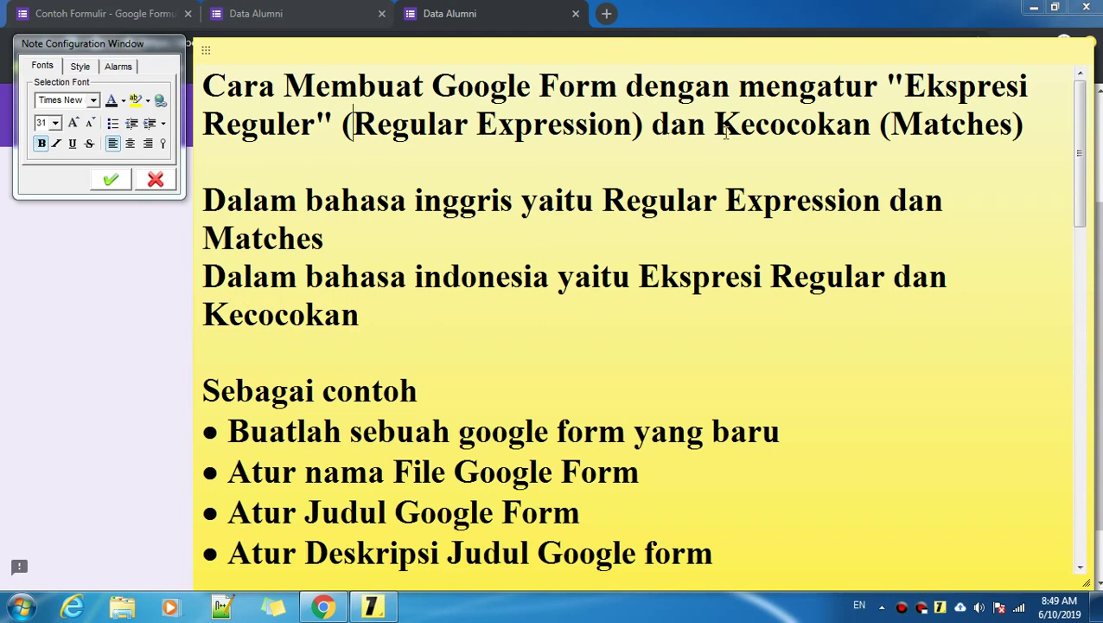
pyautogui.moveTo(716, 128); pyautogui.dragTo(1029, 126)
pyautogui.click(1048, 123)
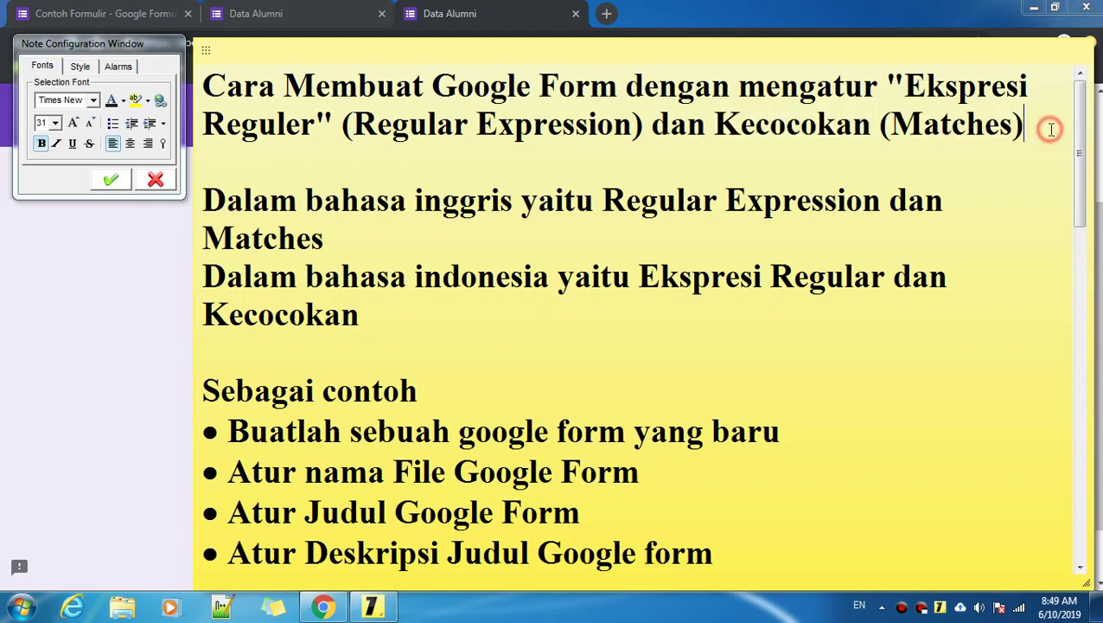
# Step: Send the sticky note behind the Chrome window so the filled form shows
pyautogui.click(161, 236)
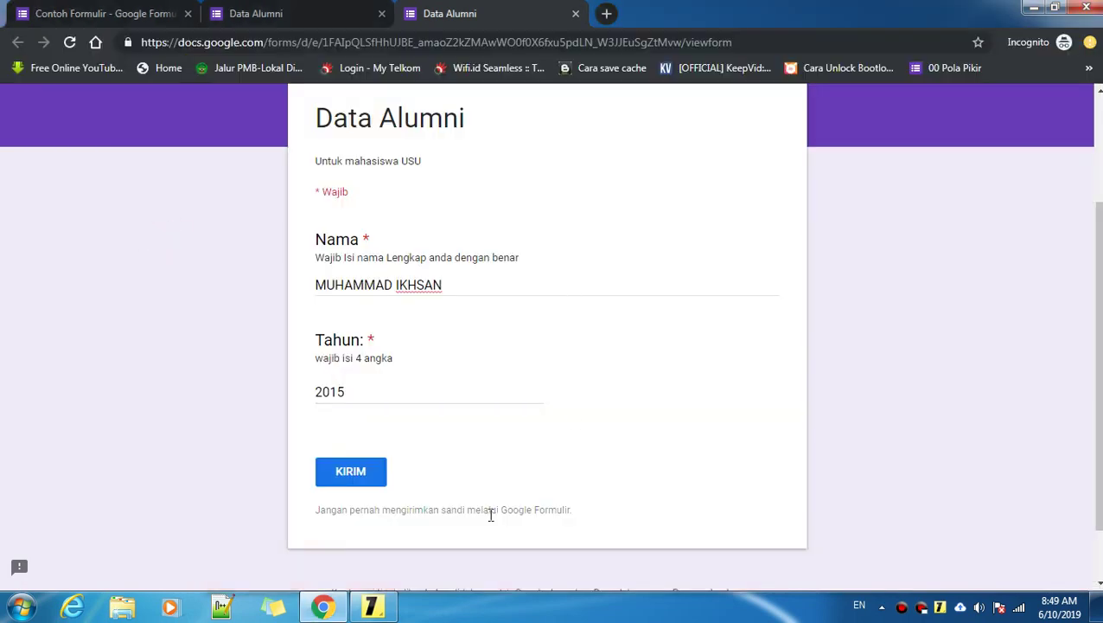
pyautogui.click(373, 606)
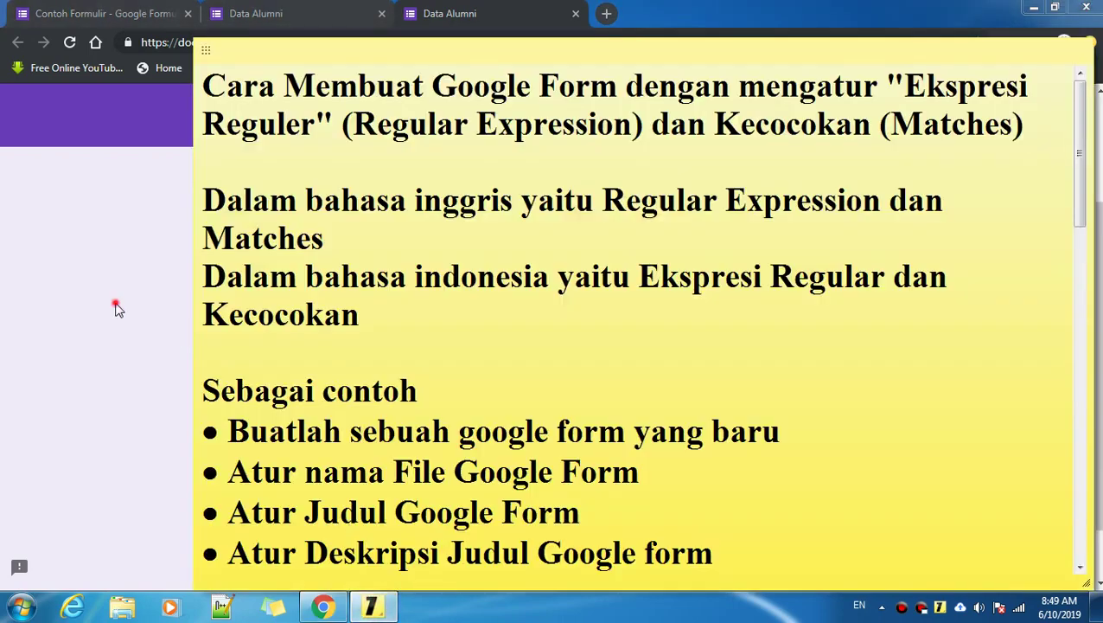
pyautogui.click(117, 310)
pyautogui.scroll(-2, 564, 450)
pyautogui.scroll(3, 564, 443)
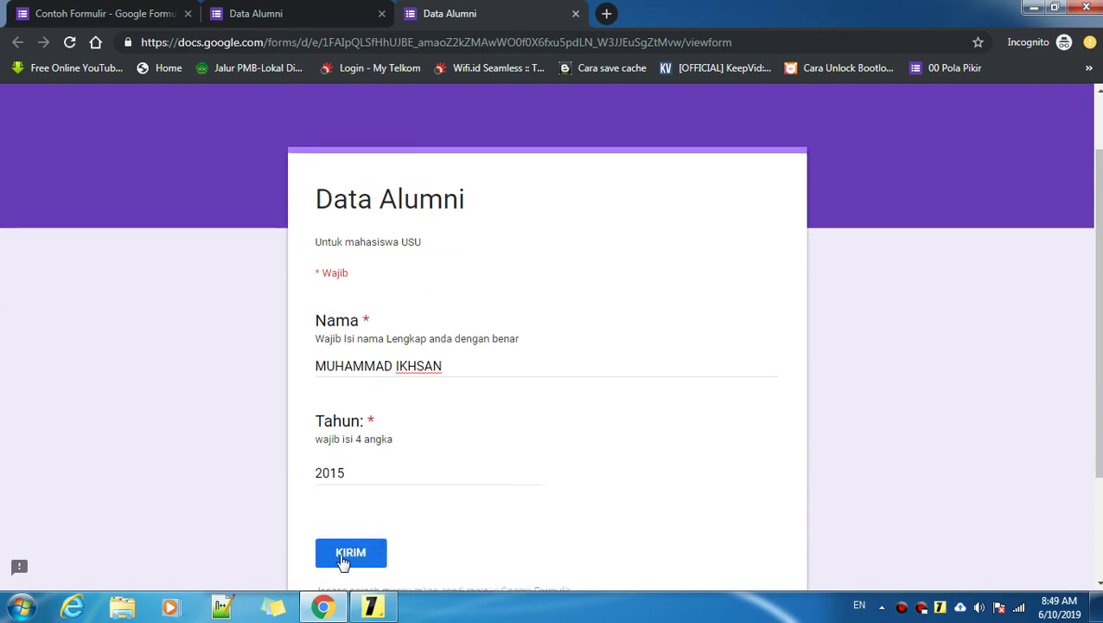
# Step: Submit the test response with KIRIM and compare the confirmation with the empty form tab
pyautogui.click(359, 555)
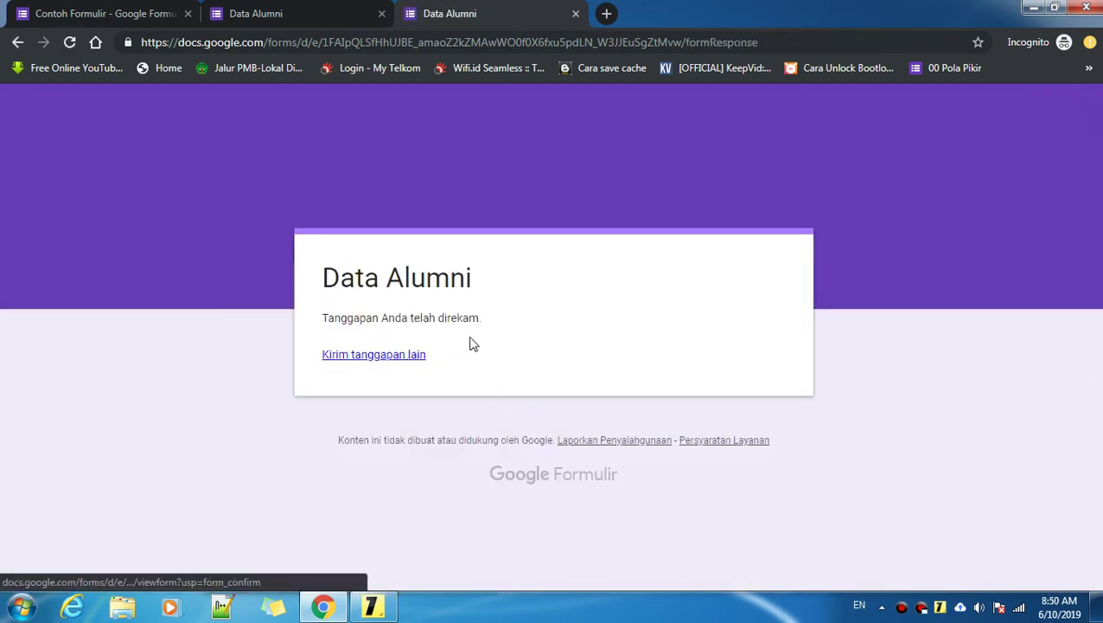
pyautogui.click(258, 7)
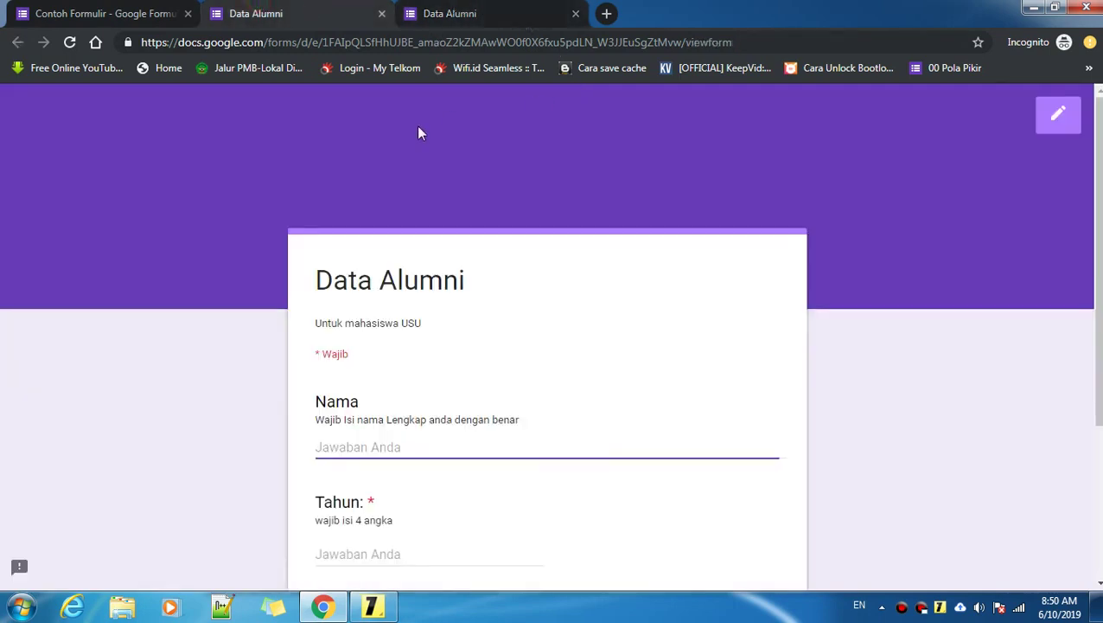
pyautogui.click(459, 13)
pyautogui.click(256, 12)
pyautogui.click(484, 12)
pyautogui.click(276, 10)
pyautogui.scroll(-1, 516, 277)
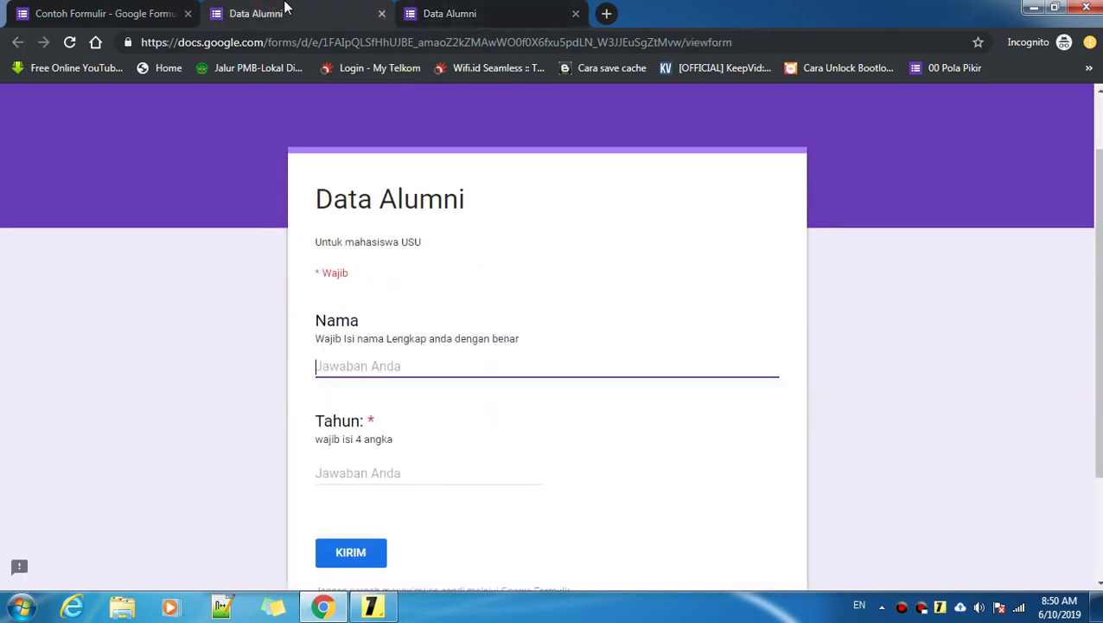
# Step: Check the Contoh Formulir editor, then close the response-recorded confirmation tab
pyautogui.click(73, 10)
pyautogui.scroll(3, 572, 121)
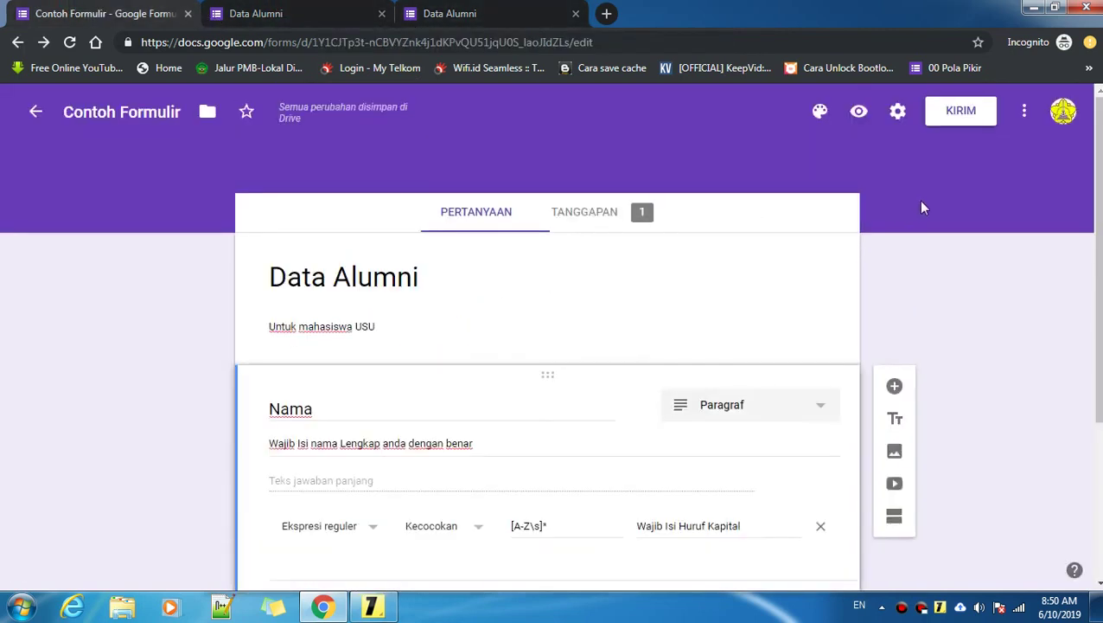
pyautogui.click(458, 10)
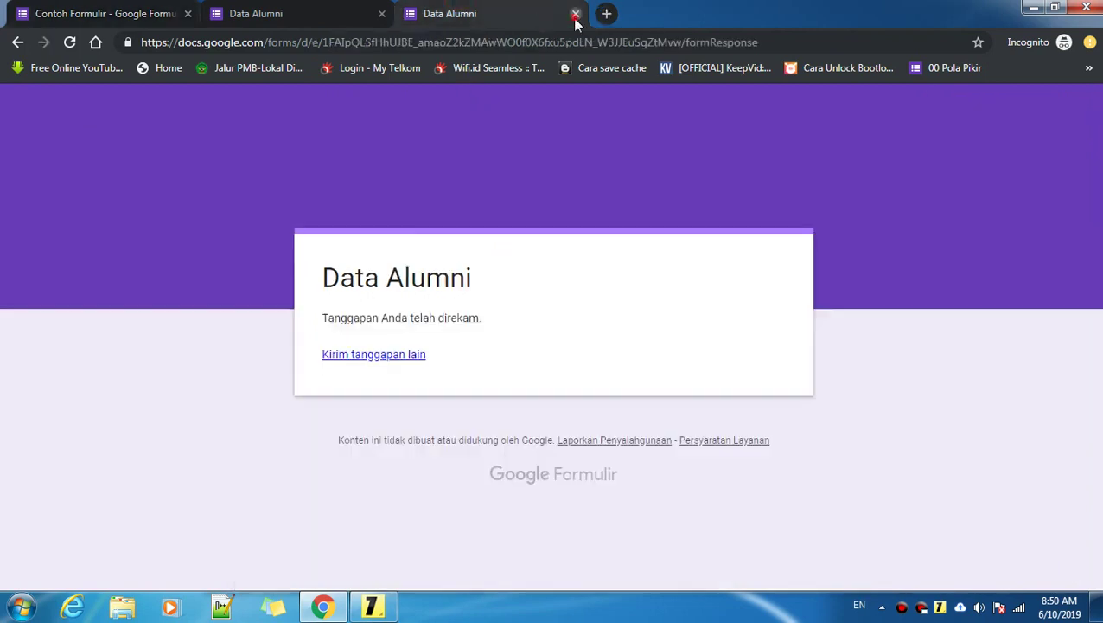
pyautogui.click(576, 13)
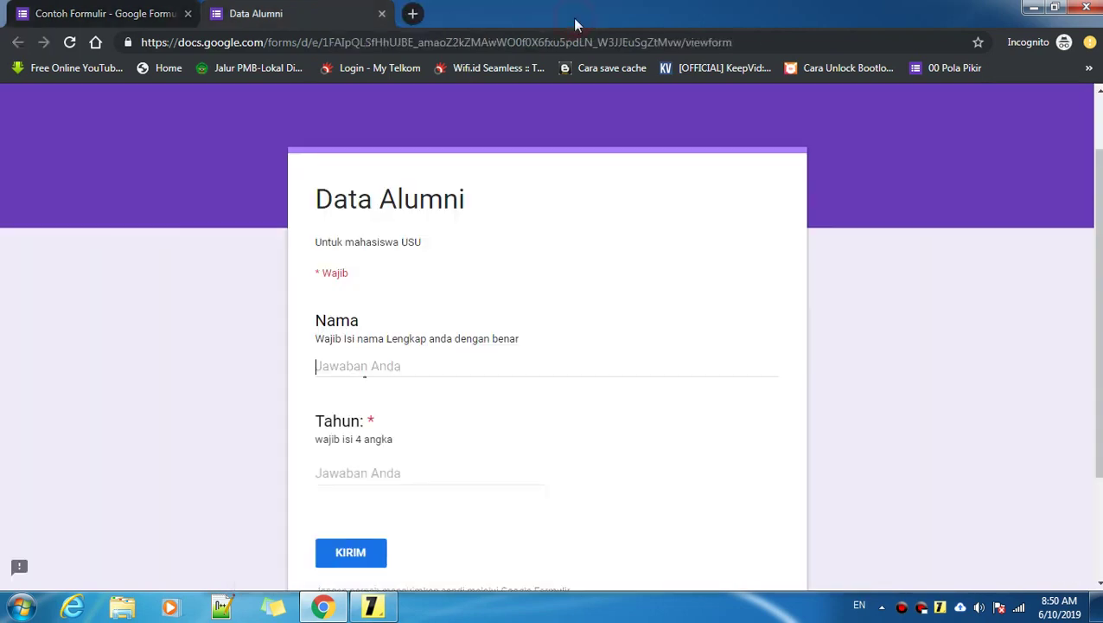
# Step: Close the leftover Data Alumni tab without saving and review the 1-response summary showing 2015
pyautogui.click(381, 14)
pyautogui.click(634, 135)
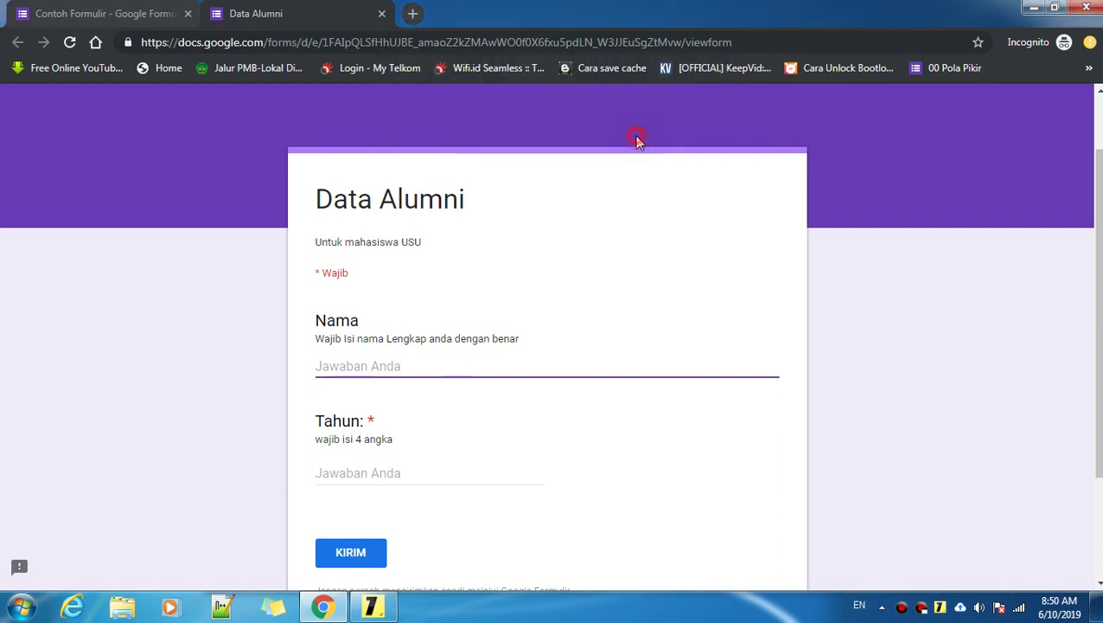
pyautogui.click(599, 216)
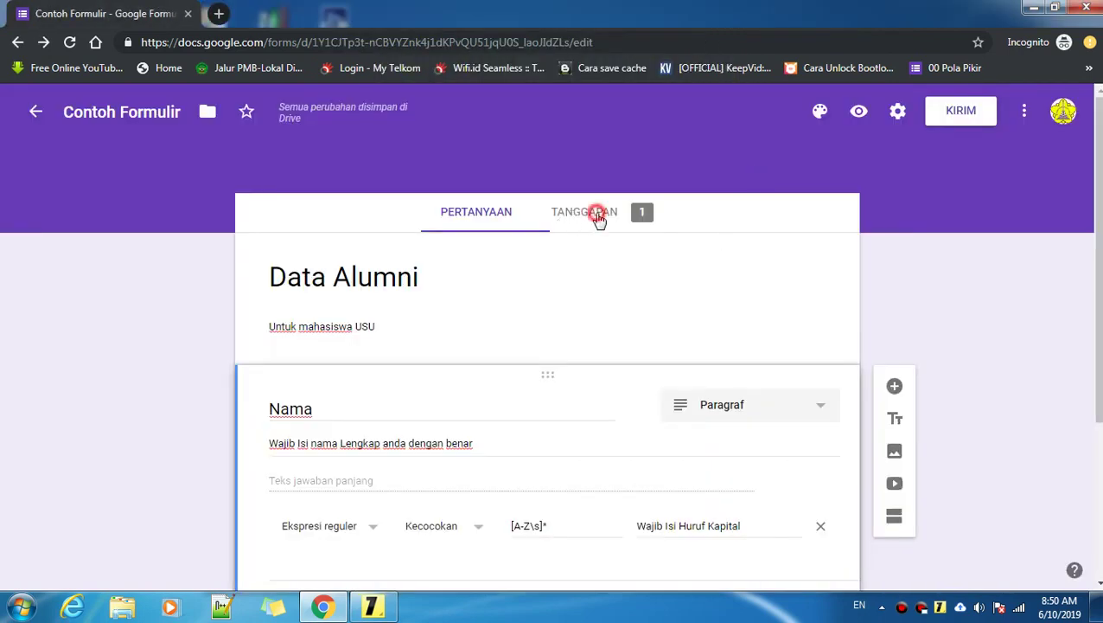
pyautogui.scroll(-1, 510, 405)
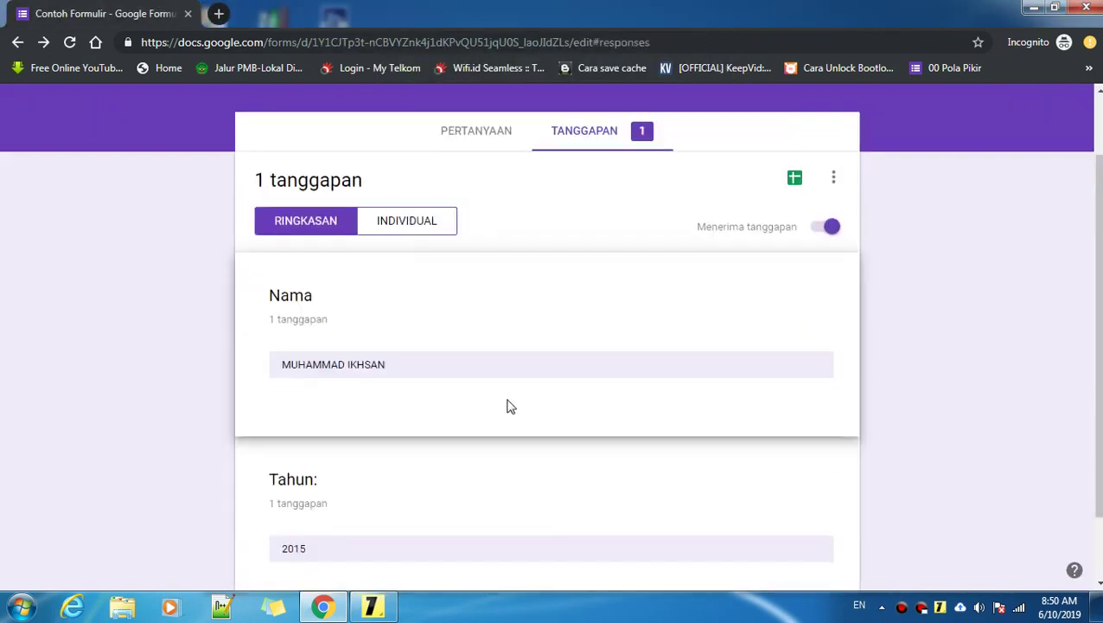
pyautogui.scroll(-1, 401, 384)
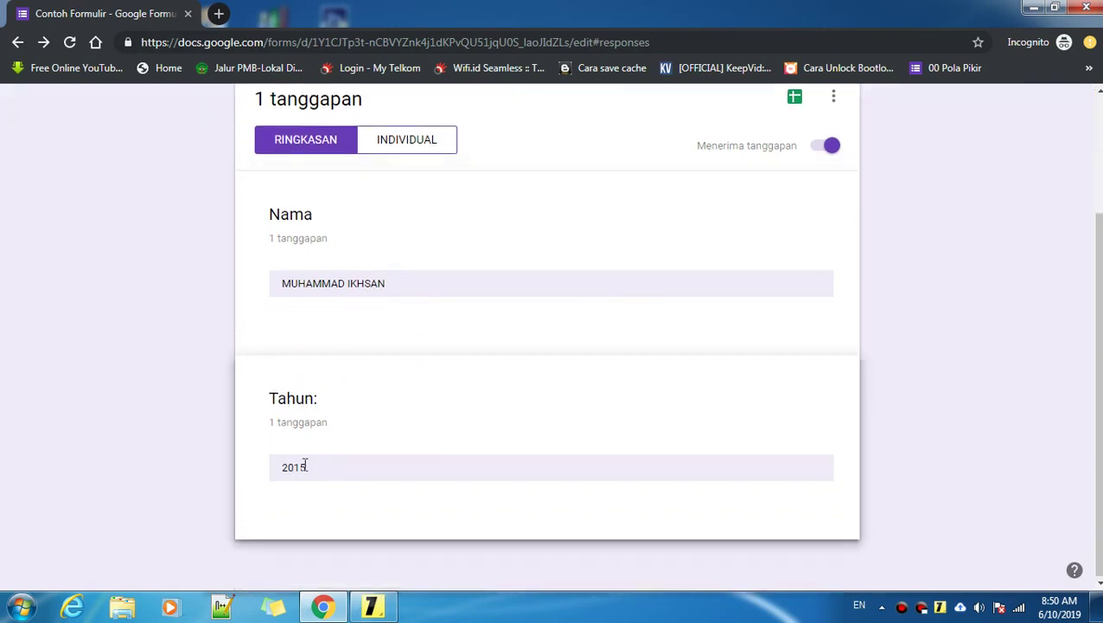
pyautogui.scroll(2, 316, 475)
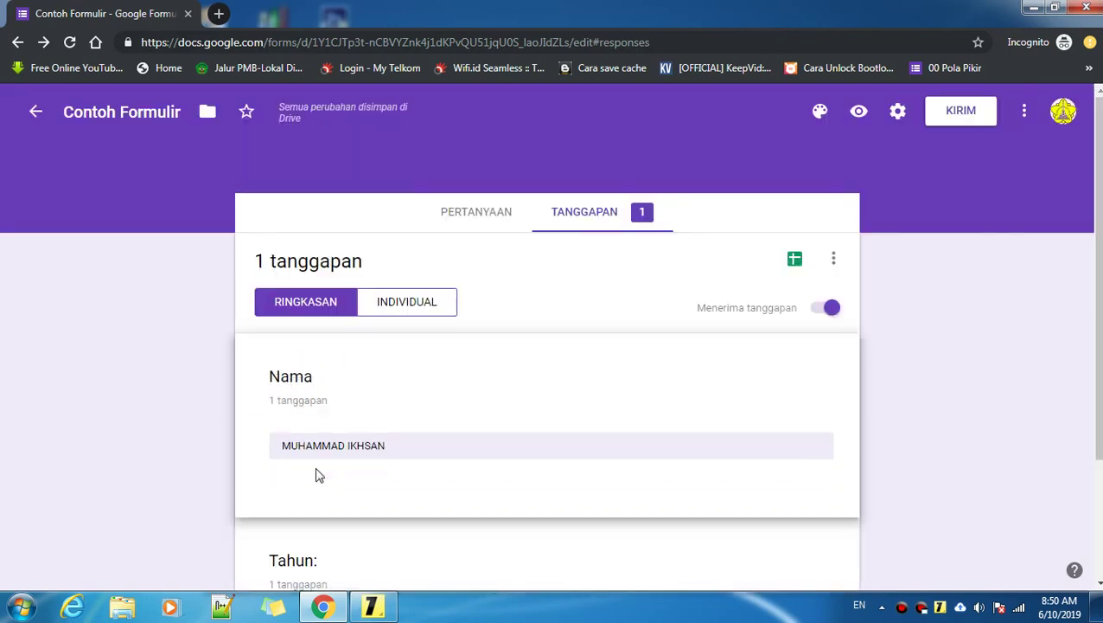
# Step: Open a fresh form preview and enter the second alumnus's full name in capitals in Nama
pyautogui.click(858, 113)
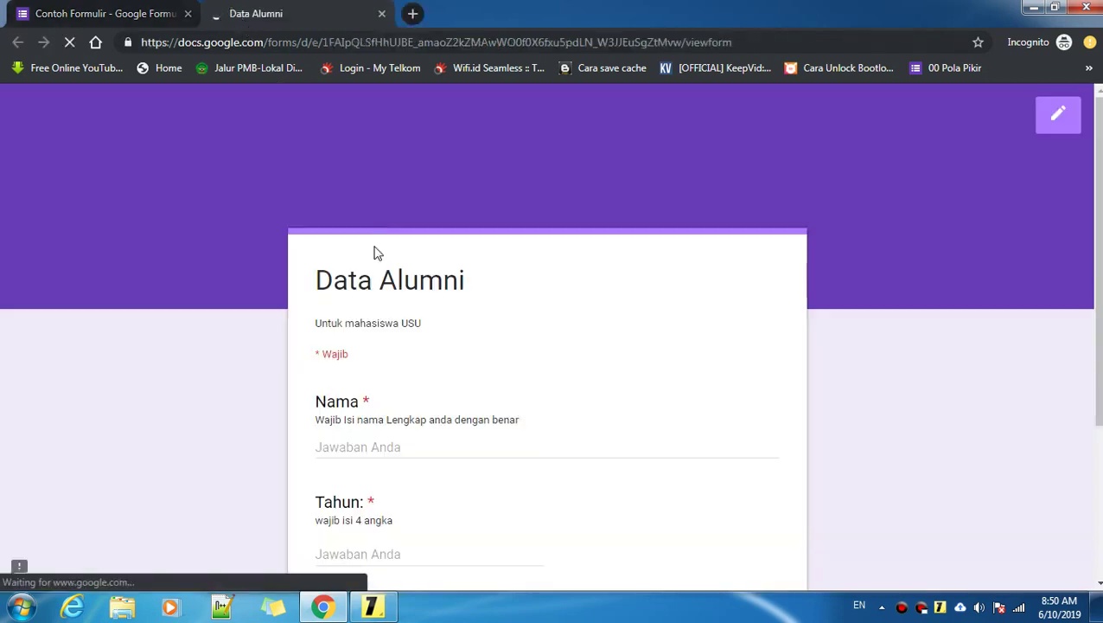
pyautogui.click(374, 448)
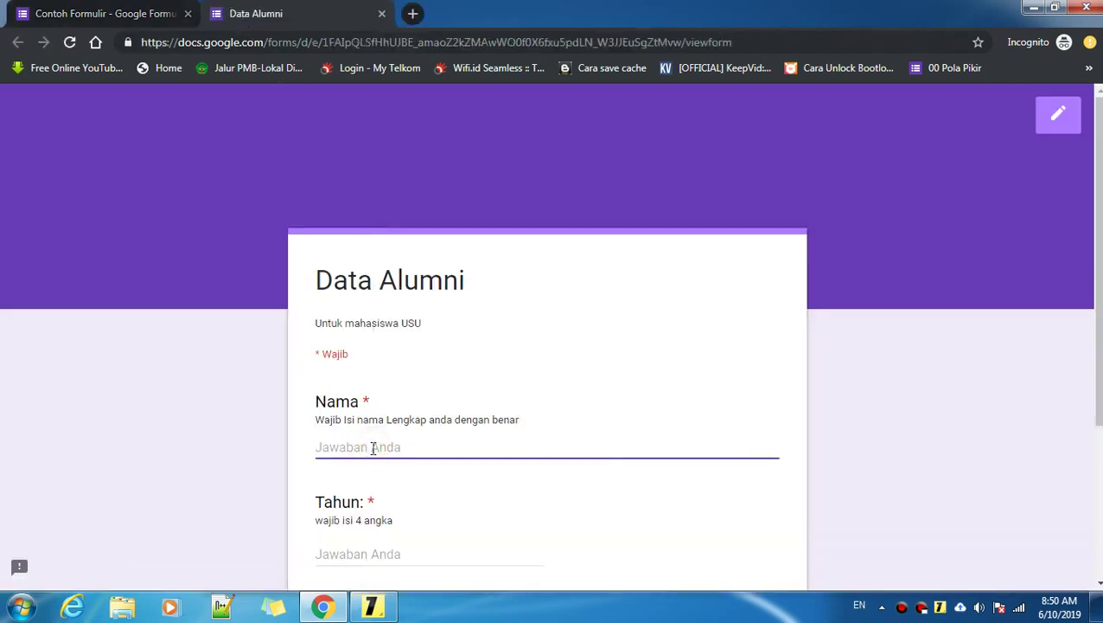
pyautogui.write('r')
pyautogui.press('BackSpace')
pyautogui.press('BackSpace')
pyautogui.write('ra')
pyautogui.press('BackSpace')
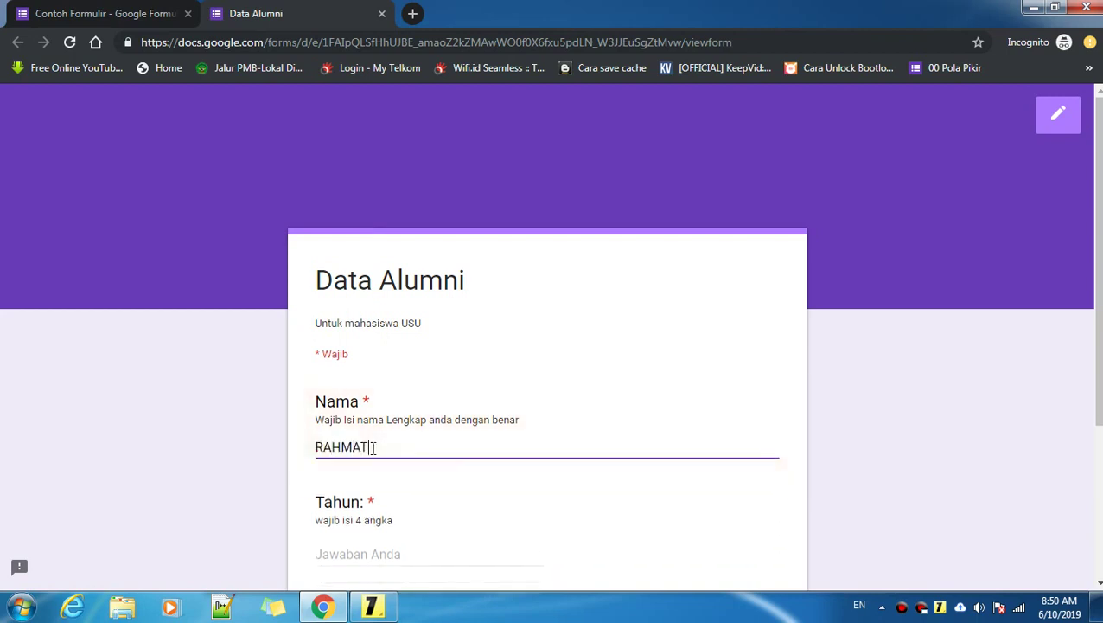
# Step: Enter 2014 in Tahun and submit the second response
pyautogui.click(475, 550)
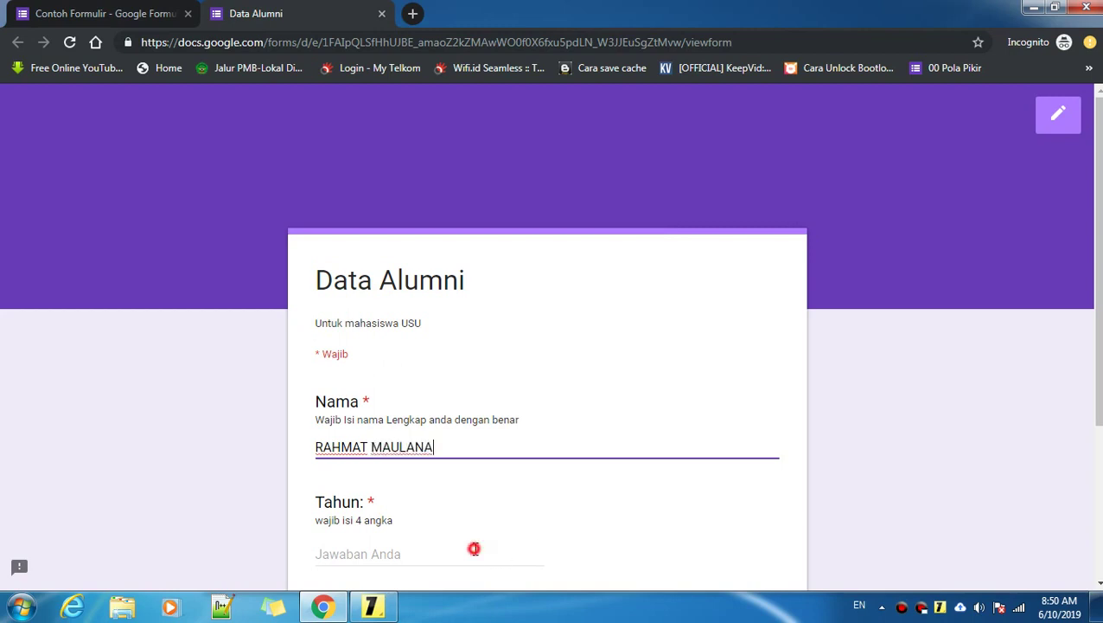
pyautogui.write('2014')
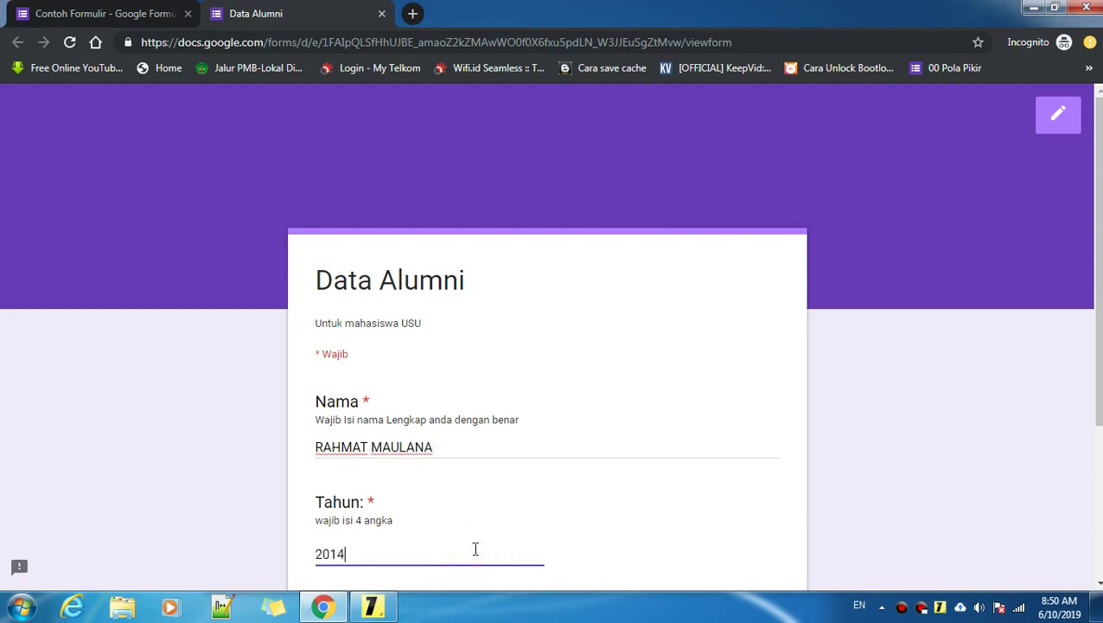
pyautogui.scroll(-2, 474, 548)
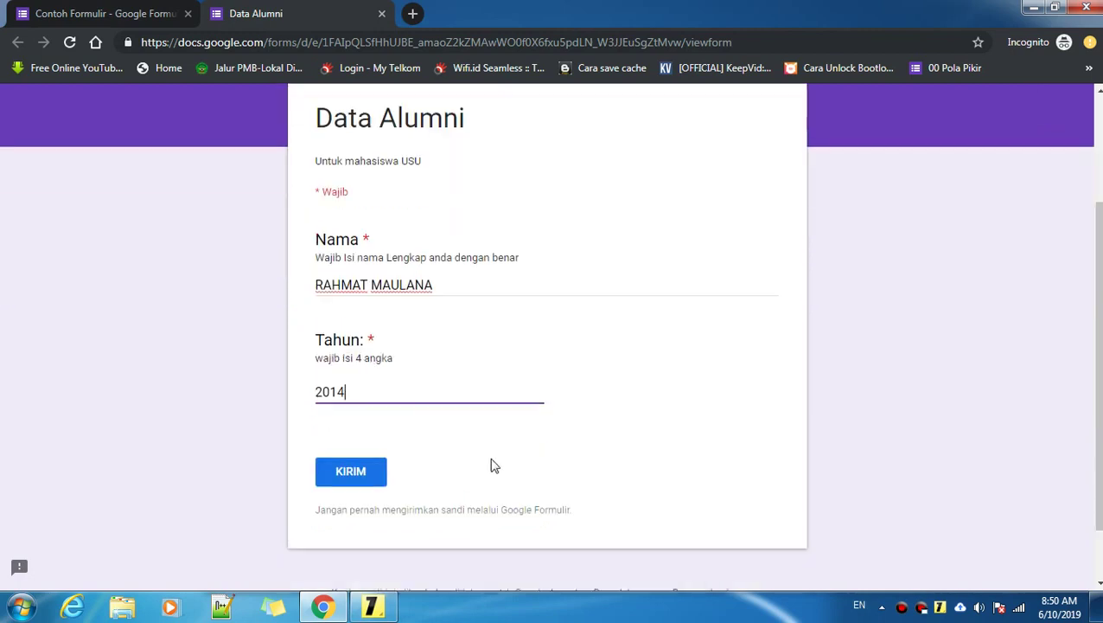
pyautogui.click(354, 473)
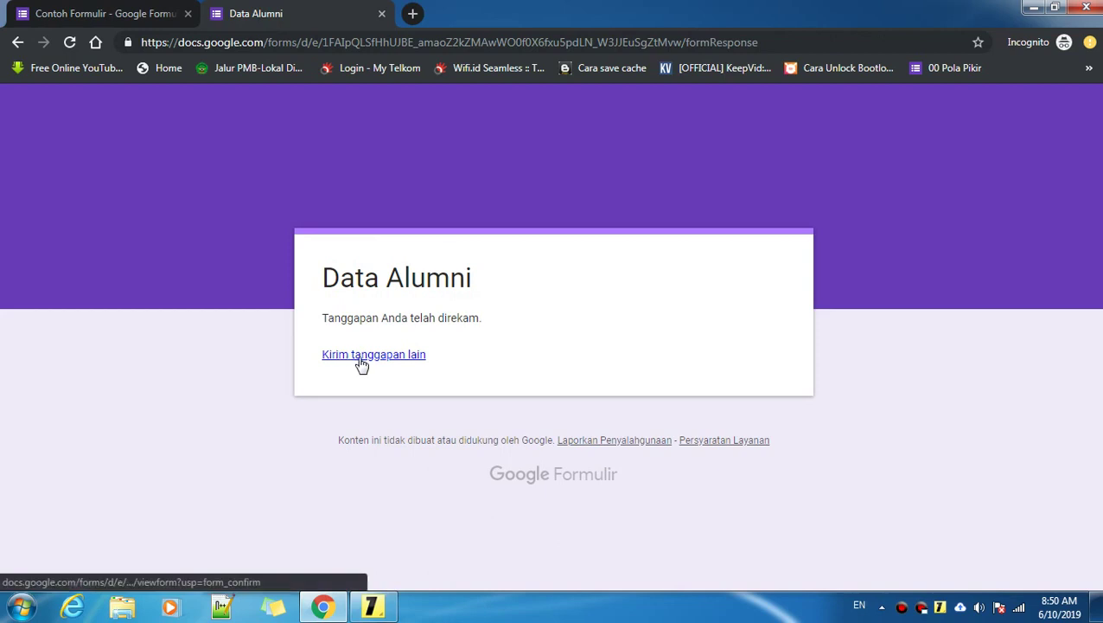
pyautogui.click(62, 10)
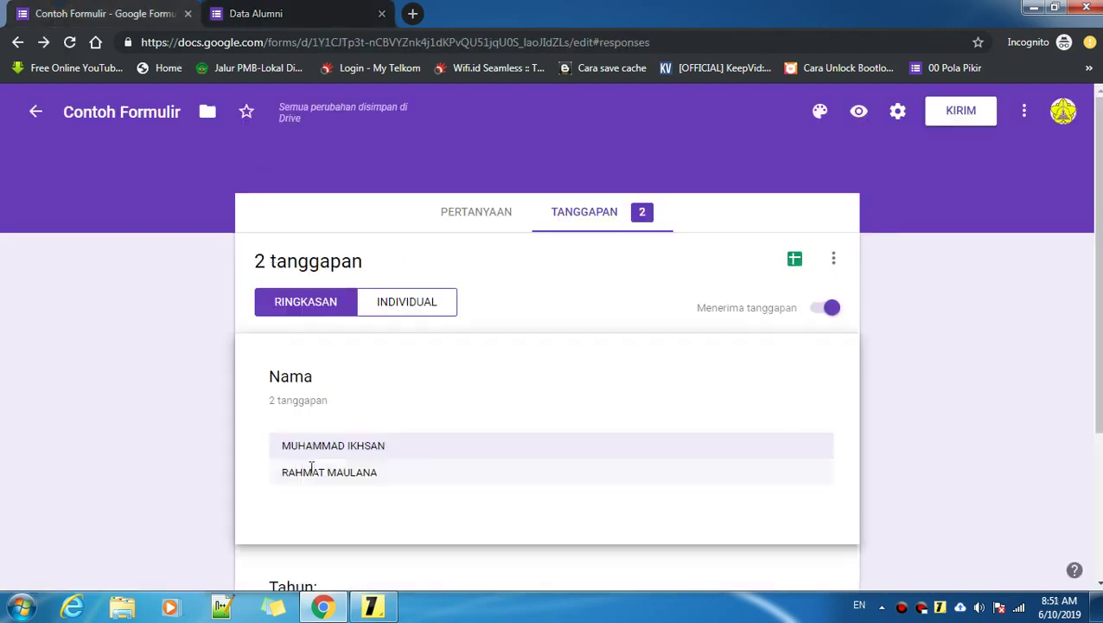
pyautogui.scroll(-1, 315, 457)
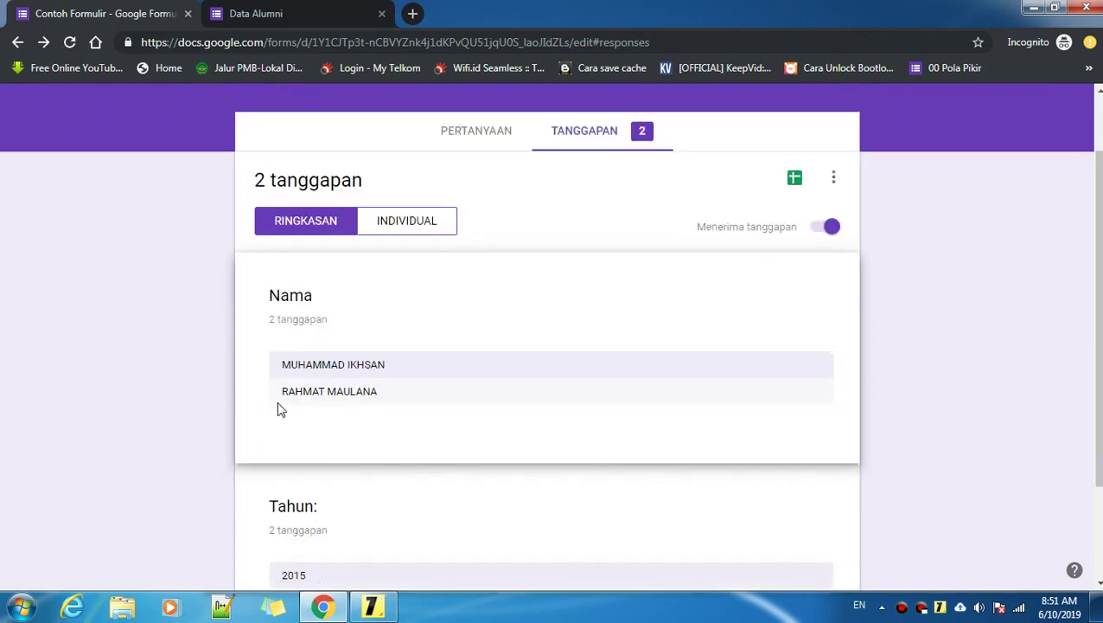
pyautogui.moveTo(285, 389); pyautogui.dragTo(399, 399)
pyautogui.click(414, 394)
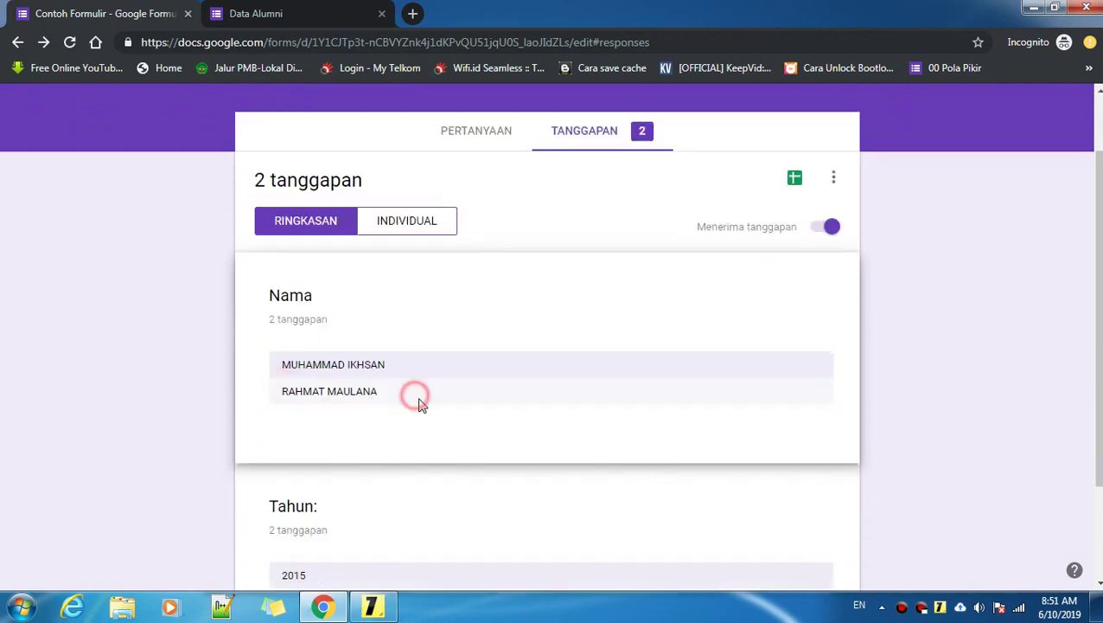
pyautogui.scroll(-2, 399, 493)
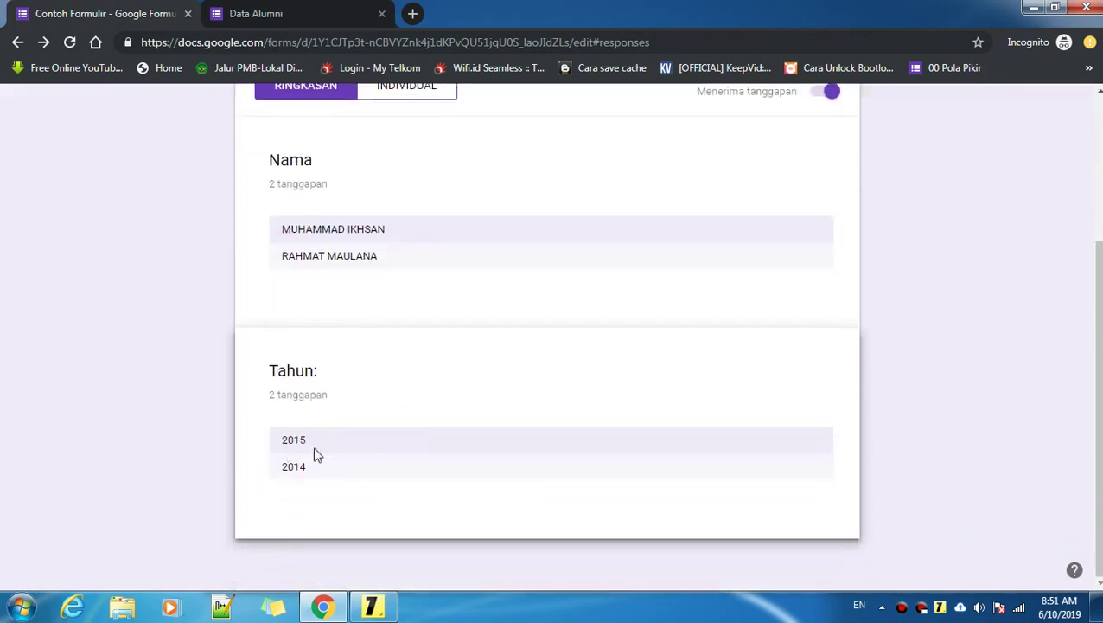
pyautogui.scroll(1, 345, 460)
pyautogui.scroll(1, 621, 379)
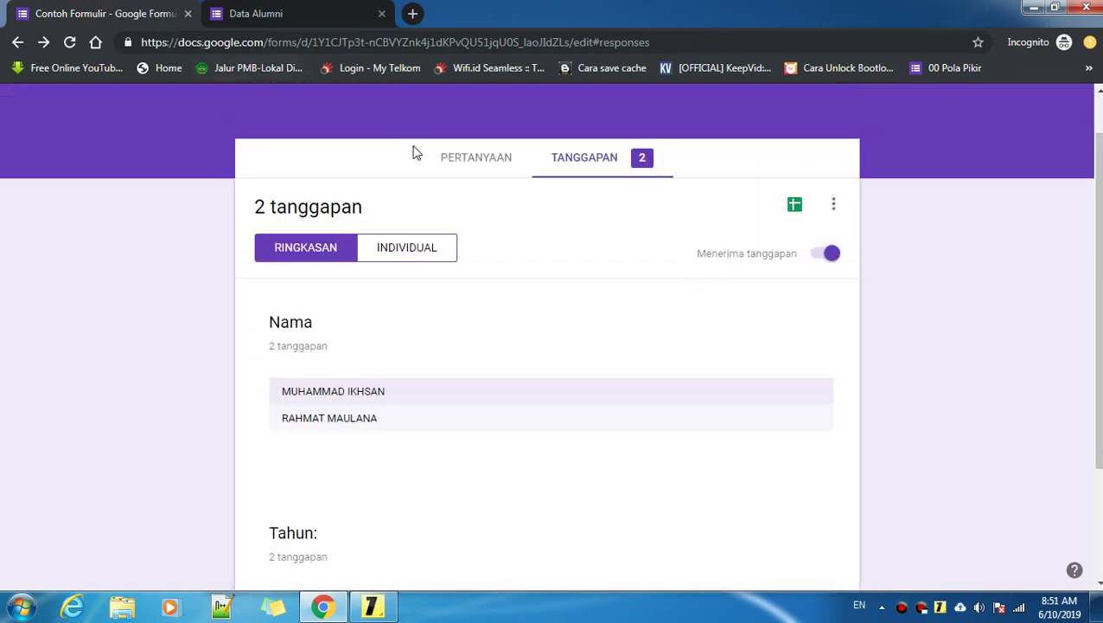
pyautogui.click(247, 13)
pyautogui.click(94, 15)
pyautogui.click(445, 164)
pyautogui.click(588, 163)
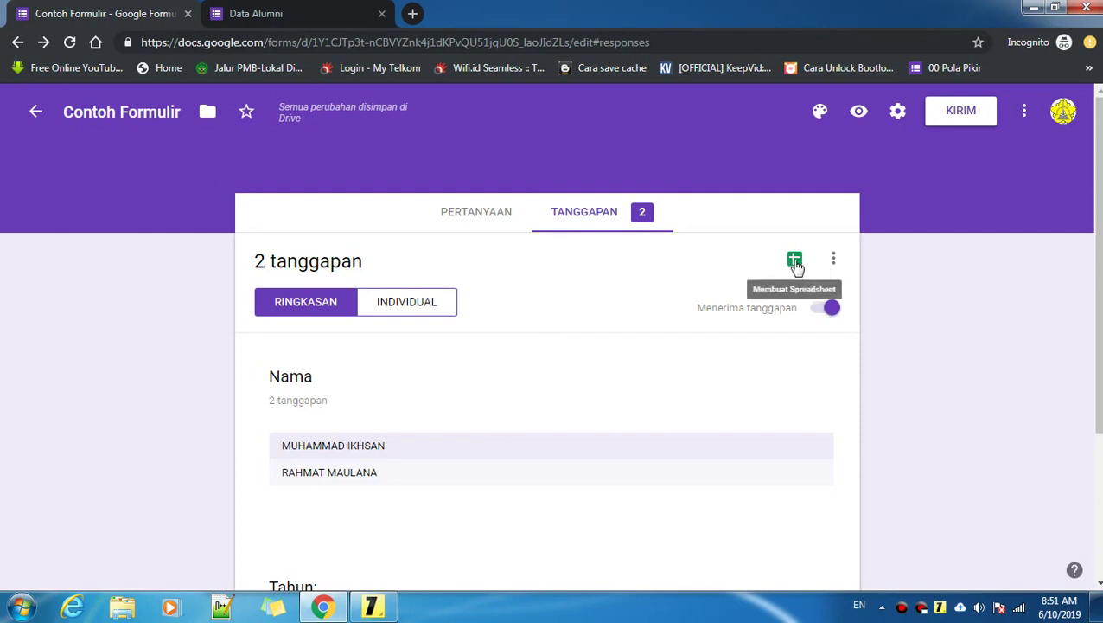
# Step: Link responses to a new spreadsheet named 'Contoh Formulir'
pyautogui.click(795, 260)
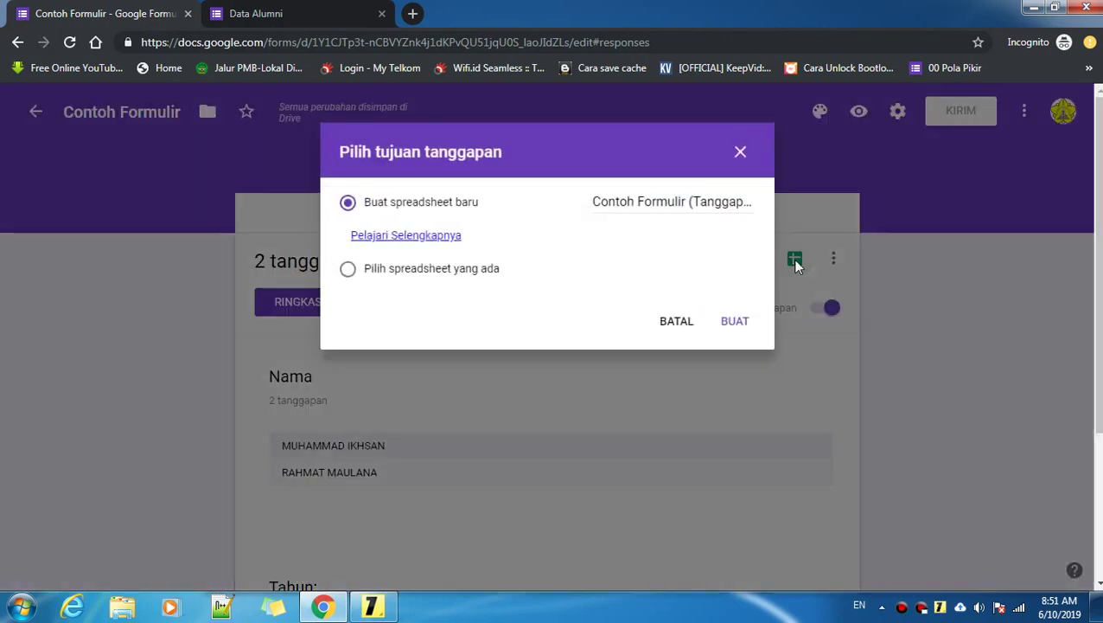
pyautogui.click(645, 207)
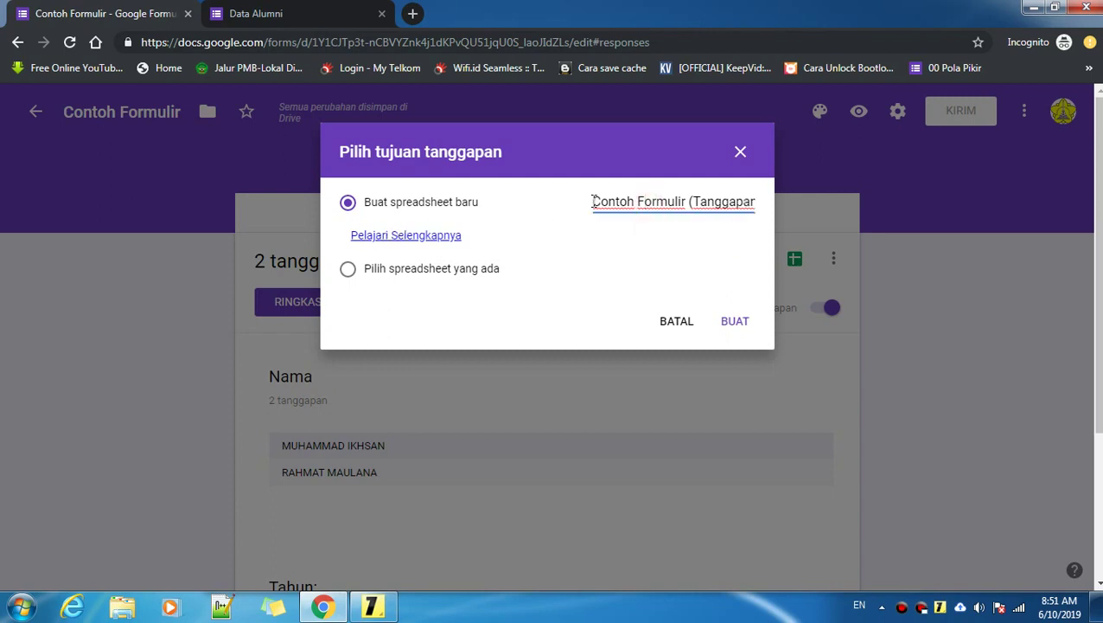
pyautogui.moveTo(593, 202); pyautogui.dragTo(827, 206)
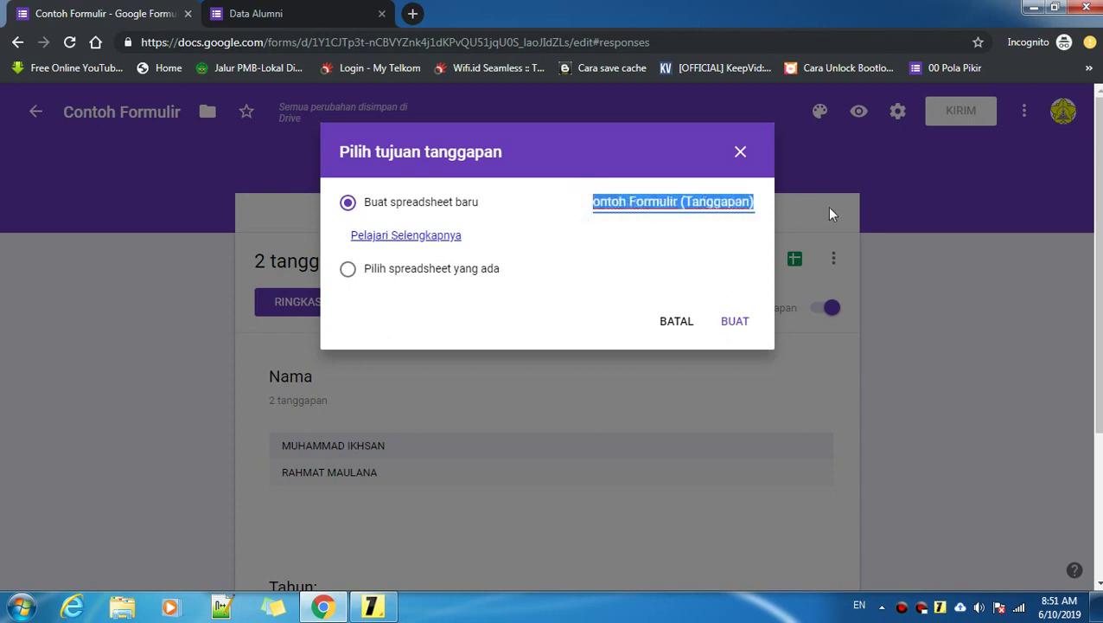
pyautogui.press('BackSpace')
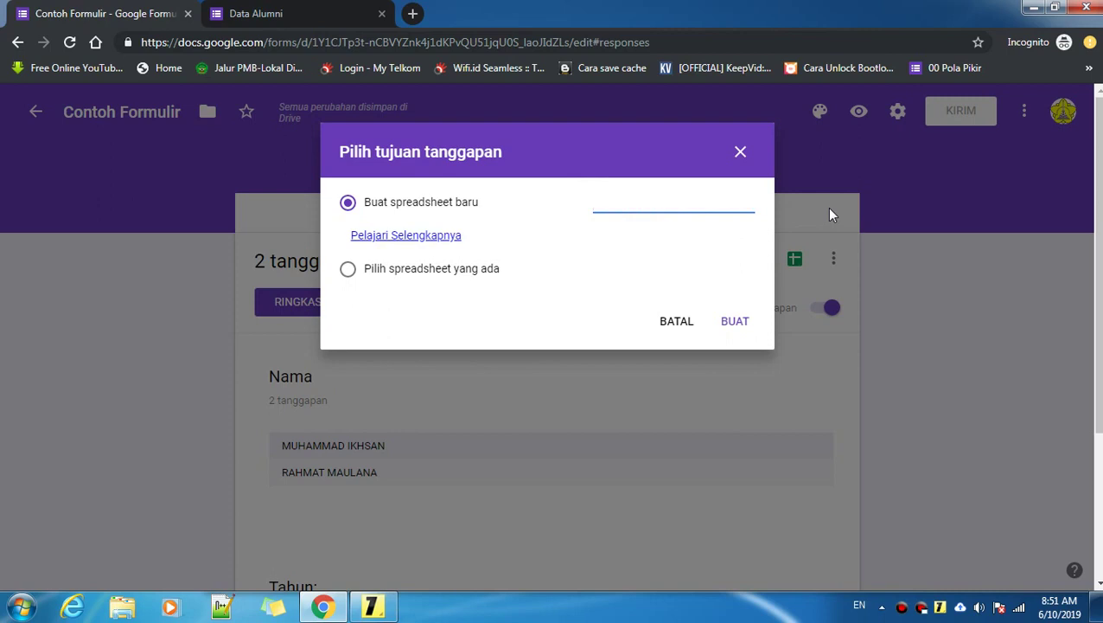
pyautogui.write('cON')
pyautogui.press('BackSpace')
pyautogui.press('BackSpace')
pyautogui.write('Contoh Formuli')
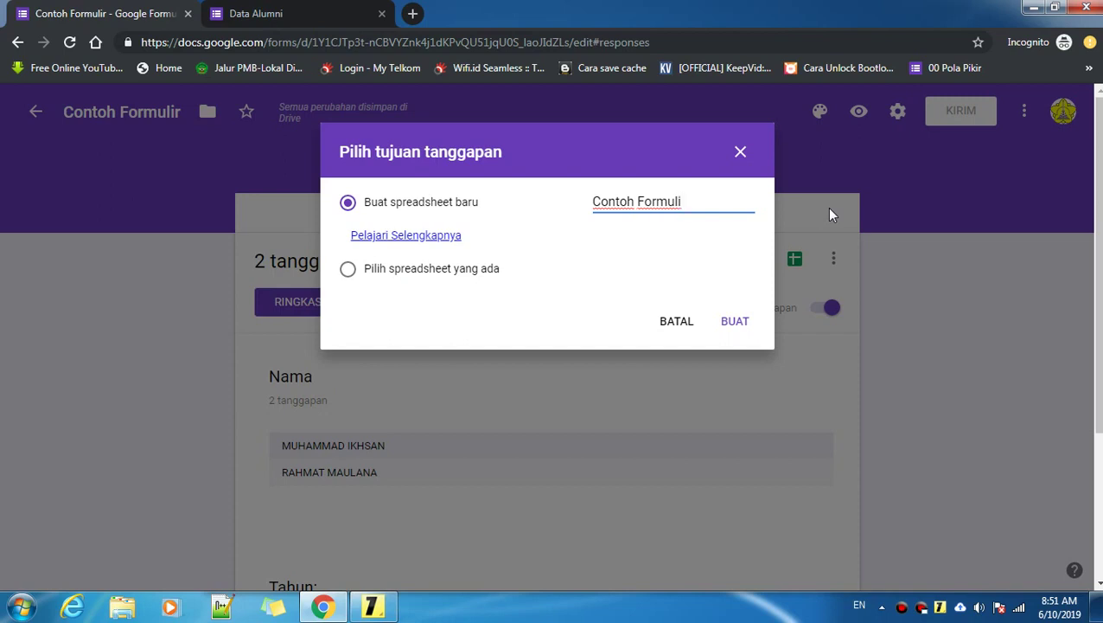
pyautogui.write('r')
pyautogui.click(741, 327)
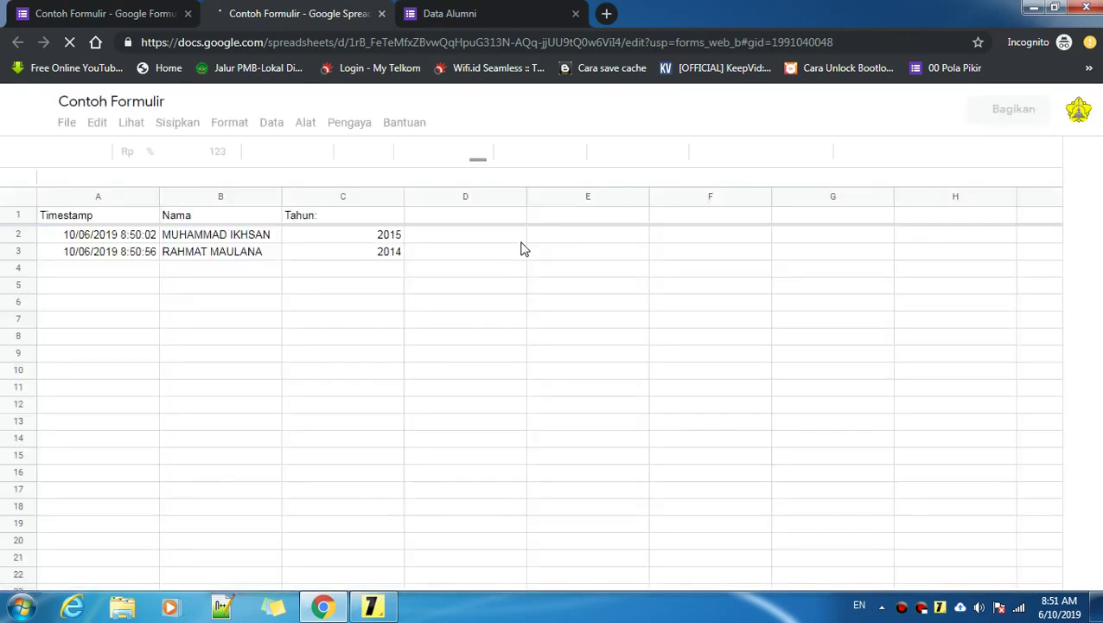
# Step: Inspect the second response's name and year cells in the Form Responses 1 sheet
pyautogui.click(230, 275)
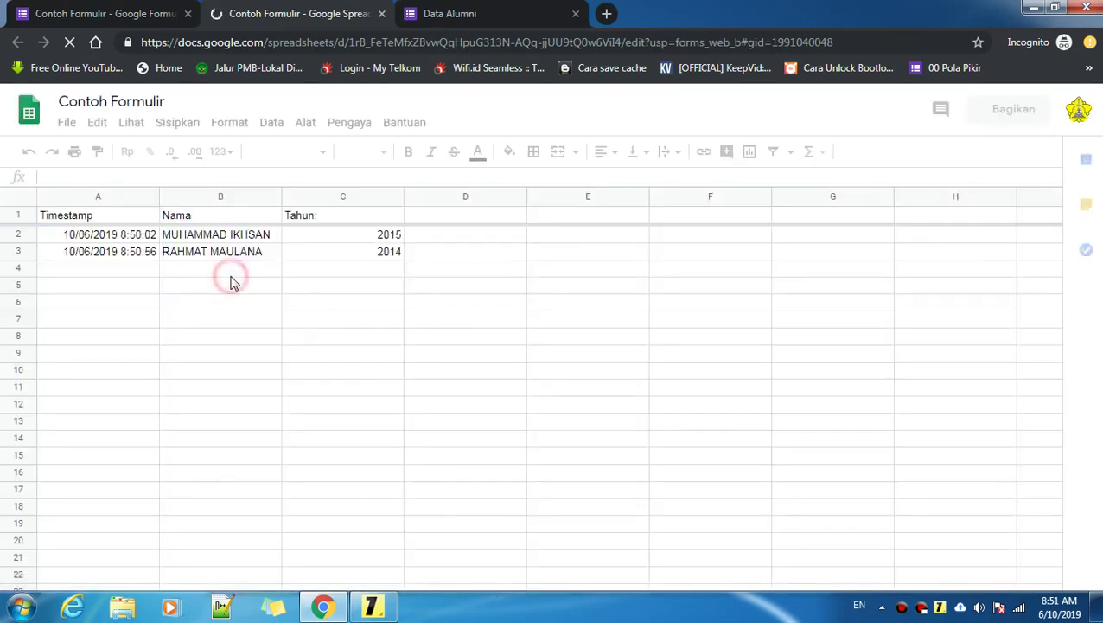
pyautogui.click(340, 285)
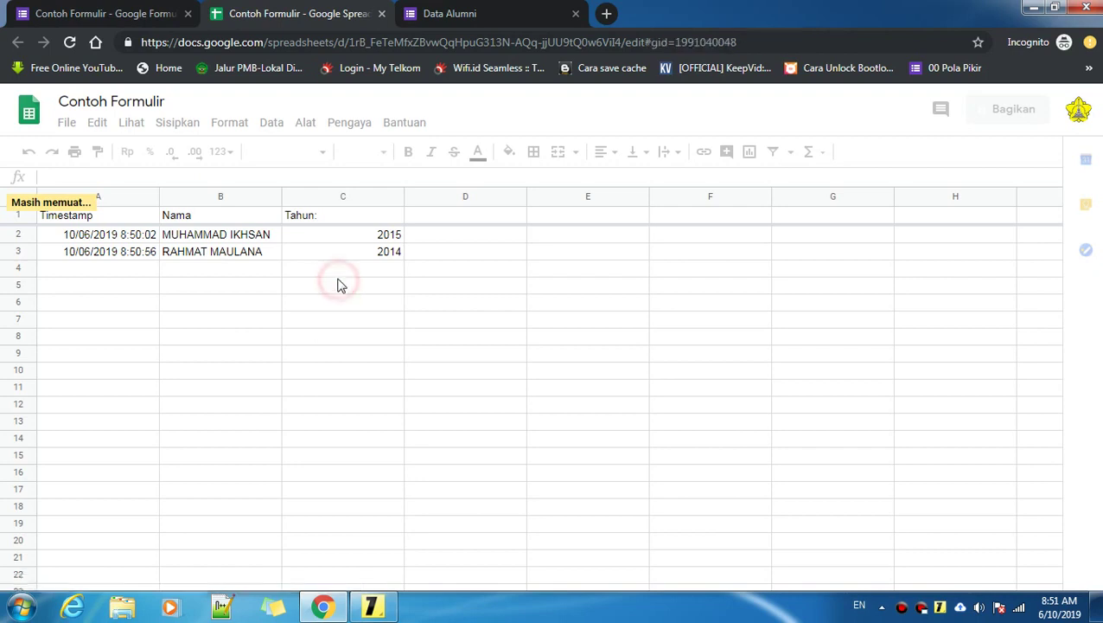
pyautogui.click(195, 250)
pyautogui.click(329, 253)
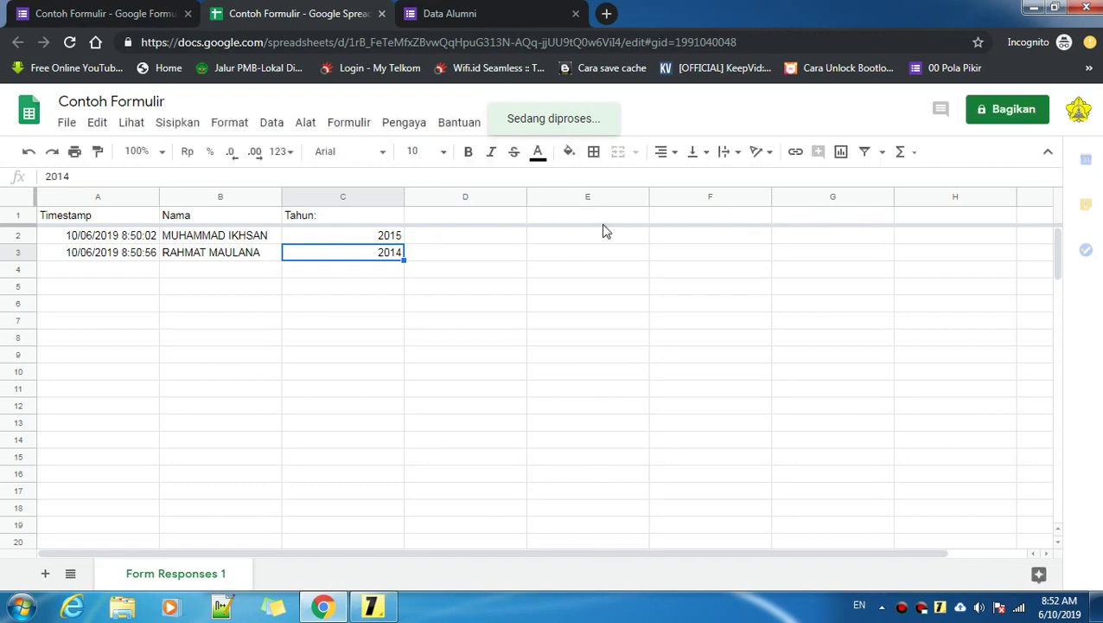
# Step: Step right from cell D1 and bring the regex tutorial note to the front
pyautogui.click(464, 216)
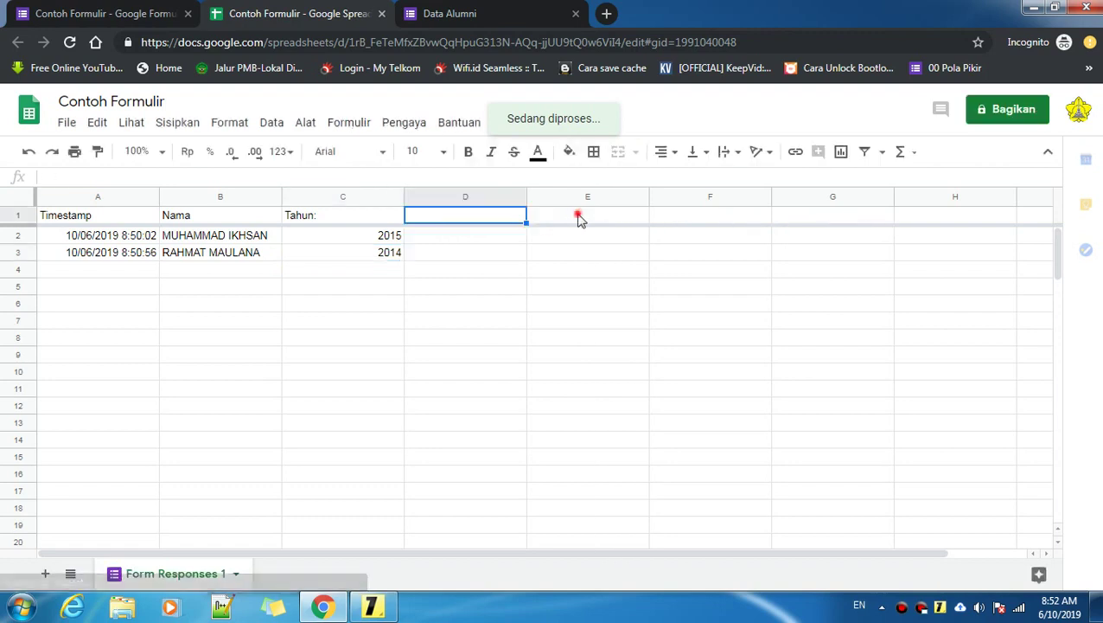
pyautogui.press('Right')
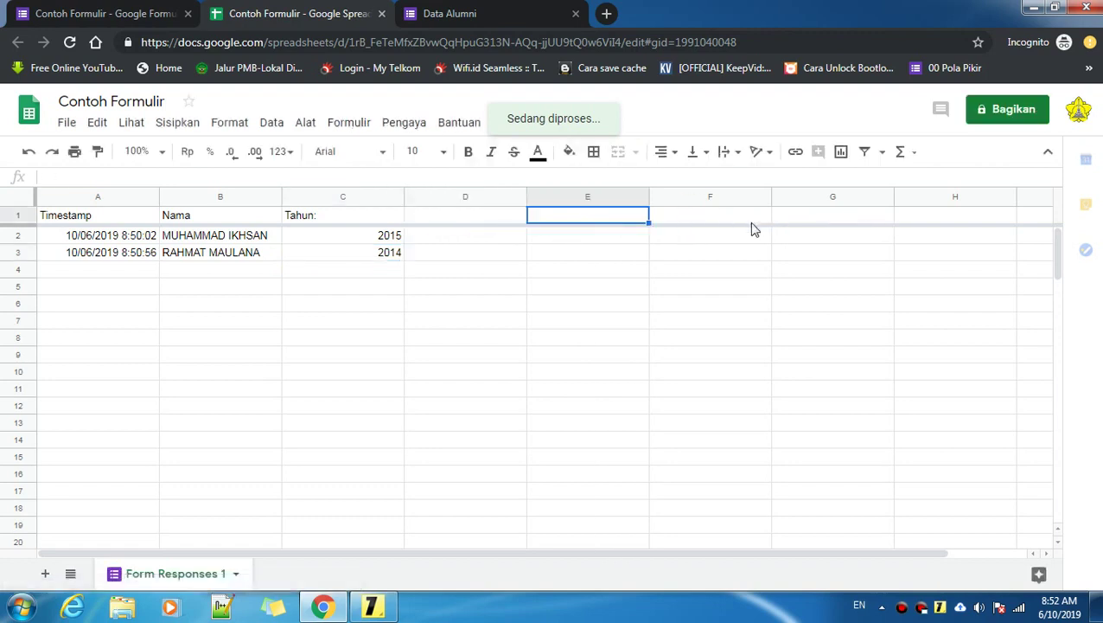
pyautogui.press('Right')
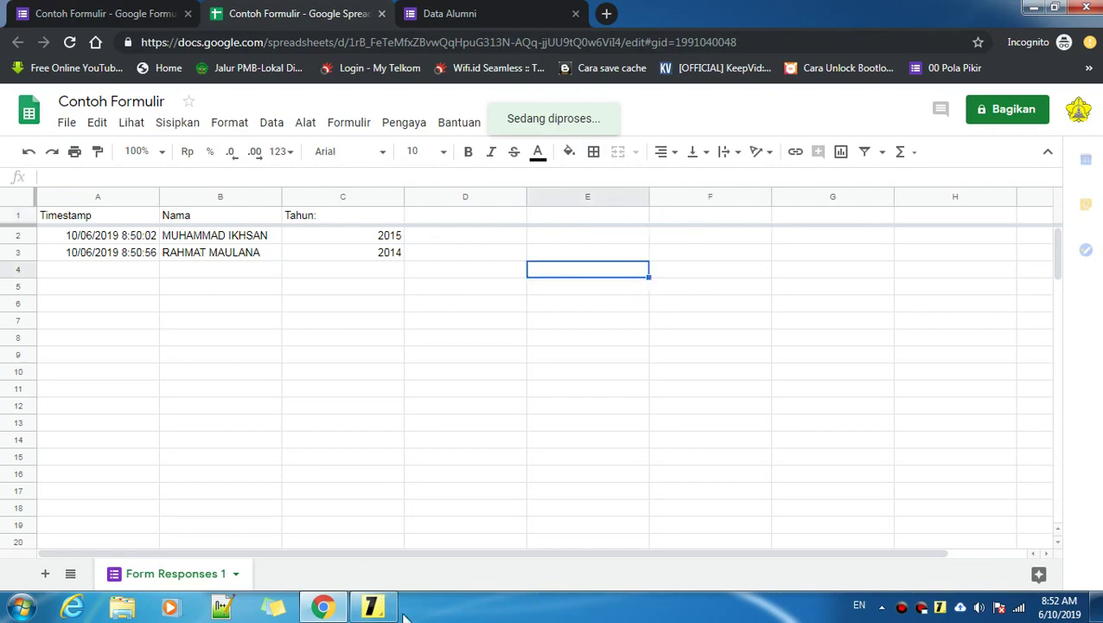
pyautogui.click(374, 606)
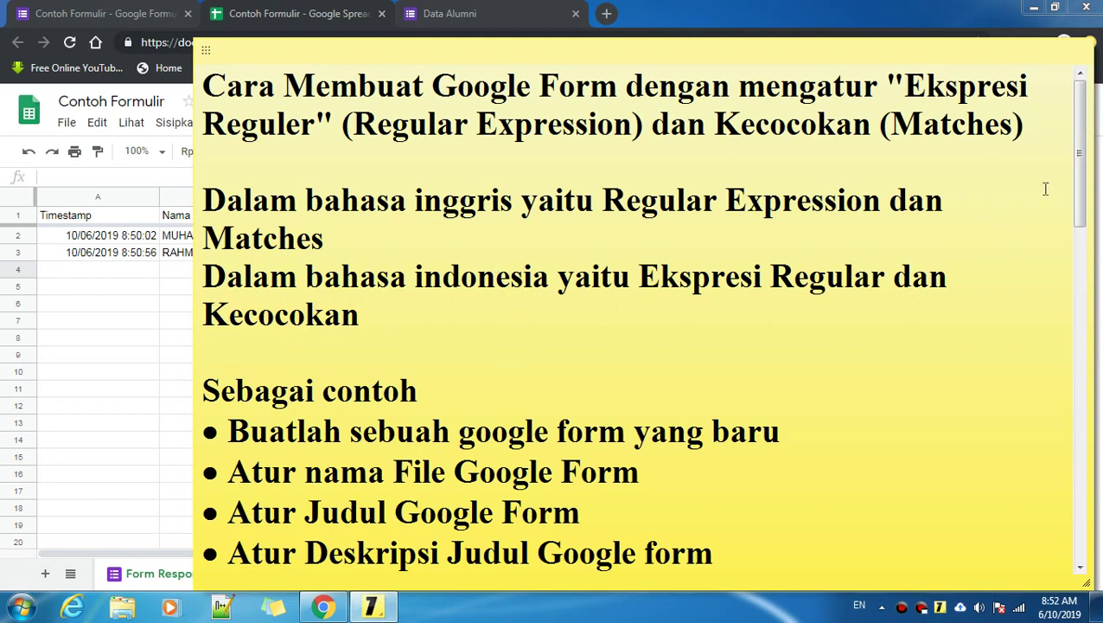
# Step: Scroll the note and select its title line to bring up the Note Configuration Window
pyautogui.moveTo(1083, 143); pyautogui.dragTo(1081, 113)
pyautogui.click(1046, 130)
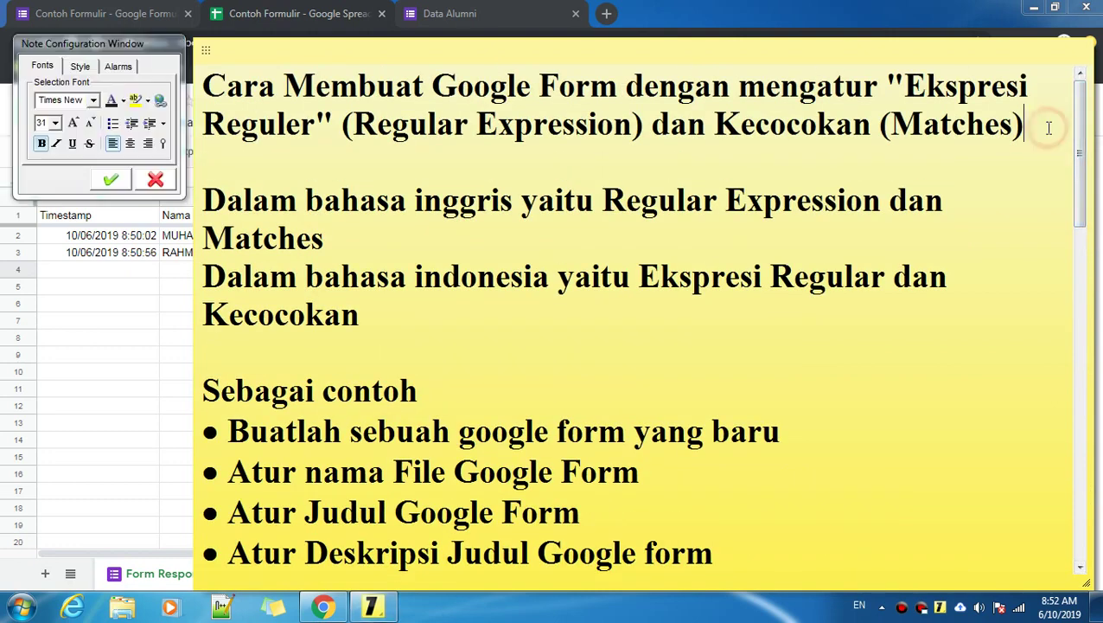